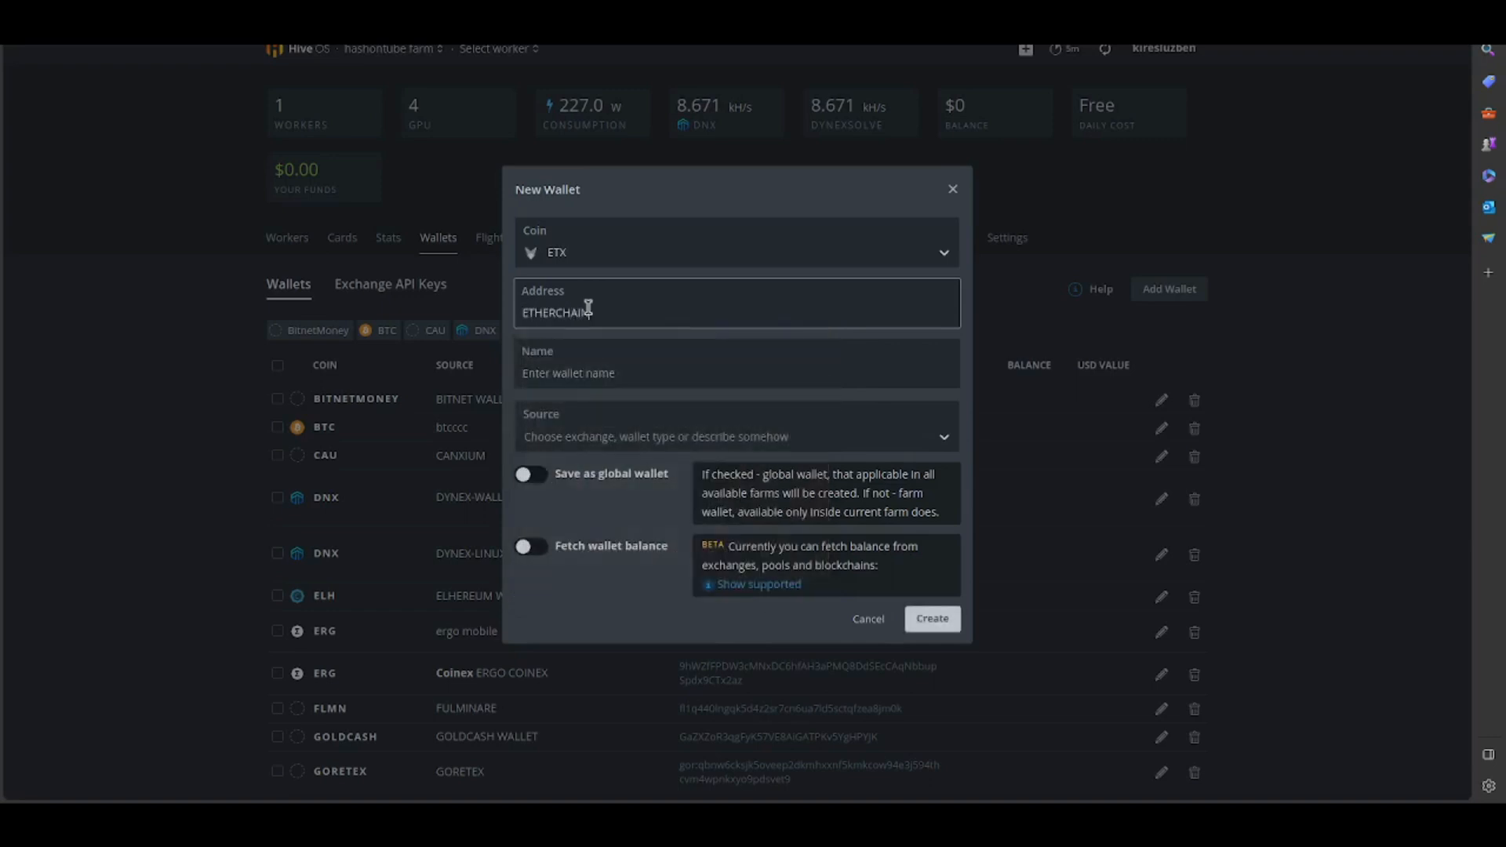
- Clear ETHERCHAIN from the new wallet's address and enter ETHERCHAIN as the wallet name instead
{"action": "left_click", "coordinate": [599, 370]}
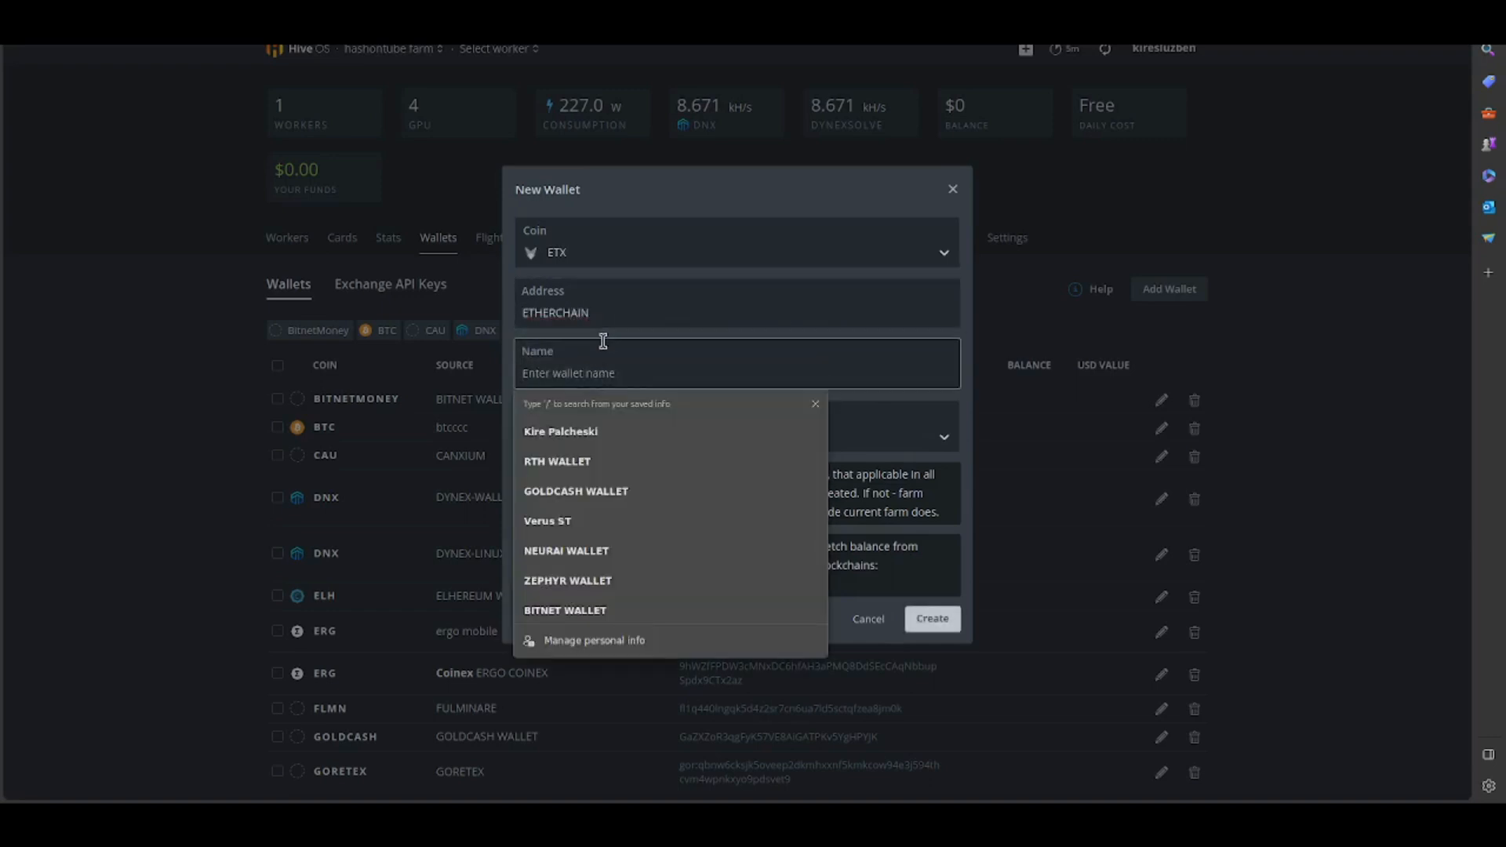
{"action": "double_click", "coordinate": [598, 313]}
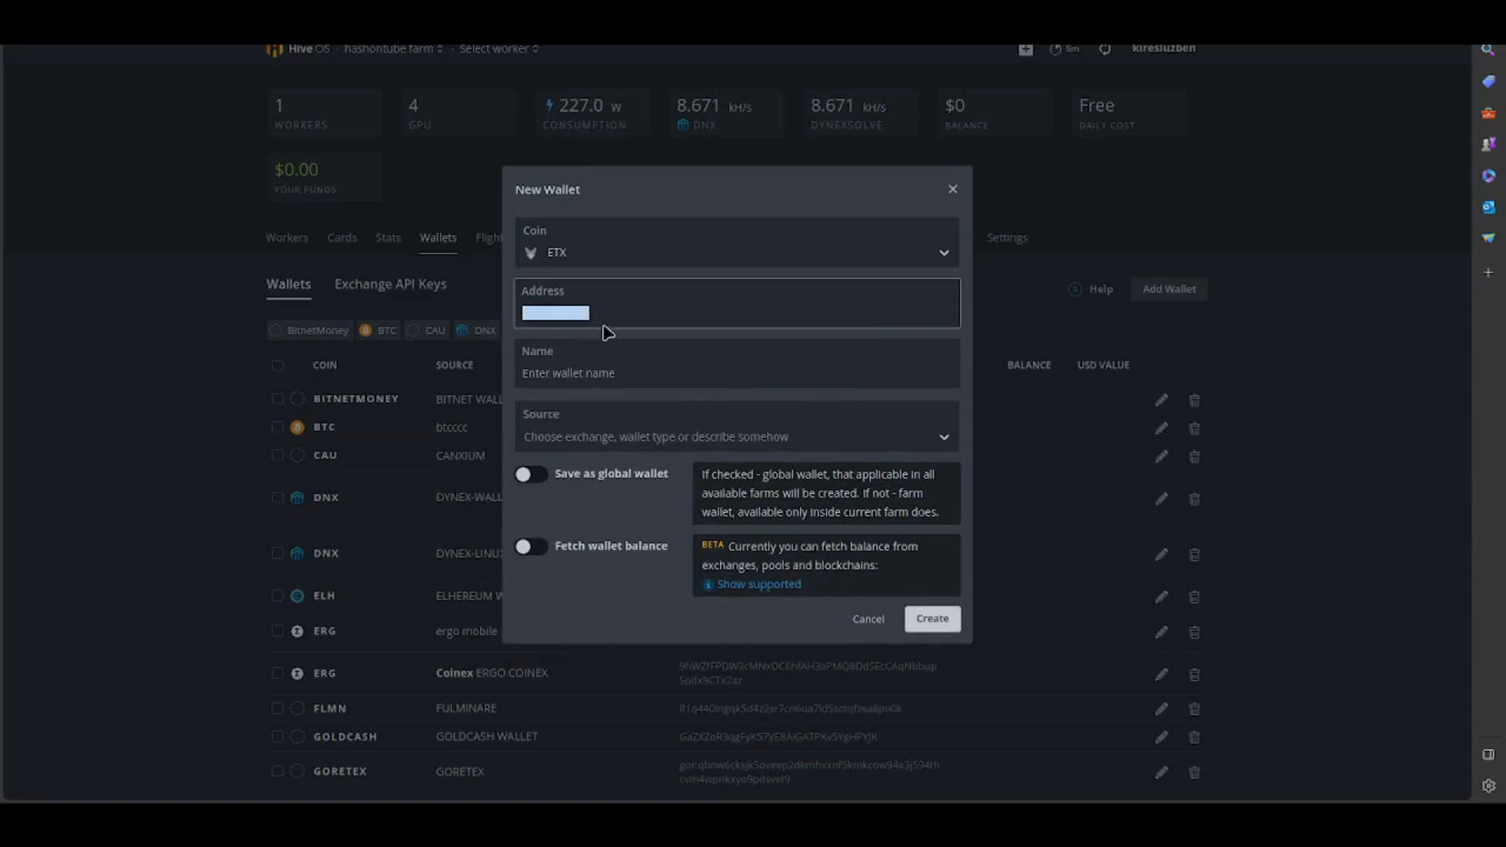
{"action": "key", "text": "BackSpace"}
{"action": "left_click", "coordinate": [624, 306]}
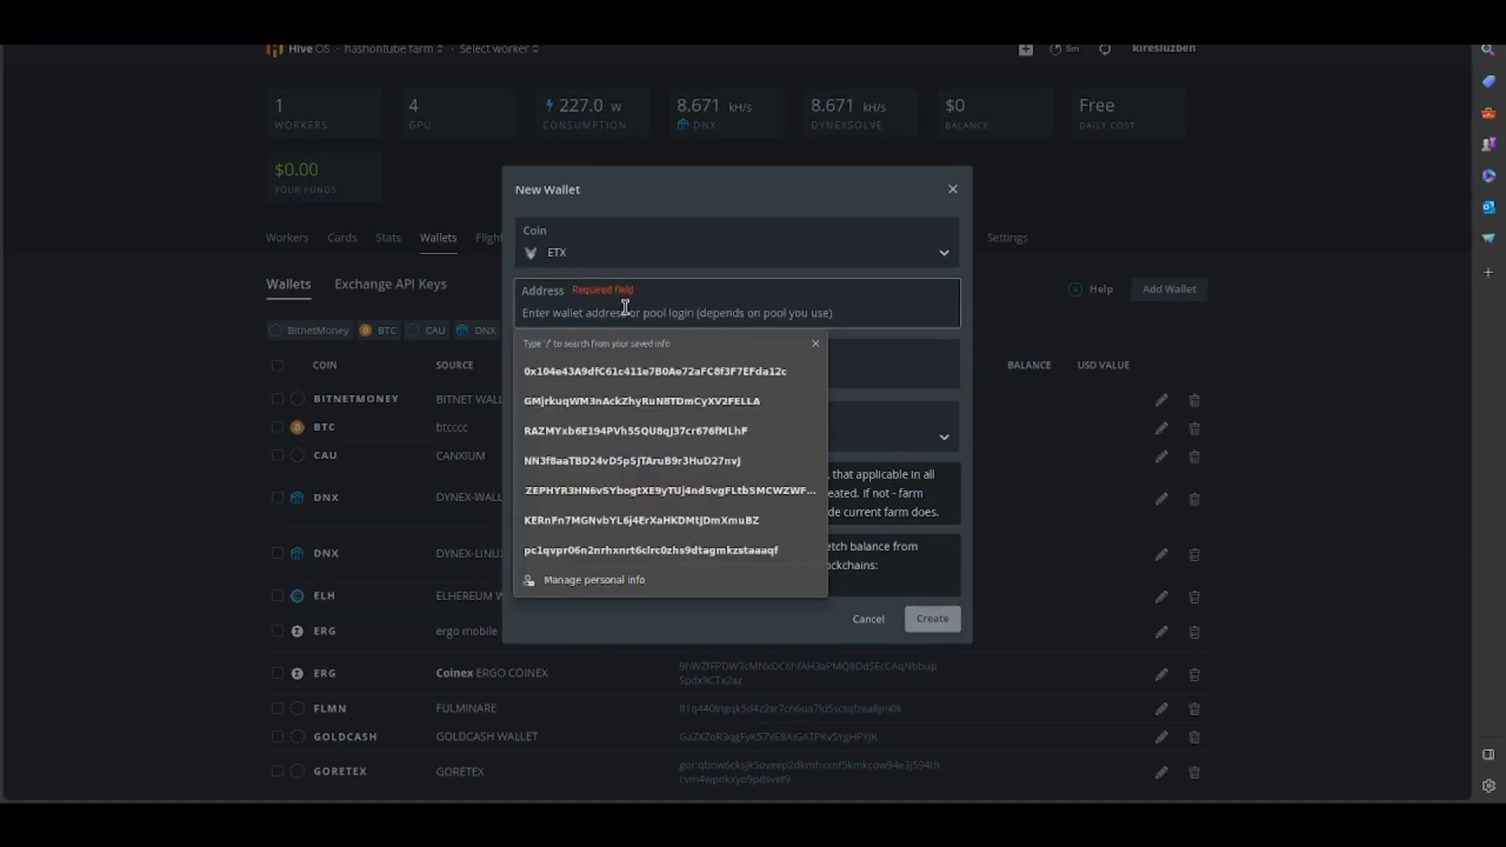
{"action": "left_click", "coordinate": [981, 818]}
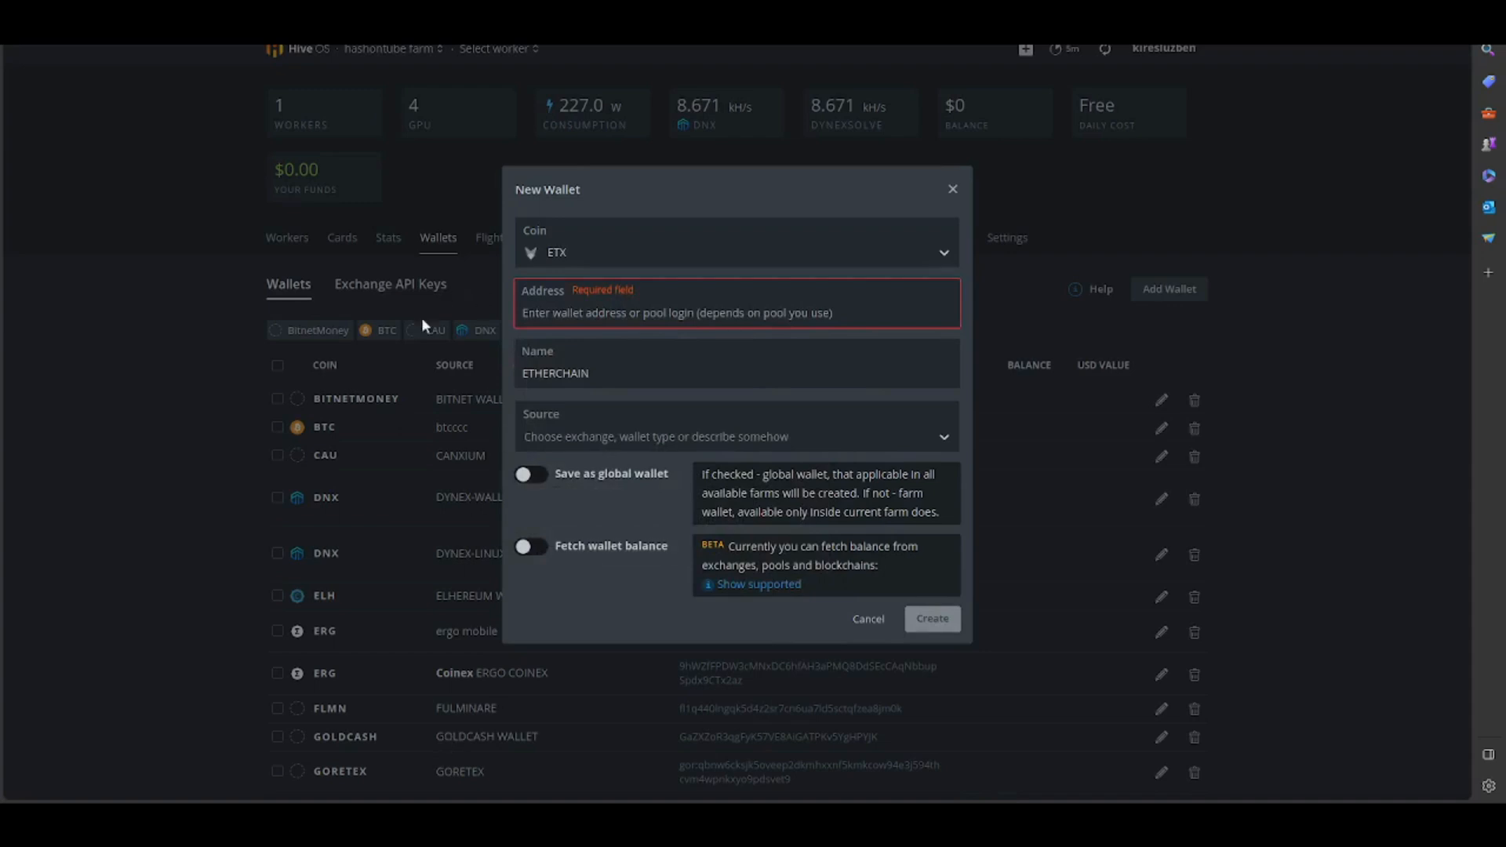
- Paste the wallet address into the new ETX wallet and create the wallet
{"action": "left_click", "coordinate": [556, 322]}
{"action": "type", "text": "0x104e43A9dfC61c411e7B0Ae72aFC8f3F7EFda12c"}
{"action": "left_click", "coordinate": [815, 344]}
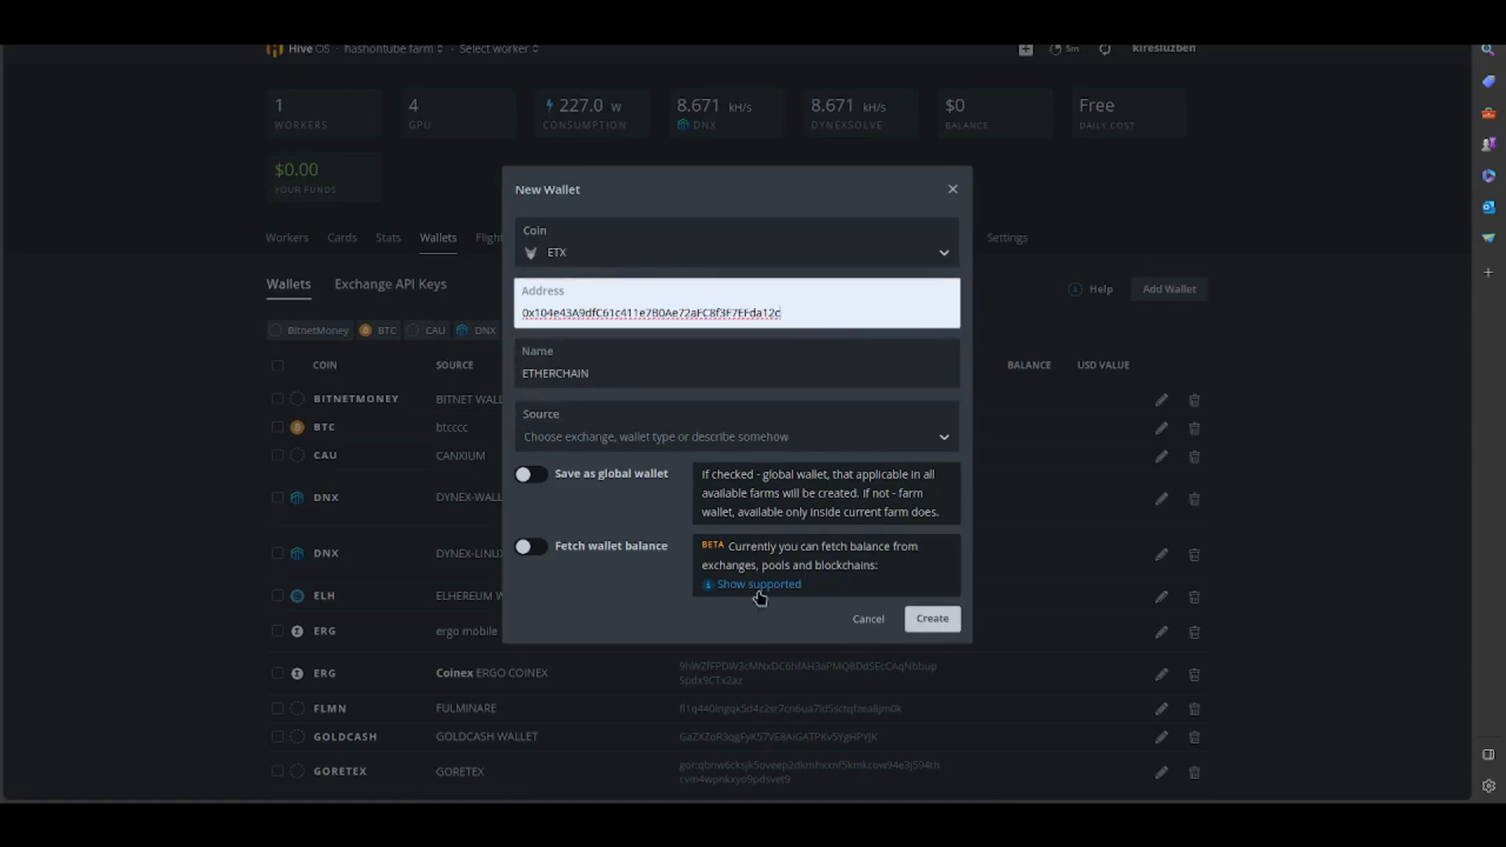
{"action": "left_click", "coordinate": [928, 621]}
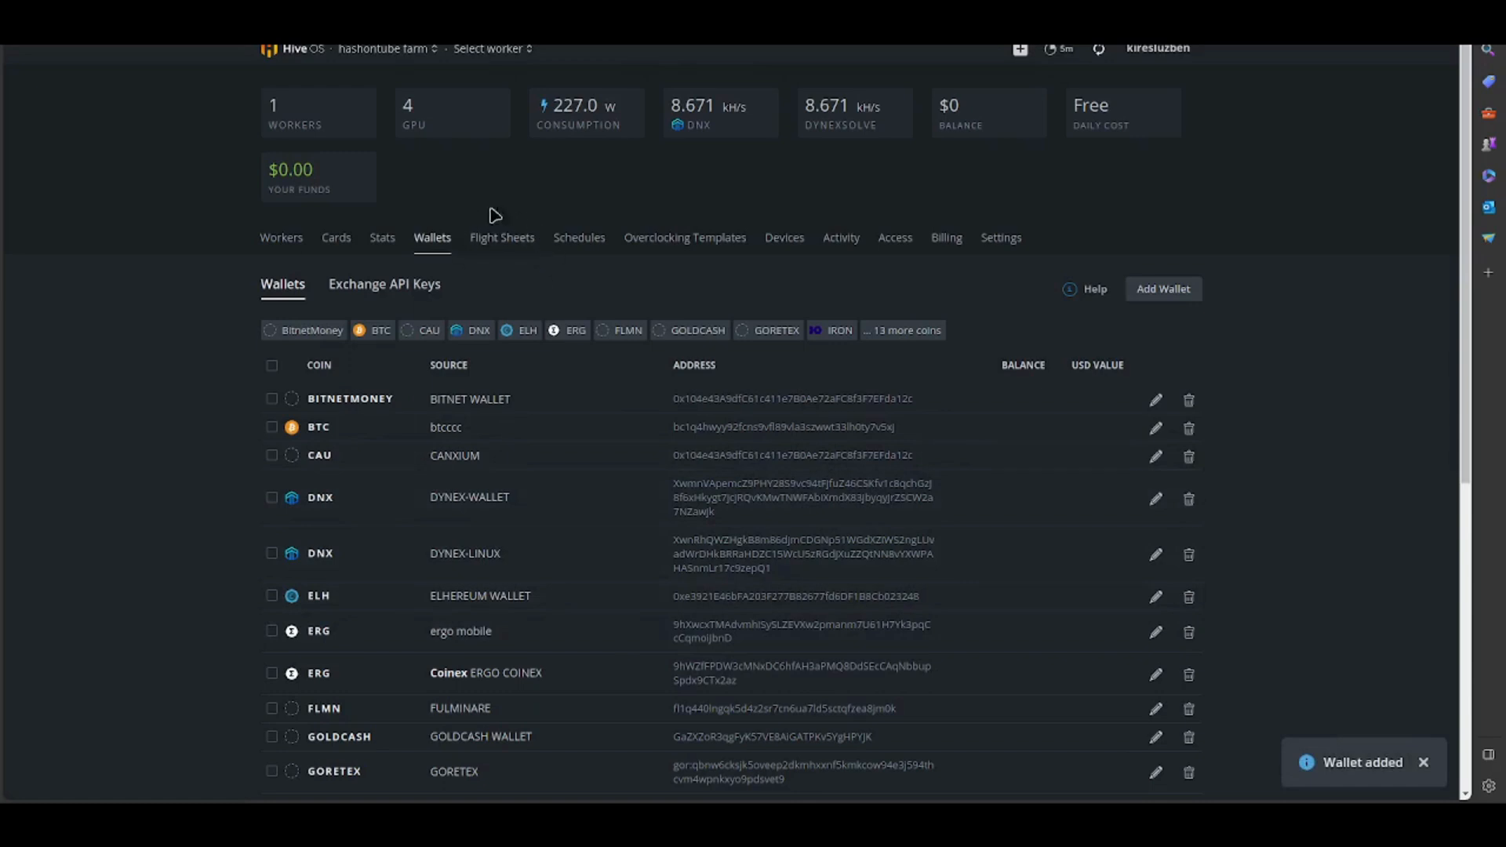
- Start a new flight sheet with coin ETX, wallet ETHERCHAIN and the pool set to Configure in miner
{"action": "left_click", "coordinate": [492, 238]}
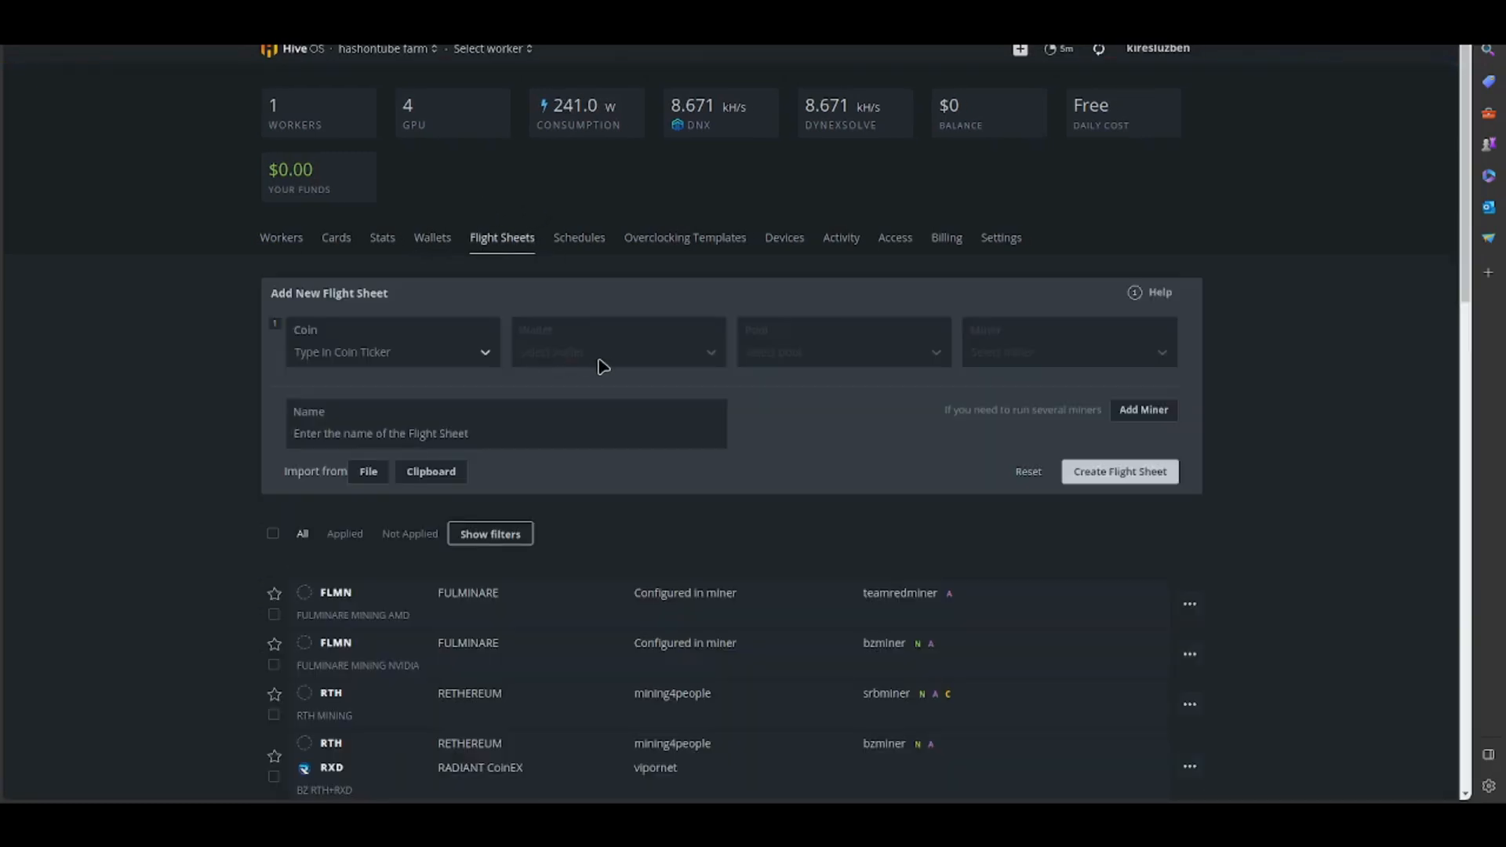
{"action": "left_click", "coordinate": [424, 363]}
{"action": "left_click", "coordinate": [338, 561]}
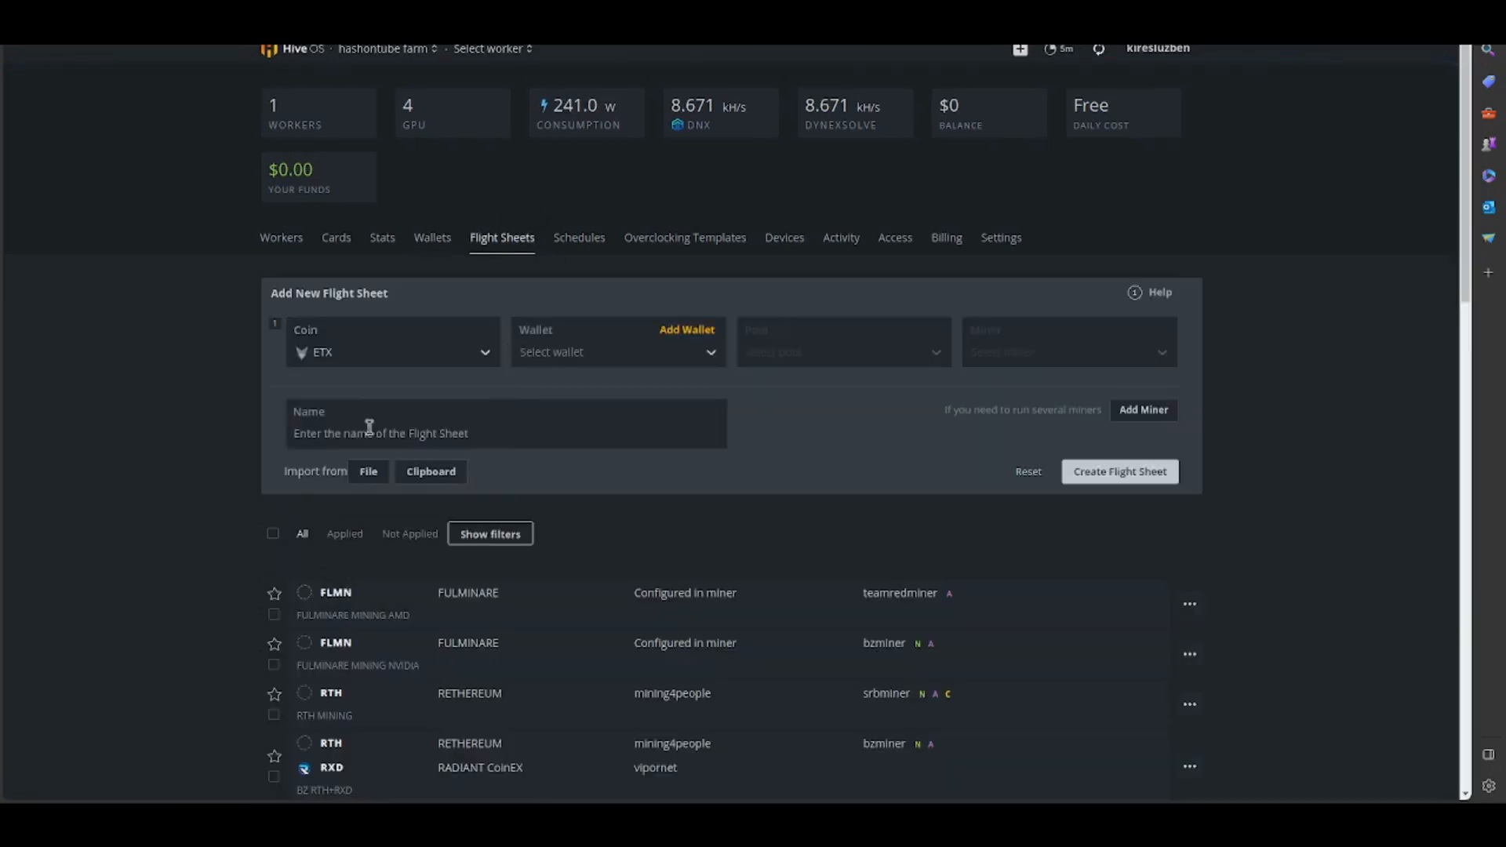
{"action": "left_click", "coordinate": [561, 363]}
{"action": "left_click", "coordinate": [565, 391]}
{"action": "left_click", "coordinate": [788, 357]}
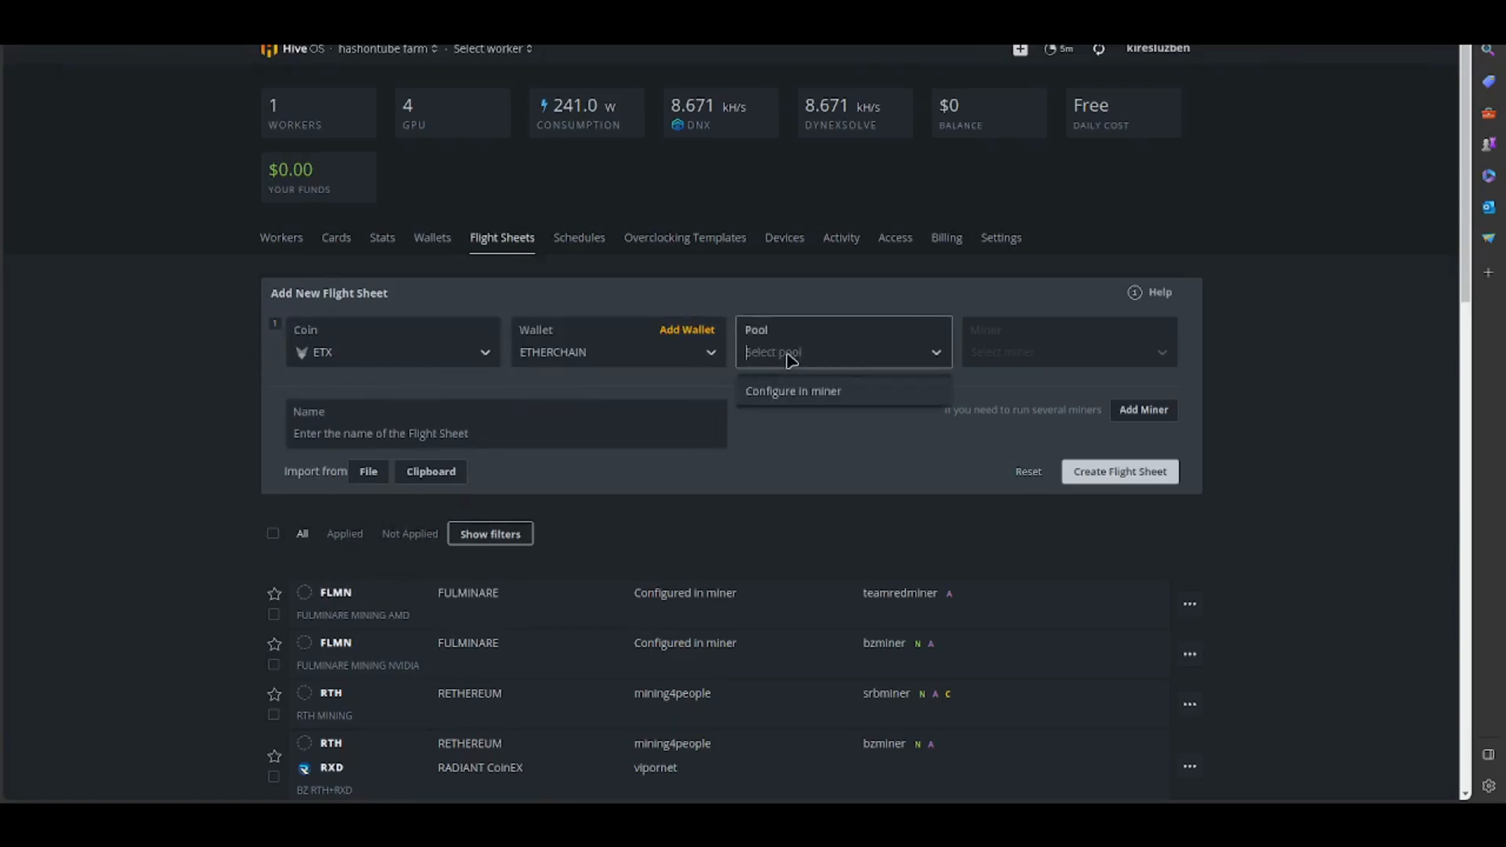
{"action": "left_click", "coordinate": [806, 399]}
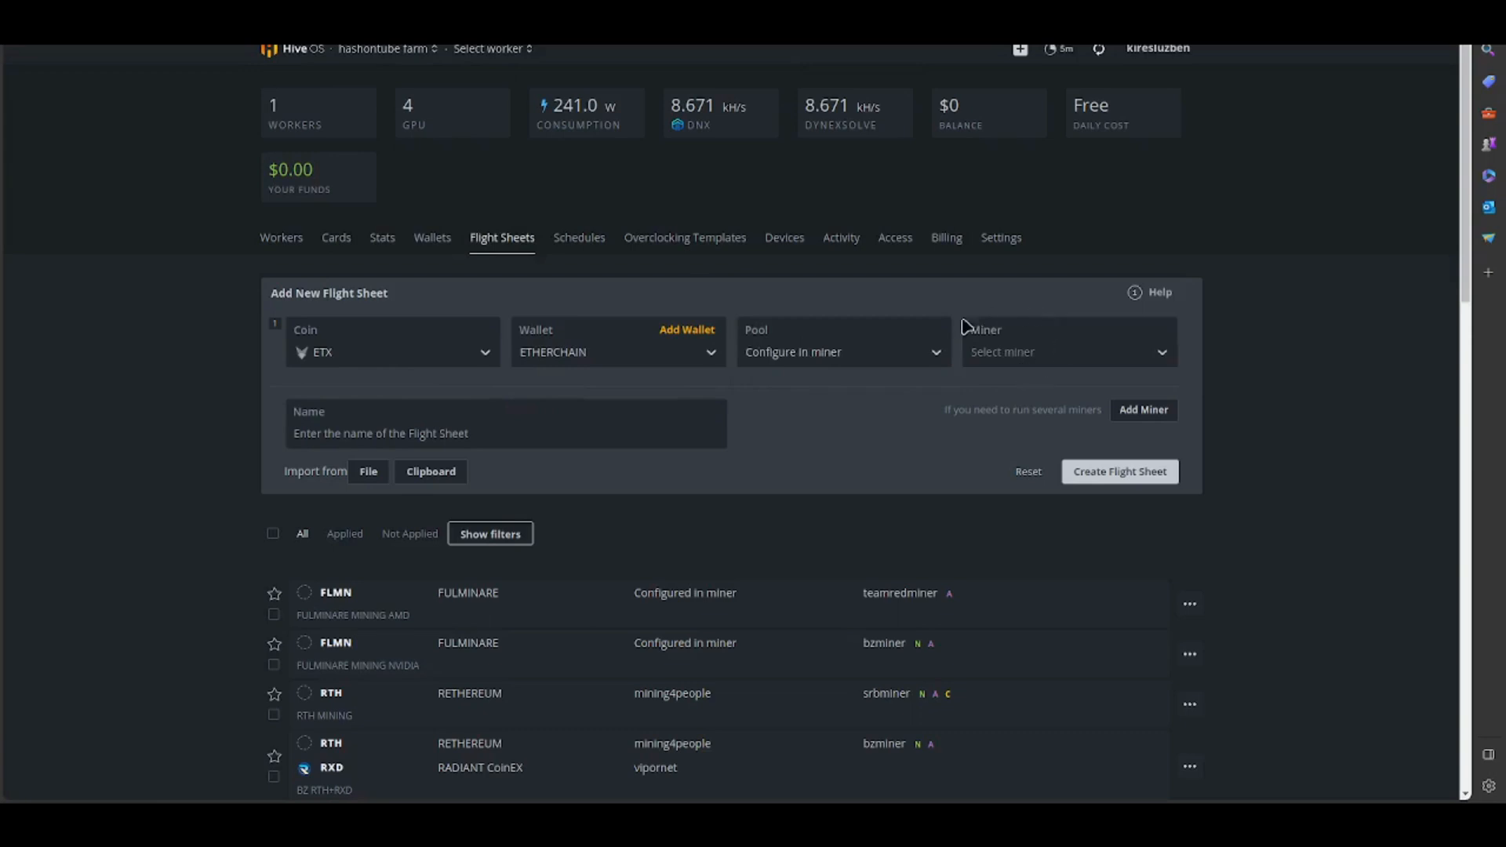
- Choose TeamRedMiner as the miner for the new flight sheet
{"action": "left_click", "coordinate": [1016, 365]}
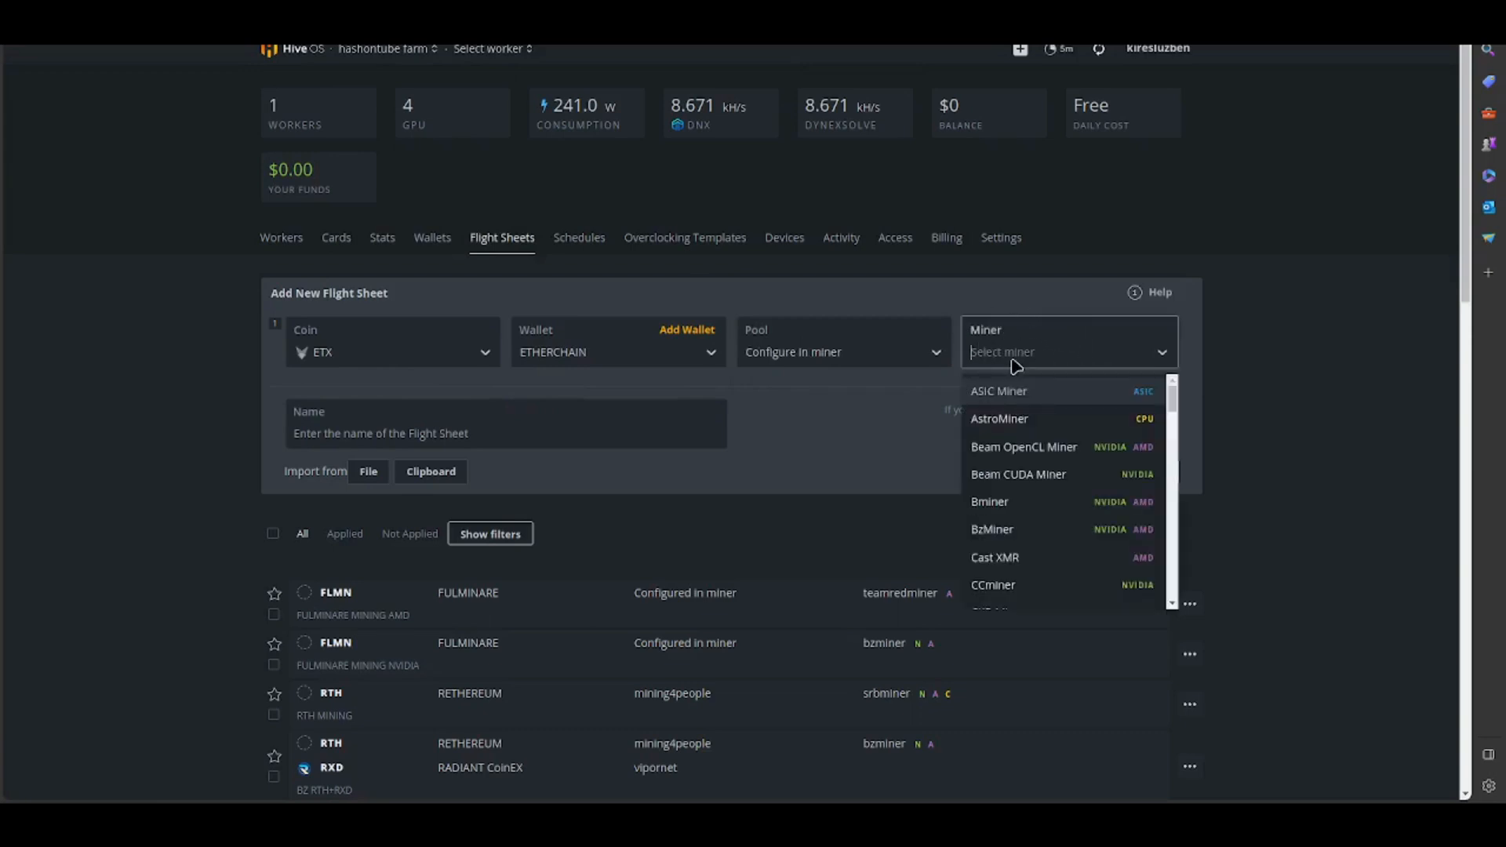
{"action": "type", "text": "team"}
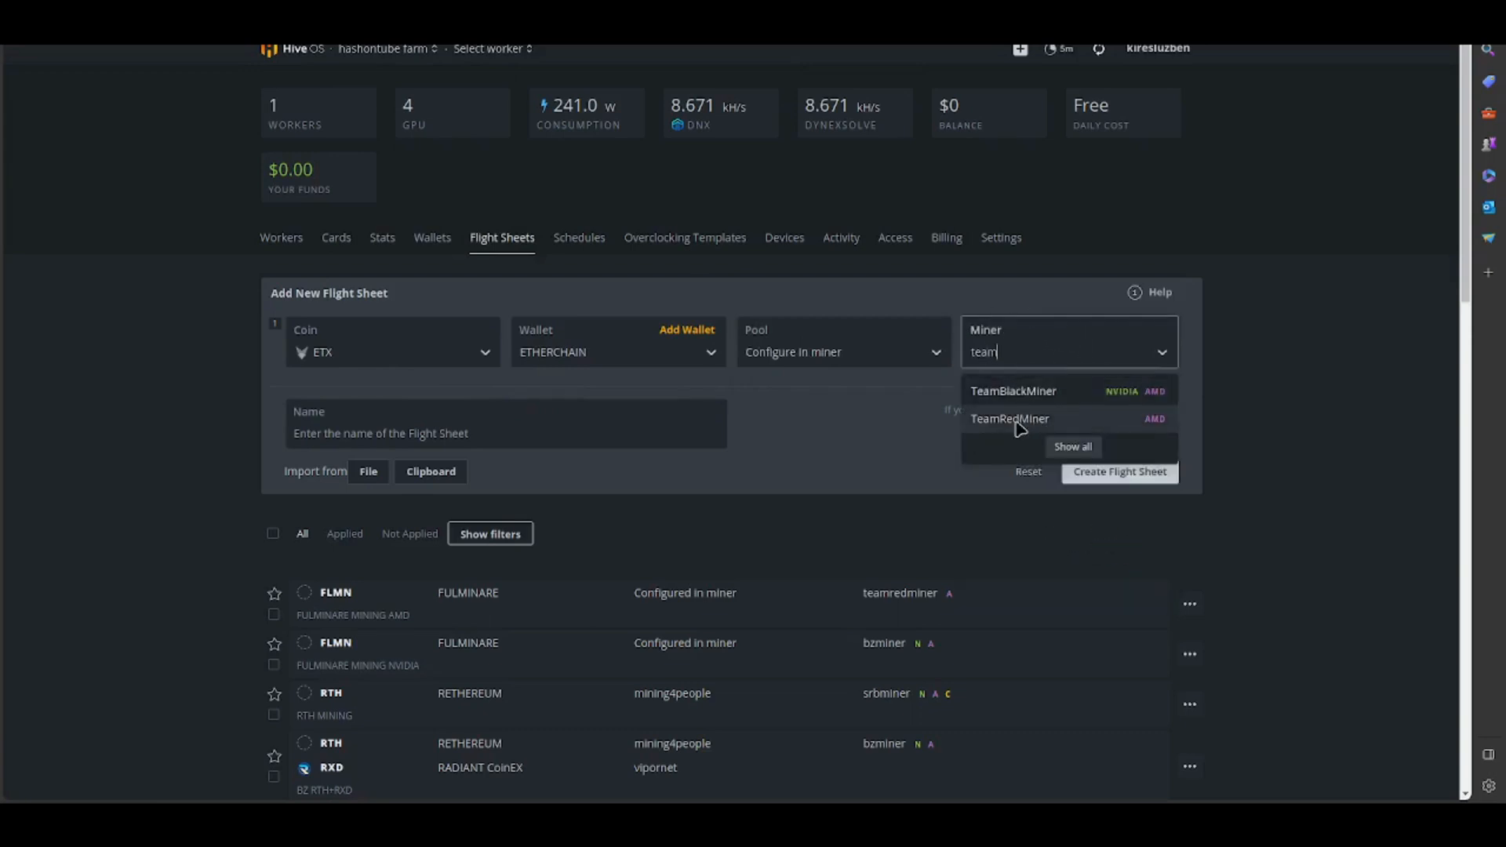
{"action": "left_click", "coordinate": [1017, 421]}
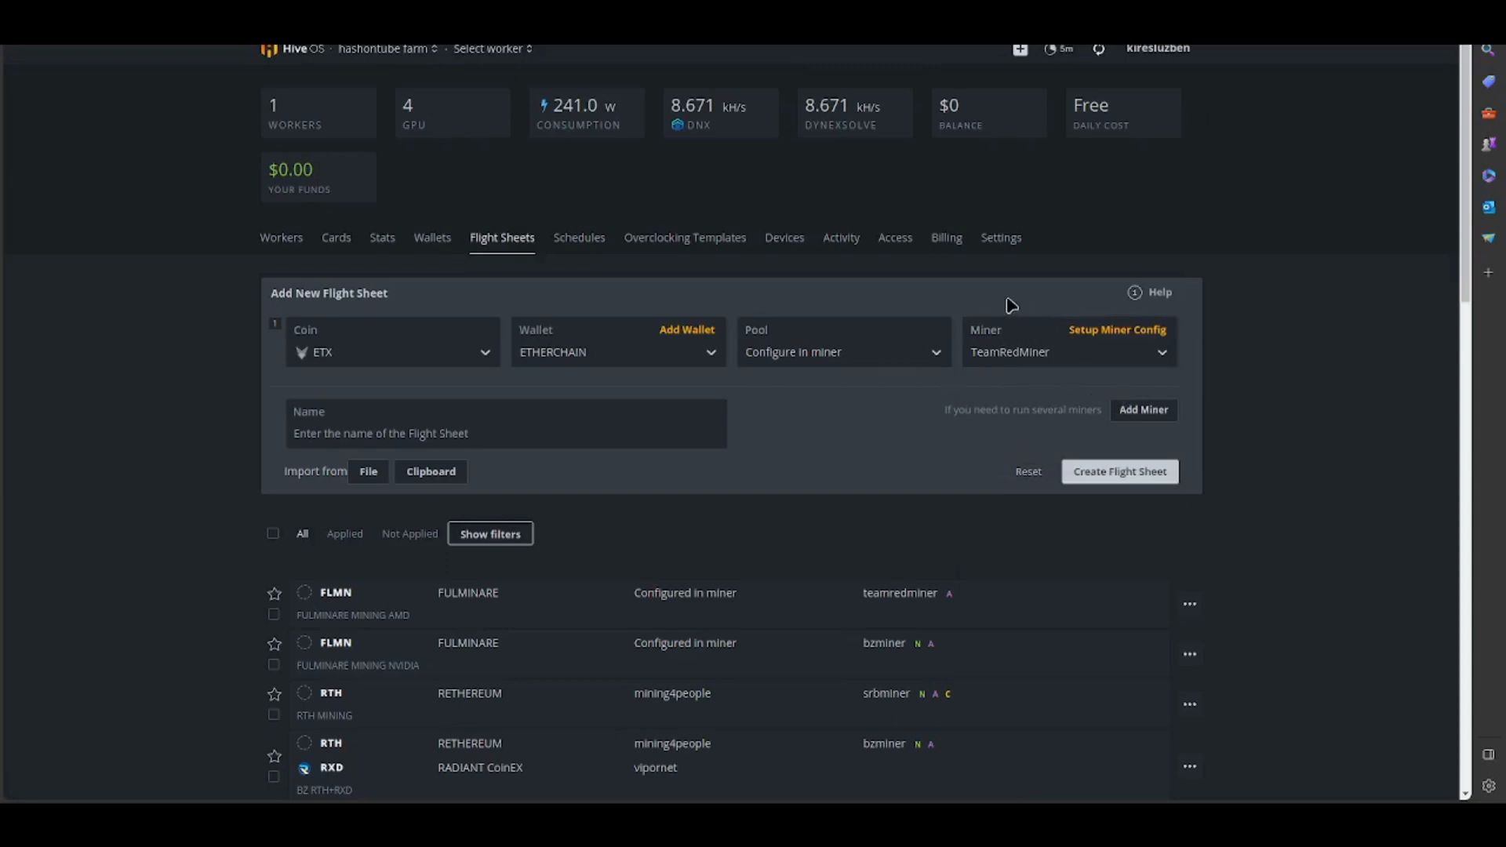
- Open the TeamRedMiner configuration and set the hash algorithm to ethash
{"action": "left_click", "coordinate": [1105, 333]}
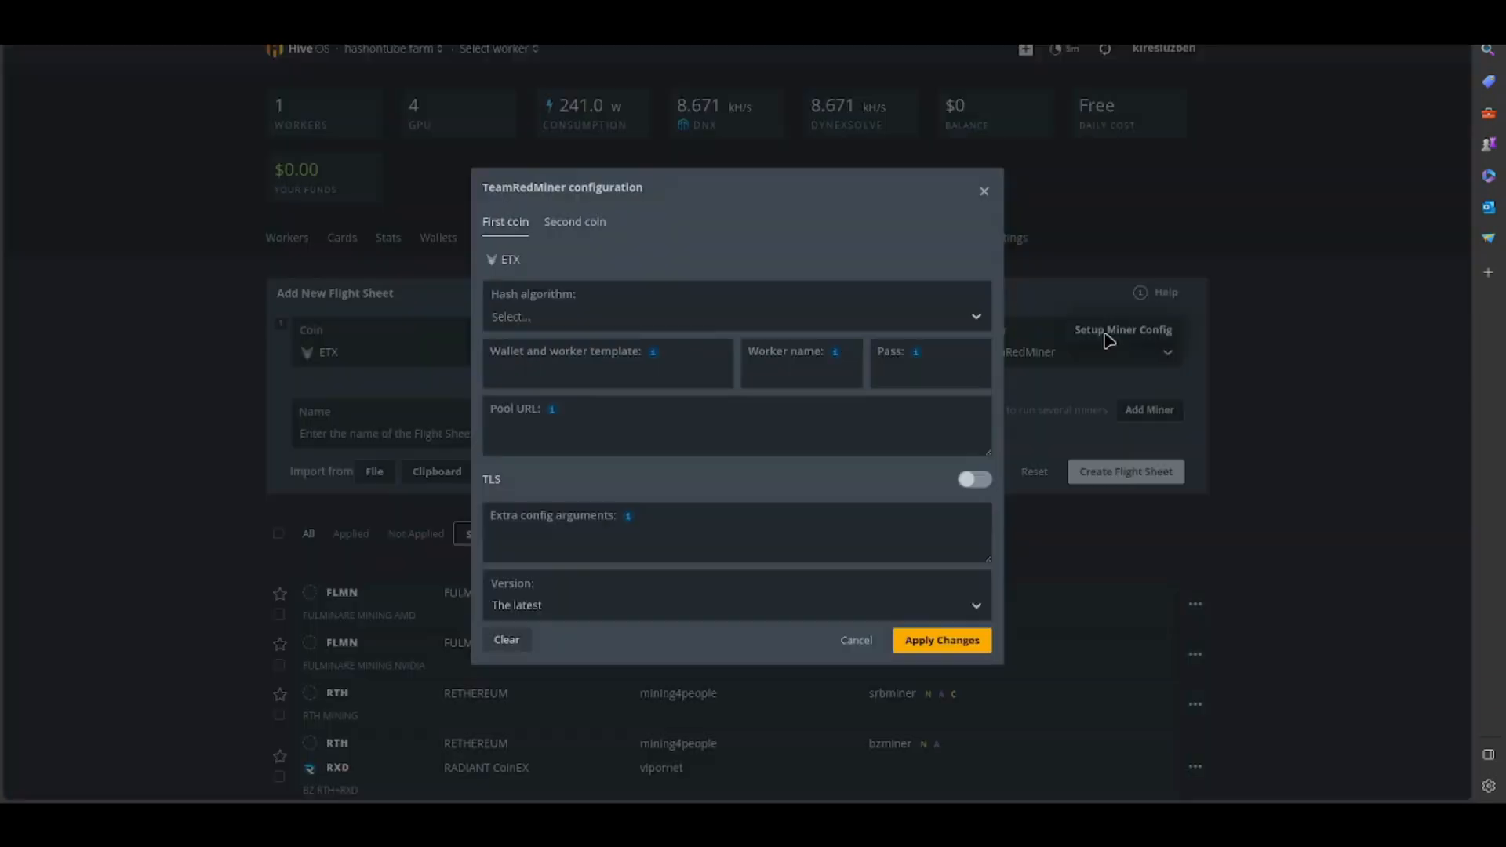
{"action": "left_click", "coordinate": [556, 318]}
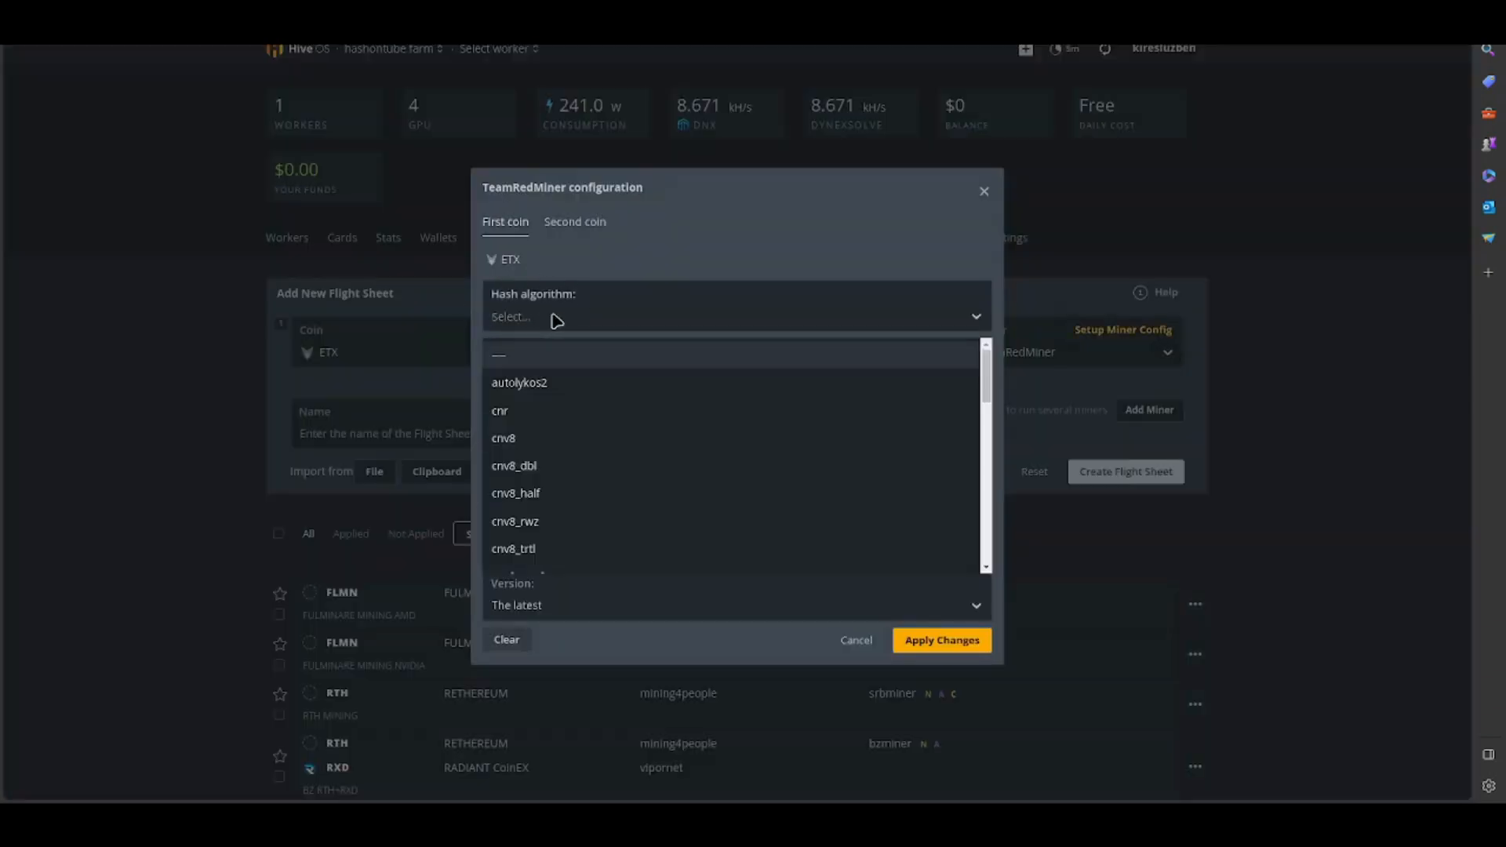
{"action": "type", "text": "eth"}
{"action": "left_click", "coordinate": [521, 360]}
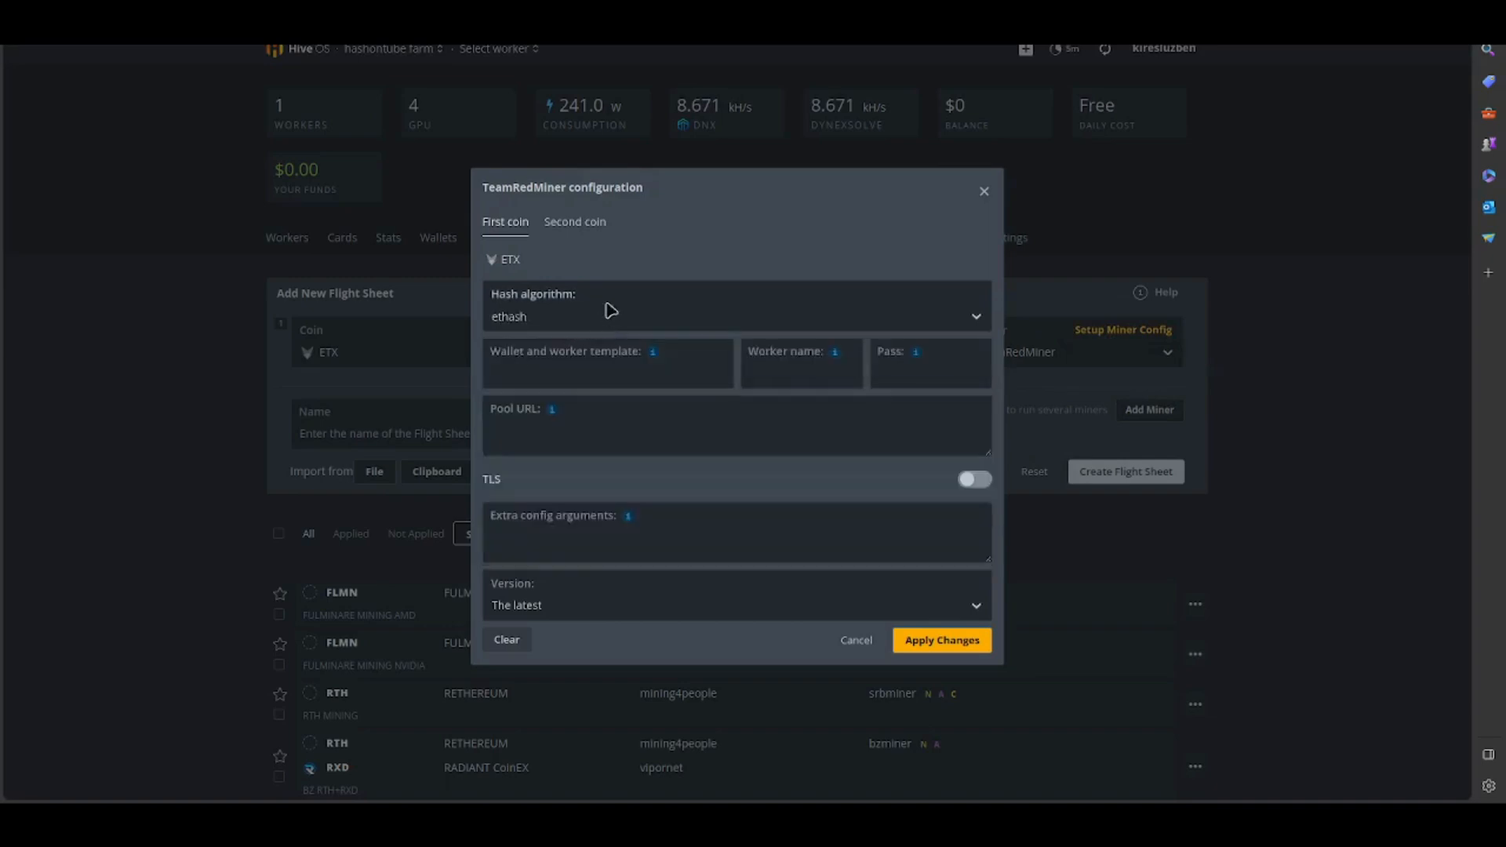
- Set the wallet and worker template to %WAL%.%WORKER_NAME% and the worker name to %WORKER_NAME% in the miner configuration
{"action": "mouse_move", "coordinate": [651, 353]}
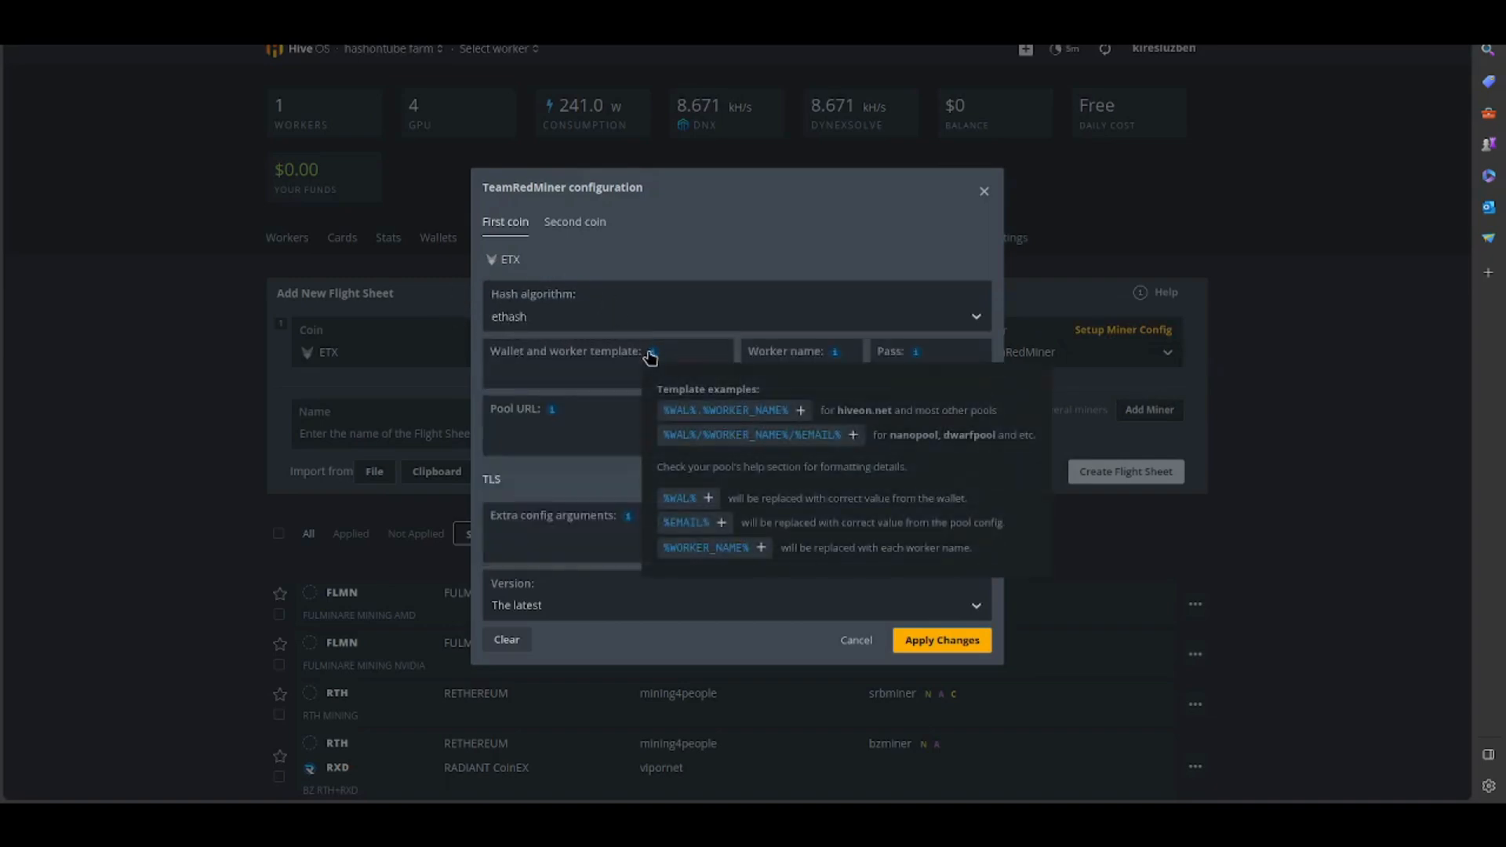
{"action": "left_click", "coordinate": [703, 416]}
{"action": "mouse_move", "coordinate": [835, 352]}
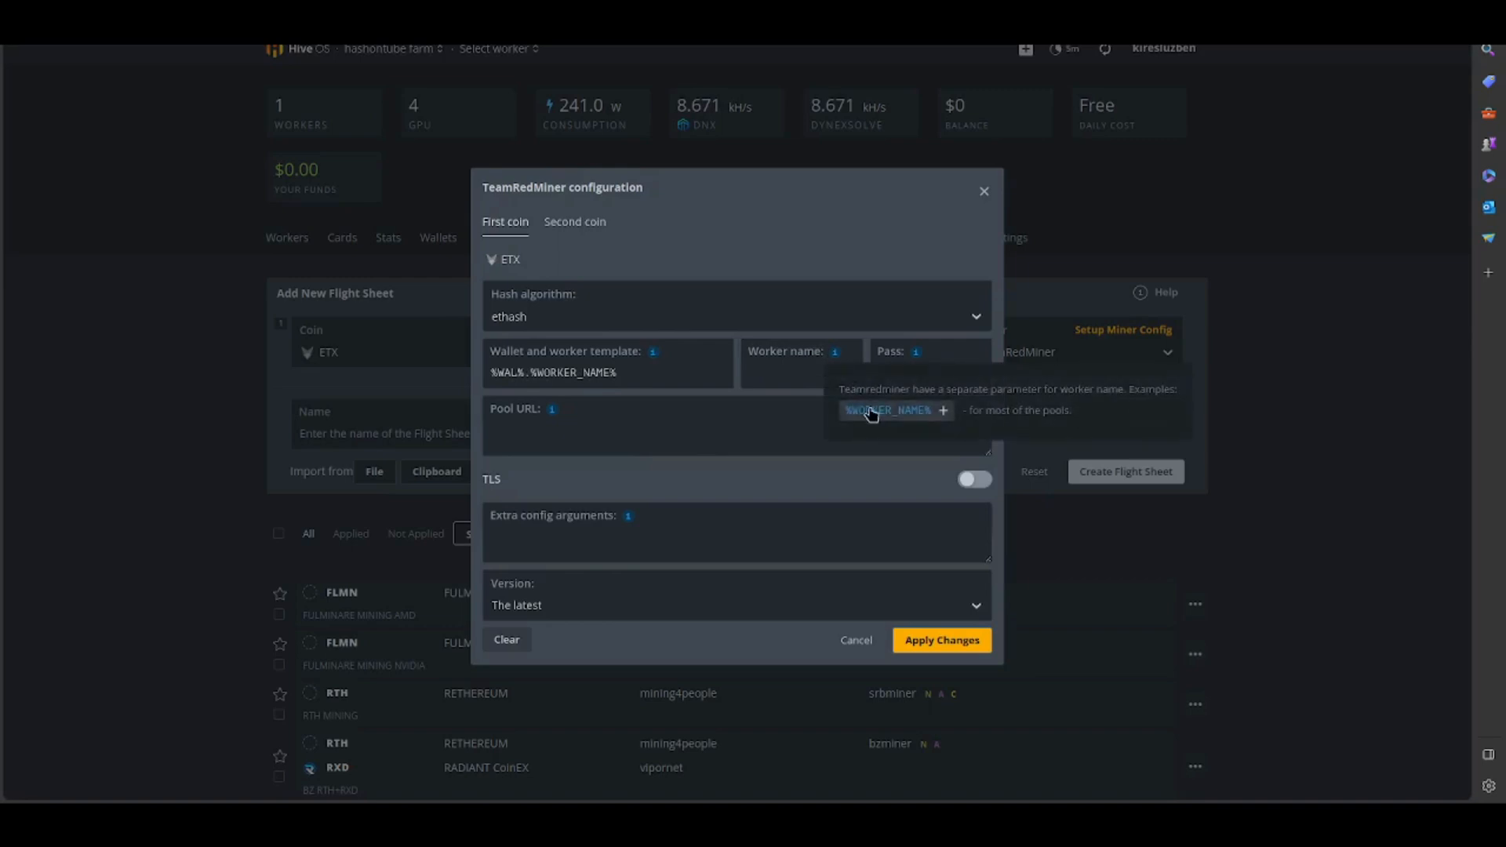
{"action": "left_click", "coordinate": [868, 414]}
{"action": "left_click", "coordinate": [900, 376]}
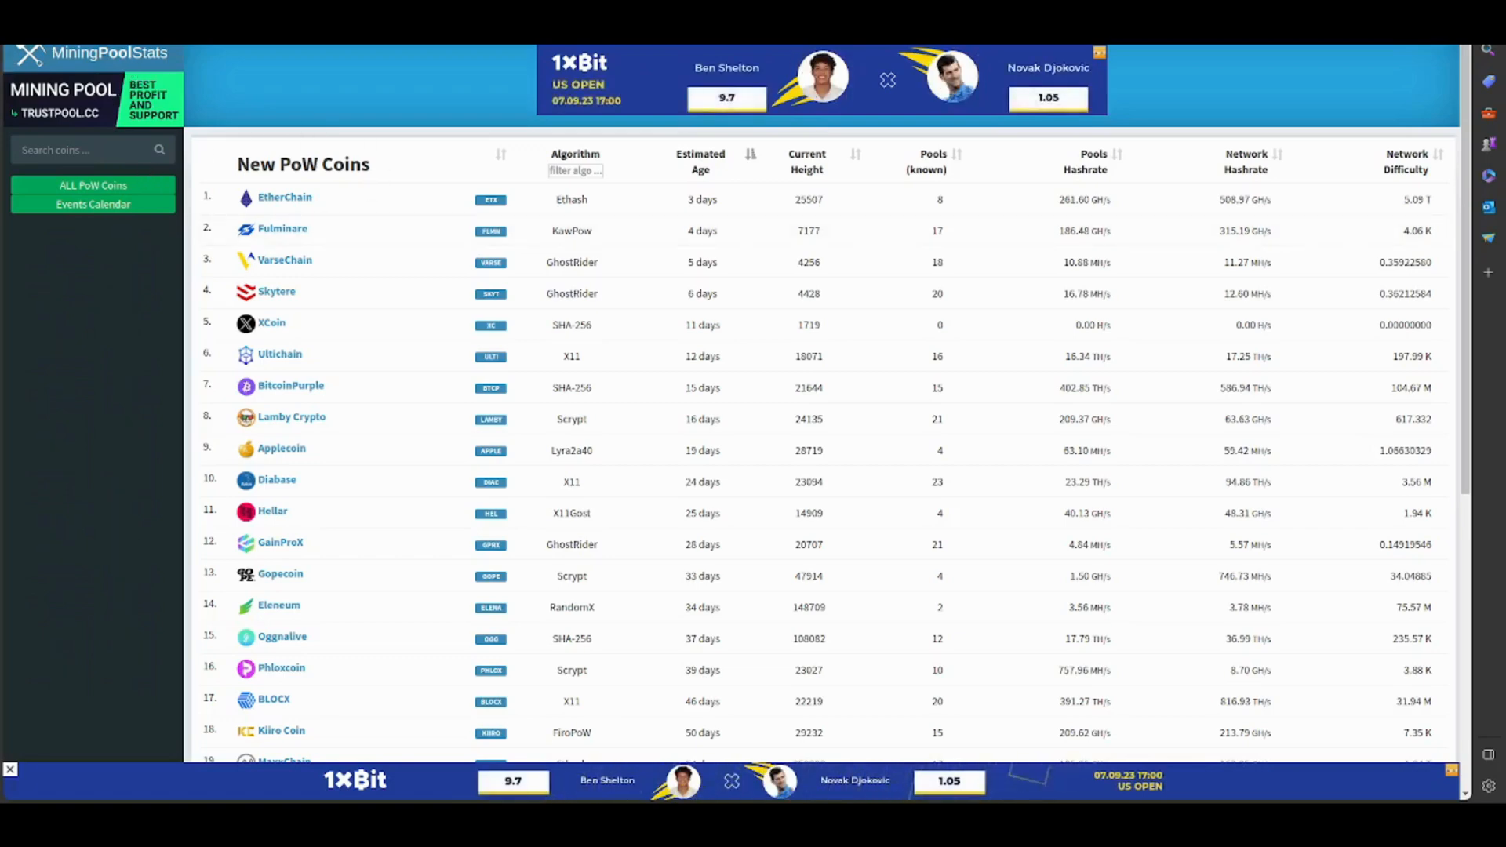
- Reload the new PoW coins list on MiningPoolStats and open EtherChain's non-solo mining4people.com pool
{"action": "left_click", "coordinate": [172, 190]}
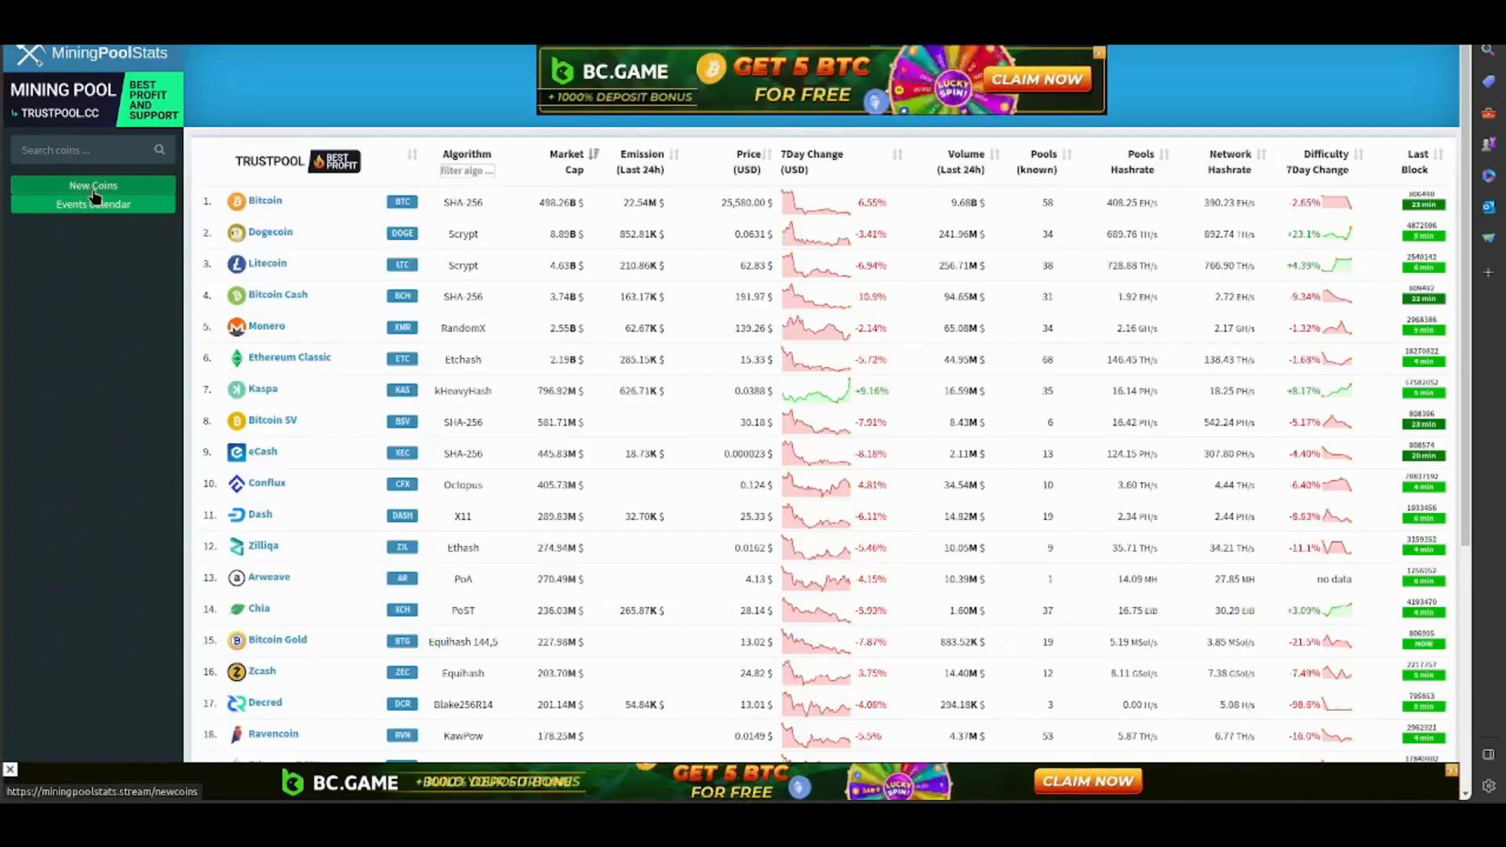
{"action": "left_click", "coordinate": [94, 192]}
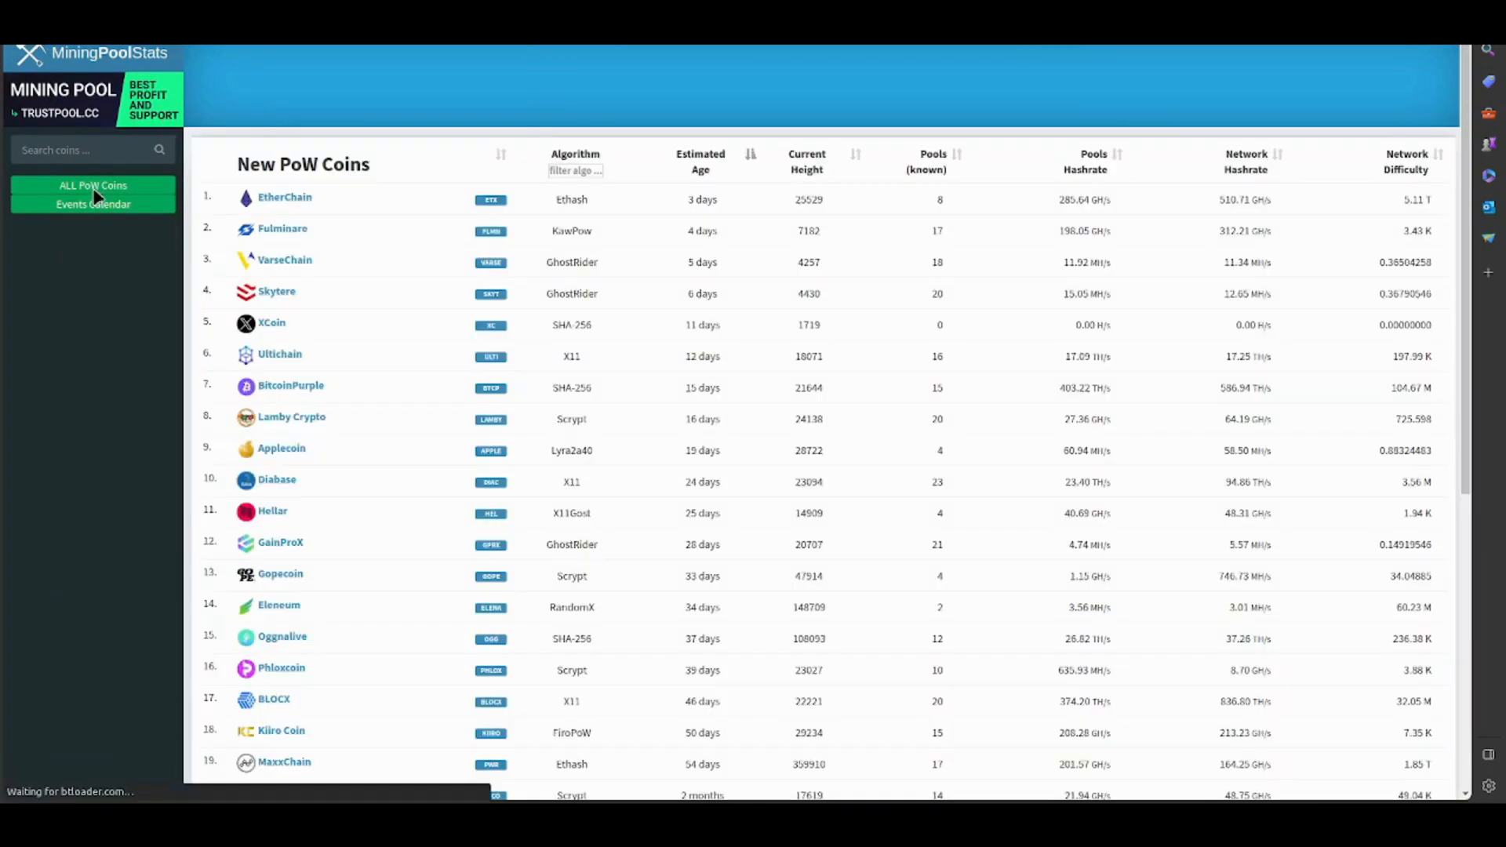
{"action": "left_click", "coordinate": [284, 198]}
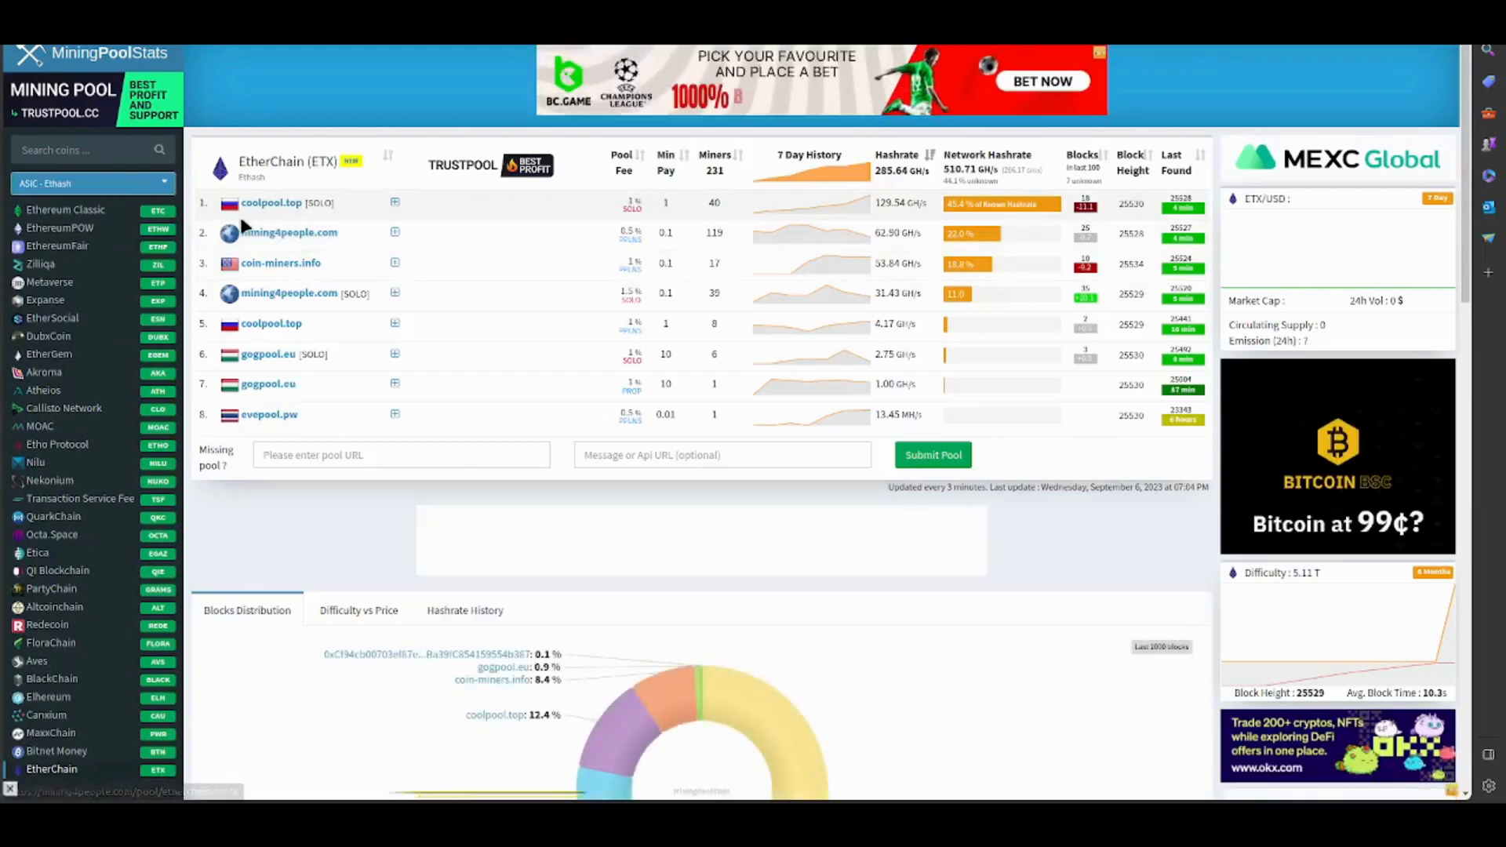
{"action": "left_click", "coordinate": [276, 233]}
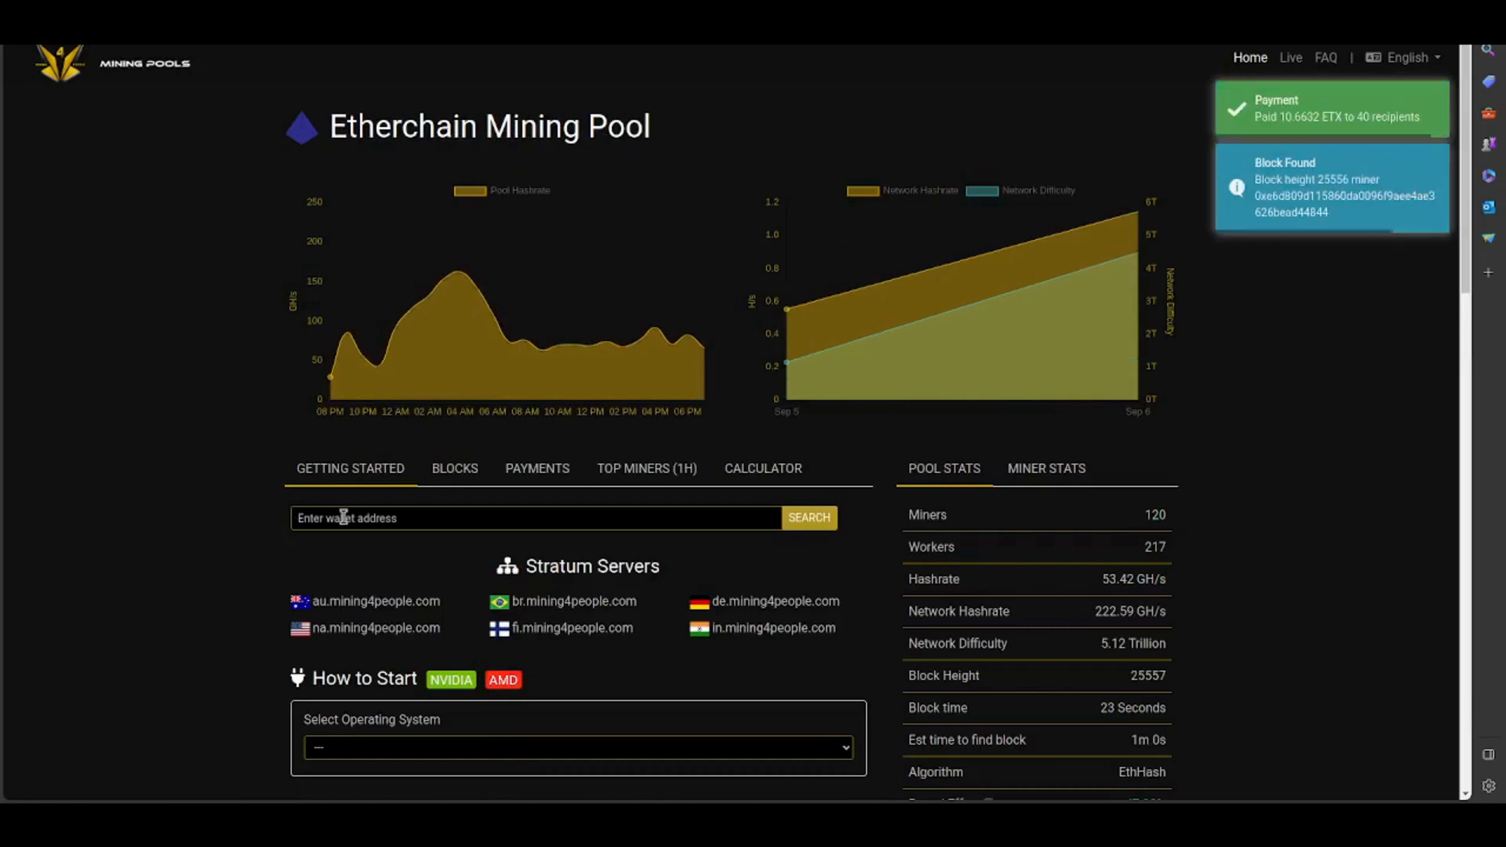
- Fill in the saved wallet address in the Etherchain pool's wallet search
{"action": "scroll", "coordinate": [342, 517], "scroll_direction": "down", "scroll_amount": 1}
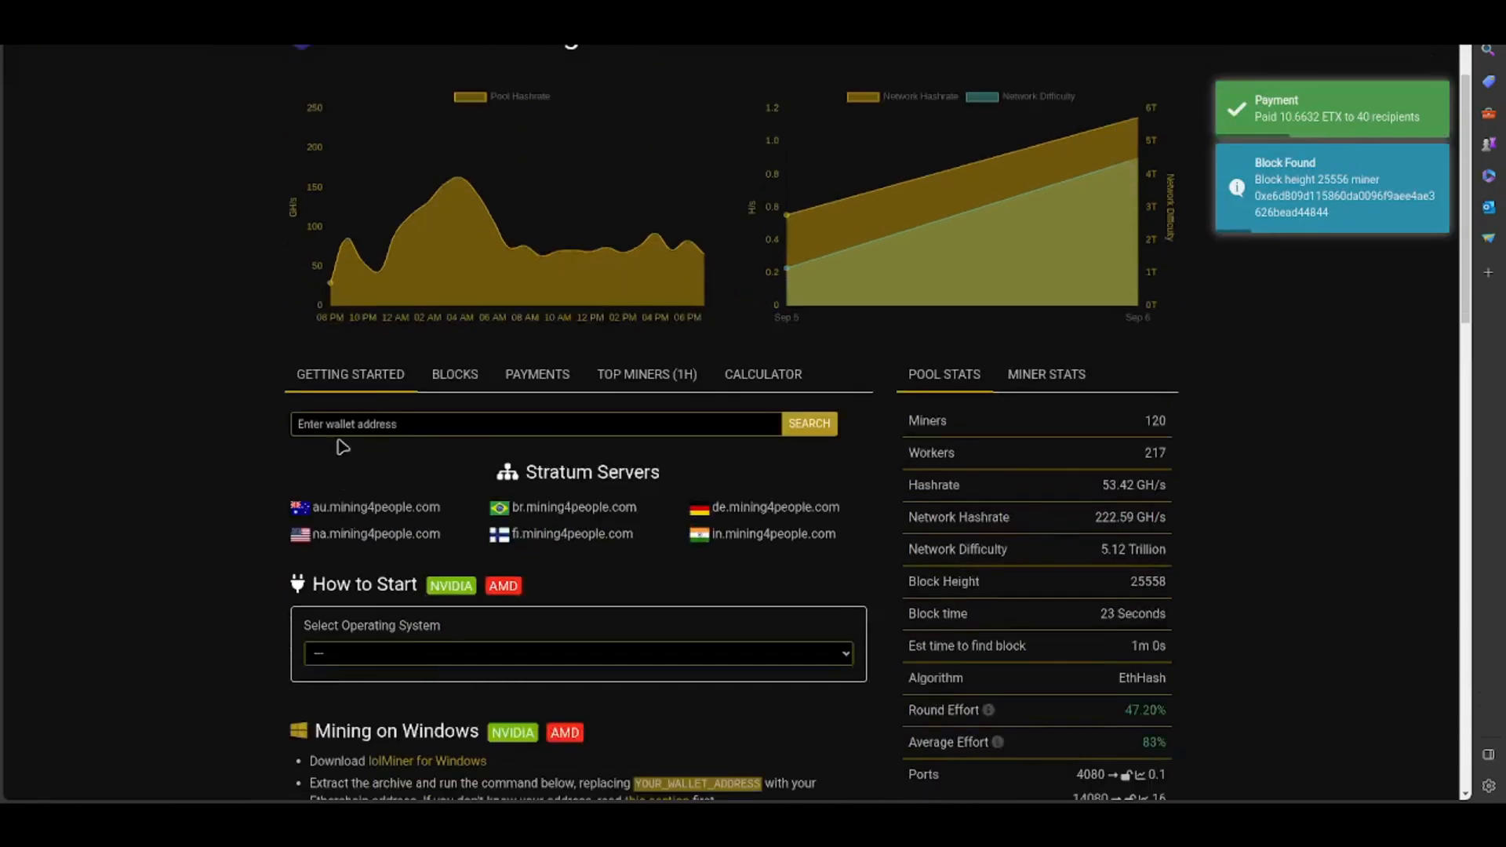
{"action": "left_click", "coordinate": [328, 424]}
{"action": "left_click", "coordinate": [409, 486]}
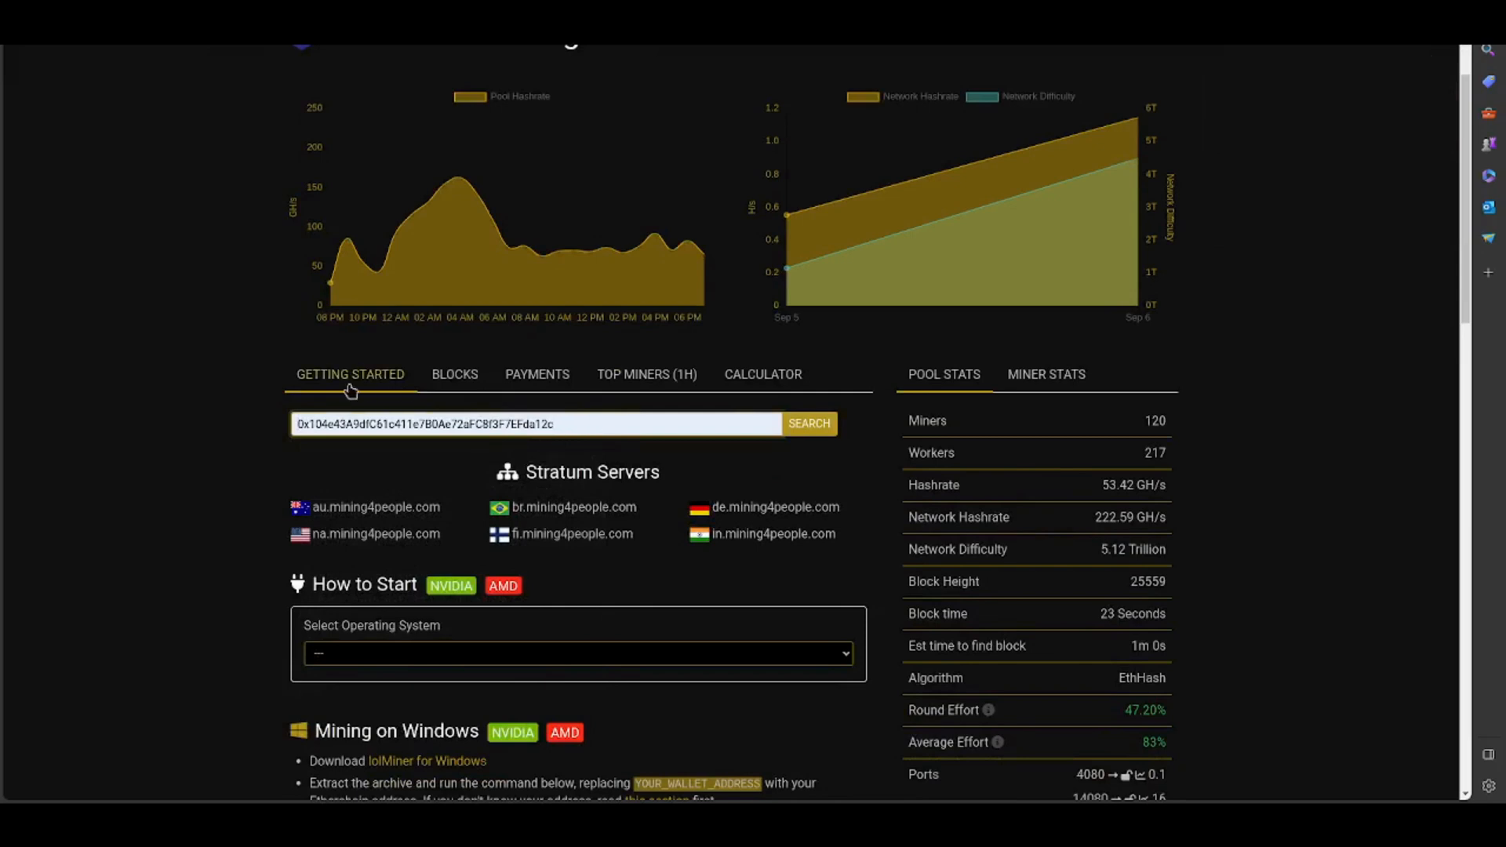
- Set the pool's getting-started options to Windows, AMD Graphics Card (GPU) and the Germany stratum
{"action": "scroll", "coordinate": [690, 472], "scroll_direction": "down", "scroll_amount": 1}
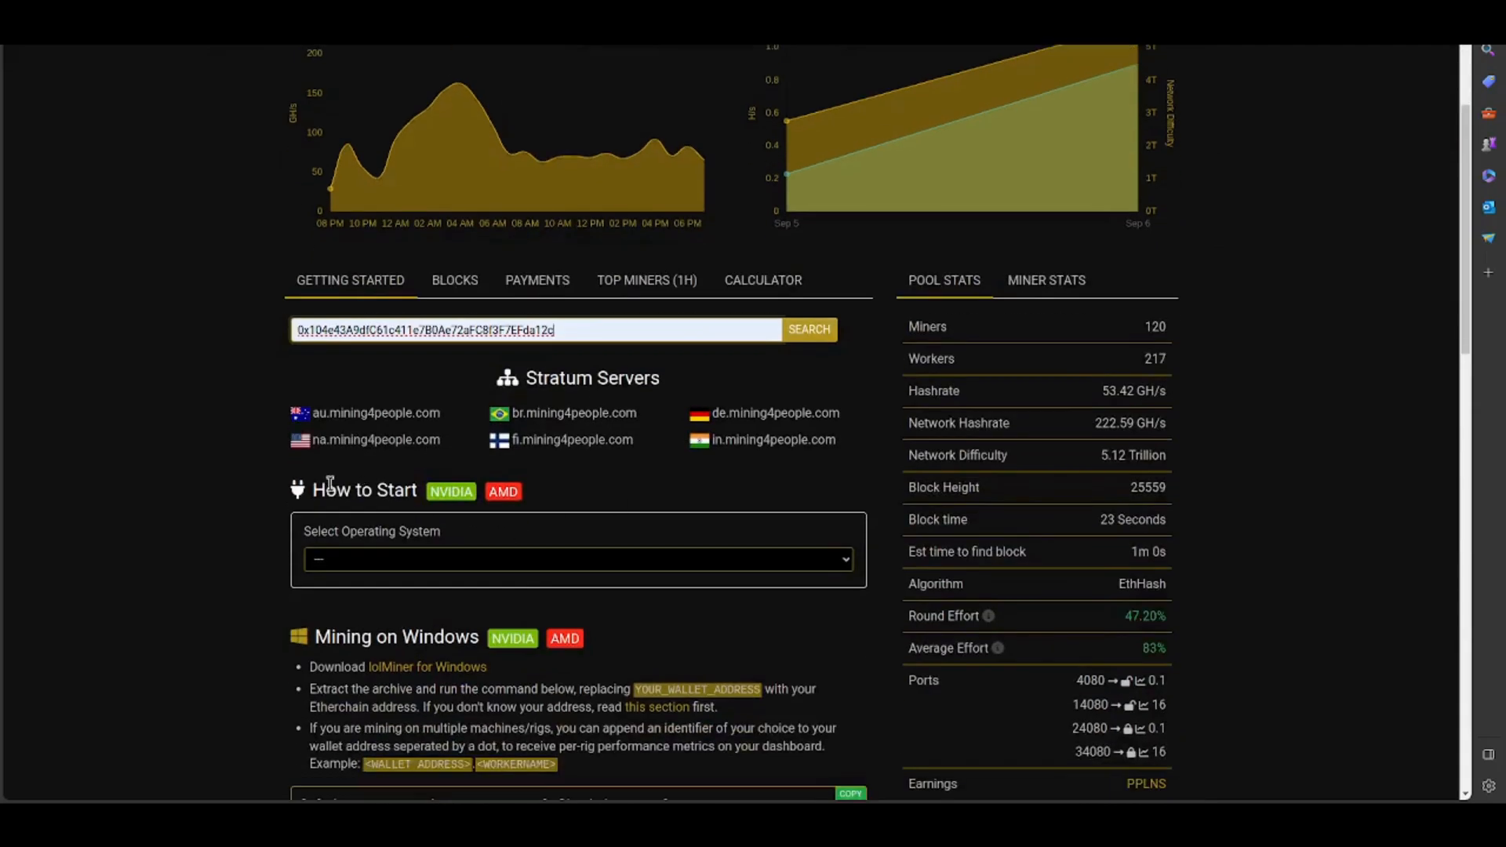
{"action": "left_click", "coordinate": [441, 559]}
{"action": "left_click", "coordinate": [385, 600]}
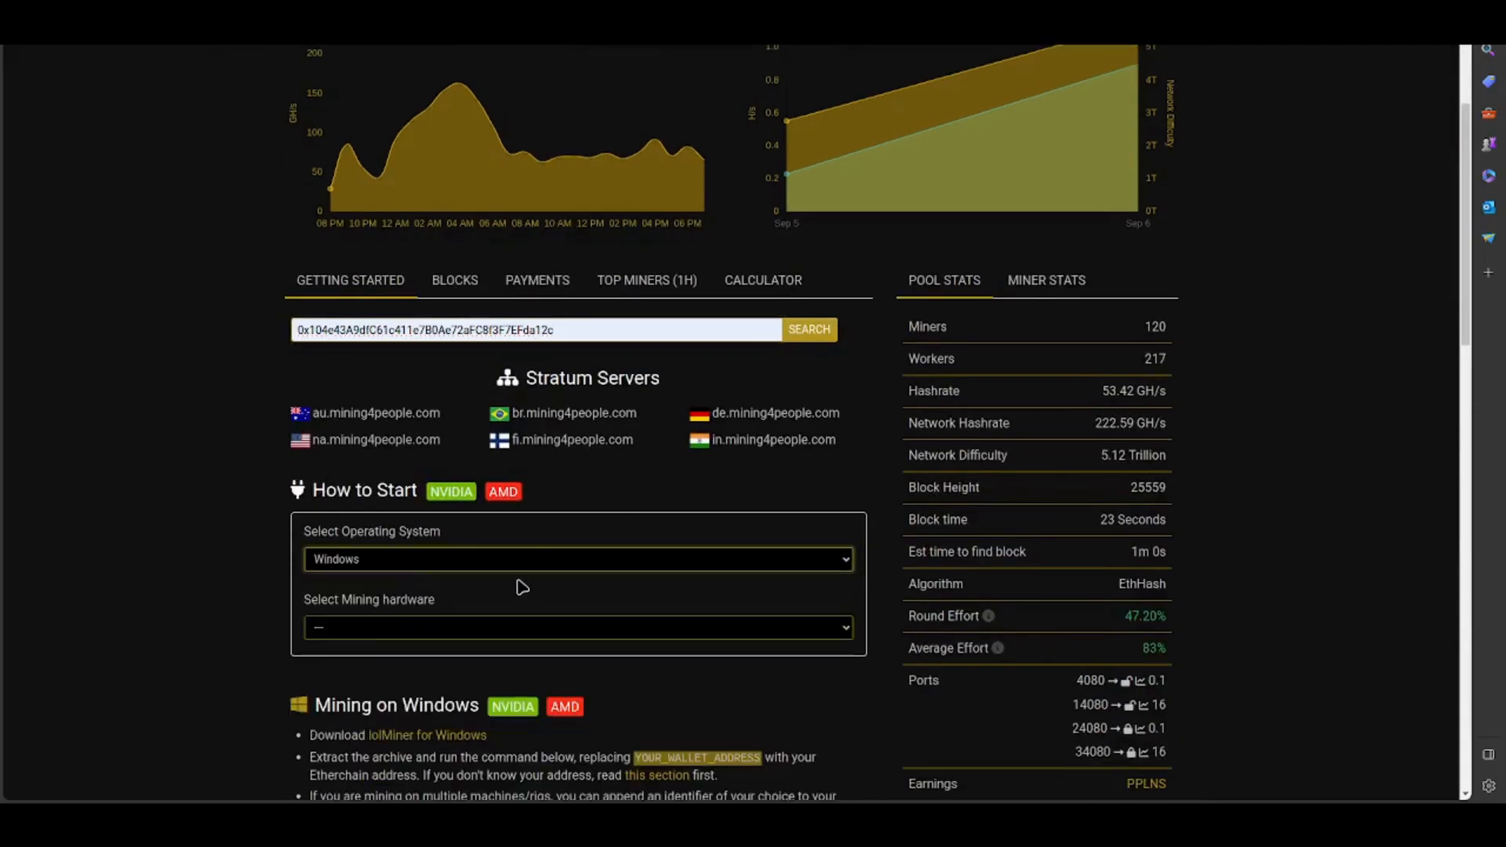
{"action": "left_click", "coordinate": [424, 628]}
{"action": "left_click", "coordinate": [409, 688]}
{"action": "scroll", "coordinate": [554, 651], "scroll_direction": "down", "scroll_amount": 2}
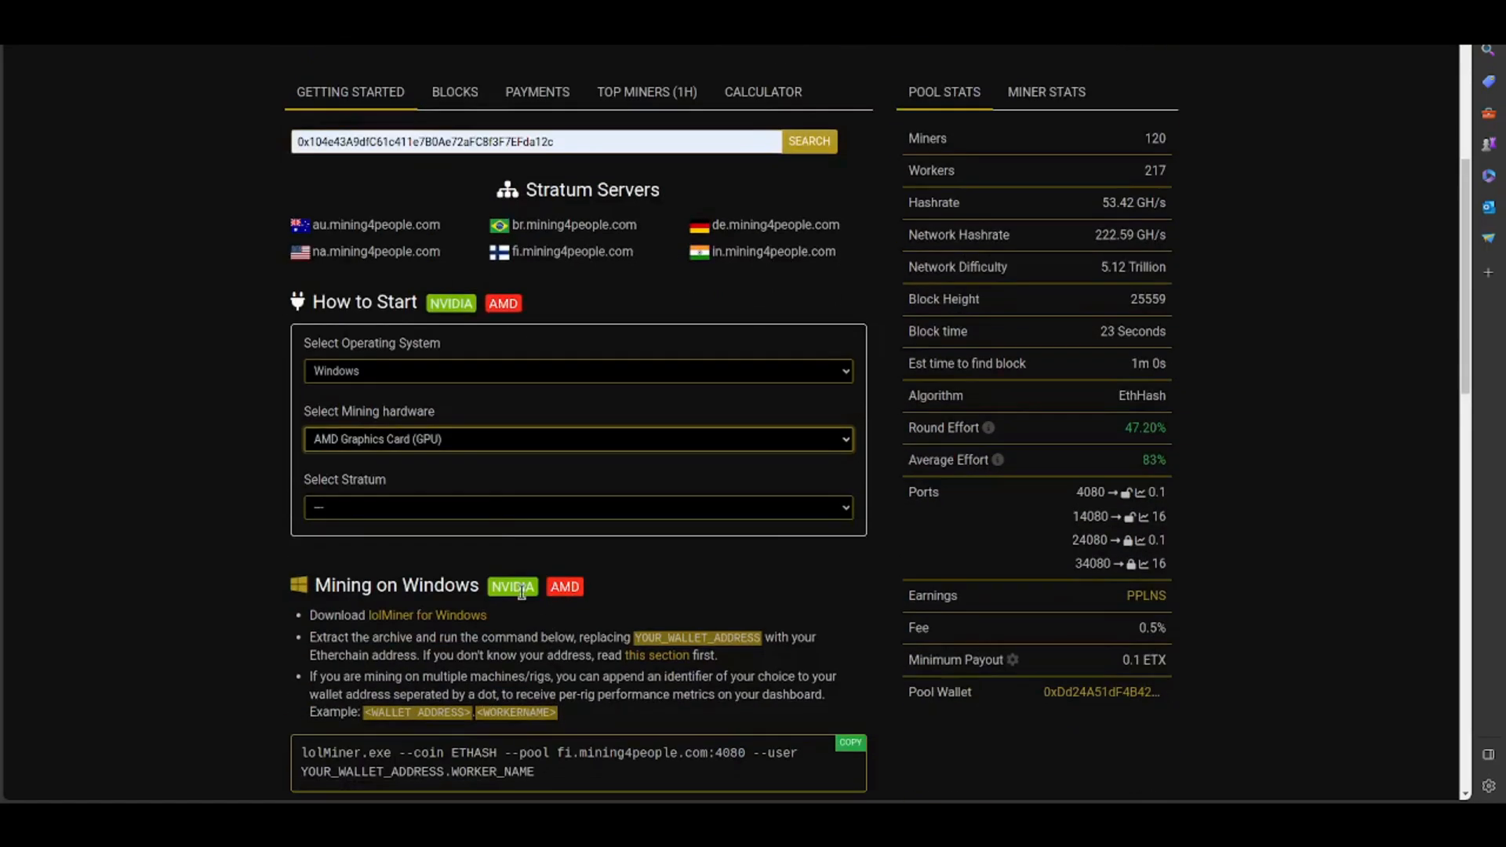
{"action": "left_click", "coordinate": [490, 507]}
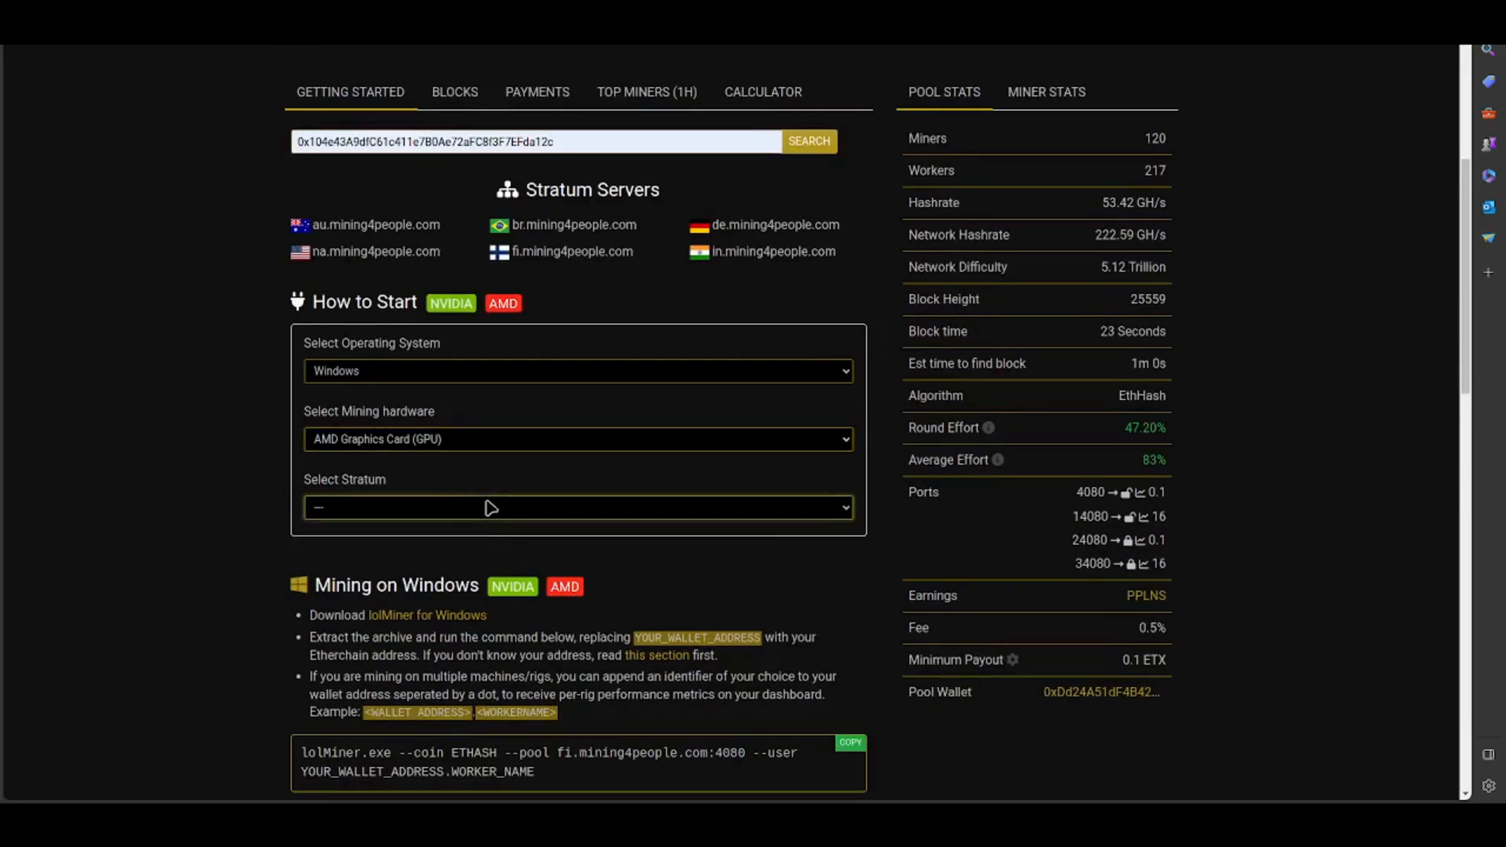
{"action": "left_click", "coordinate": [364, 592]}
- Enter the saved wallet address as the mining address and HashOnTube as the optional worker name
{"action": "left_click", "coordinate": [400, 582]}
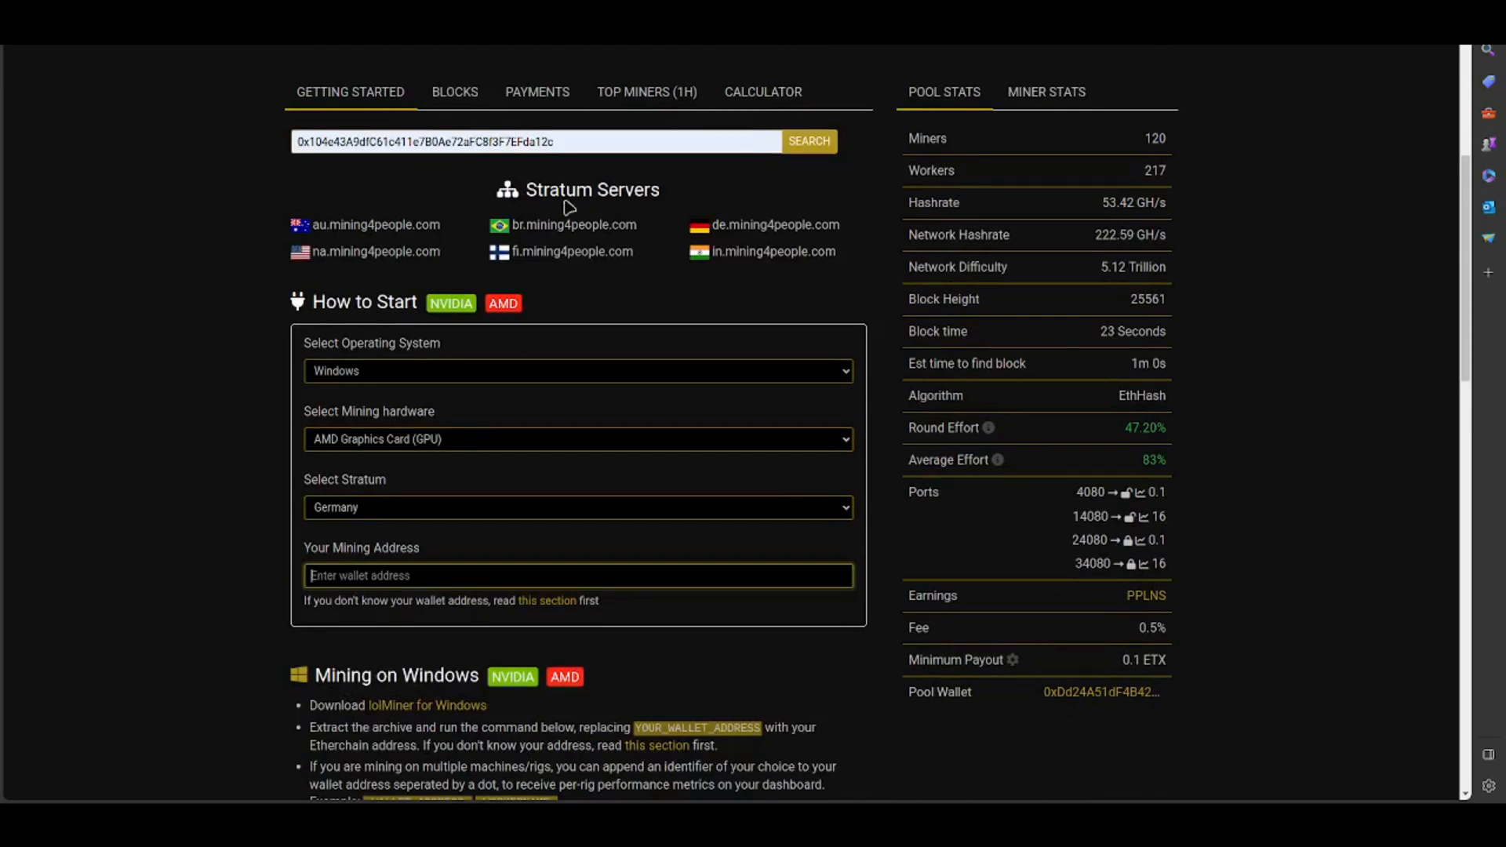
{"action": "left_click", "coordinate": [579, 143]}
{"action": "left_click", "coordinate": [386, 585]}
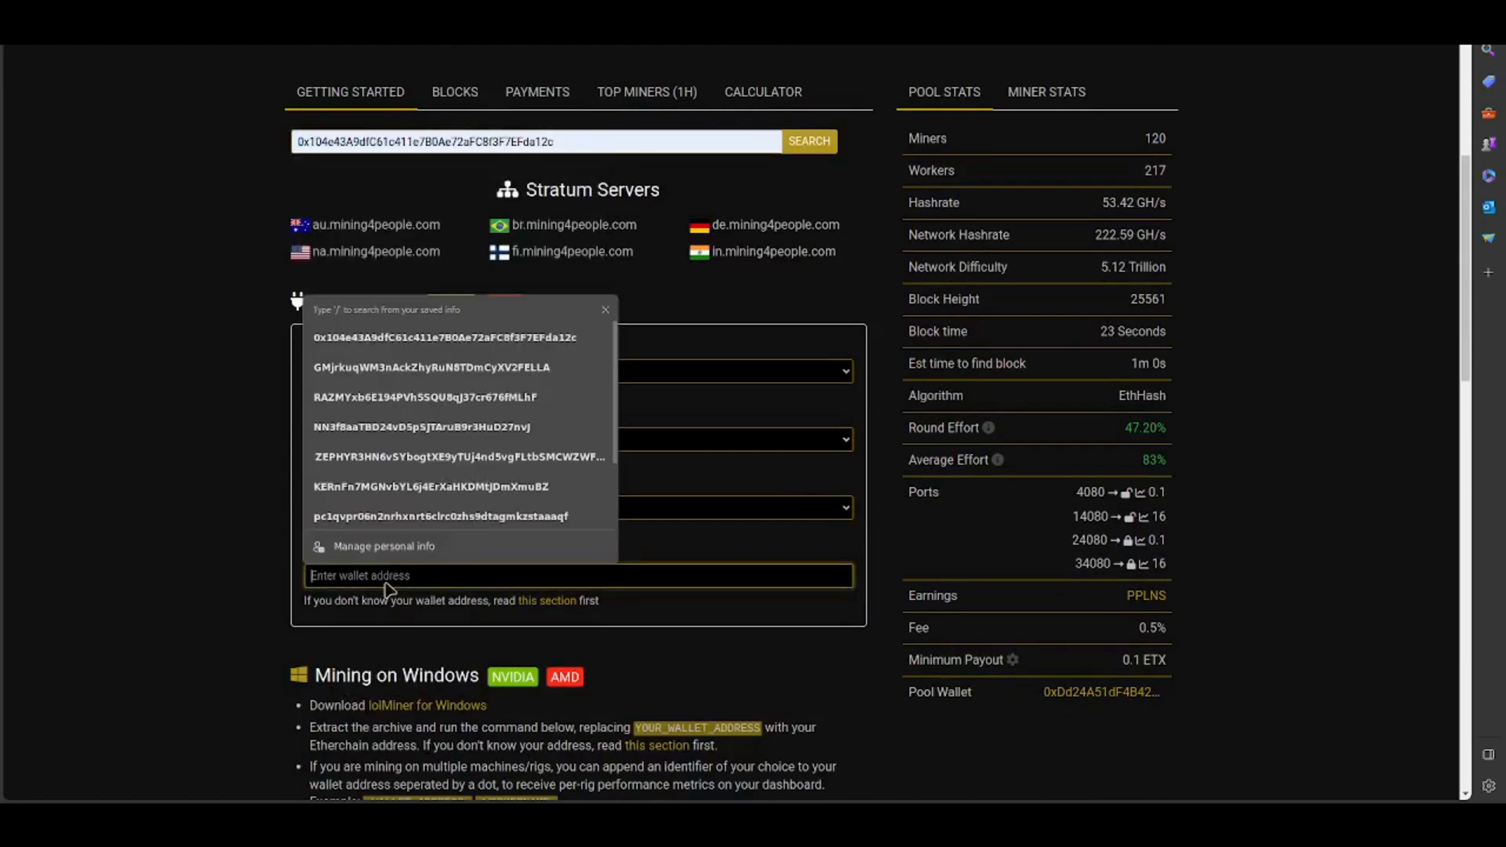
{"action": "left_click", "coordinate": [451, 339]}
{"action": "scroll", "coordinate": [622, 622], "scroll_direction": "down", "scroll_amount": 2}
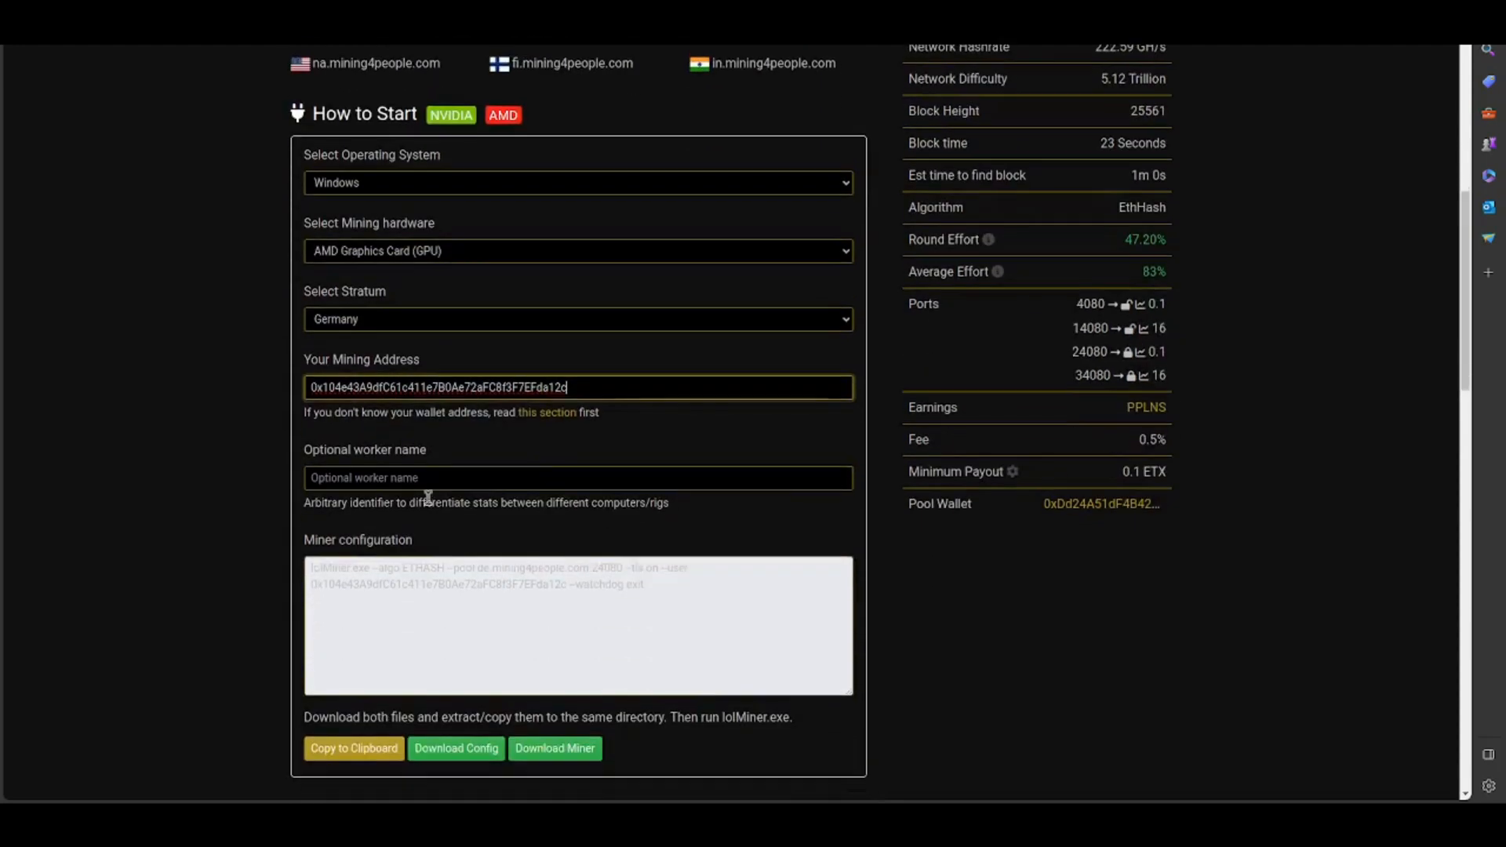
{"action": "left_click", "coordinate": [432, 479]}
{"action": "type", "text": "HashOnTube"}
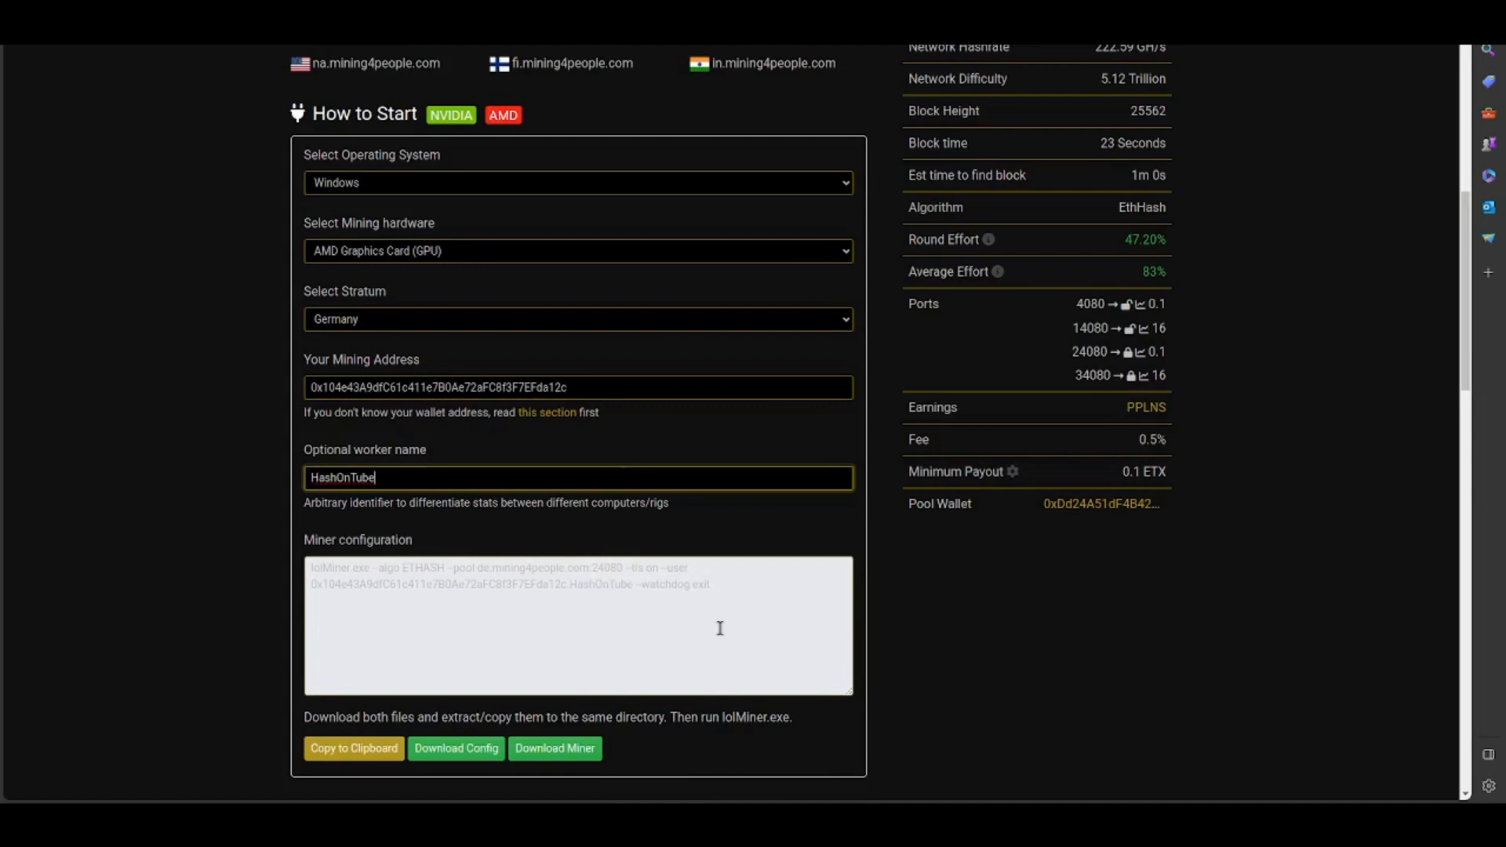
- Examine the generated miner configuration, including its pool address and port, and the pool's mining instructions for Windows, Linux and Hive OS
{"action": "scroll", "coordinate": [720, 627], "scroll_direction": "down", "scroll_amount": 7}
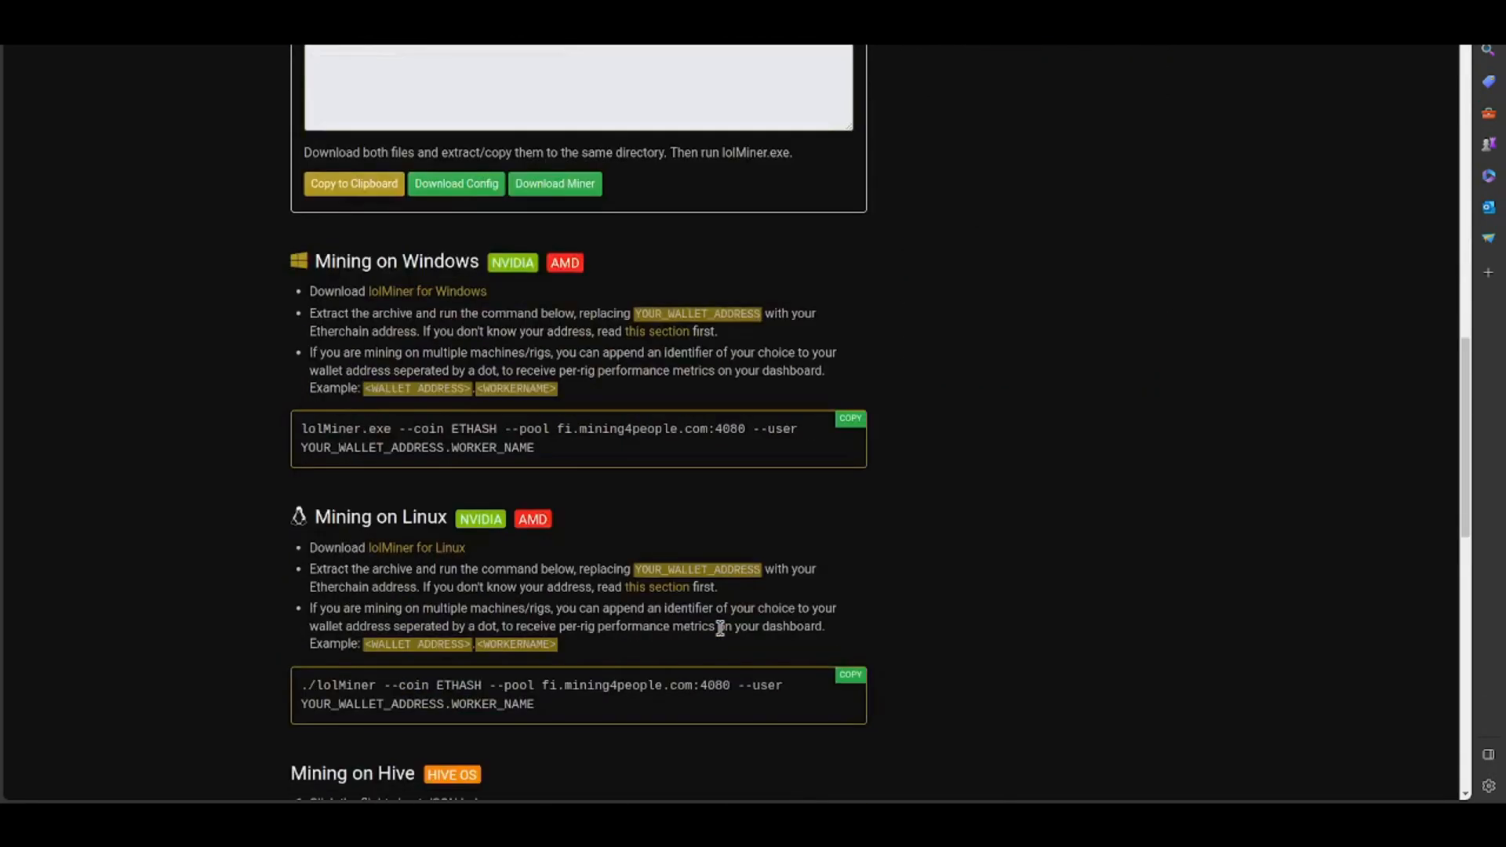
{"action": "scroll", "coordinate": [720, 627], "scroll_direction": "down", "scroll_amount": 2}
{"action": "scroll", "coordinate": [655, 546], "scroll_direction": "up", "scroll_amount": 7}
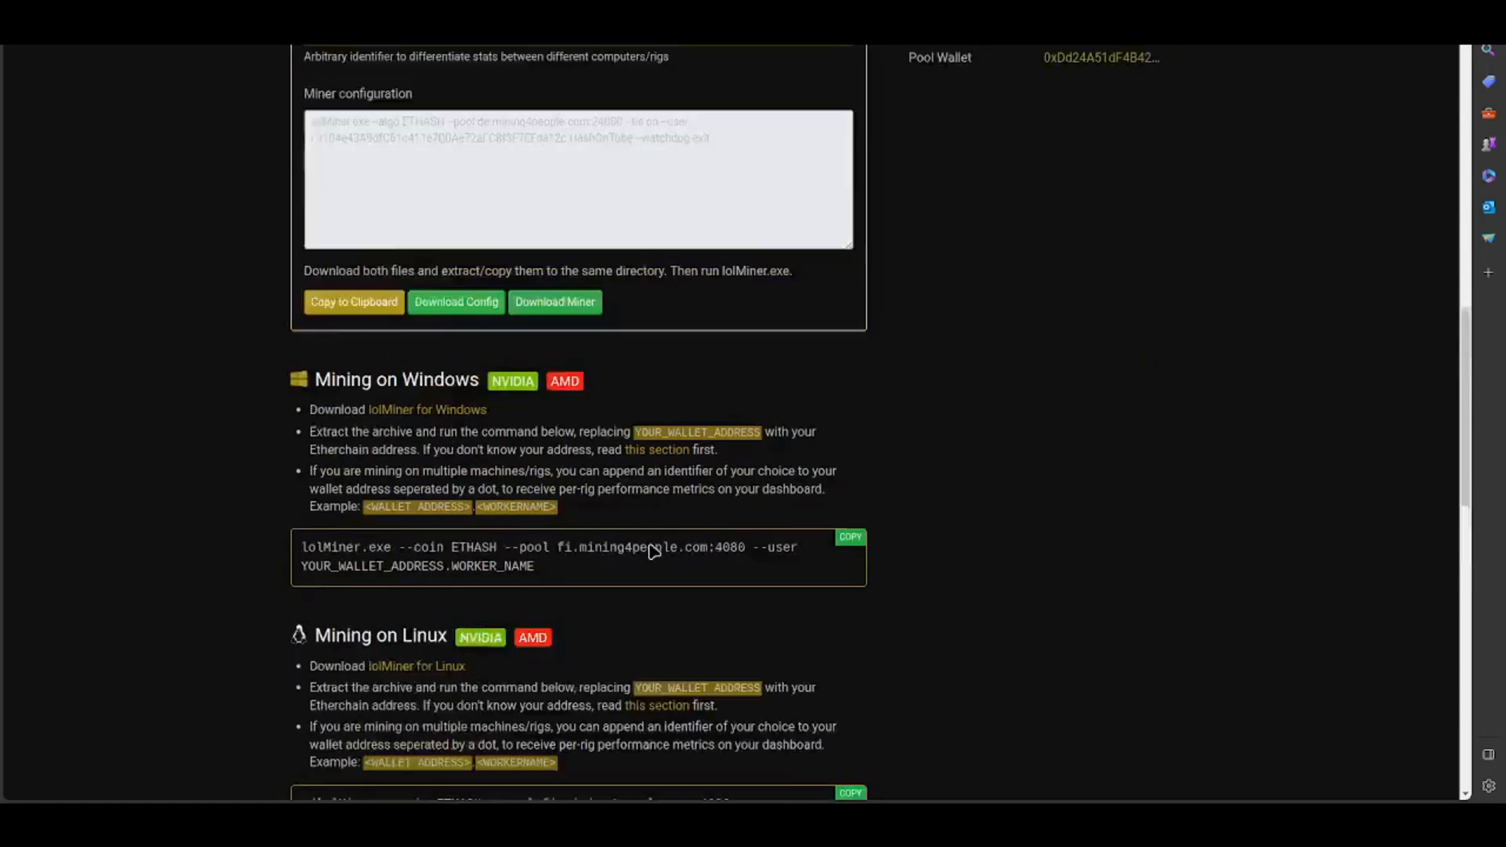
{"action": "left_click_drag", "start_coordinate": [476, 473], "coordinate": [519, 474]}
{"action": "scroll", "coordinate": [910, 699], "scroll_direction": "down", "scroll_amount": 5}
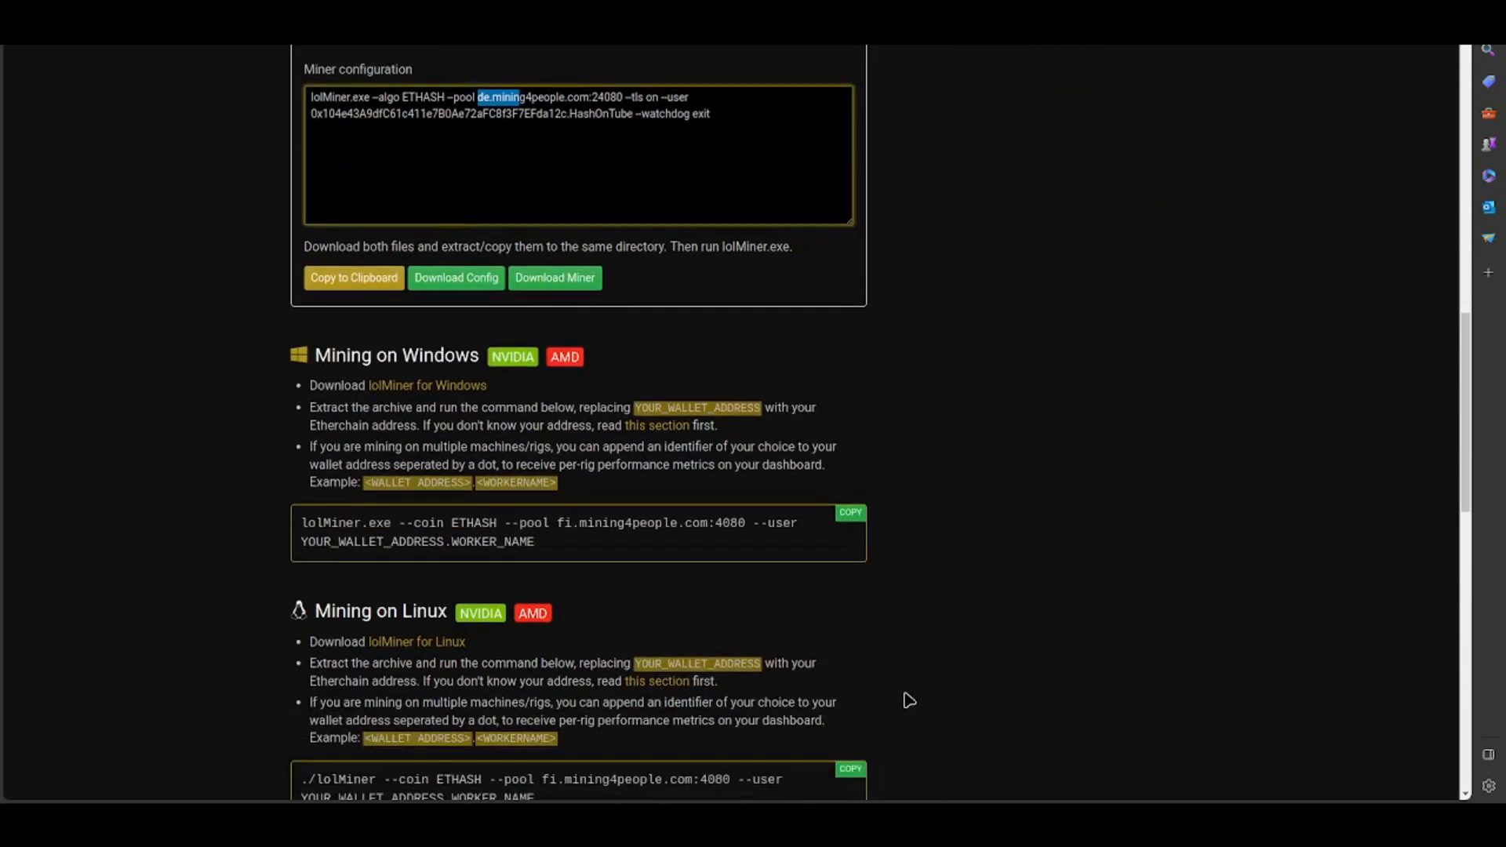
{"action": "scroll", "coordinate": [910, 699], "scroll_direction": "down", "scroll_amount": 5}
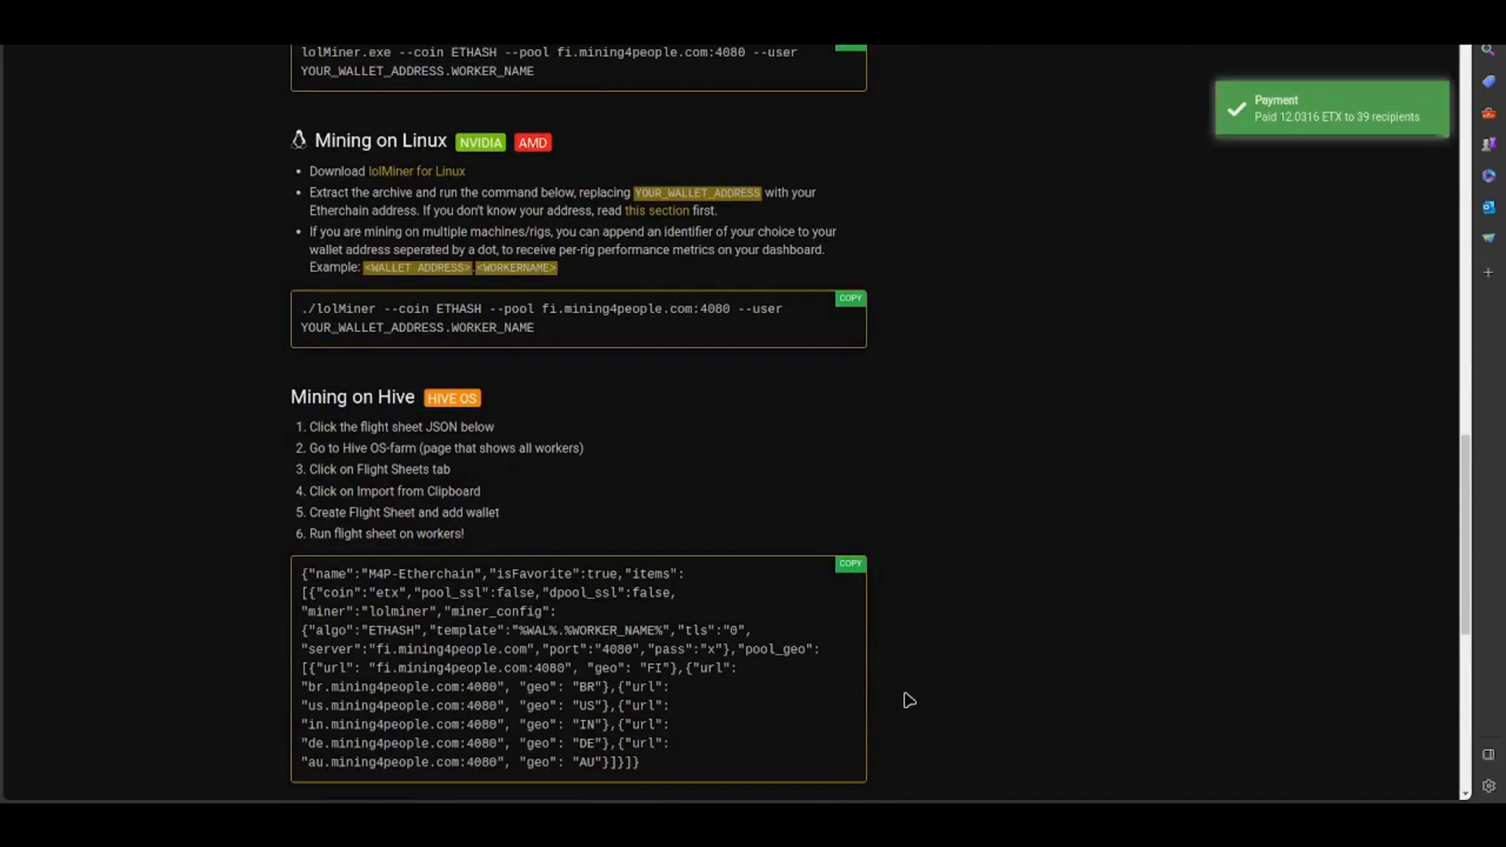
{"action": "scroll", "coordinate": [910, 700], "scroll_direction": "down", "scroll_amount": 6}
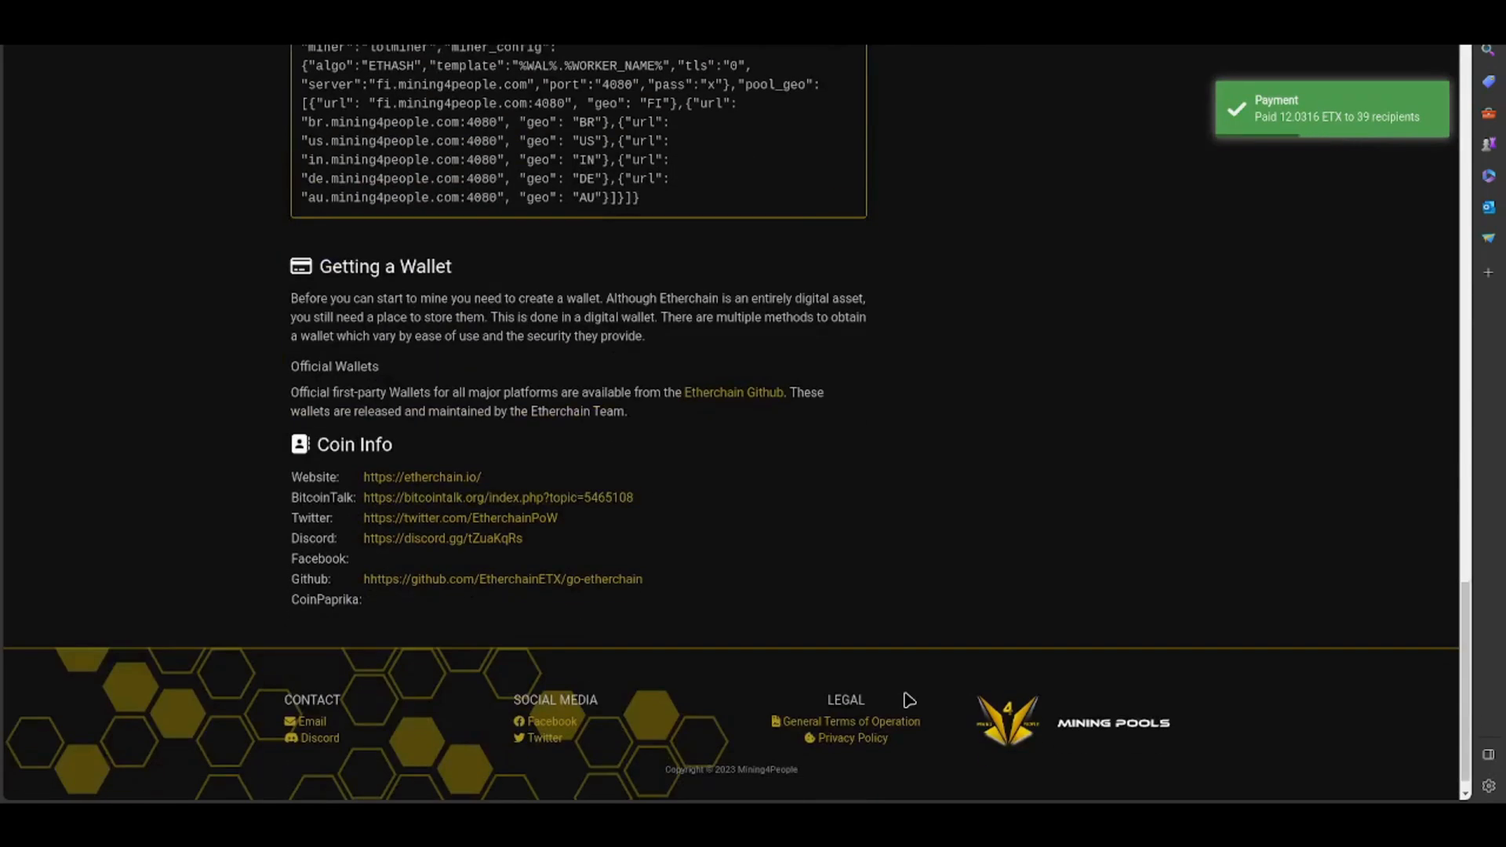
{"action": "scroll", "coordinate": [910, 699], "scroll_direction": "up", "scroll_amount": 10}
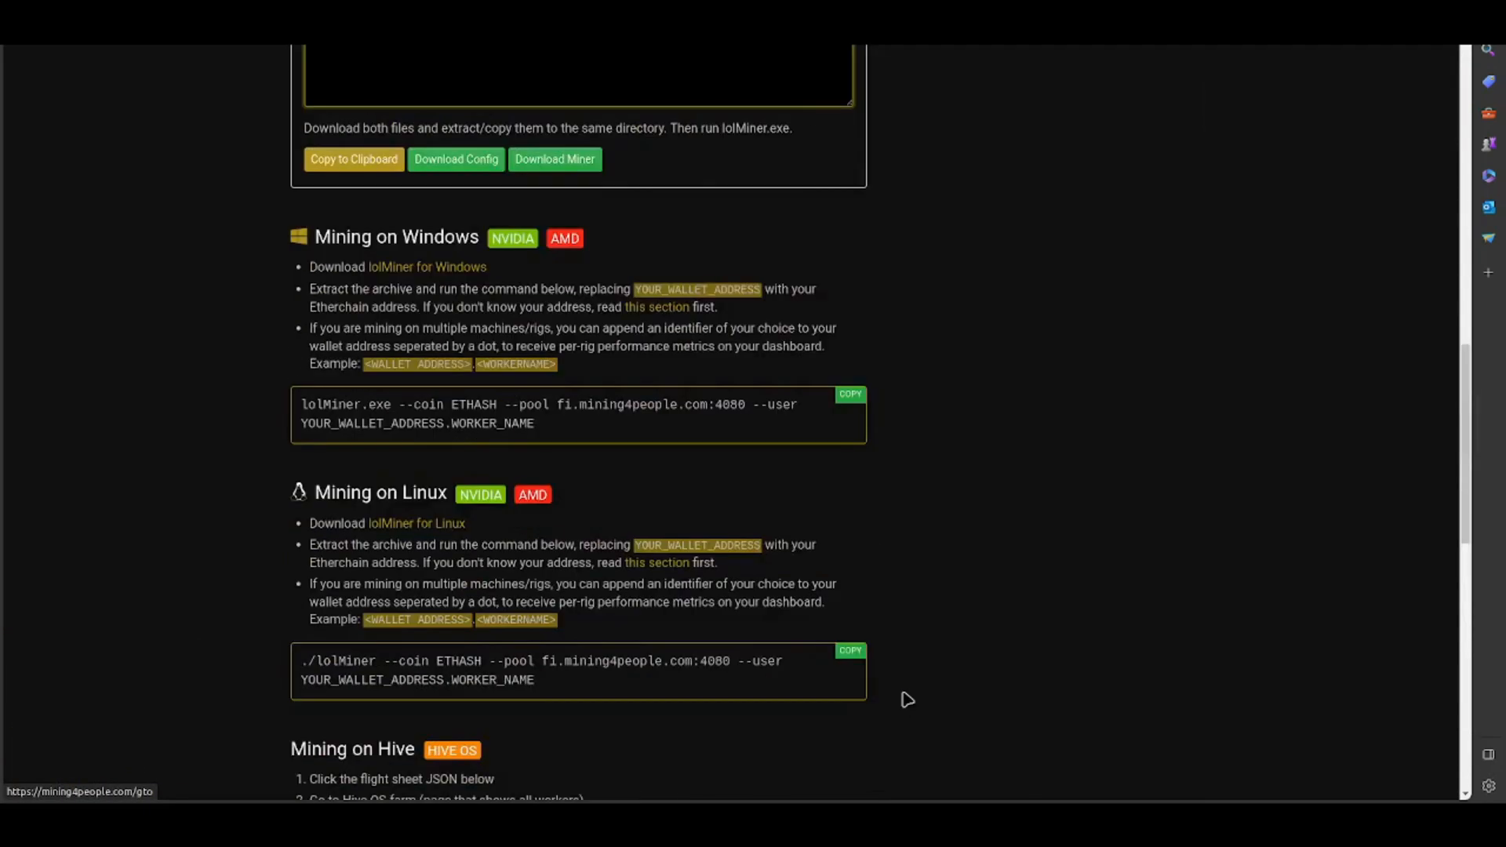
{"action": "scroll", "coordinate": [908, 699], "scroll_direction": "up", "scroll_amount": 8}
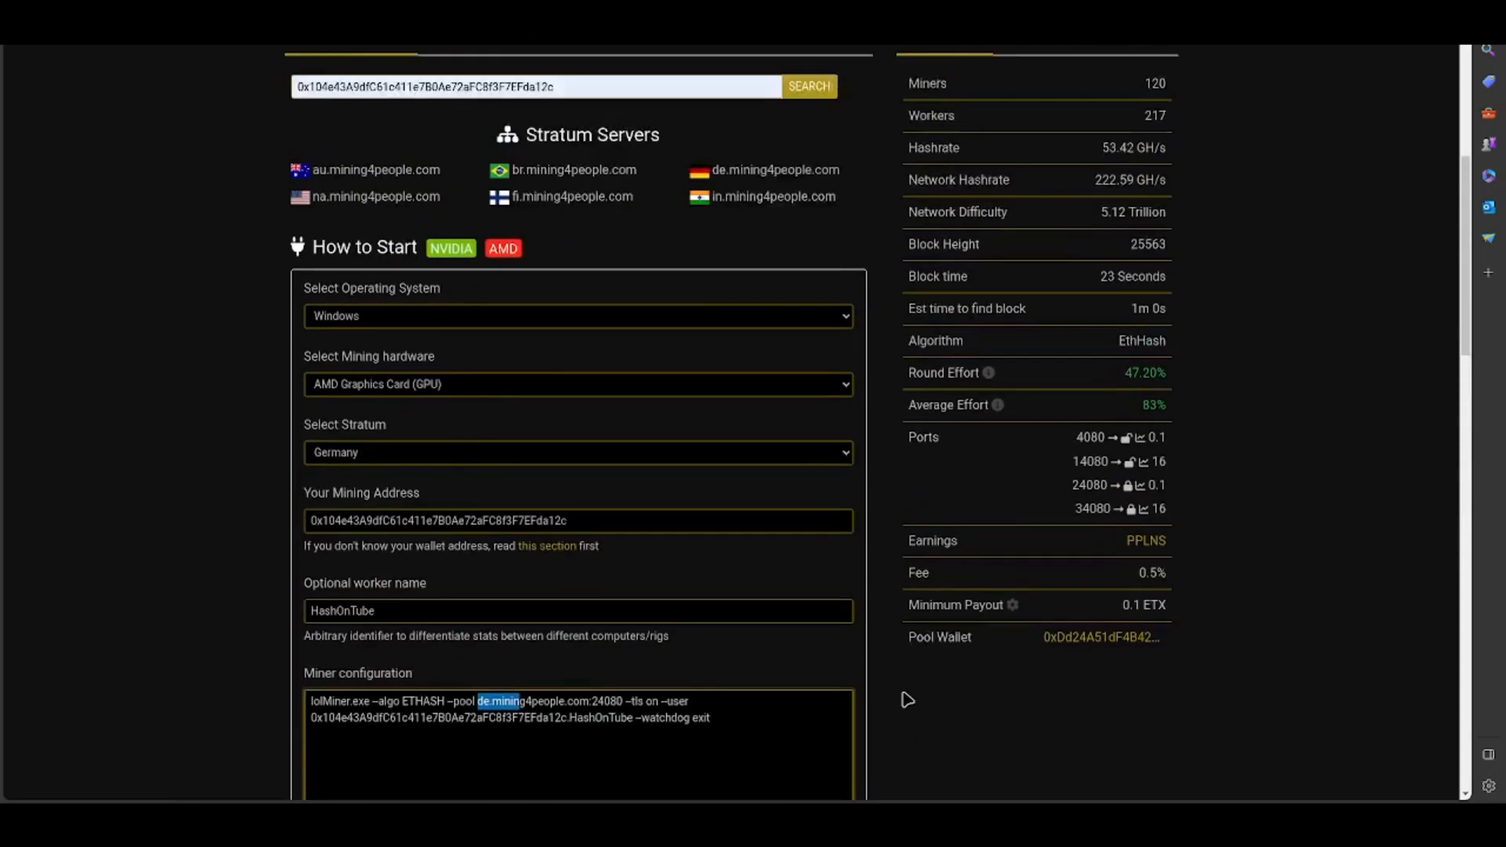
{"action": "scroll", "coordinate": [908, 700], "scroll_direction": "up", "scroll_amount": 2}
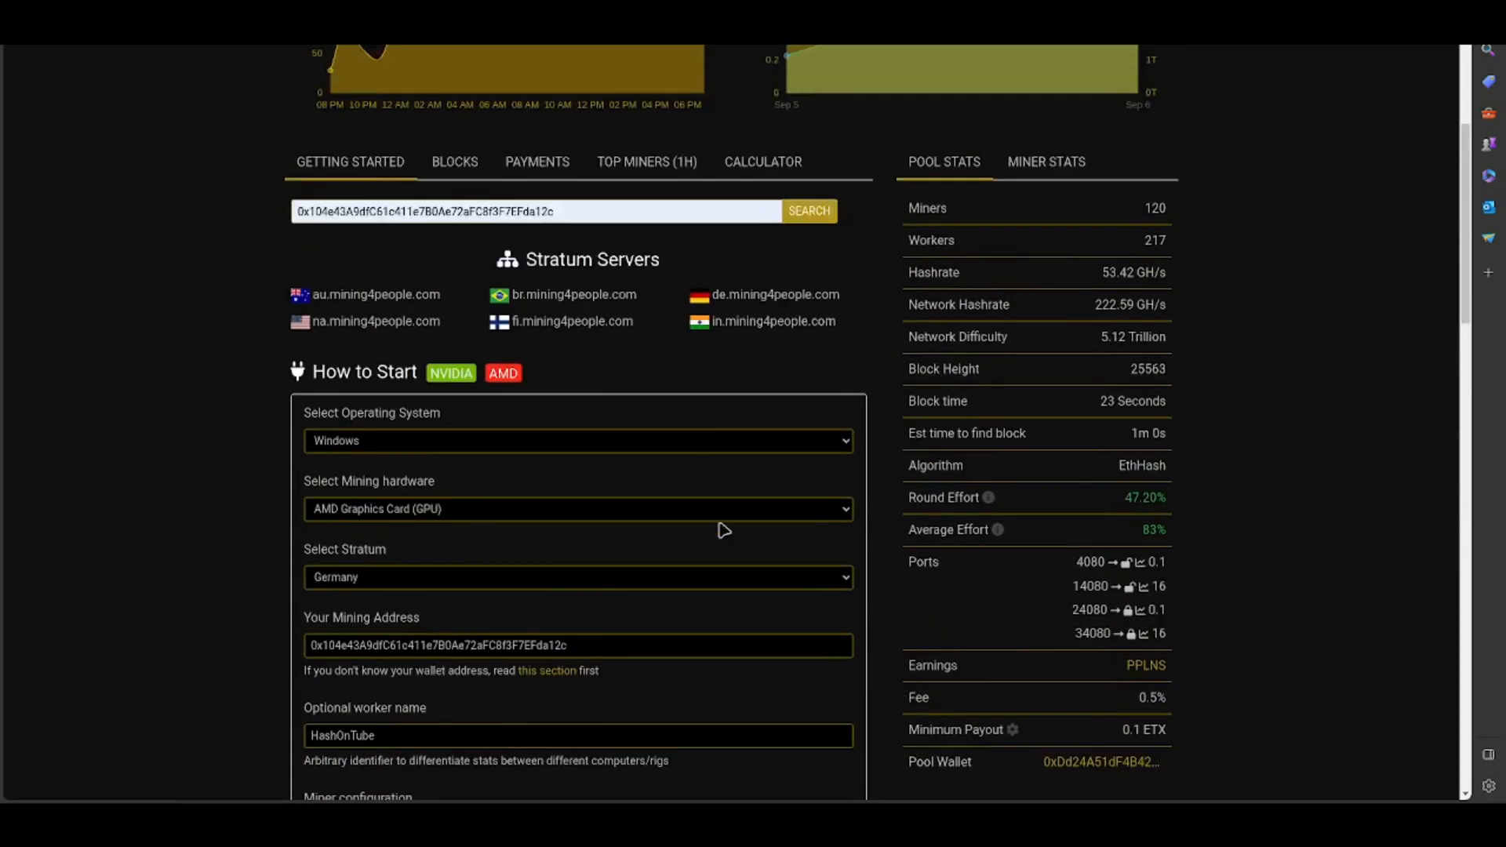
{"action": "scroll", "coordinate": [524, 565], "scroll_direction": "down", "scroll_amount": 6}
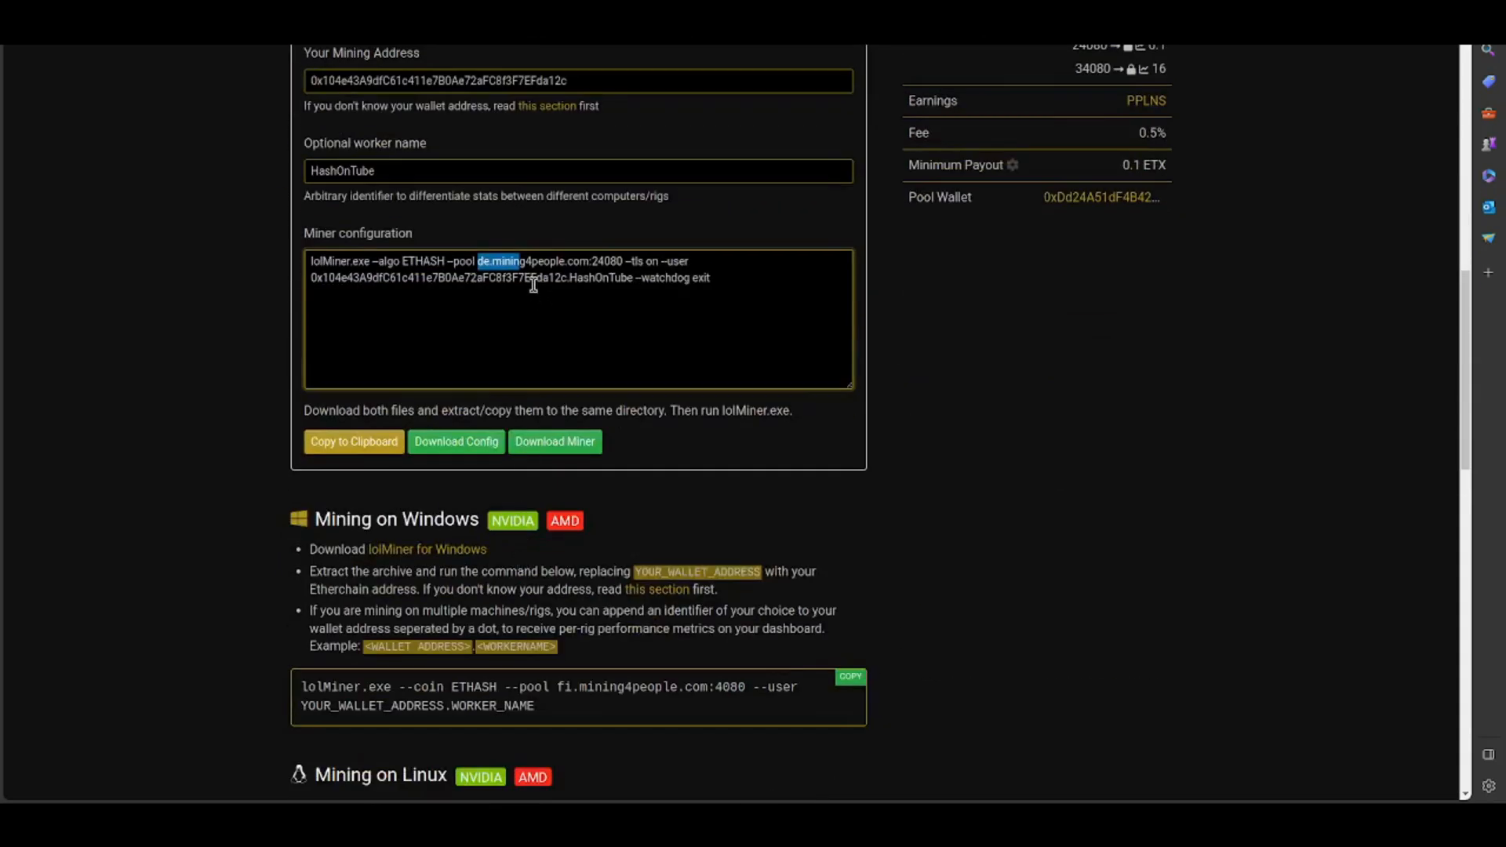
{"action": "left_click", "coordinate": [533, 271]}
{"action": "left_click_drag", "start_coordinate": [478, 261], "coordinate": [624, 262]}
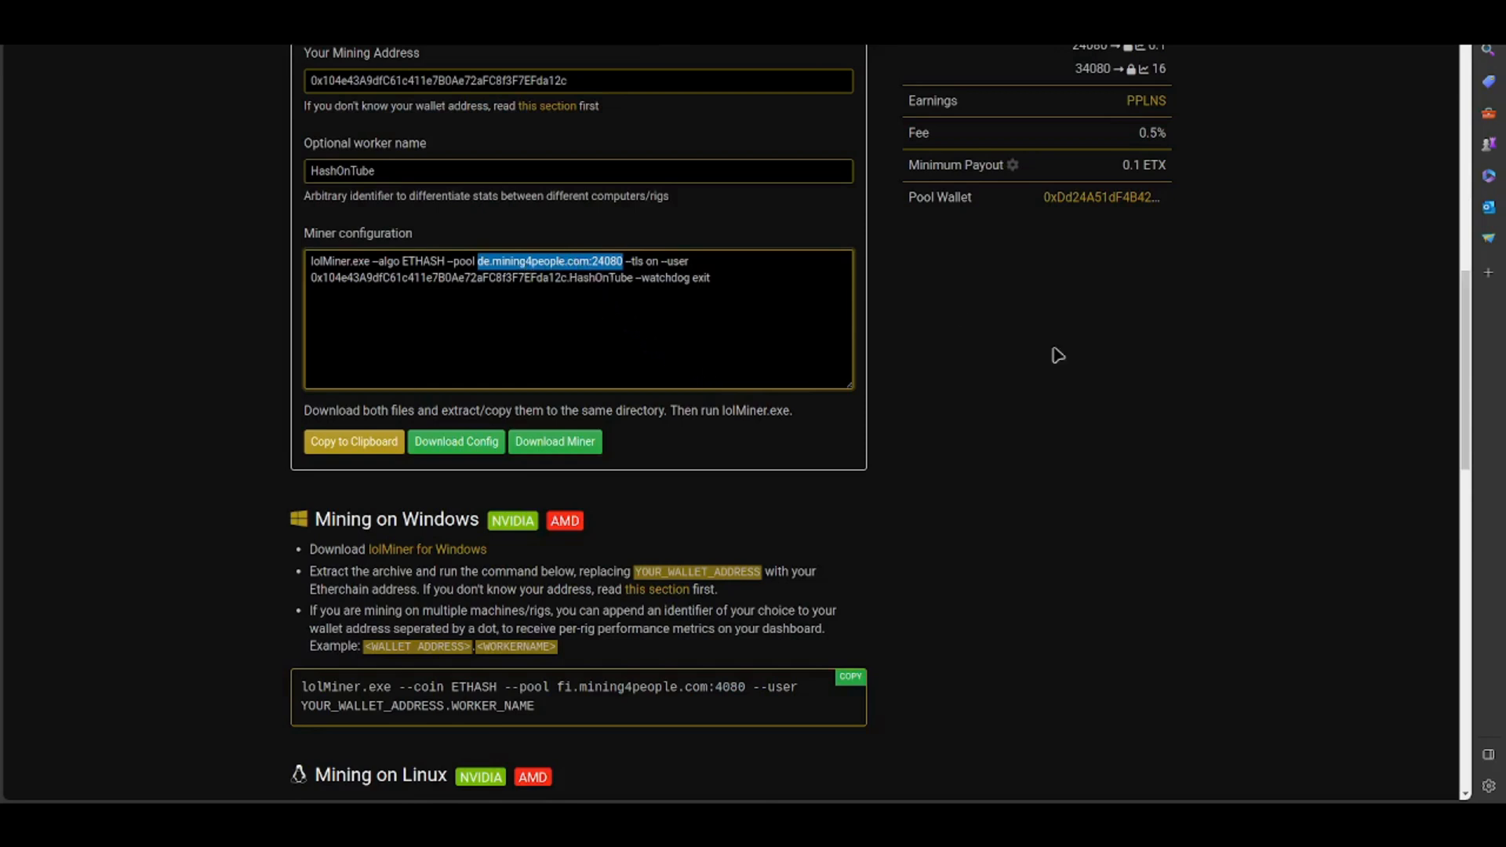
- Copy the German stratum server address and add it to the TeamRedMiner pool URL in Hive OS as stratum+tcp://de.mining4people.com
{"action": "scroll", "coordinate": [1035, 400], "scroll_direction": "up", "scroll_amount": 5}
{"action": "scroll", "coordinate": [902, 431], "scroll_direction": "up", "scroll_amount": 2}
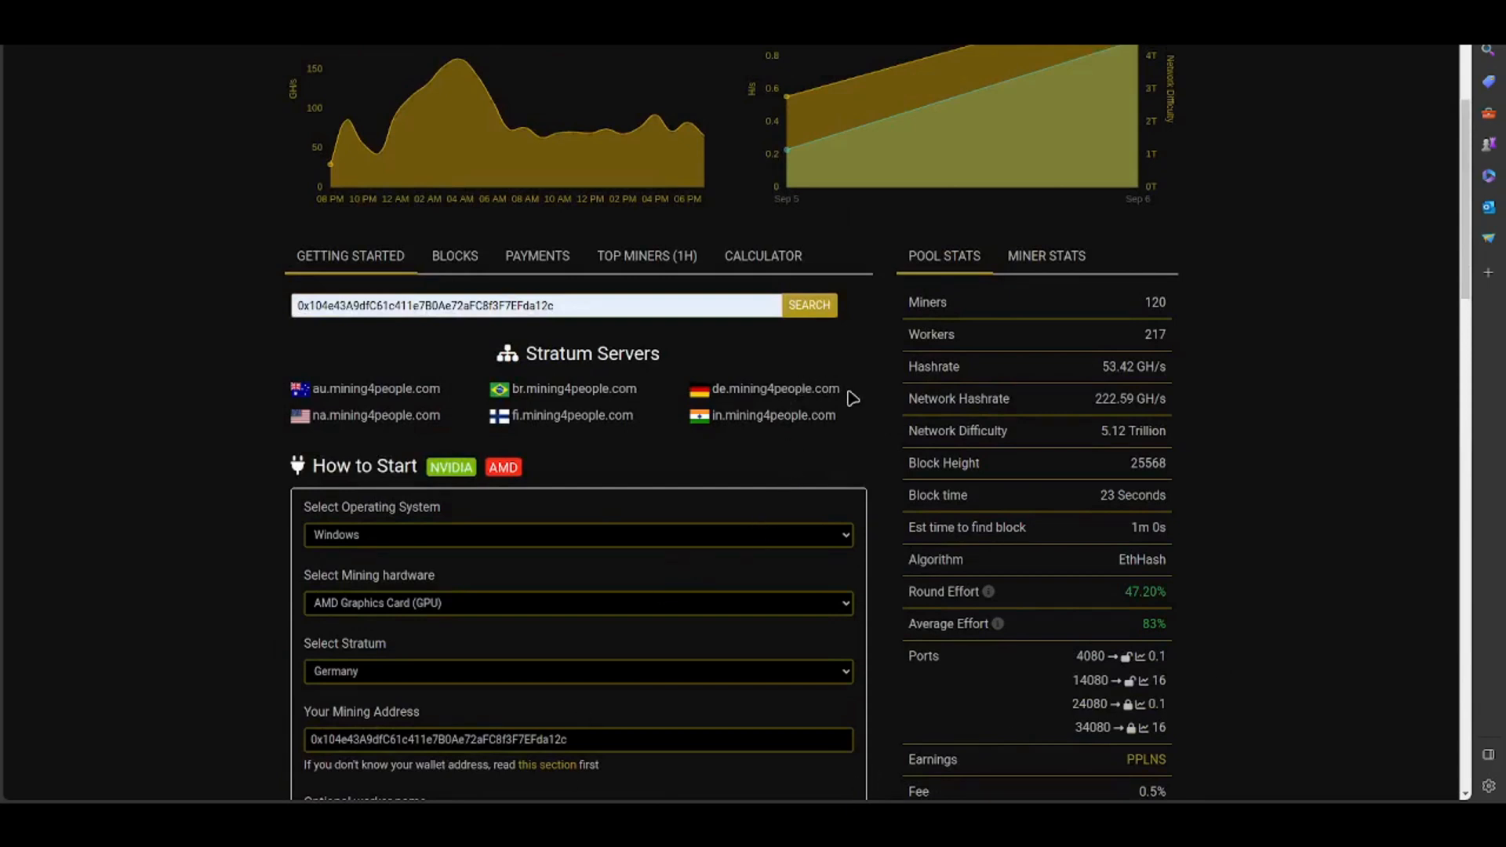
{"action": "left_click_drag", "start_coordinate": [845, 400], "coordinate": [712, 398]}
{"action": "key", "text": "ctrl+c"}
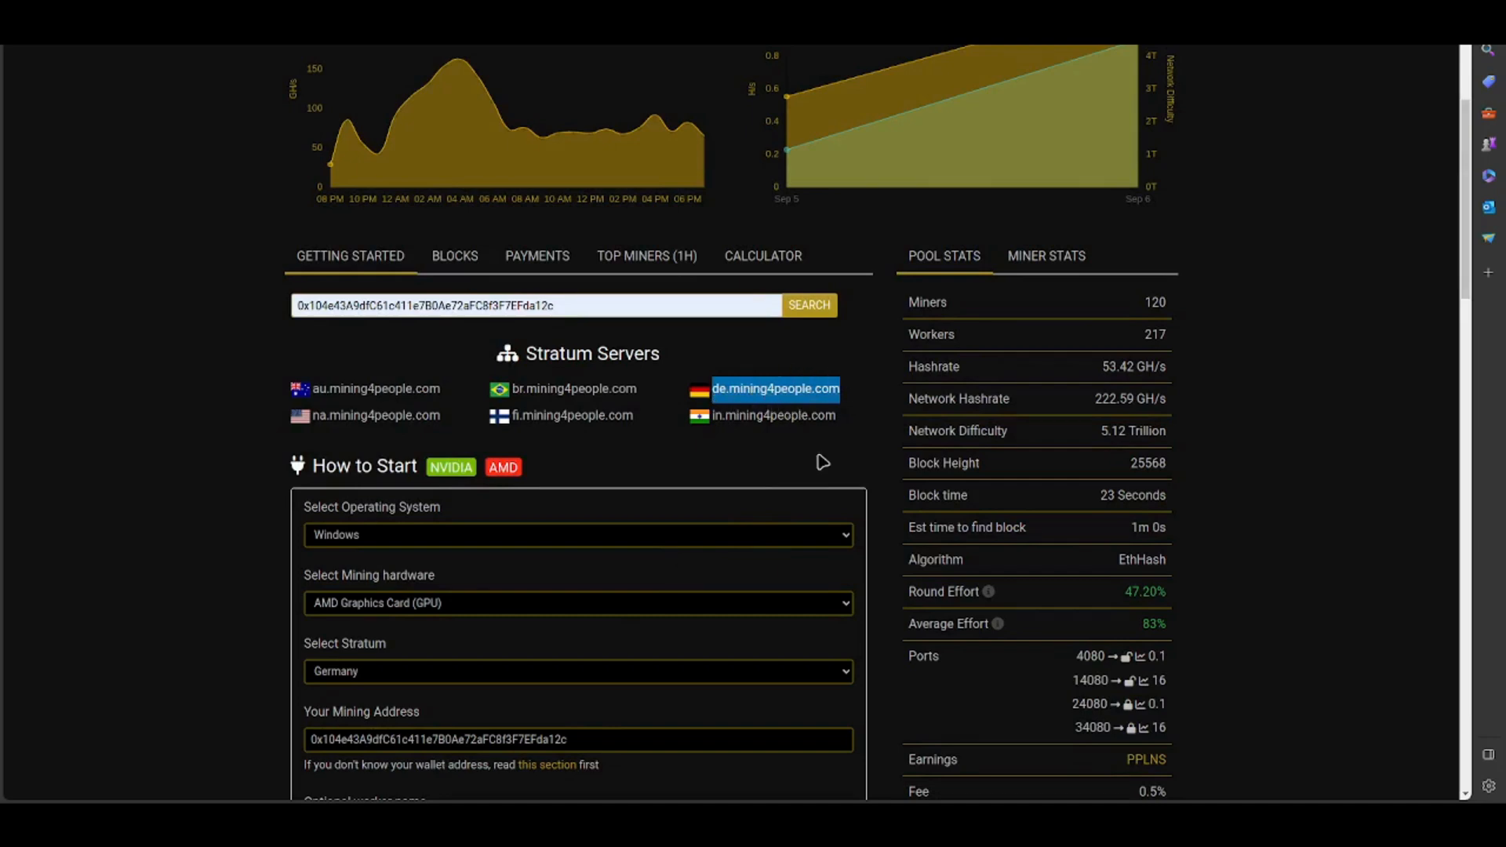
{"action": "scroll", "coordinate": [822, 463], "scroll_direction": "down", "scroll_amount": 3}
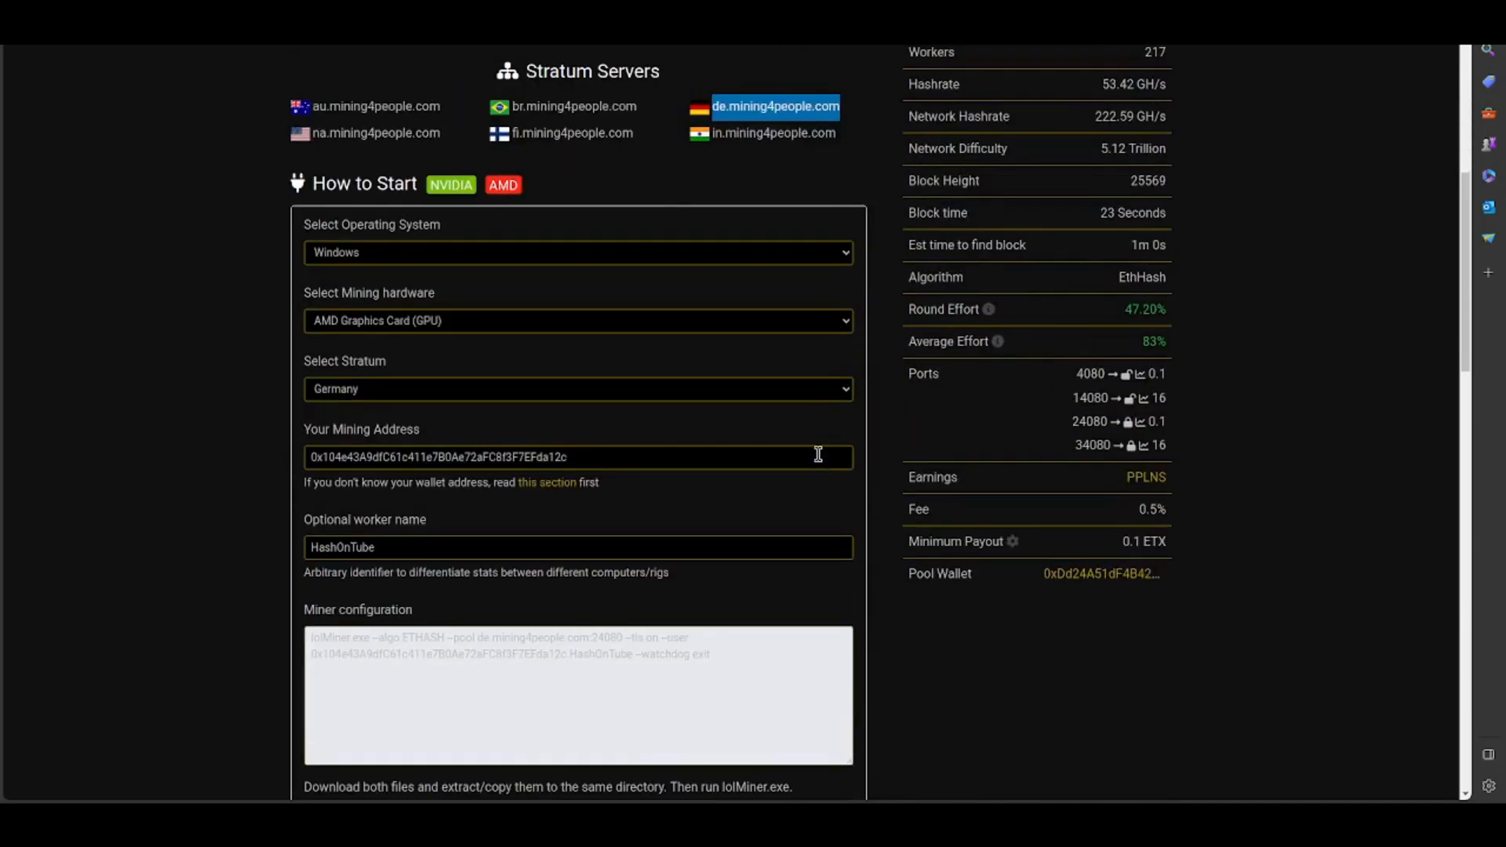
{"action": "scroll", "coordinate": [818, 455], "scroll_direction": "down", "scroll_amount": 3}
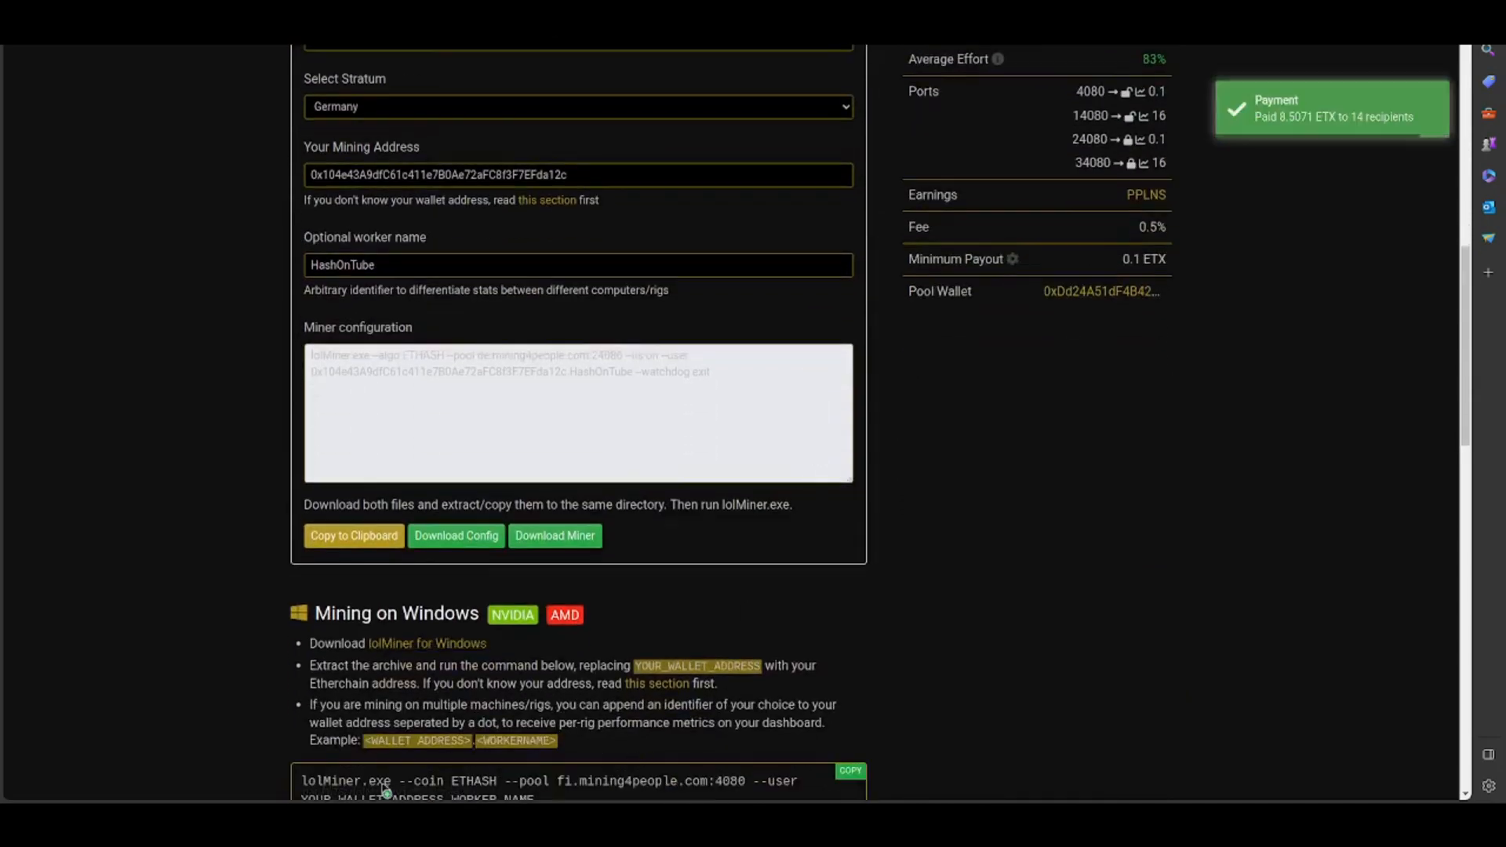
{"action": "left_click", "coordinate": [330, 19]}
{"action": "left_click", "coordinate": [608, 431]}
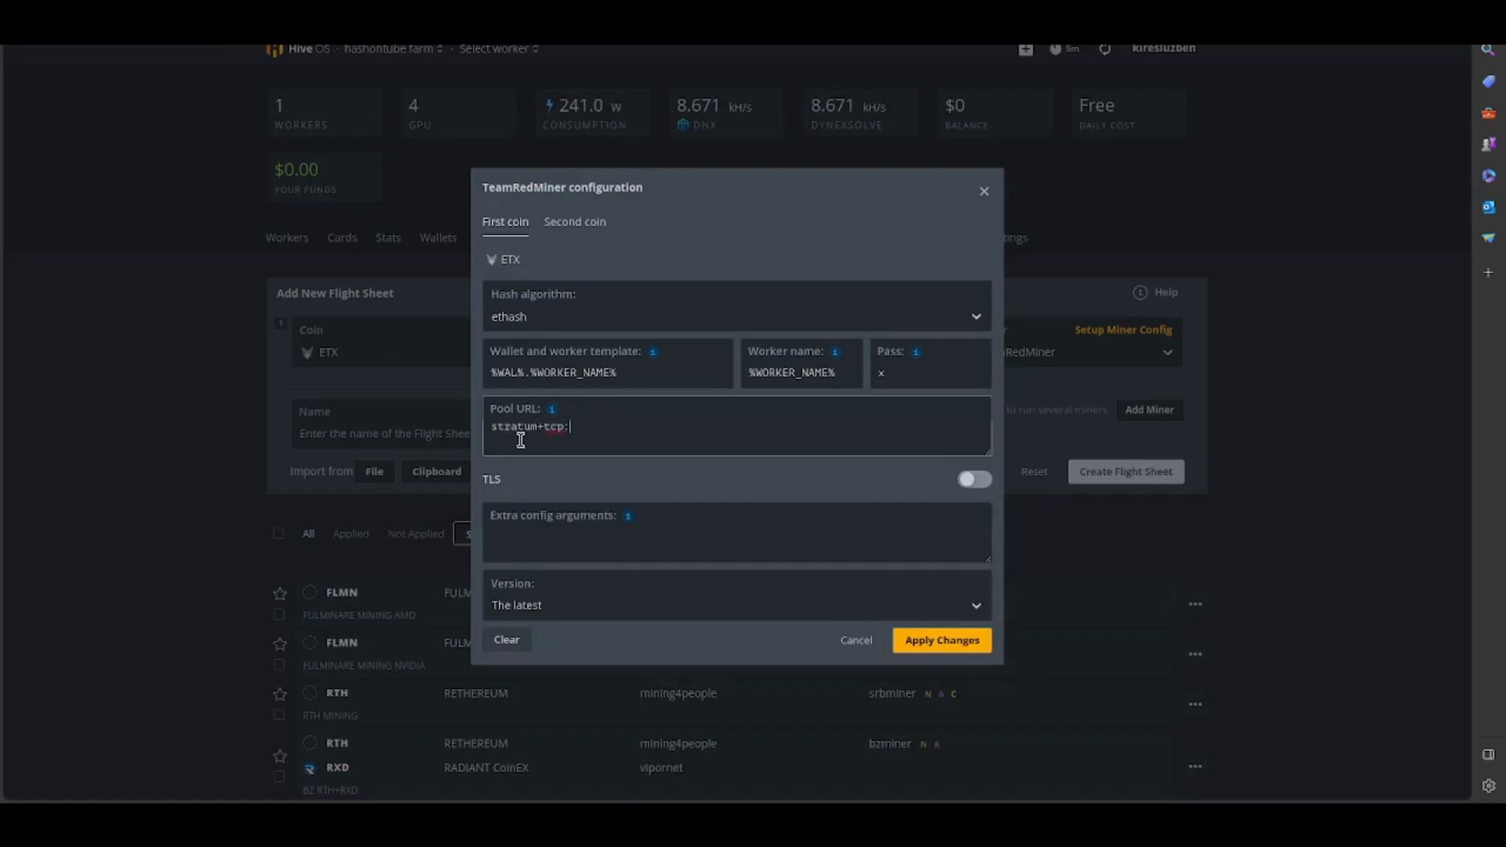
{"action": "key", "text": "ctrl+v"}
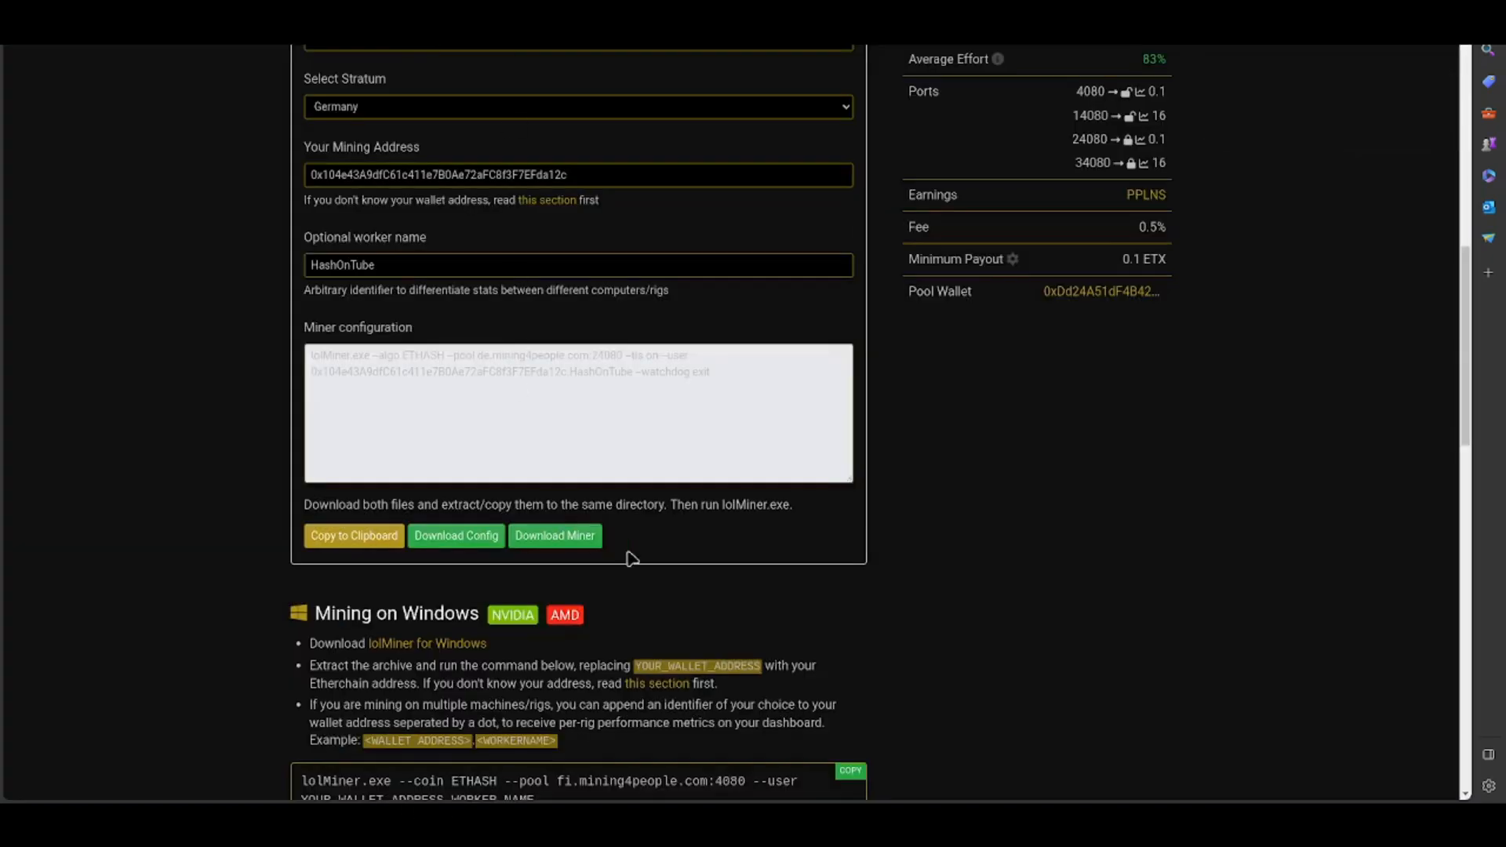
- Append the pool's port 4080 to the TeamRedMiner pool URL and apply the miner configuration
{"action": "scroll", "coordinate": [651, 563], "scroll_direction": "up", "scroll_amount": 4}
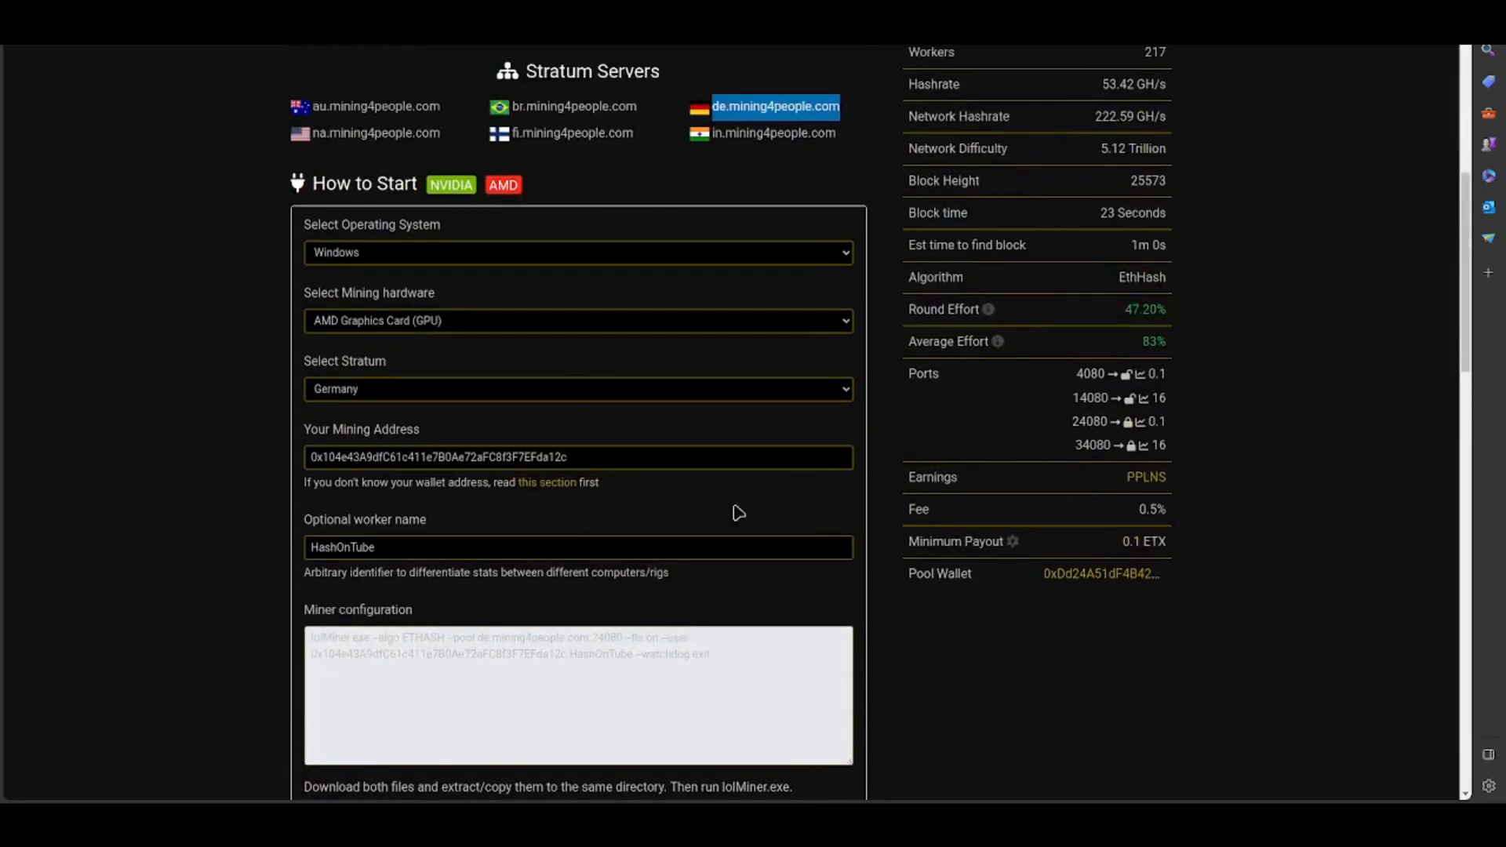
{"action": "left_click_drag", "start_coordinate": [913, 374], "coordinate": [987, 376]}
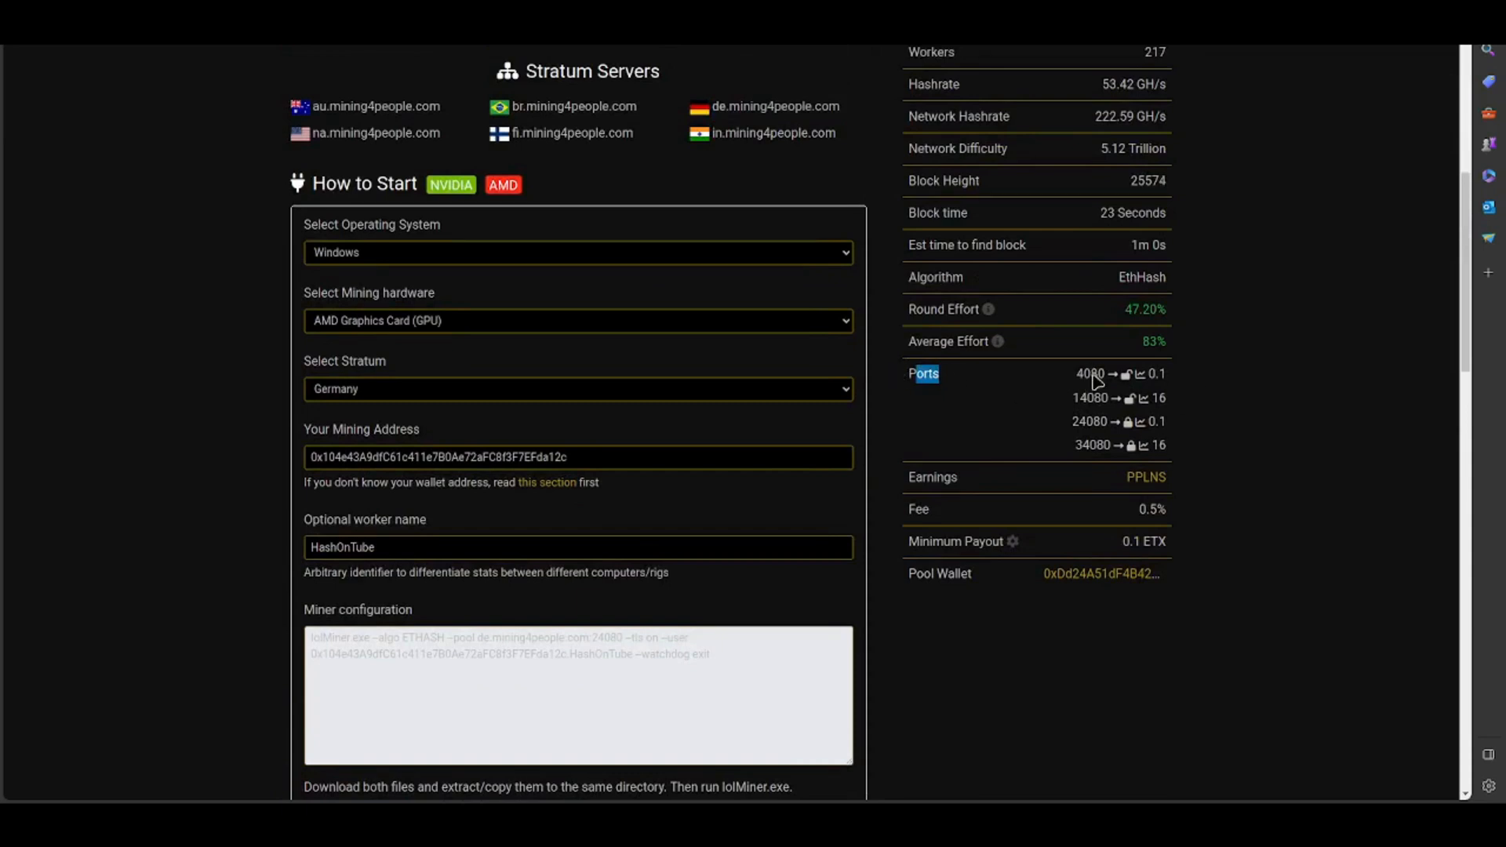
{"action": "left_click", "coordinate": [943, 474]}
{"action": "left_click_drag", "start_coordinate": [1077, 372], "coordinate": [1104, 375]}
{"action": "key", "text": "ctrl+c"}
{"action": "key", "text": "ctrl+Tab"}
{"action": "key", "text": "ctrl+v"}
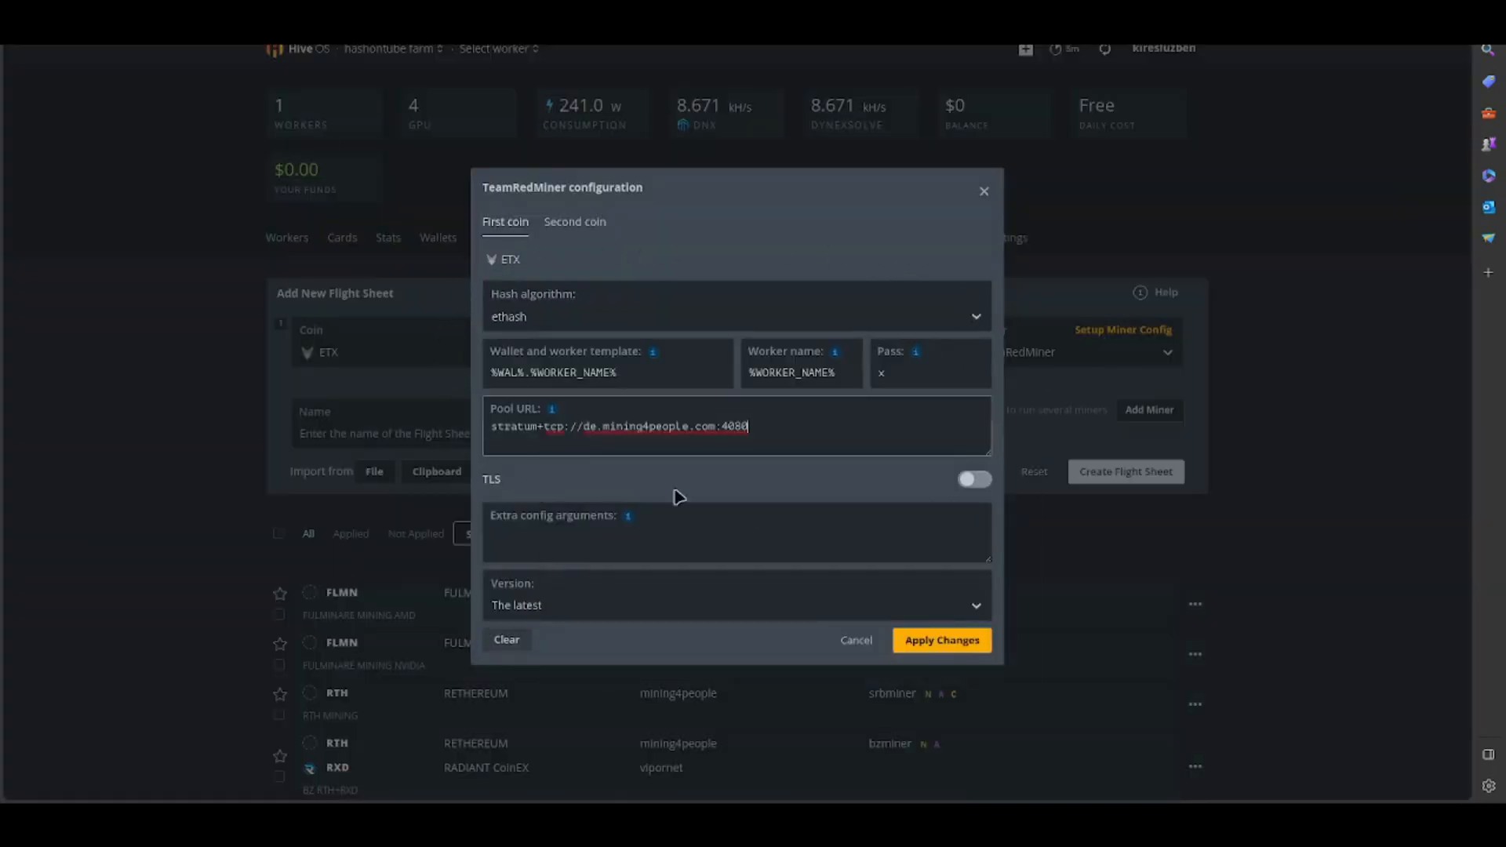
{"action": "left_click", "coordinate": [945, 642]}
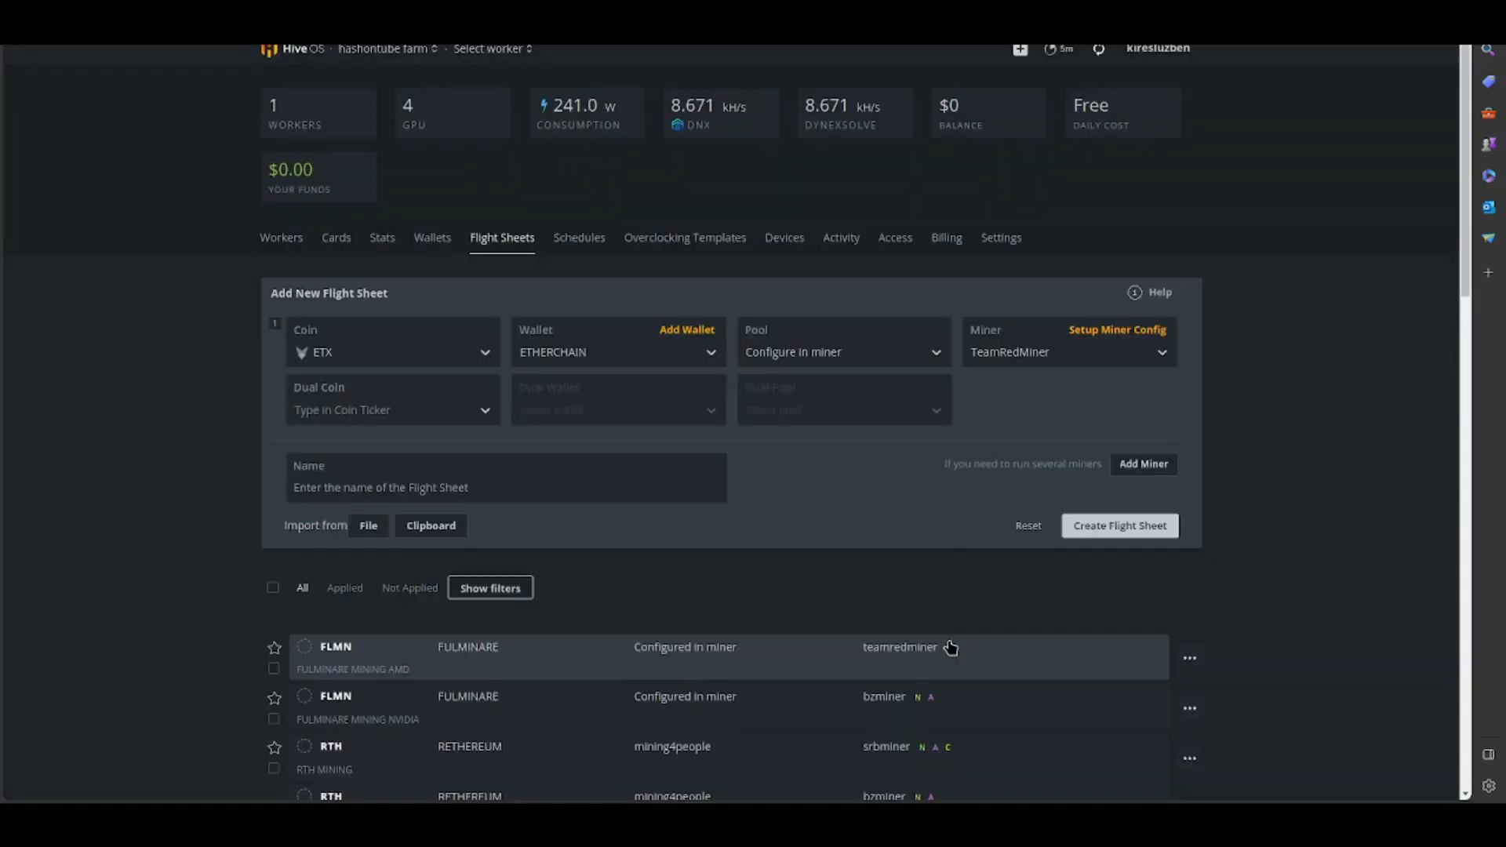
- Name the flight sheet ETHERCHAIN MINING AMD and create it
{"action": "left_click", "coordinate": [532, 481]}
{"action": "type", "text": "ETHERCHAIN MINING AMD"}
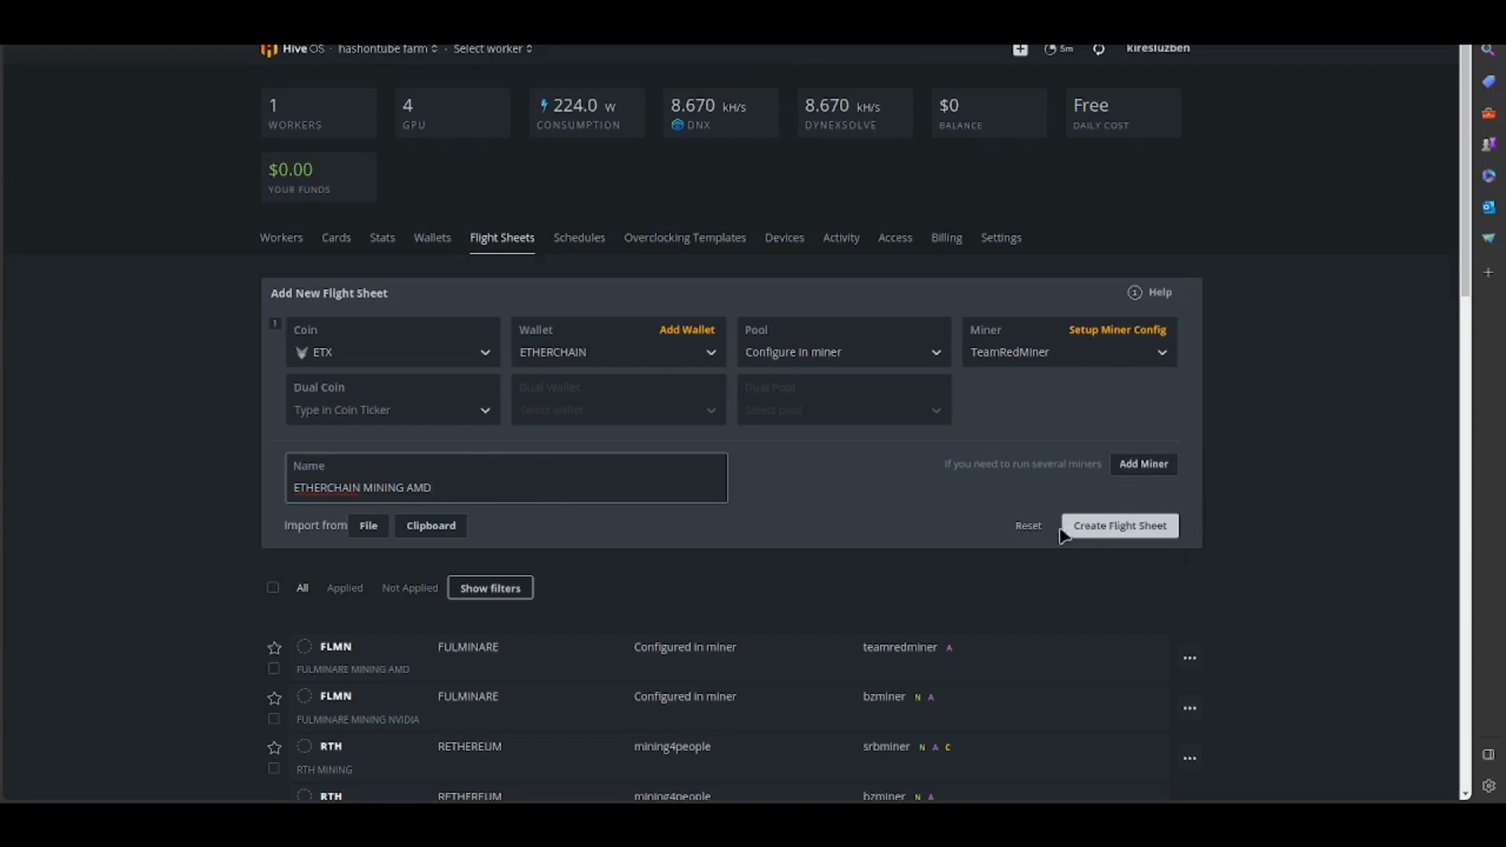
{"action": "left_click", "coordinate": [1086, 527]}
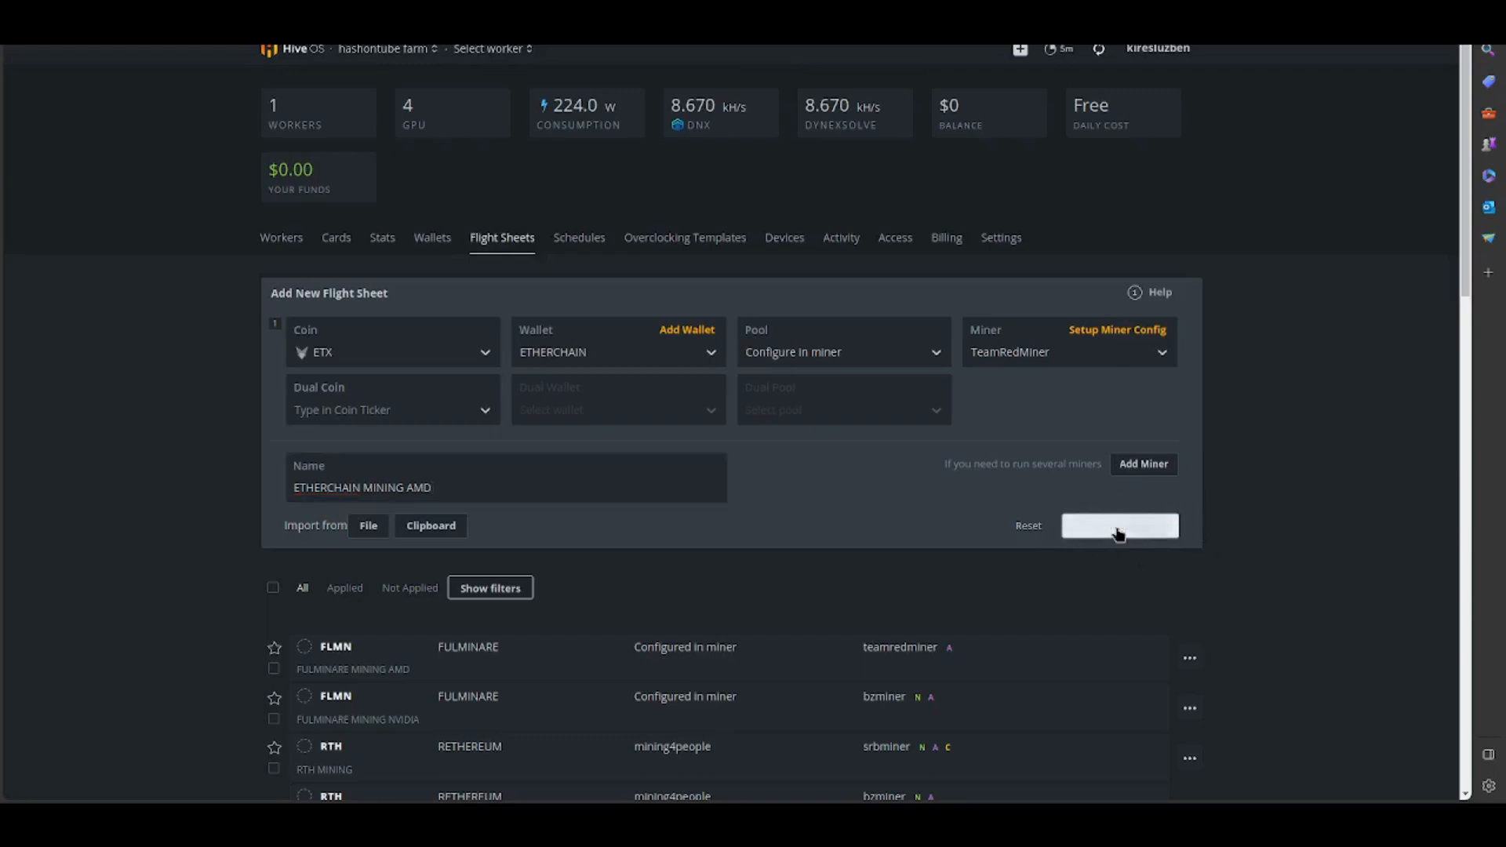
{"action": "scroll", "coordinate": [1148, 535], "scroll_direction": "down", "scroll_amount": 5}
{"action": "scroll", "coordinate": [887, 302], "scroll_direction": "up", "scroll_amount": 1}
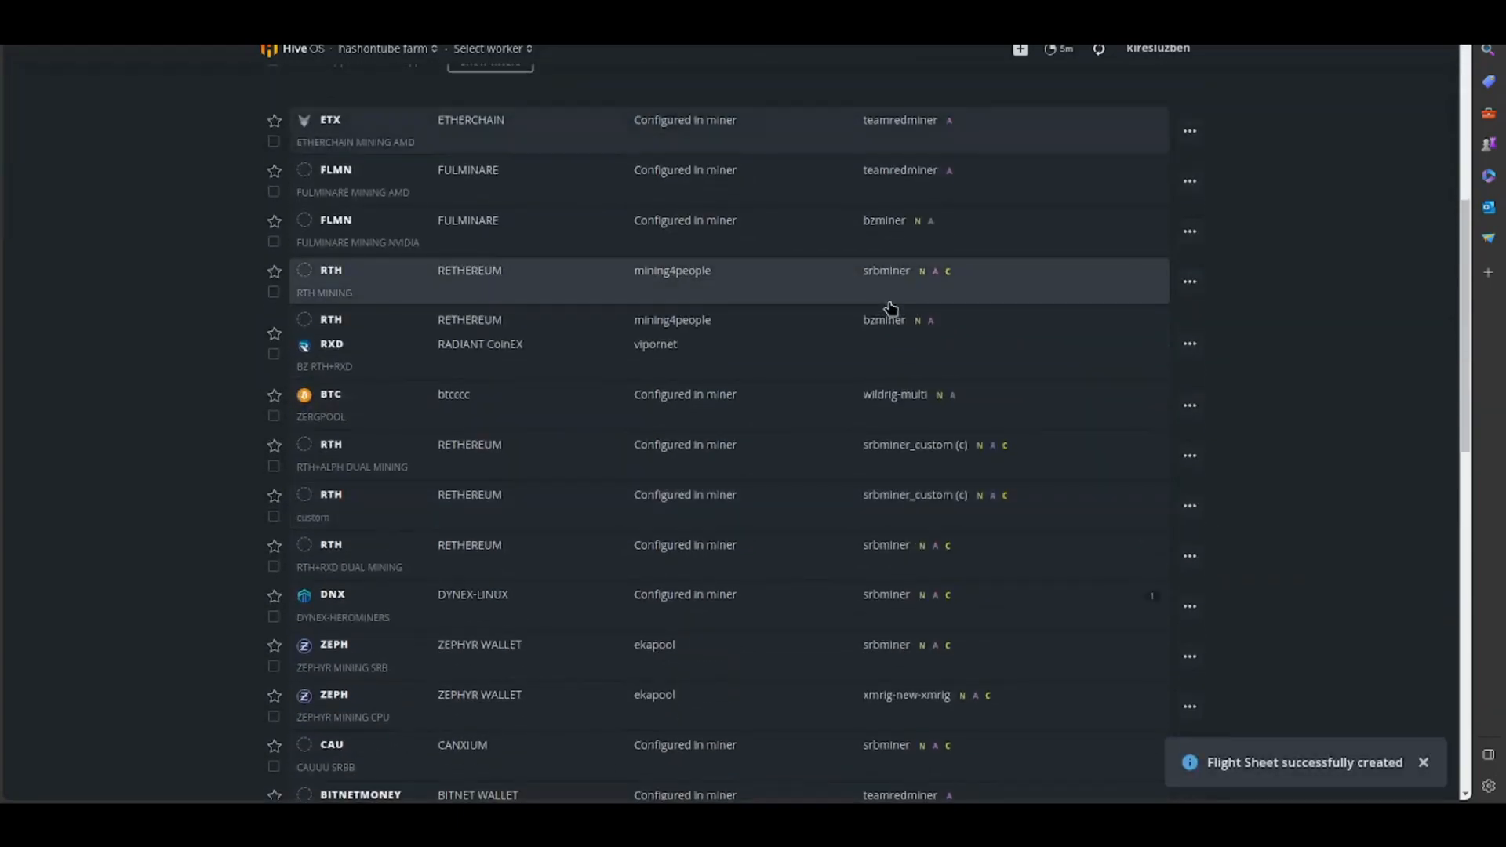
- Review the ethash overclocking settings of the HashOnTube-TEST worker and save them
{"action": "scroll", "coordinate": [887, 308], "scroll_direction": "up", "scroll_amount": 5}
{"action": "left_click", "coordinate": [276, 235]}
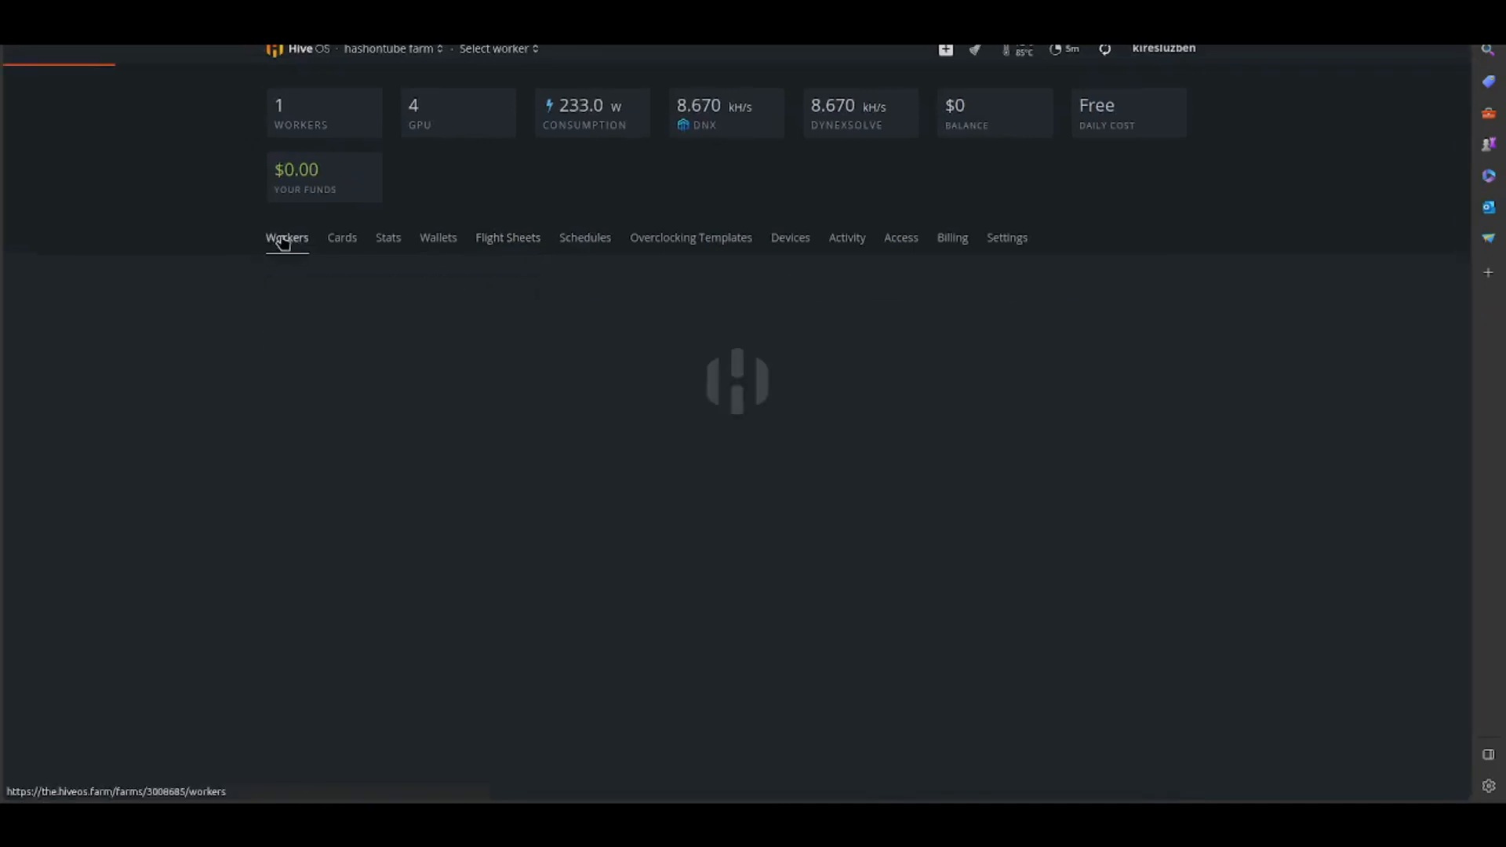
{"action": "left_click", "coordinate": [374, 329]}
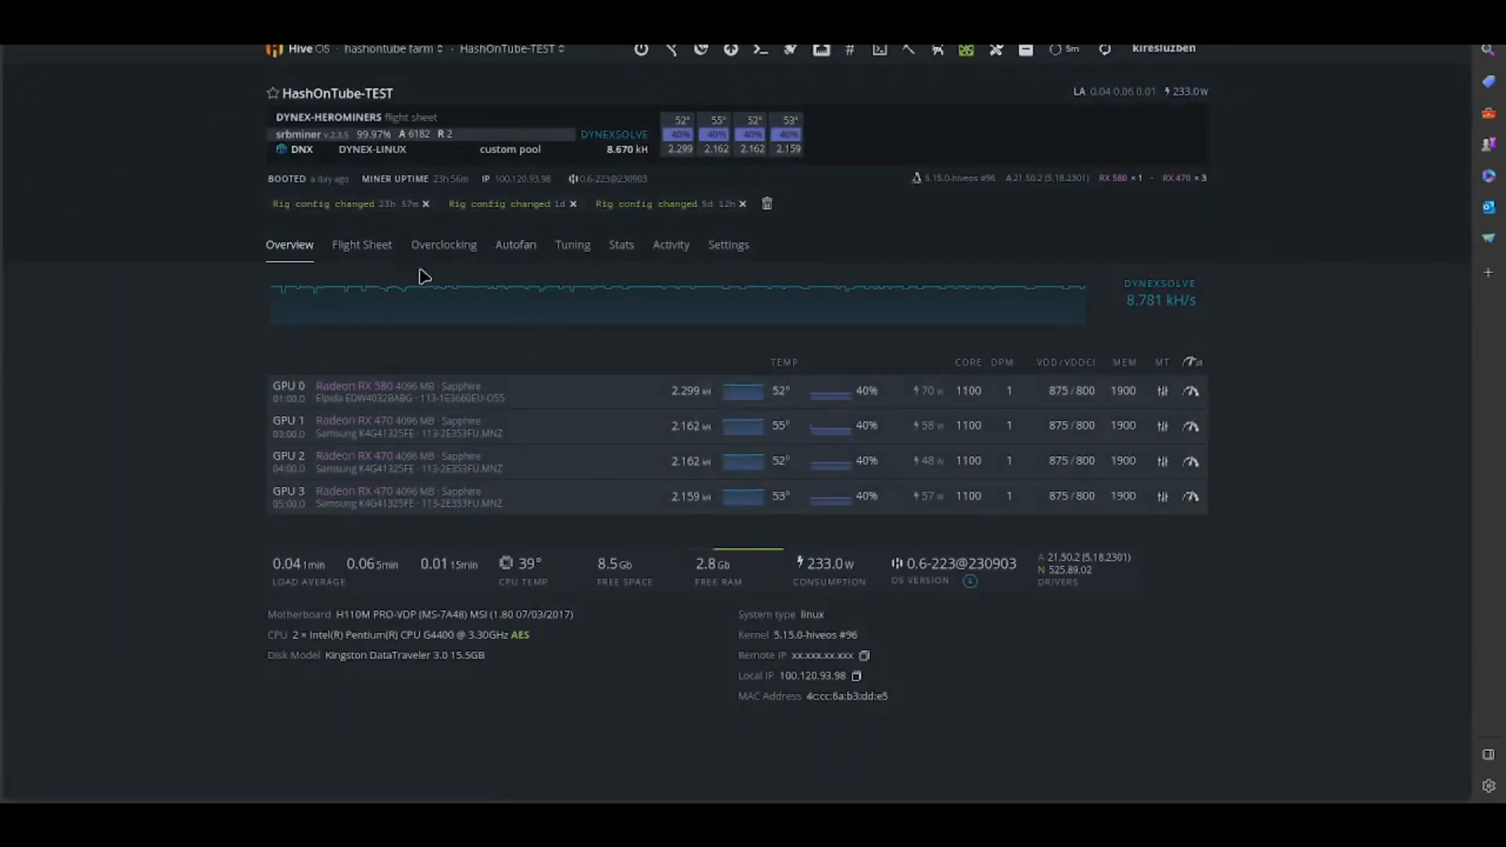
{"action": "left_click", "coordinate": [443, 244]}
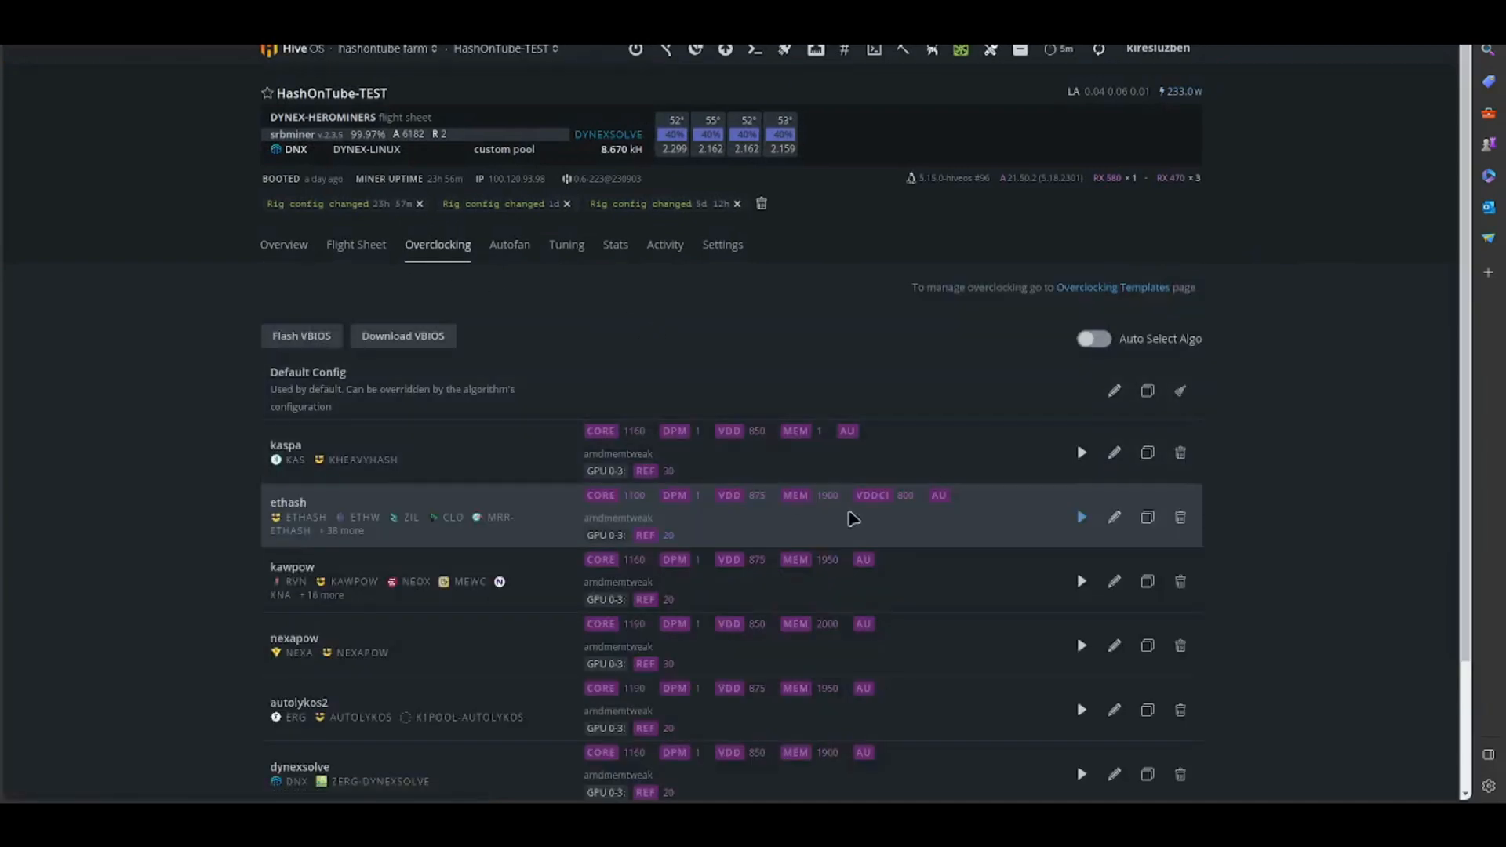
{"action": "left_click", "coordinate": [1114, 517]}
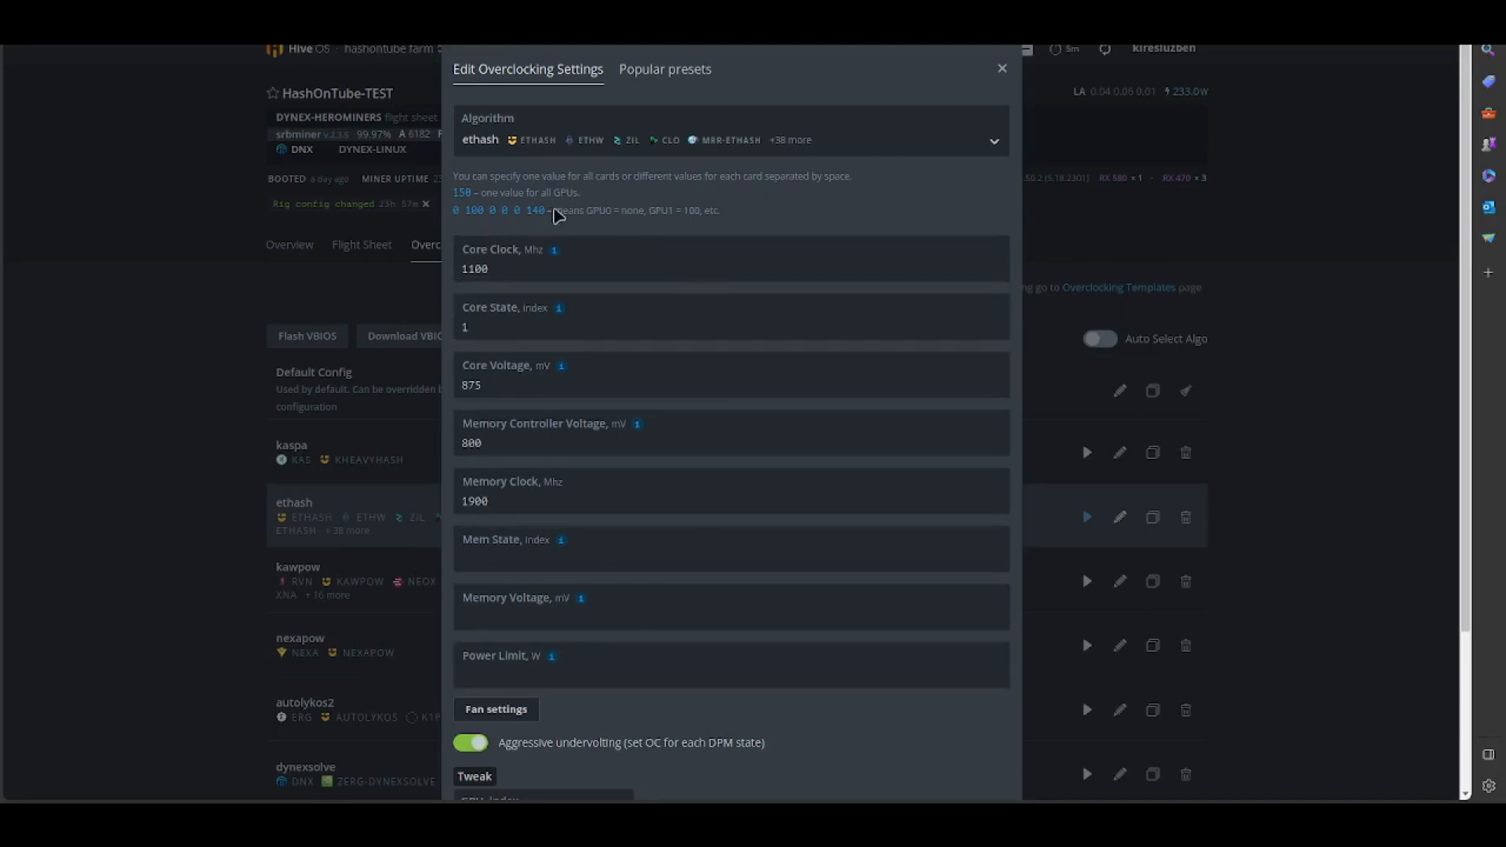
{"action": "scroll", "coordinate": [958, 726], "scroll_direction": "down", "scroll_amount": 3}
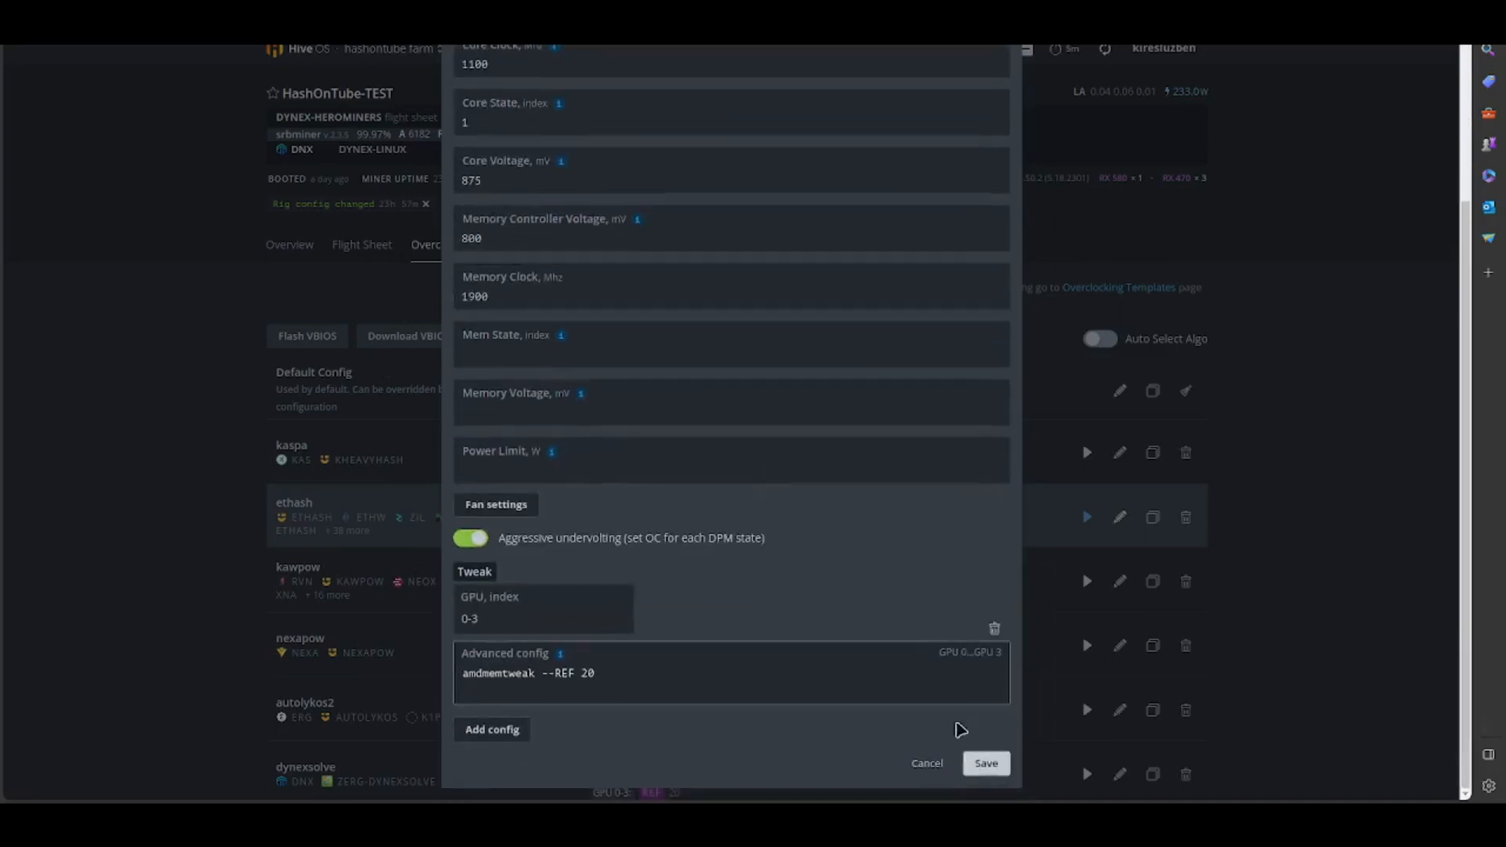
{"action": "left_click", "coordinate": [984, 766]}
- Launch the ETHERCHAIN MINING AMD flight sheet on the HashOnTube-TEST worker and return to the worker's overview
{"action": "left_click", "coordinate": [357, 245]}
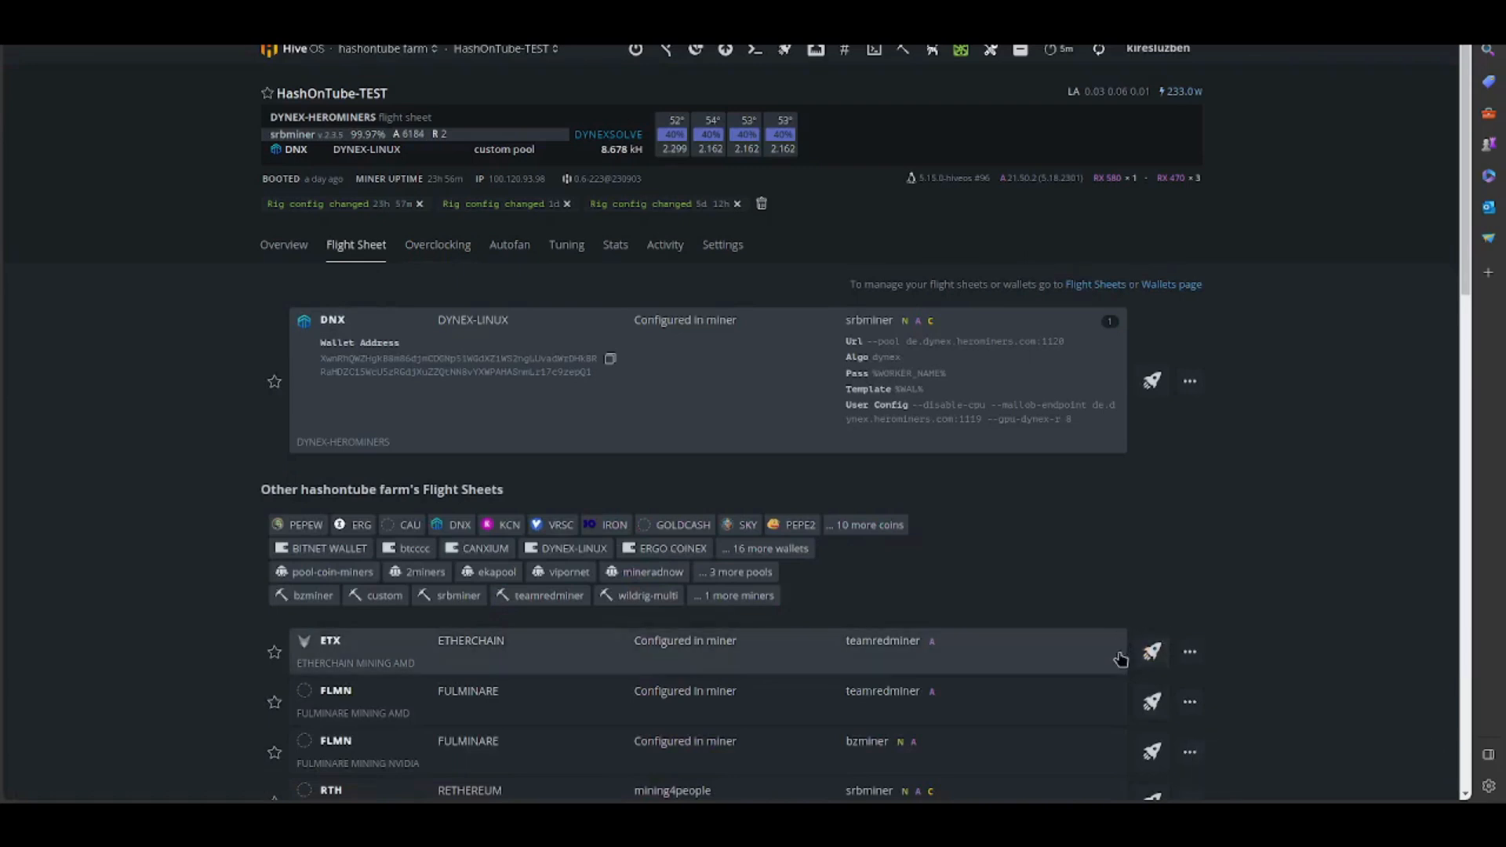
{"action": "left_click", "coordinate": [1074, 653]}
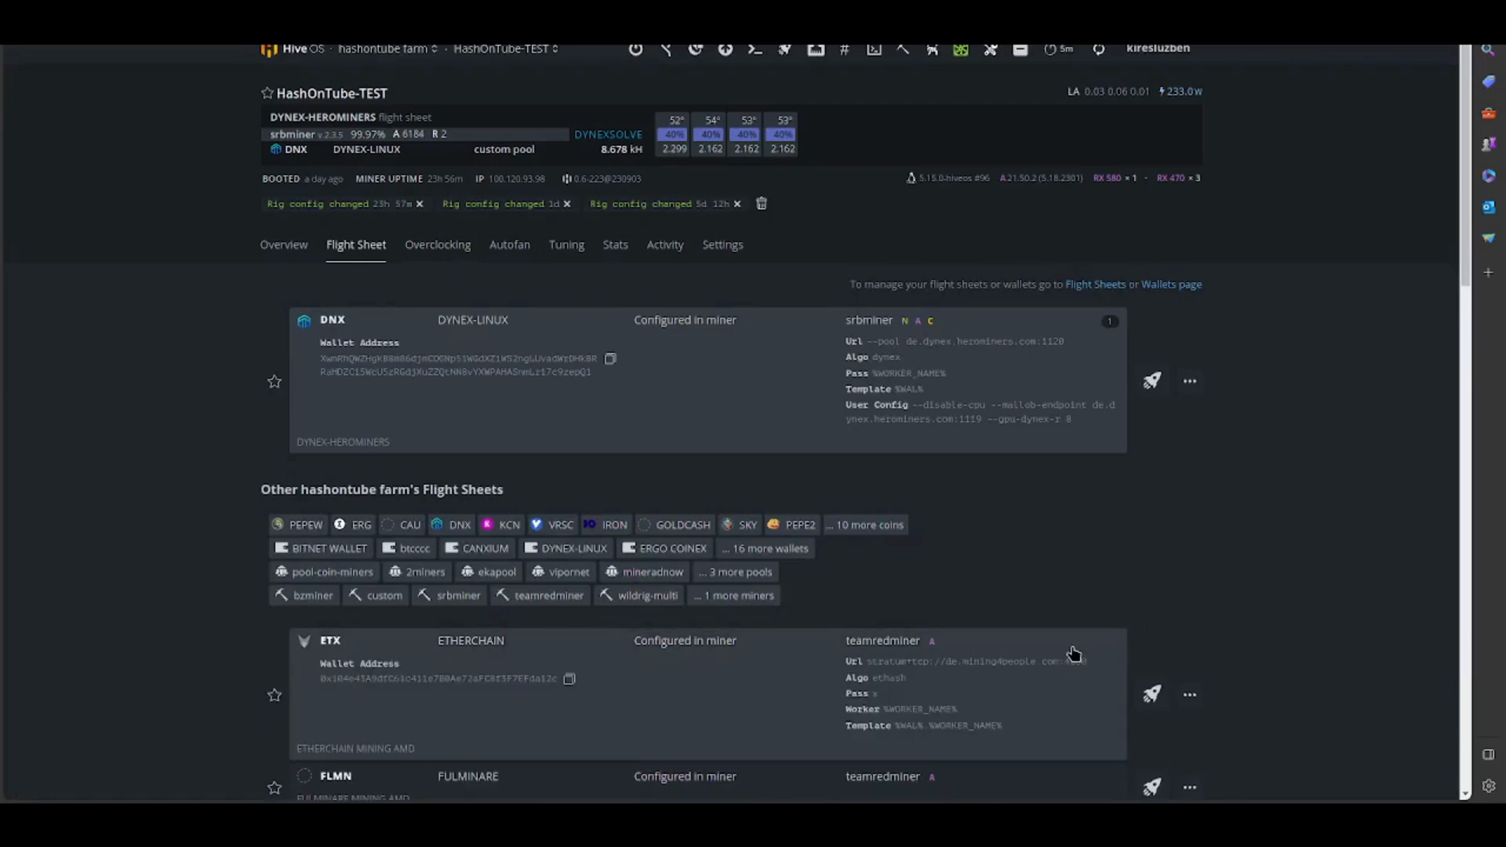
{"action": "left_click", "coordinate": [1151, 694]}
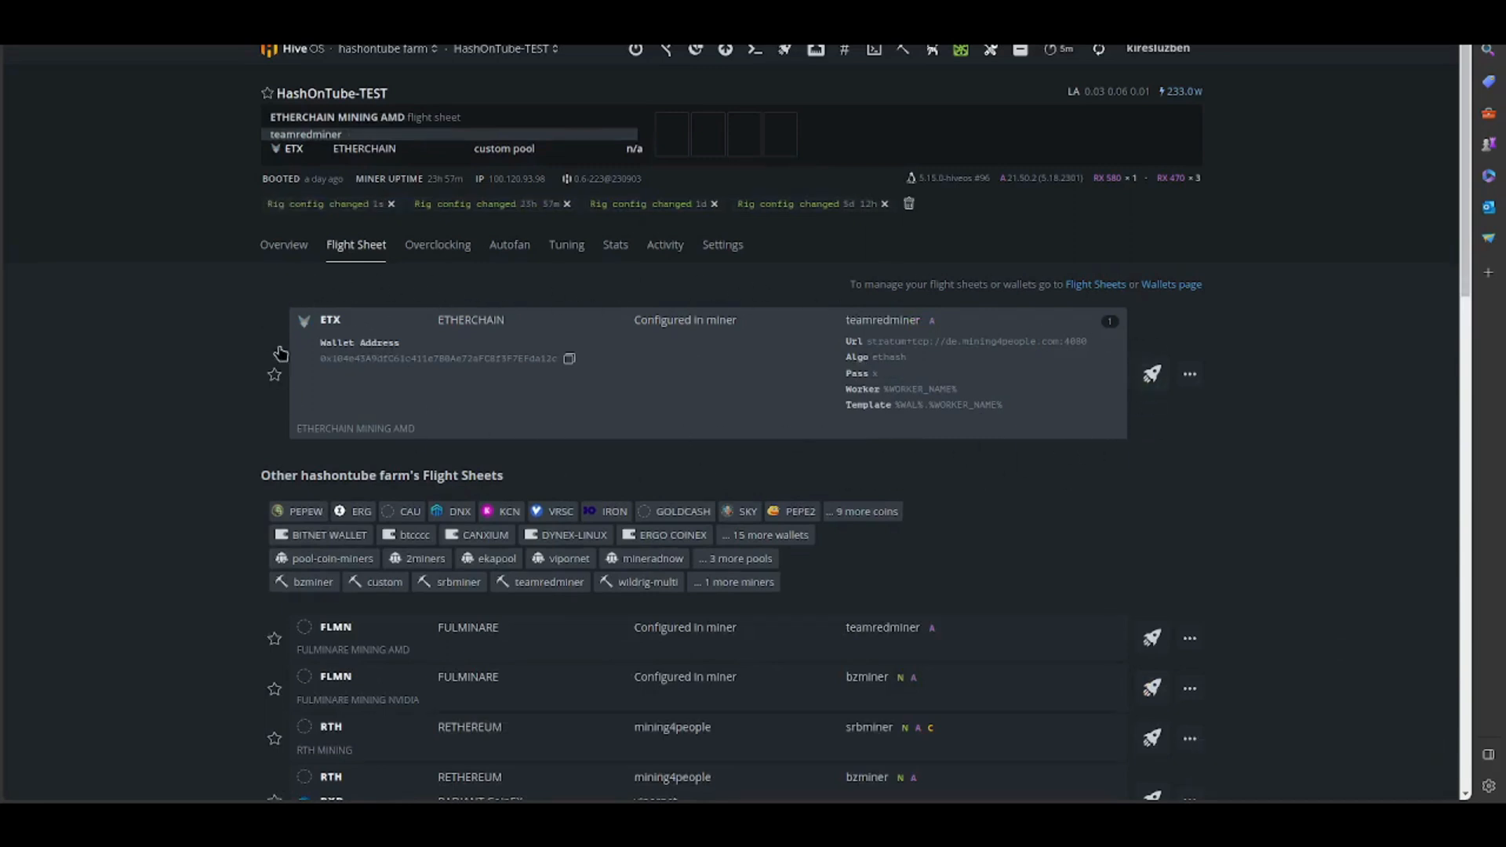
{"action": "left_click", "coordinate": [296, 249]}
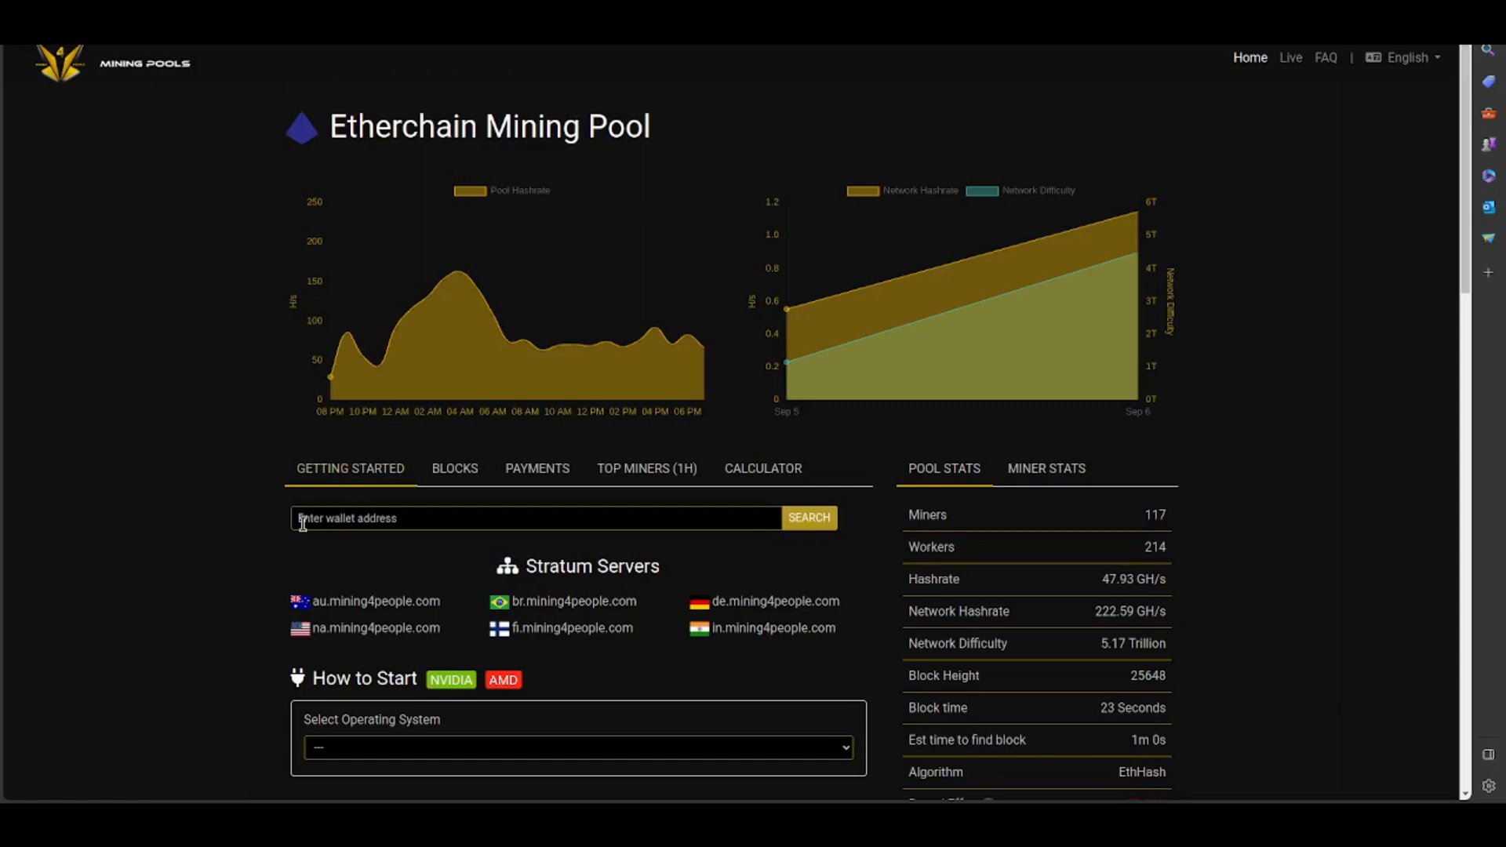
- Look up the saved wallet address on the Etherchain pool and check its worker and balance statistics
{"action": "left_click", "coordinate": [467, 523]}
{"action": "left_click", "coordinate": [470, 573]}
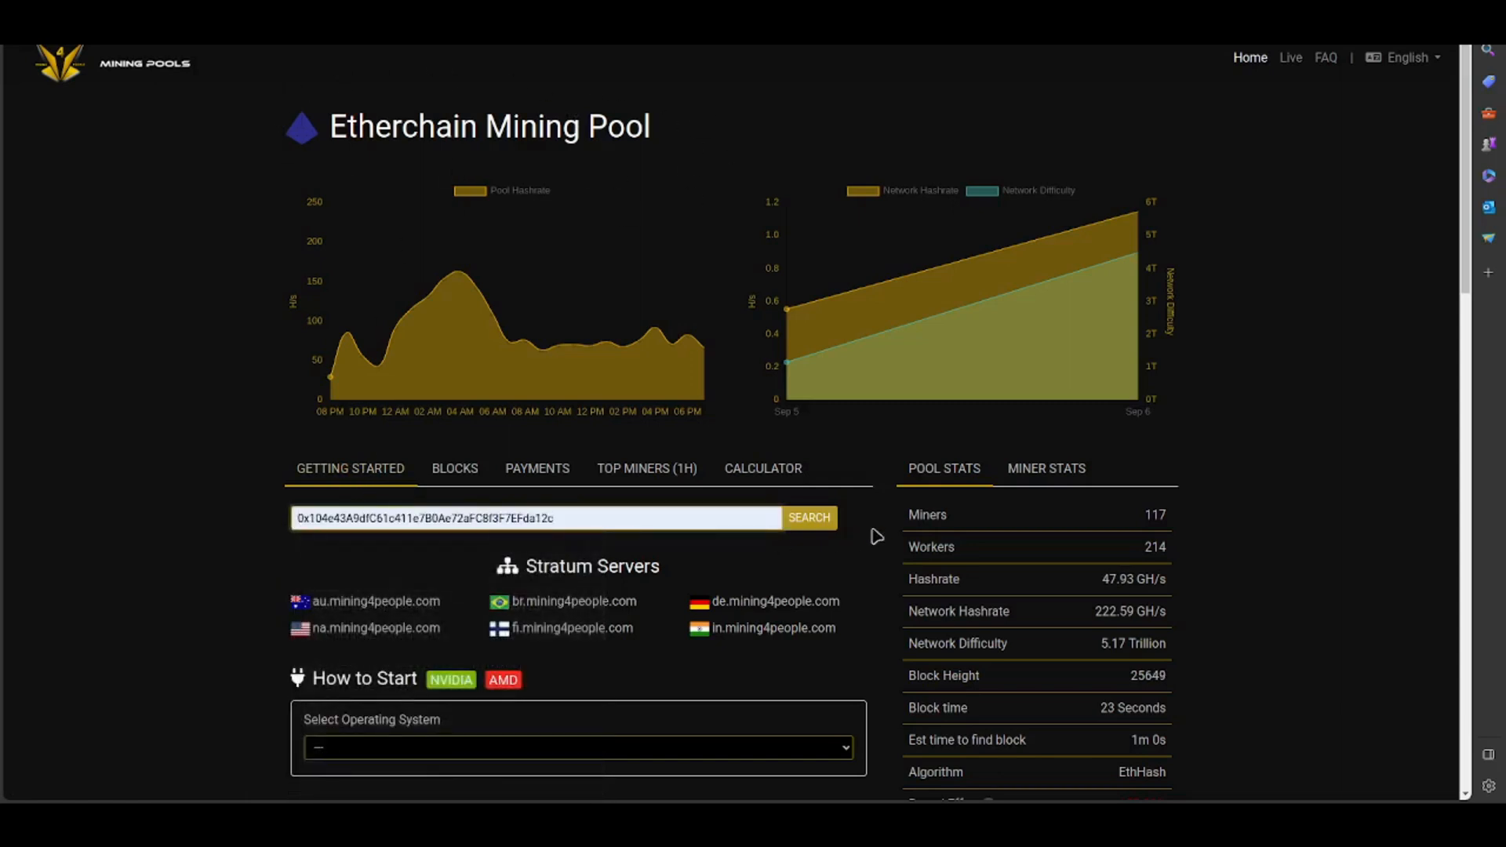
{"action": "left_click", "coordinate": [814, 519]}
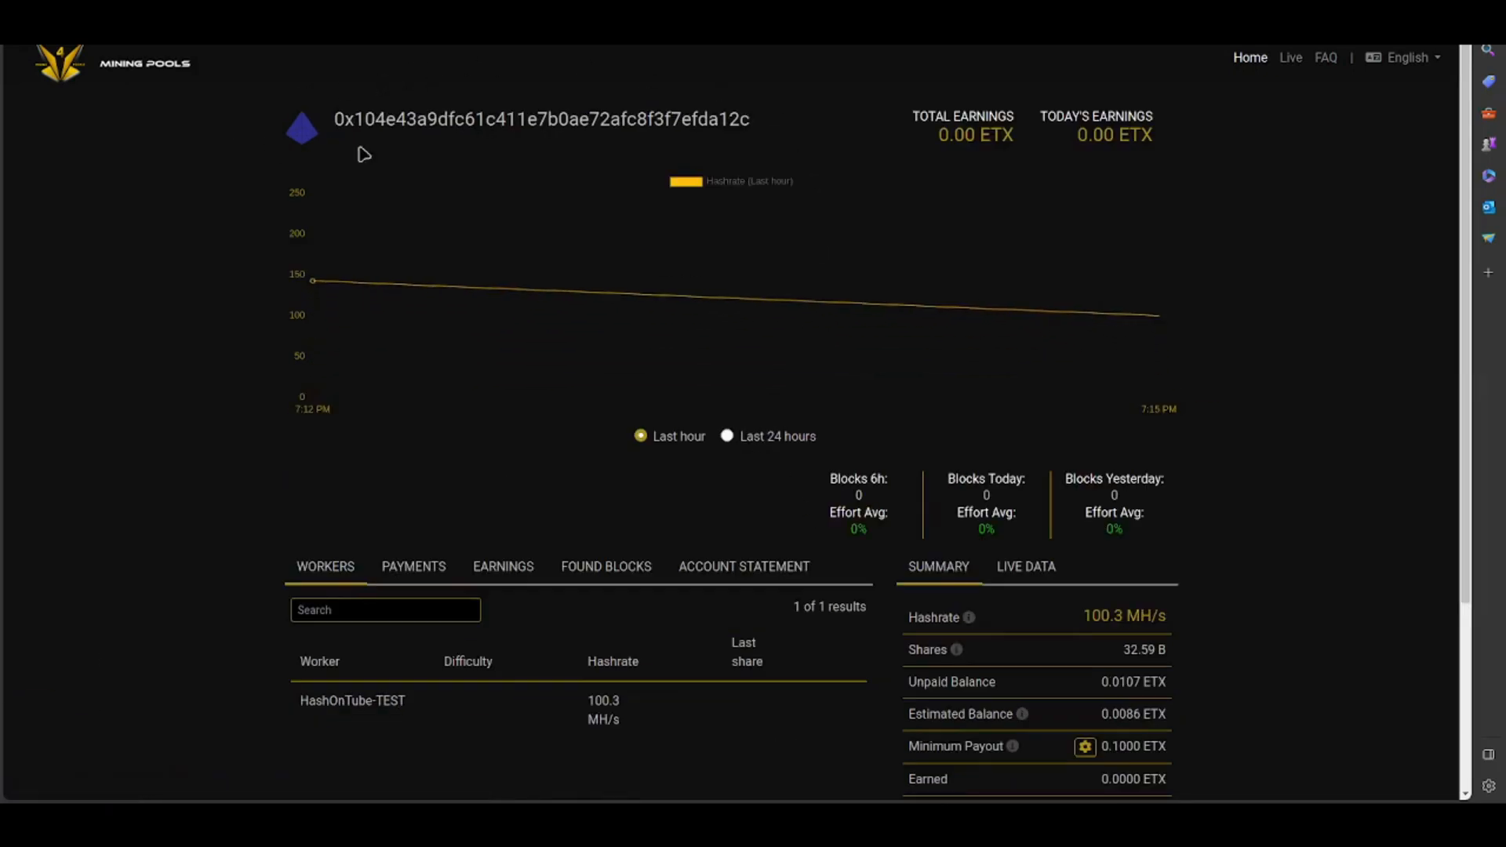
{"action": "scroll", "coordinate": [638, 286], "scroll_direction": "down", "scroll_amount": 3}
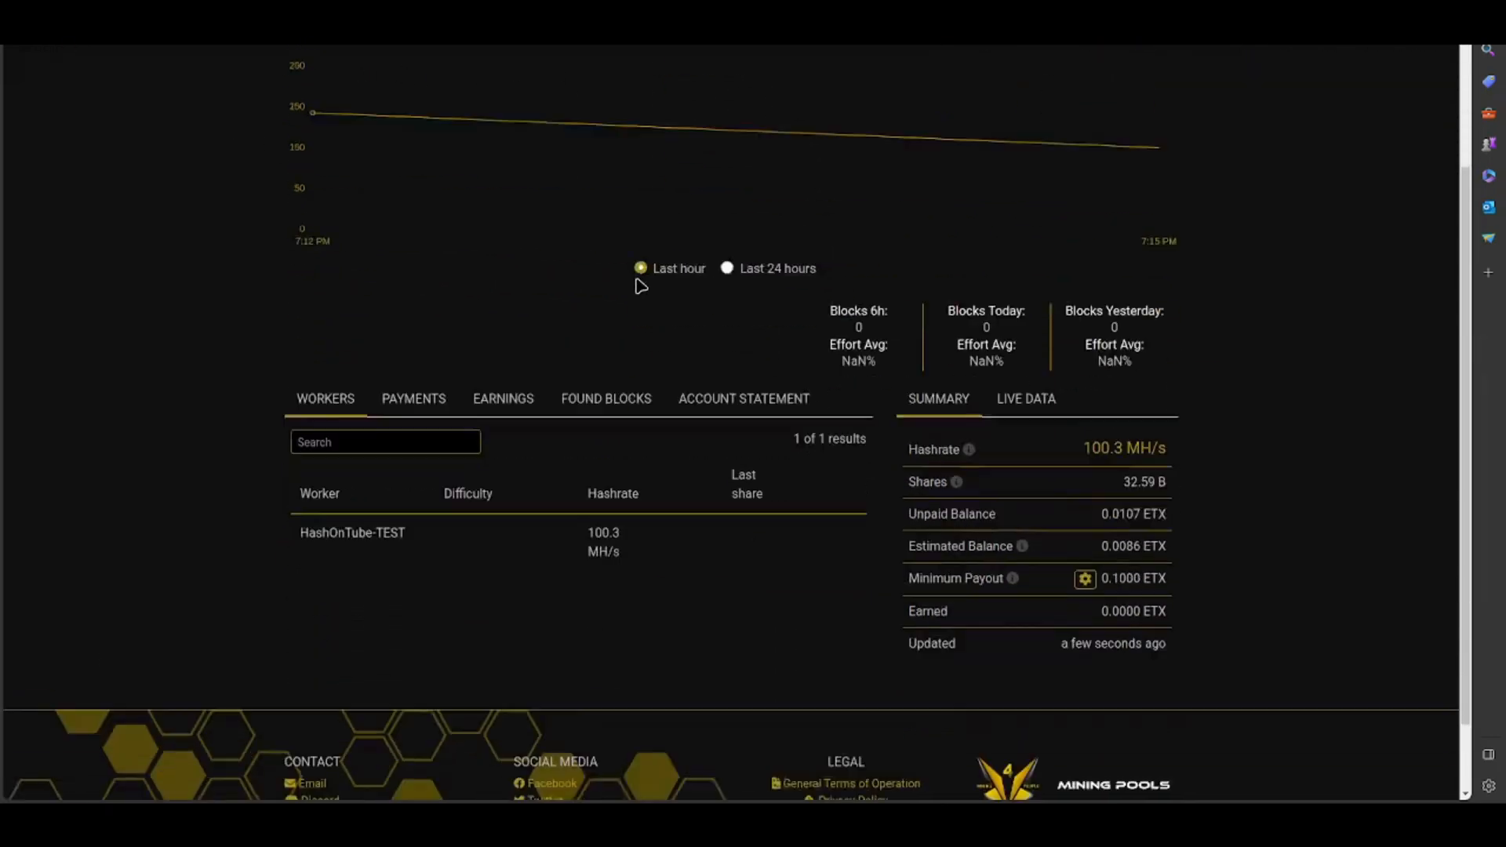
- Check the HashOnTube-TEST worker and the wallet's unpaid balance in the Etherchain pool statistics
{"action": "left_click_drag", "start_coordinate": [303, 514], "coordinate": [410, 518]}
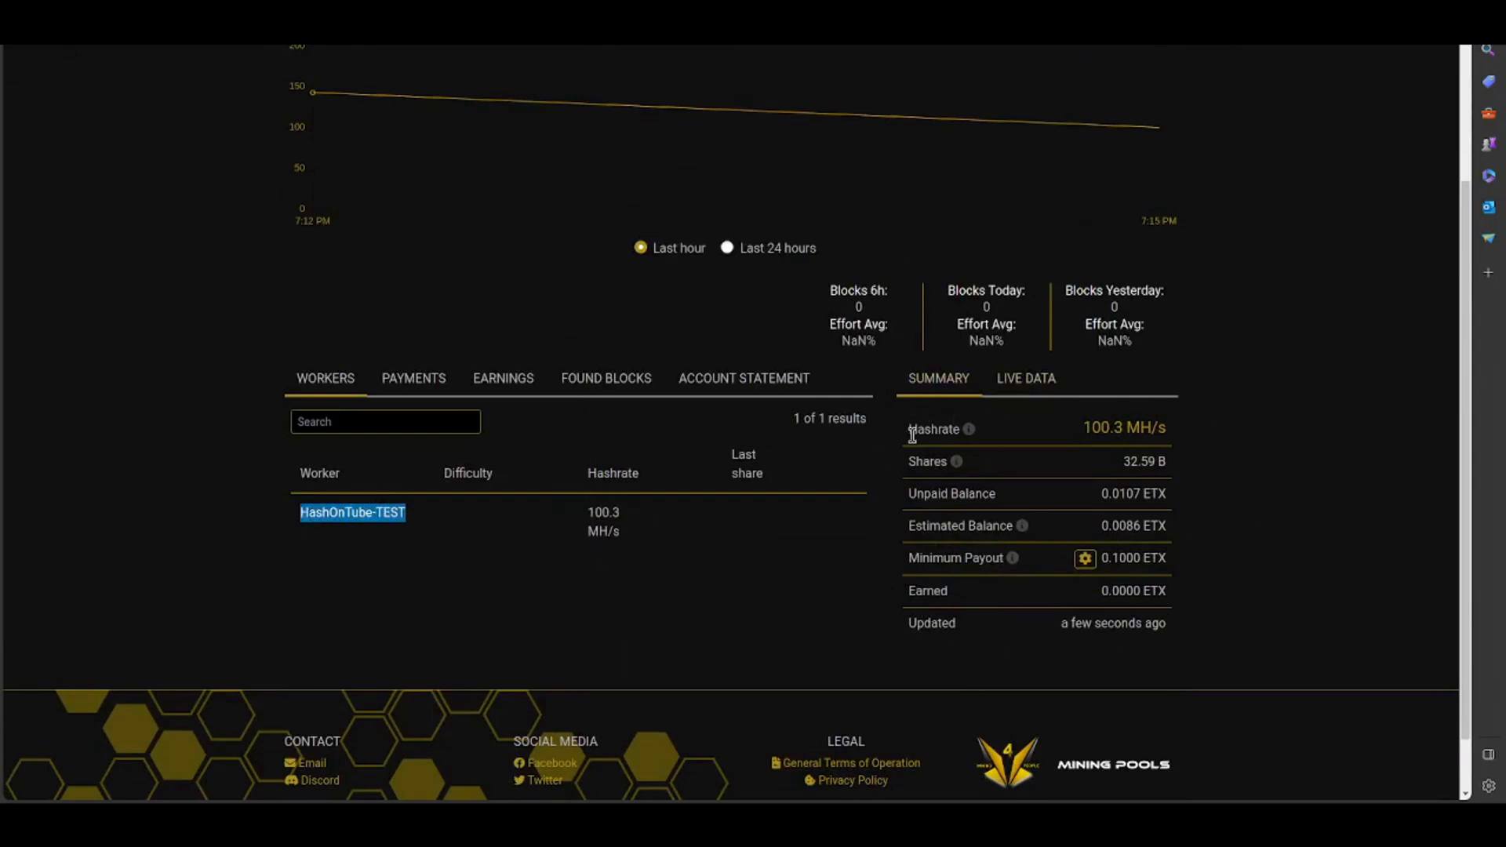
{"action": "left_click_drag", "start_coordinate": [917, 492], "coordinate": [1203, 502]}
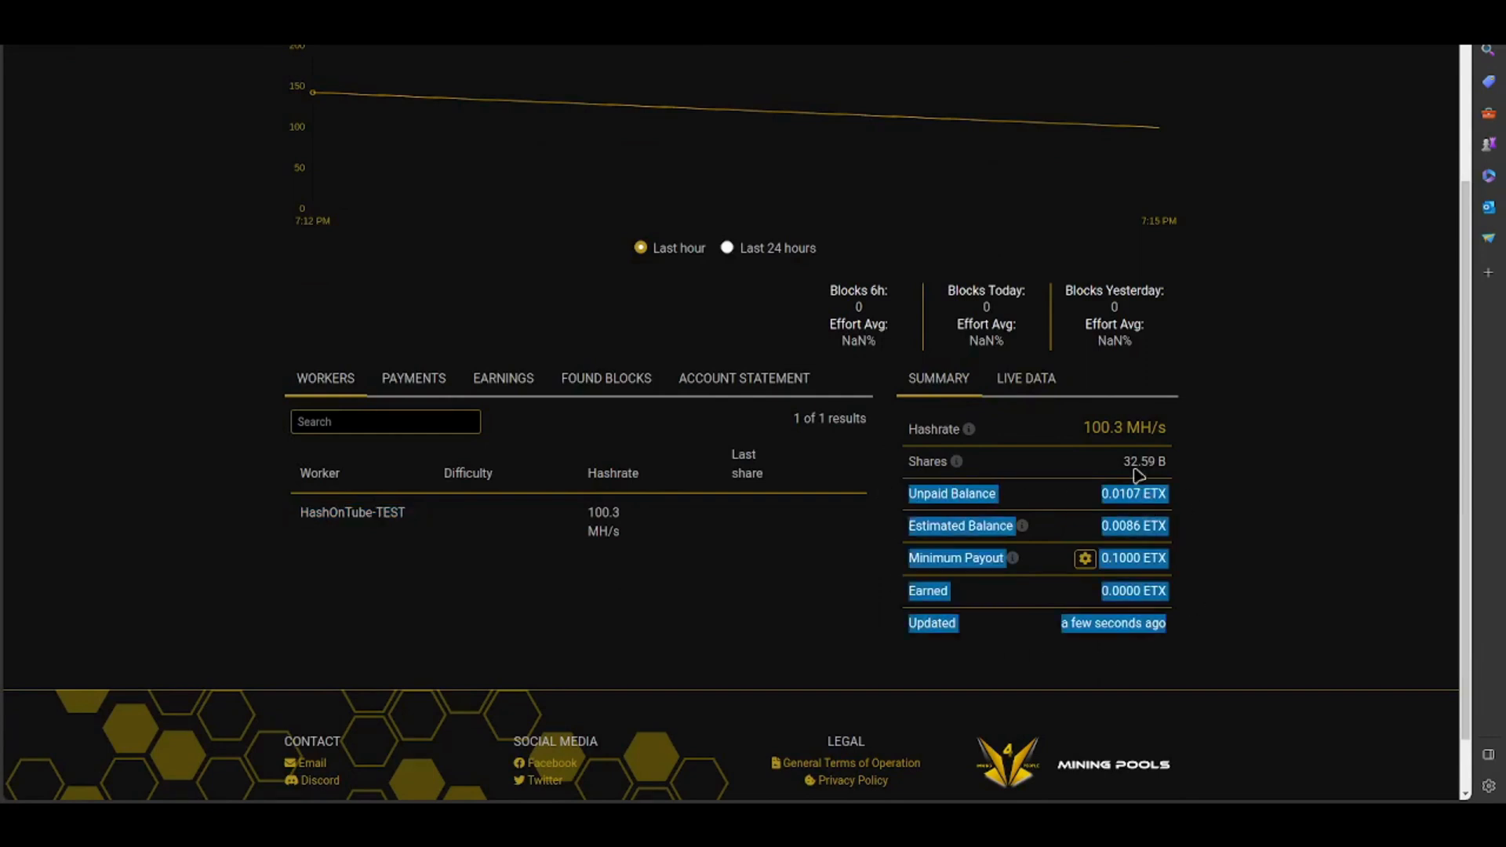
{"action": "left_click", "coordinate": [688, 308]}
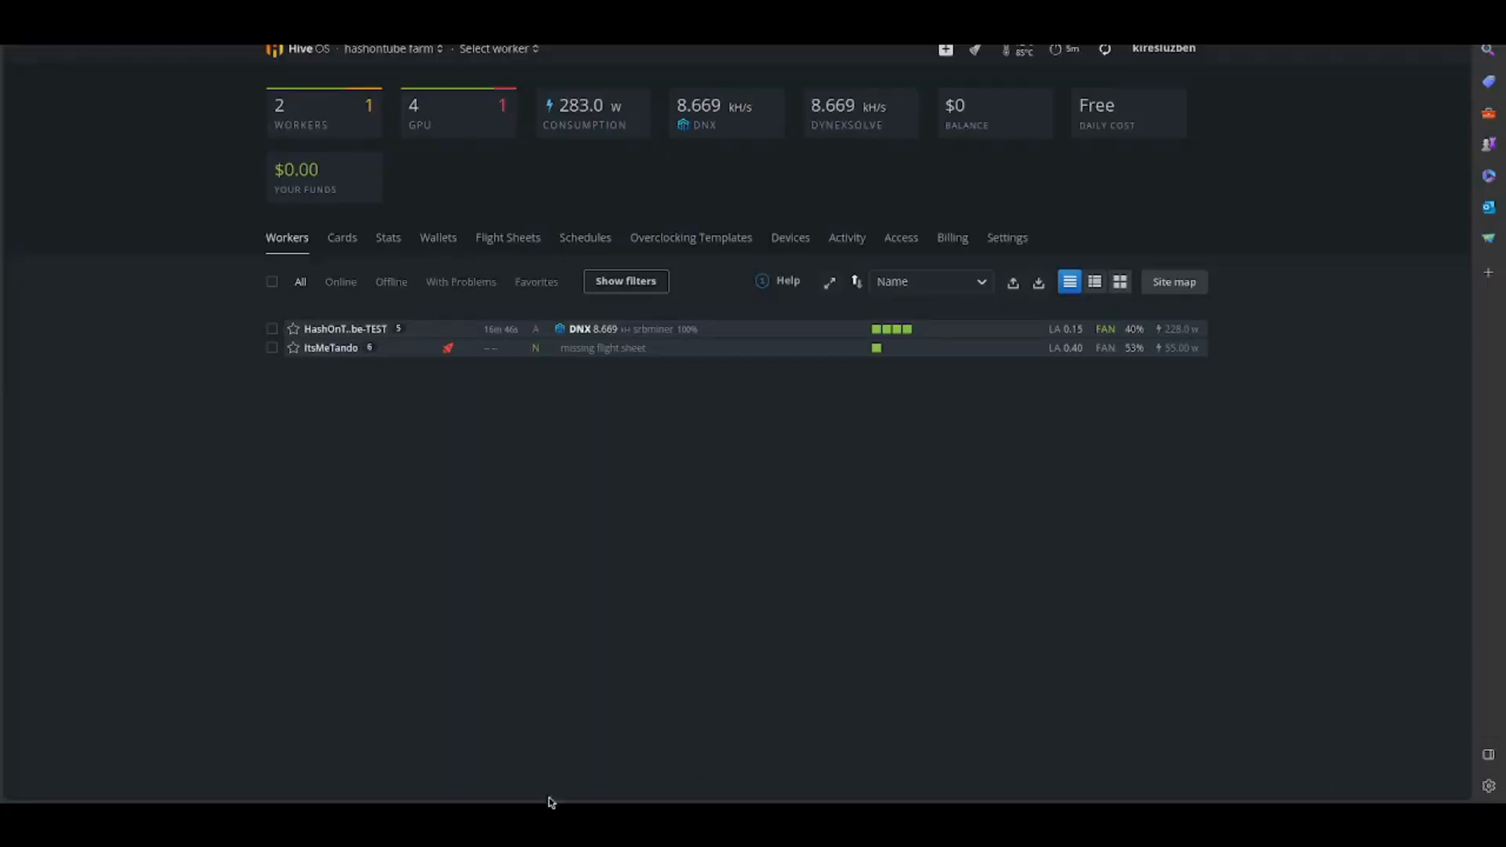
- Review the details of the farm's ETX wallet named ETHERCHAIN in Hive OS and close them without changes
{"action": "left_click", "coordinate": [440, 241]}
{"action": "scroll", "coordinate": [380, 619], "scroll_direction": "down", "scroll_amount": 1}
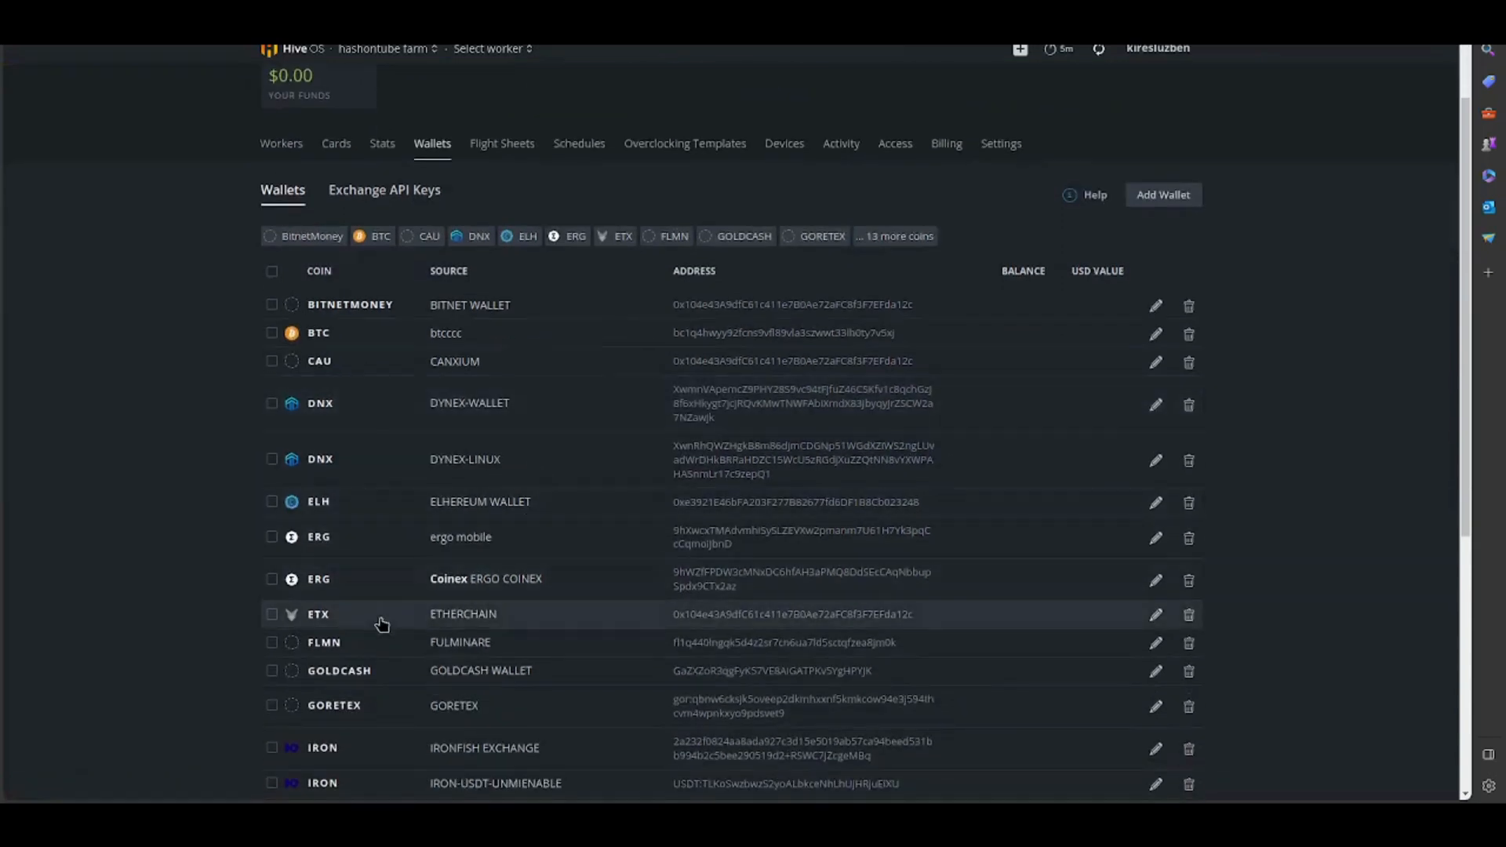
{"action": "left_click", "coordinate": [1155, 614]}
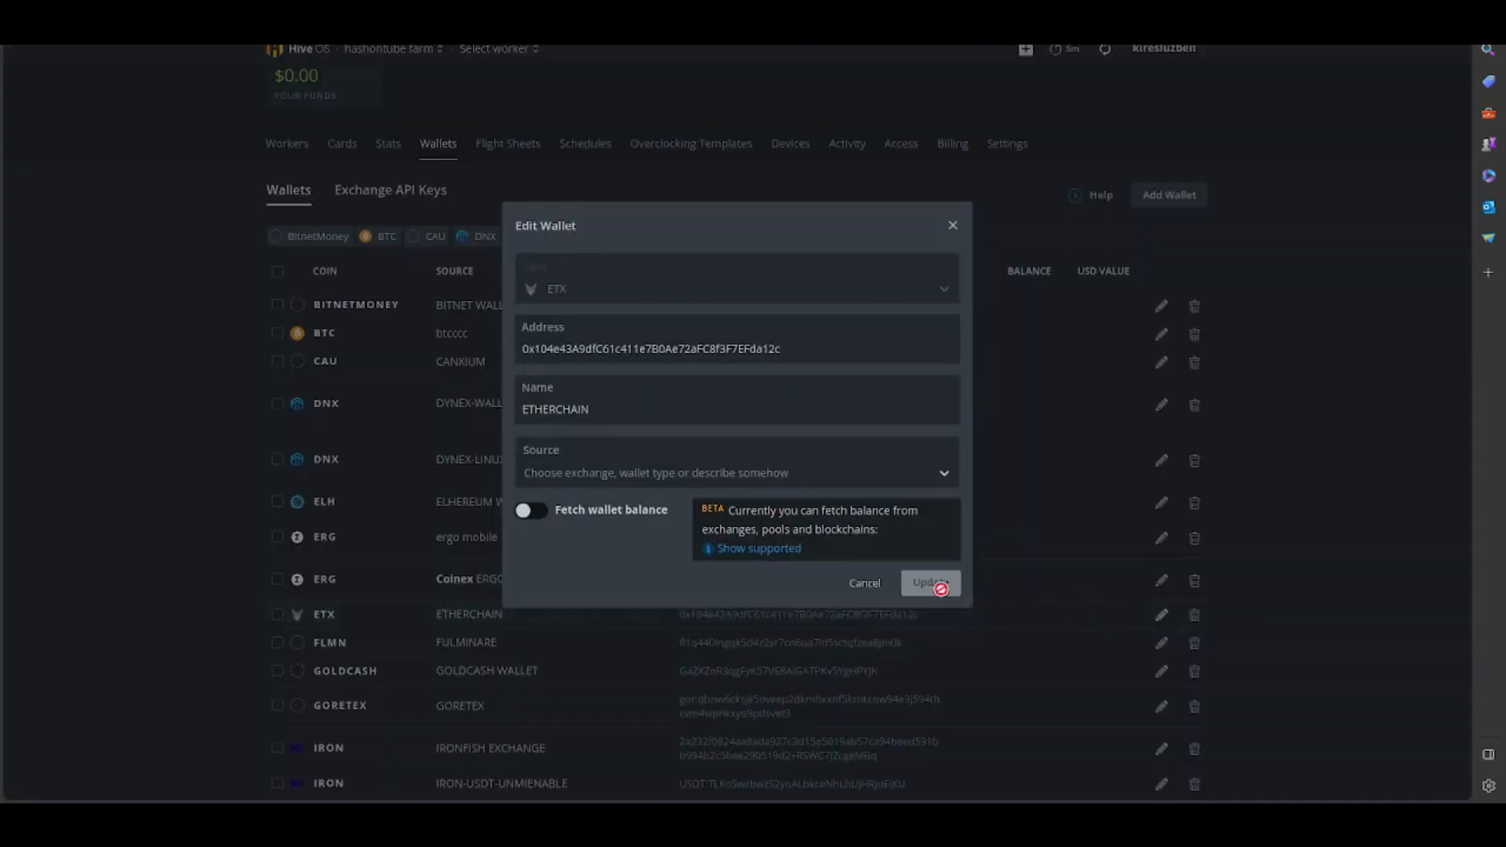
{"action": "left_click", "coordinate": [952, 226]}
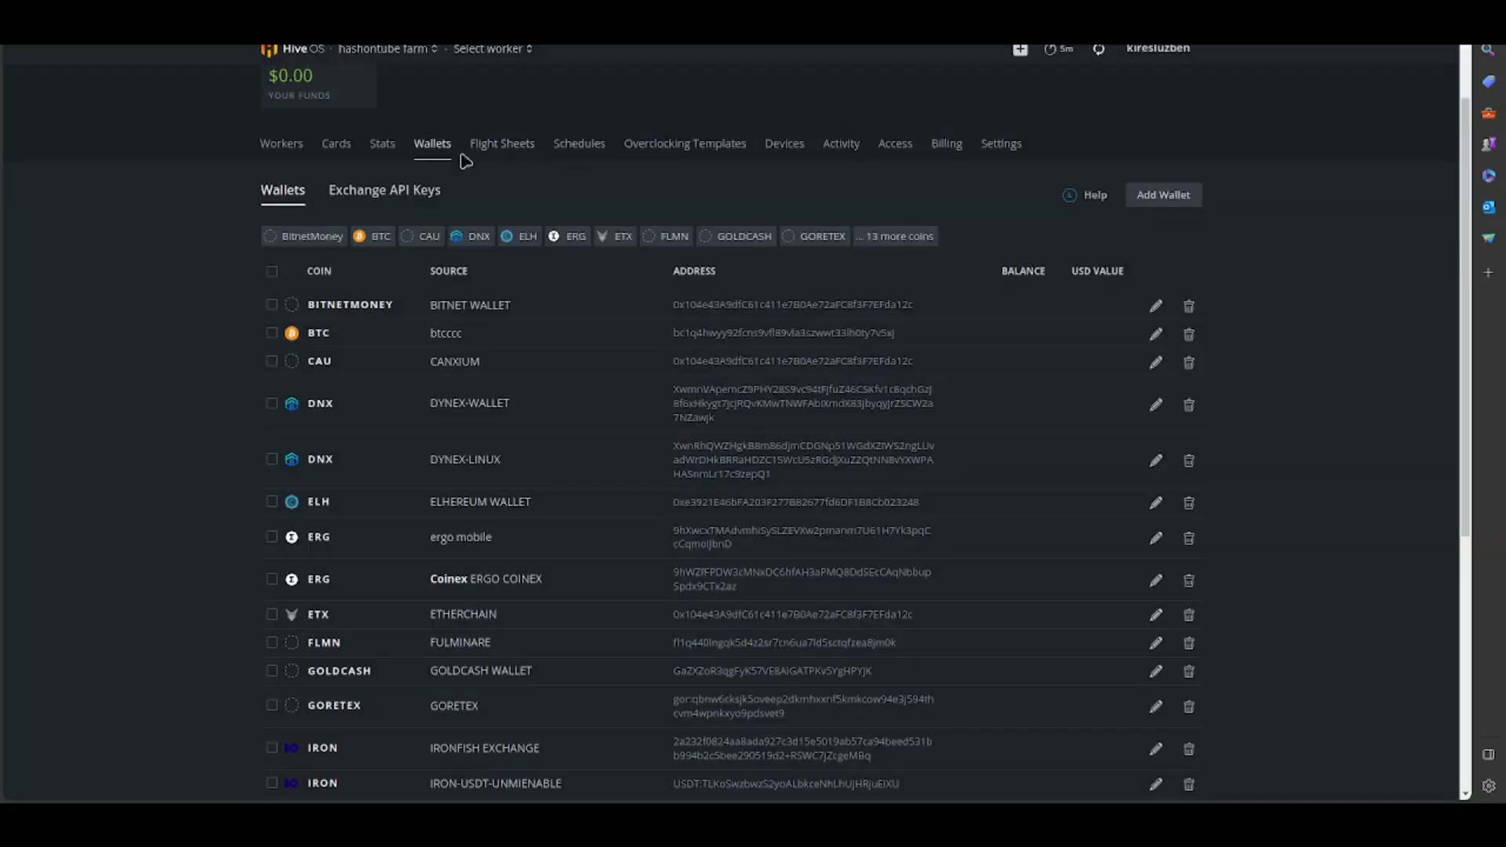
- Start a new flight sheet with coin ETX, wallet ETHERCHAIN, the pool set to Configure in miner, and lolMiner as the miner
{"action": "left_click", "coordinate": [499, 144]}
{"action": "left_click", "coordinate": [416, 359]}
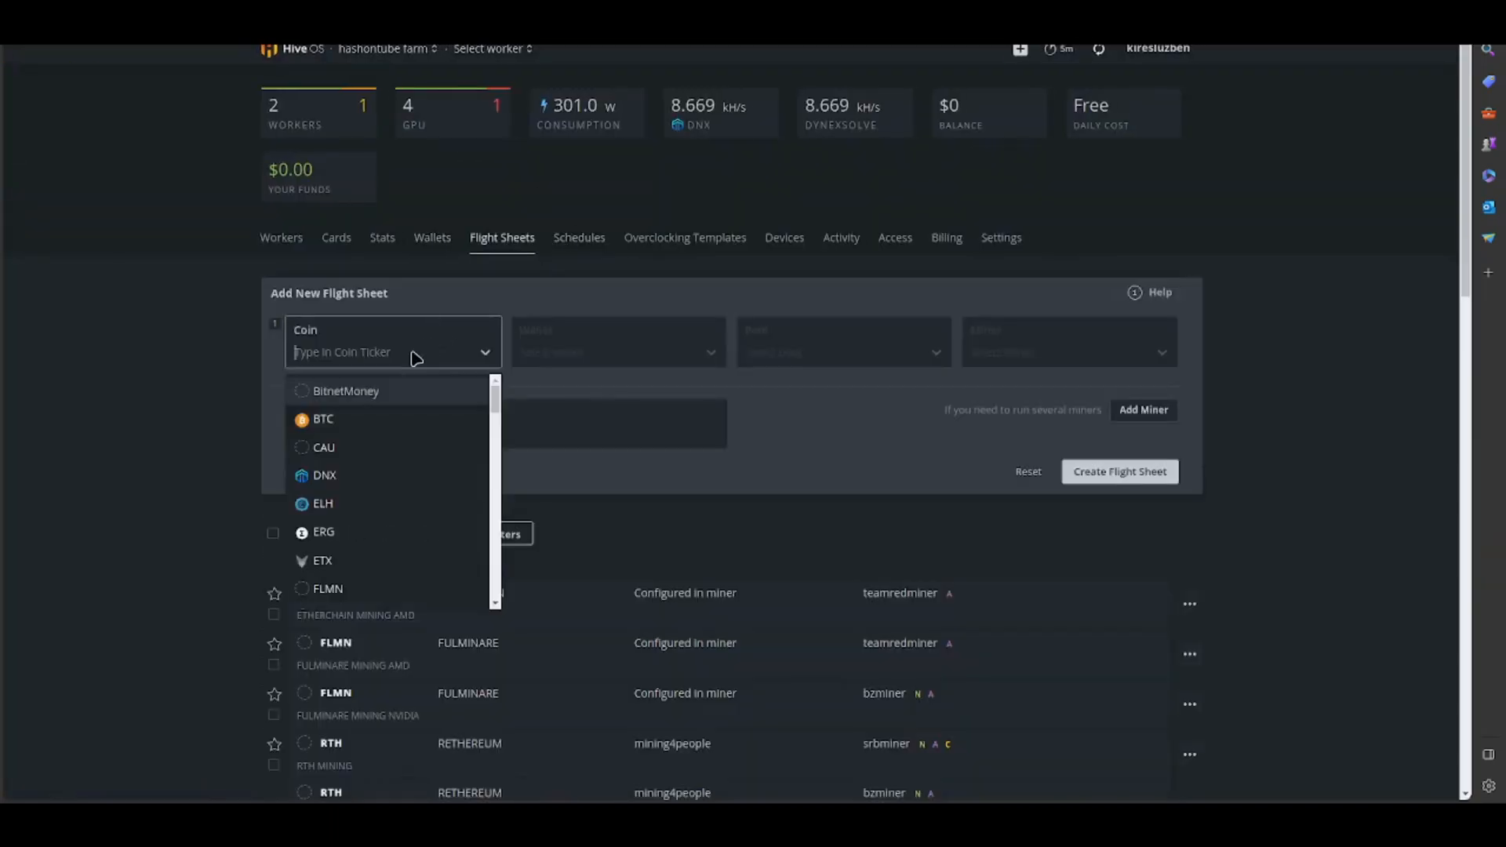
{"action": "left_click", "coordinate": [360, 560]}
{"action": "left_click", "coordinate": [563, 351]}
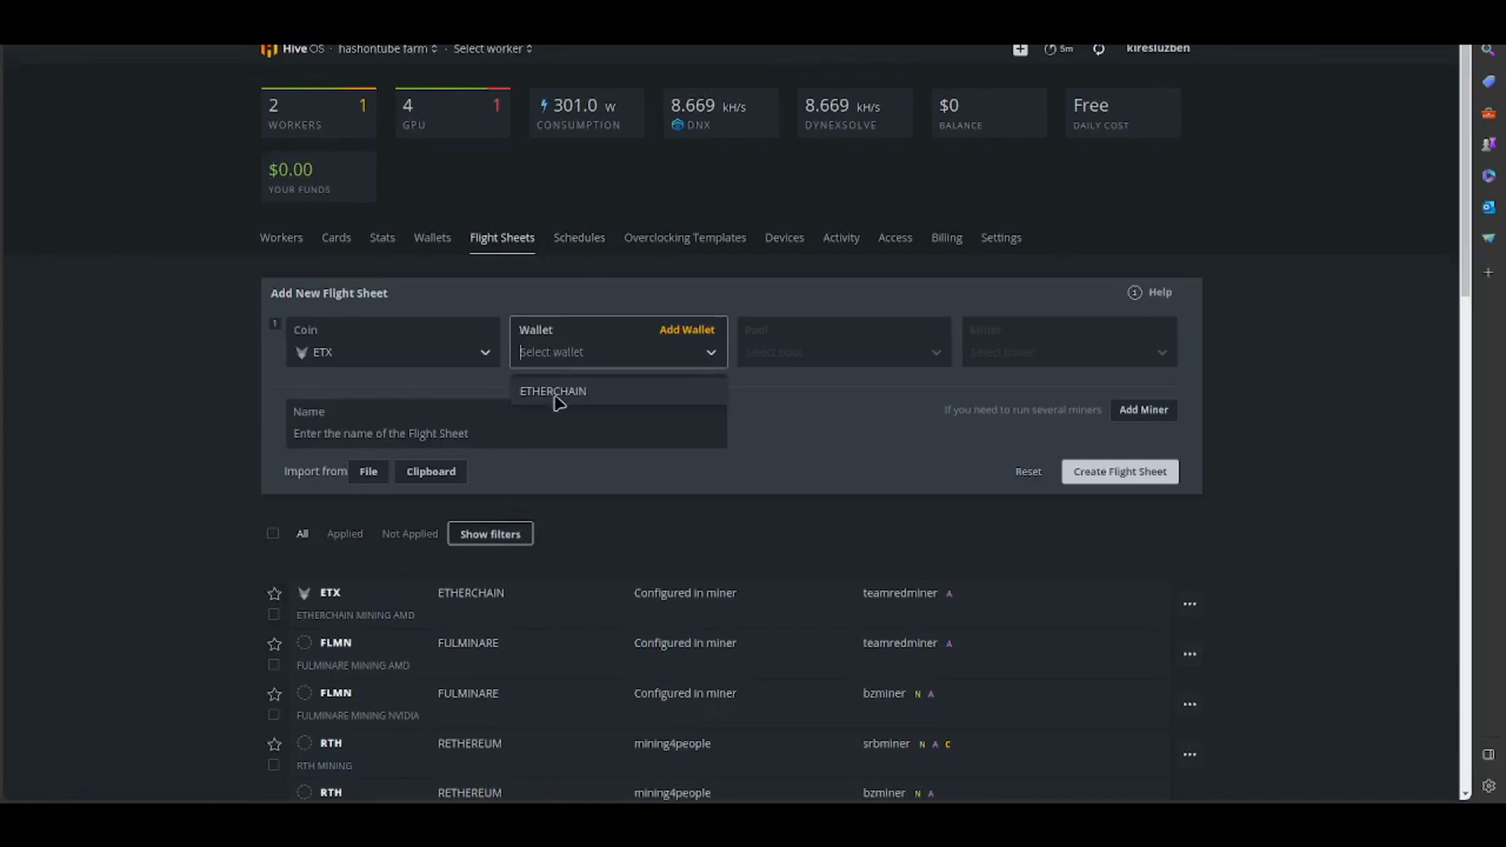
{"action": "left_click", "coordinate": [553, 392]}
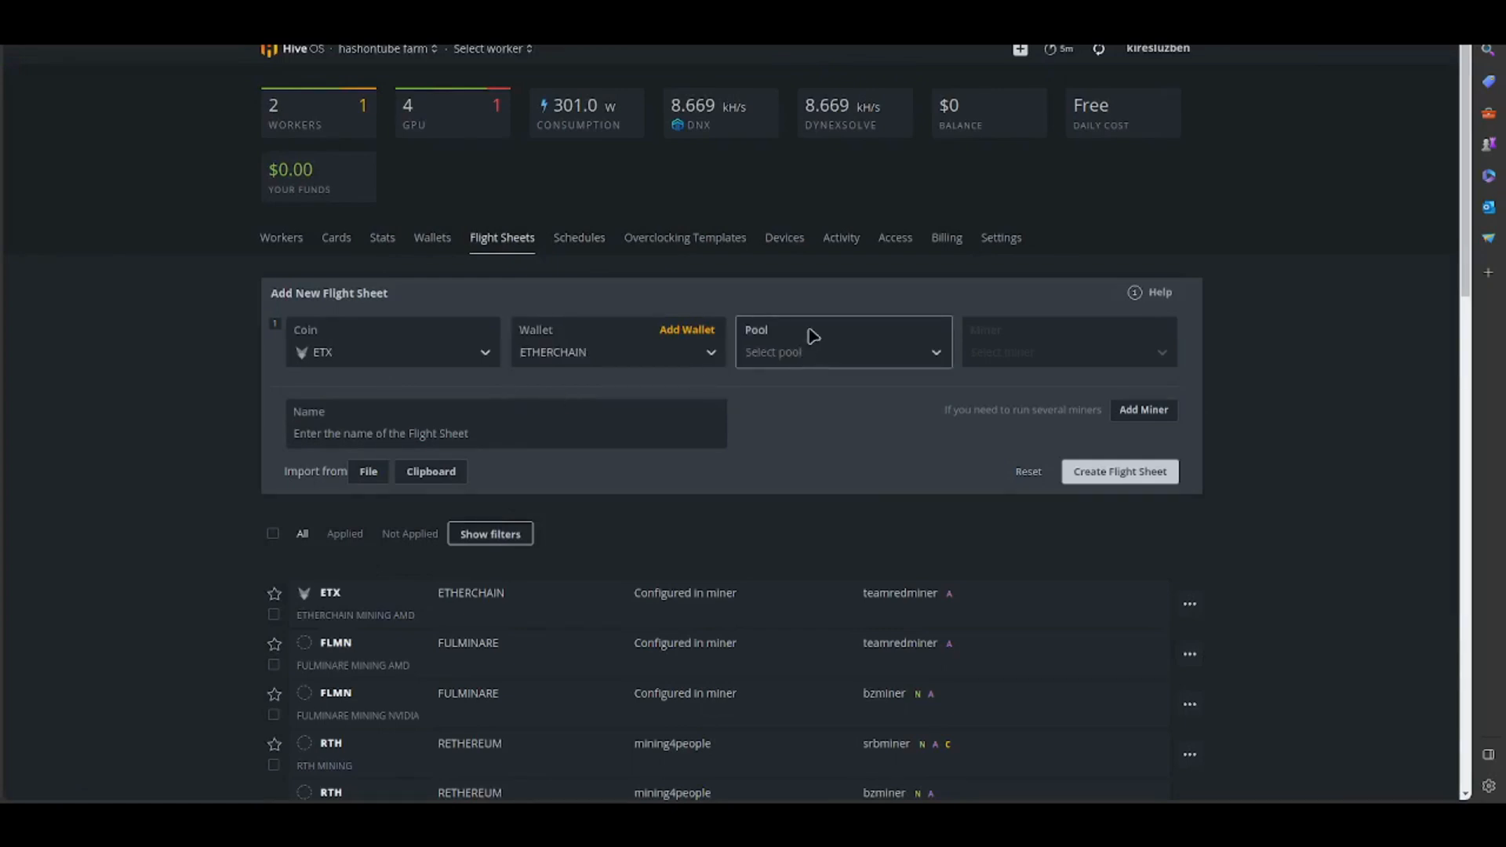
{"action": "left_click", "coordinate": [790, 356]}
{"action": "left_click", "coordinate": [815, 397]}
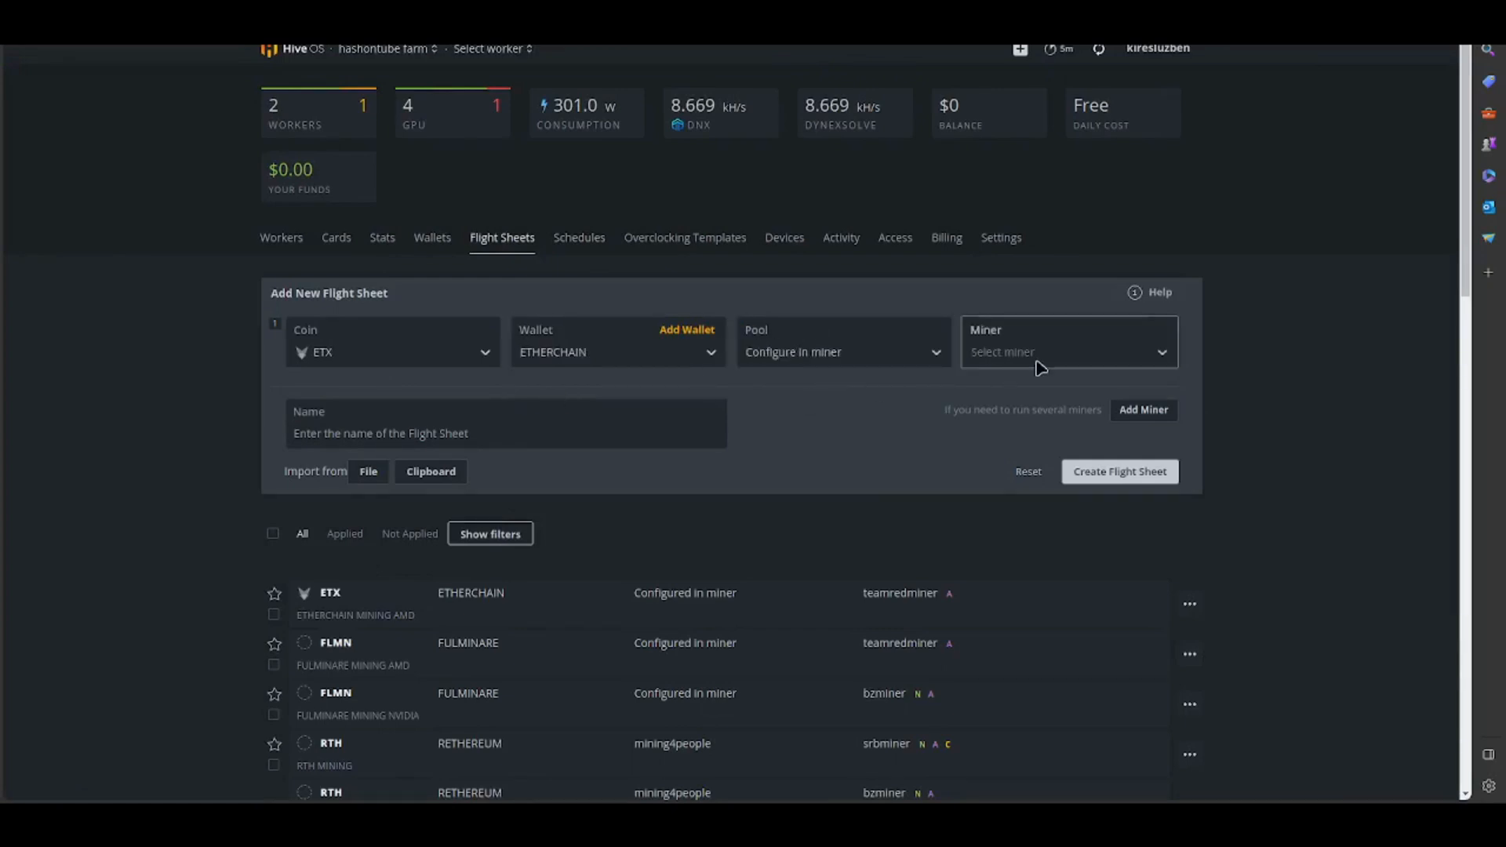
{"action": "left_click", "coordinate": [1037, 356]}
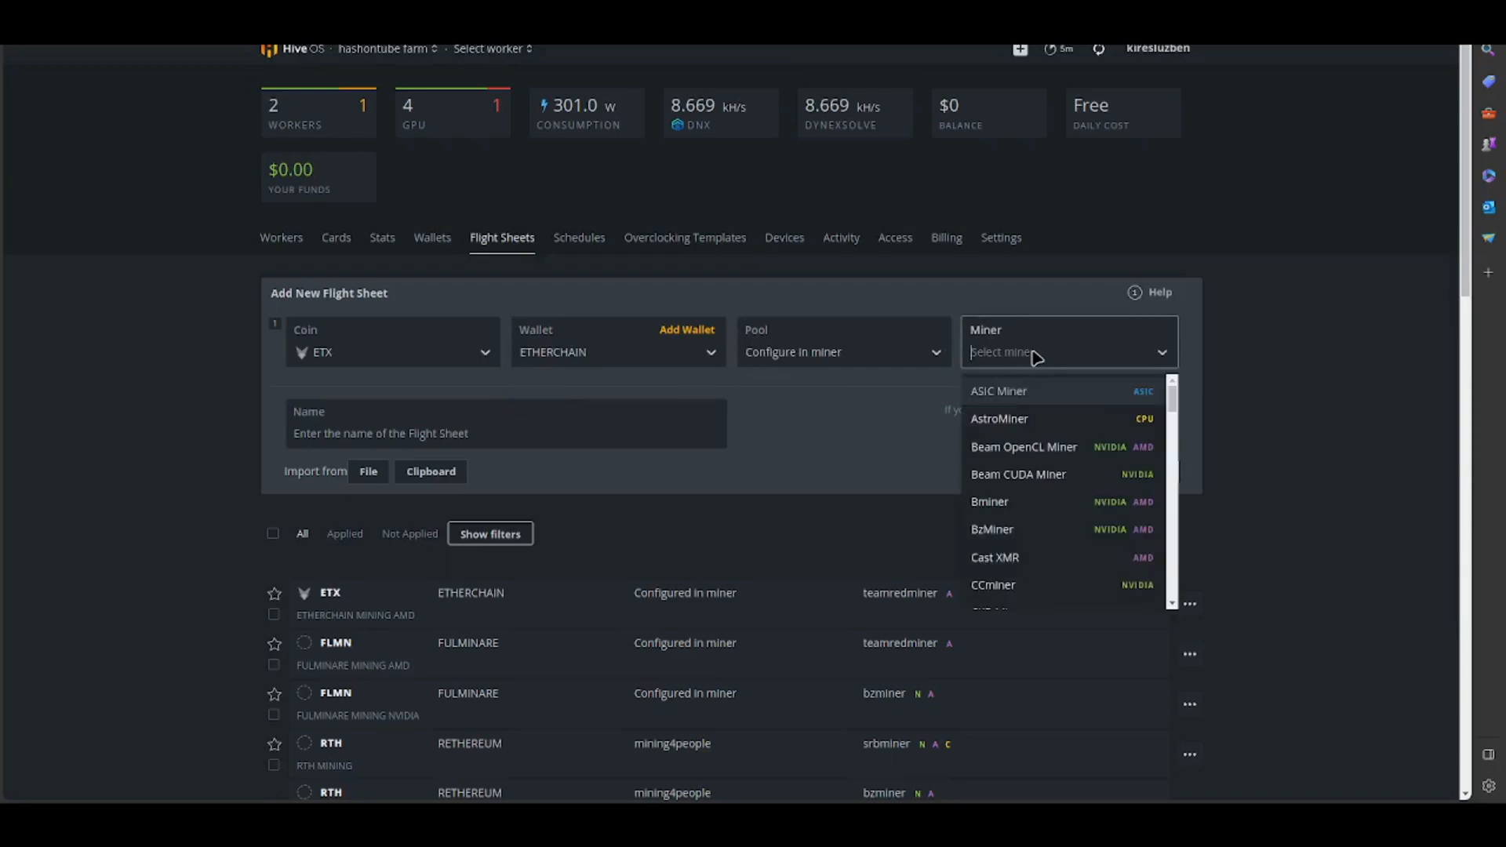
{"action": "type", "text": "lo"}
{"action": "left_click", "coordinate": [1031, 394]}
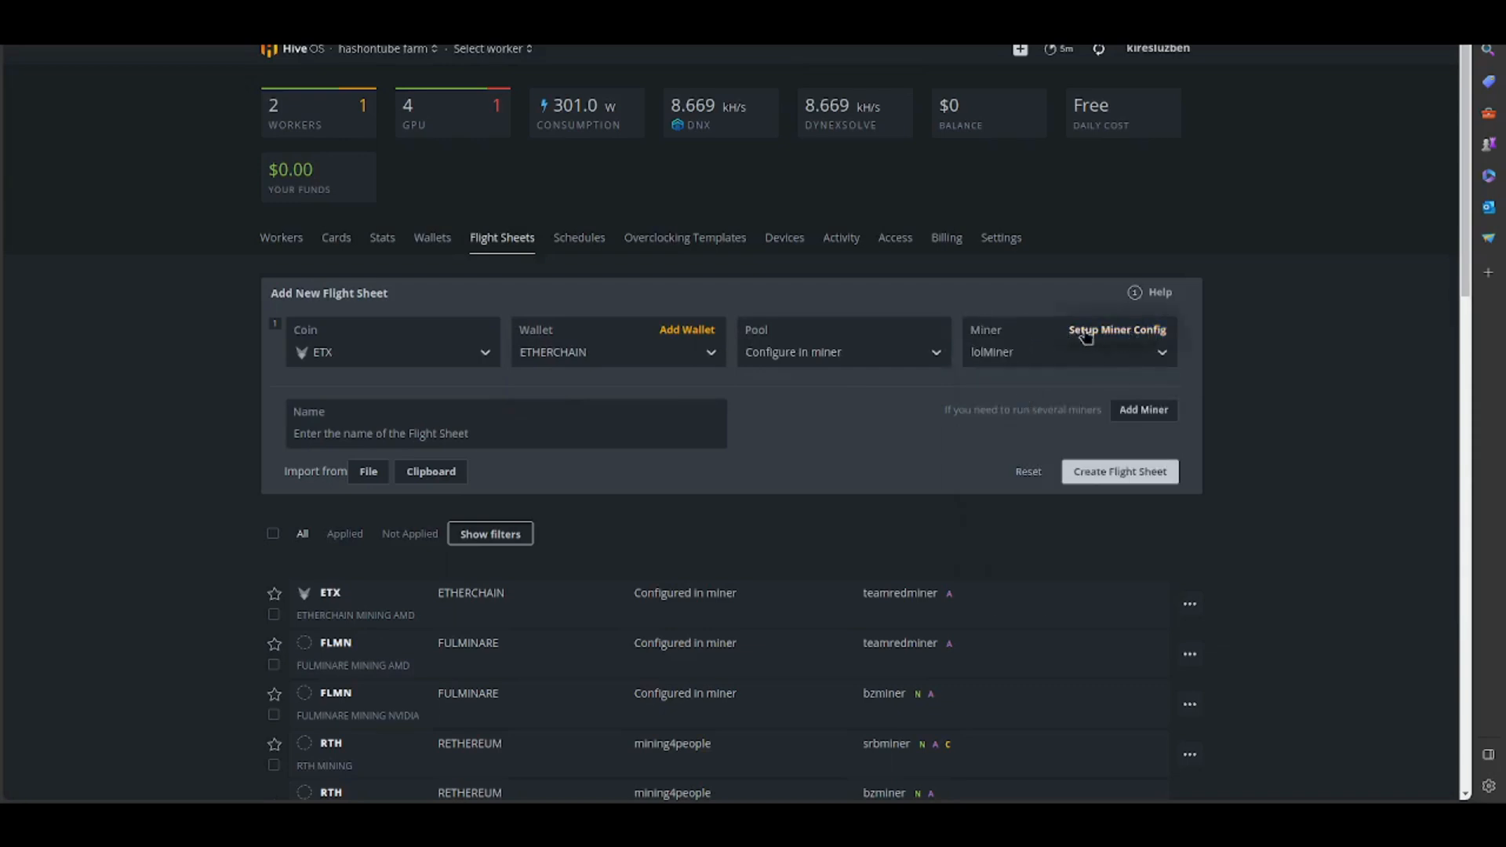
- In the lolMiner configuration, set the algorithm to ETHASH and the wallet and worker template to %WAL%.%WORKER_NAME%
{"action": "left_click", "coordinate": [1119, 334]}
{"action": "left_click", "coordinate": [567, 225]}
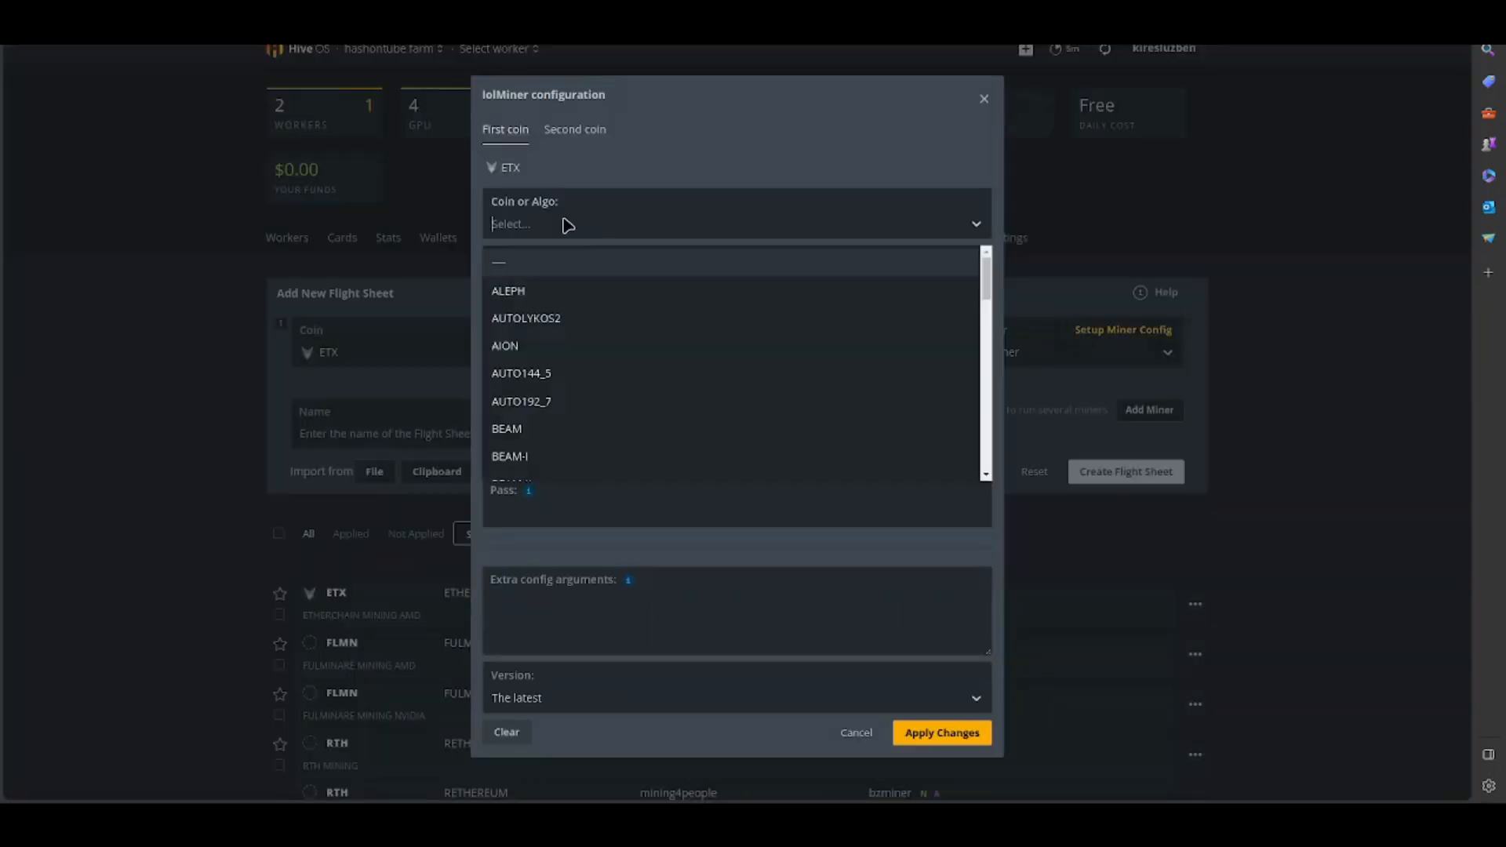
{"action": "type", "text": "et"}
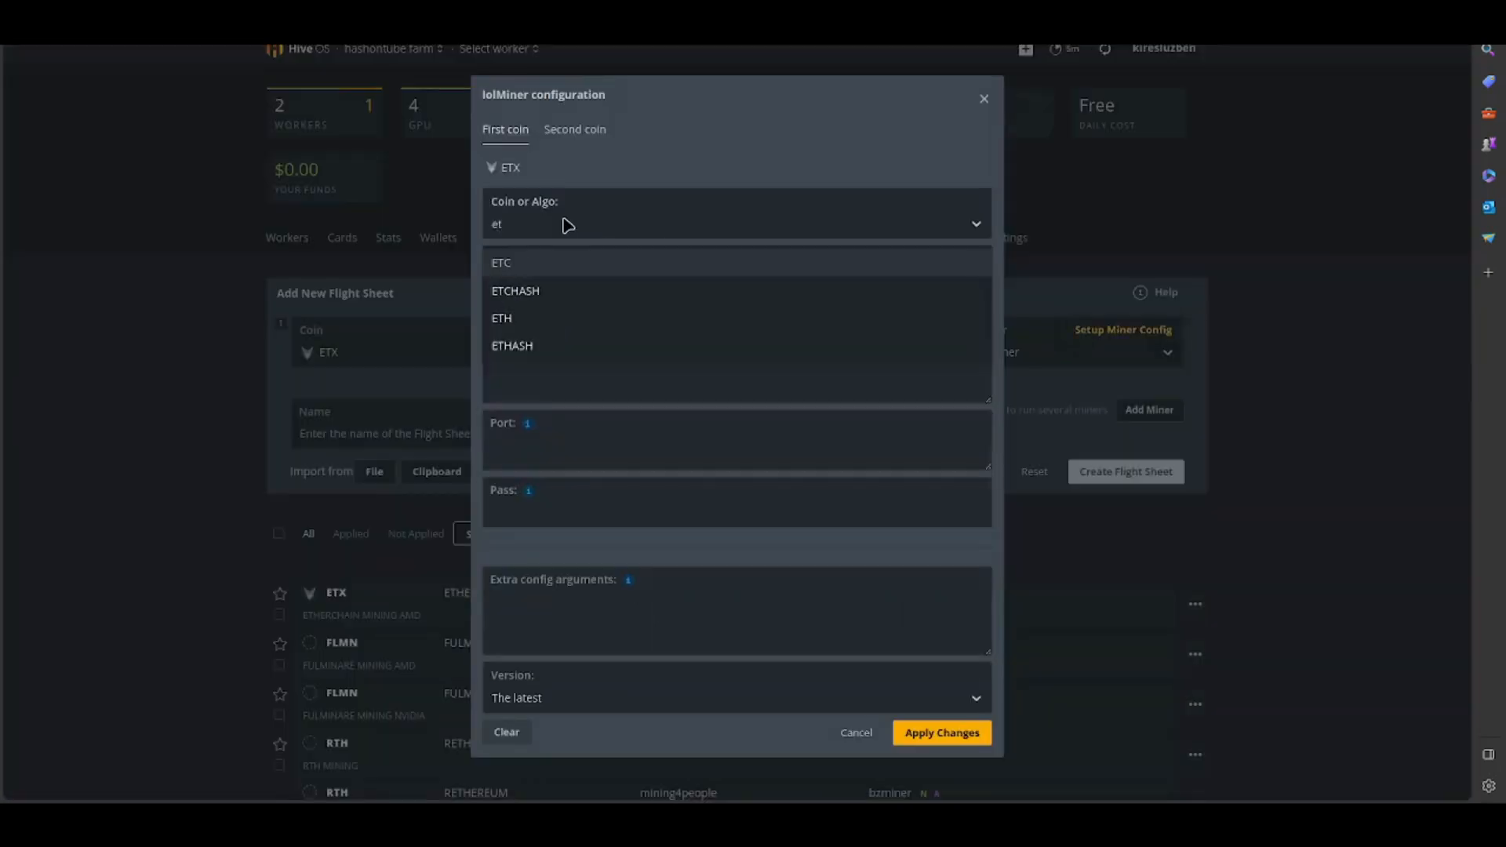
{"action": "left_click", "coordinate": [527, 343]}
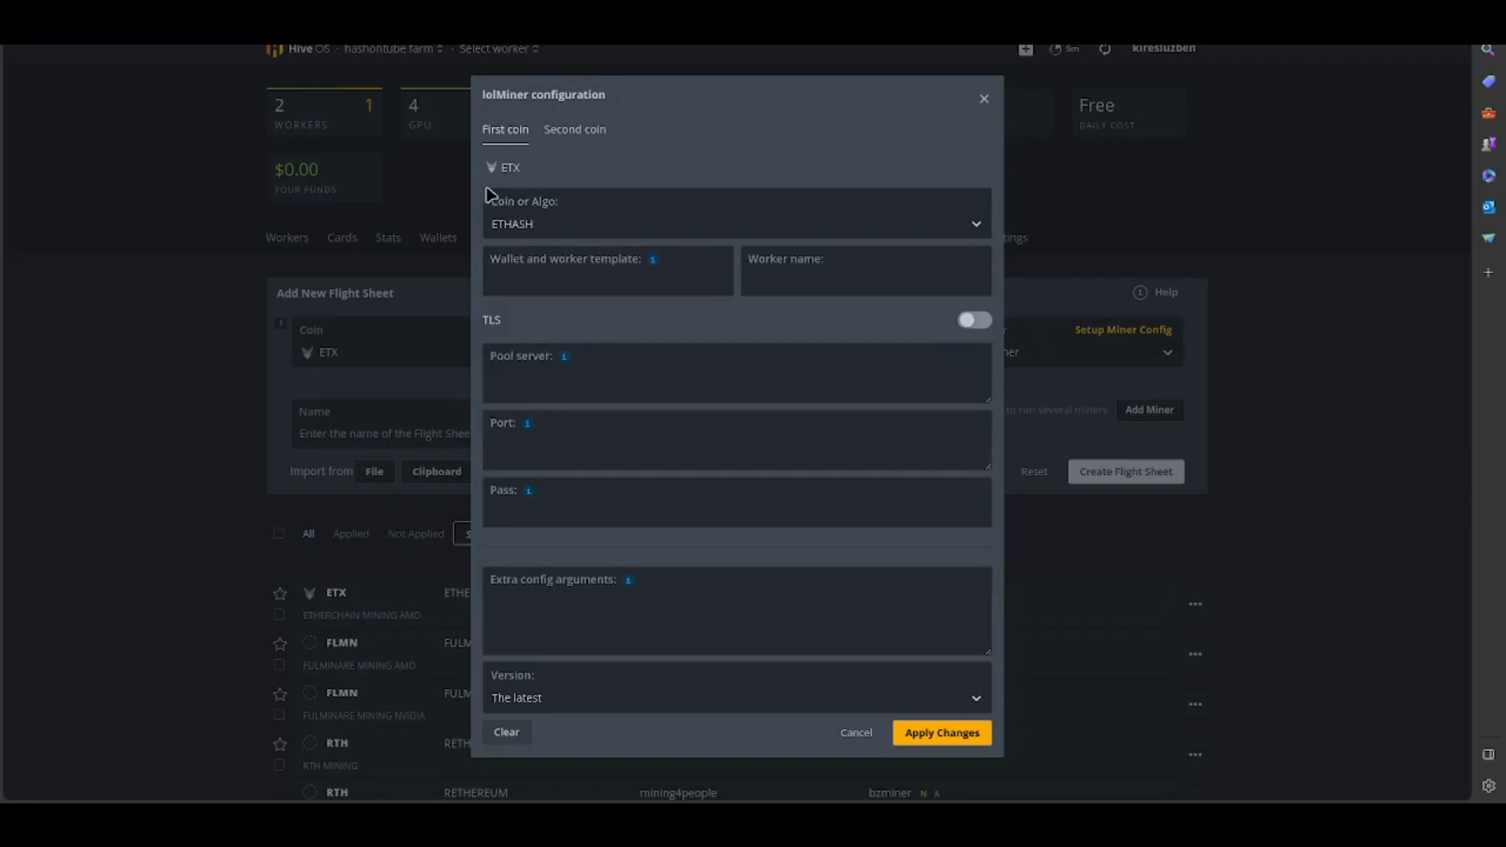
{"action": "mouse_move", "coordinate": [654, 267]}
{"action": "left_click", "coordinate": [684, 329]}
{"action": "left_click", "coordinate": [700, 388]}
{"action": "mouse_move", "coordinate": [564, 357]}
{"action": "type", "text": "."}
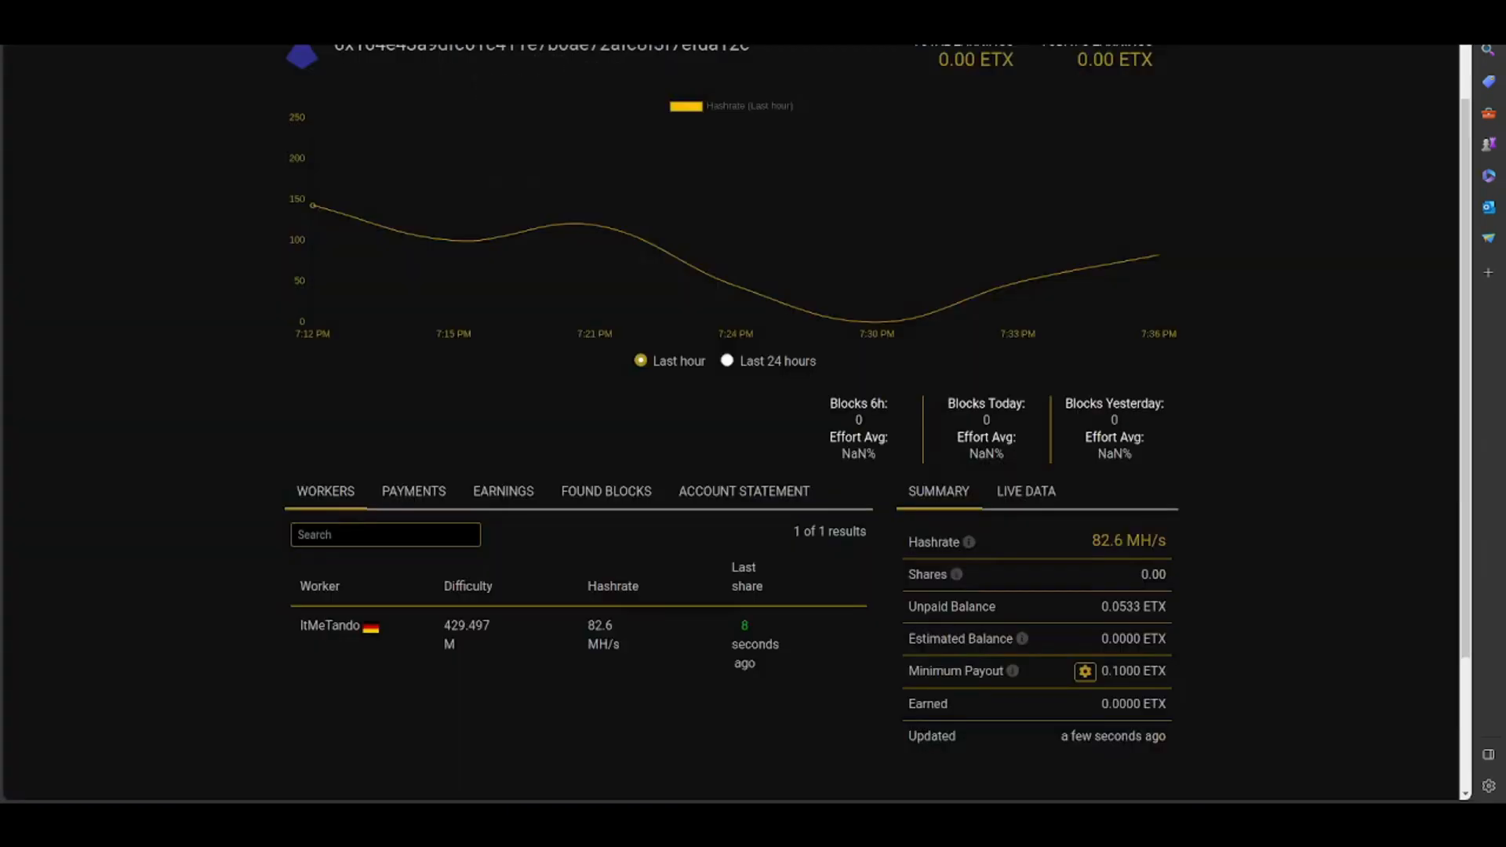
- Copy the German stratum server de.mining4people.com from the Etherchain pool page and enter it as lolMiner's pool server
{"action": "scroll", "coordinate": [411, 119], "scroll_direction": "up", "scroll_amount": 1}
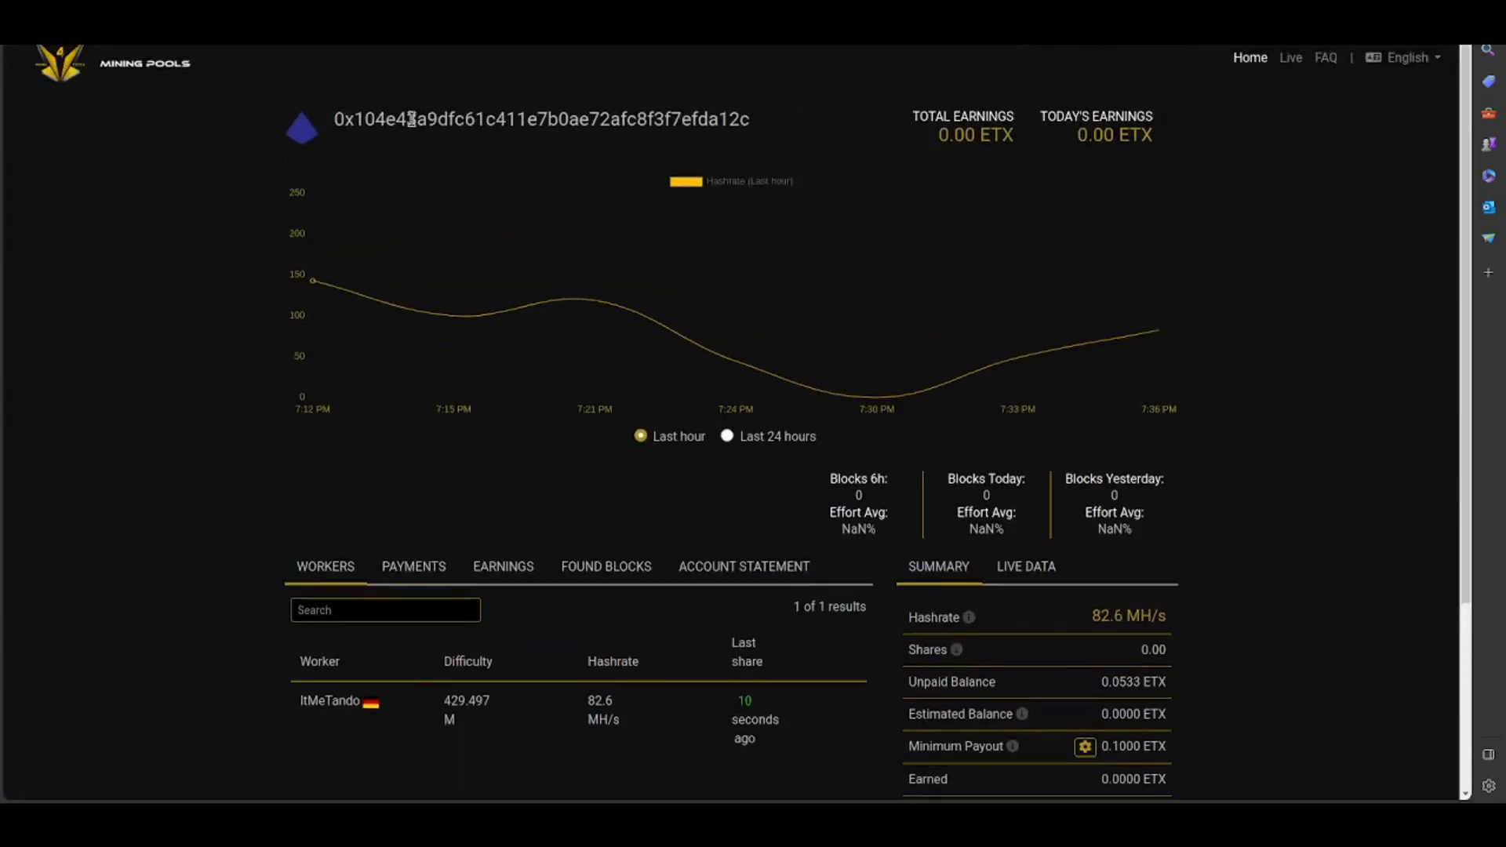
{"action": "left_click", "coordinate": [161, 71]}
{"action": "scroll", "coordinate": [495, 527], "scroll_direction": "down", "scroll_amount": 5}
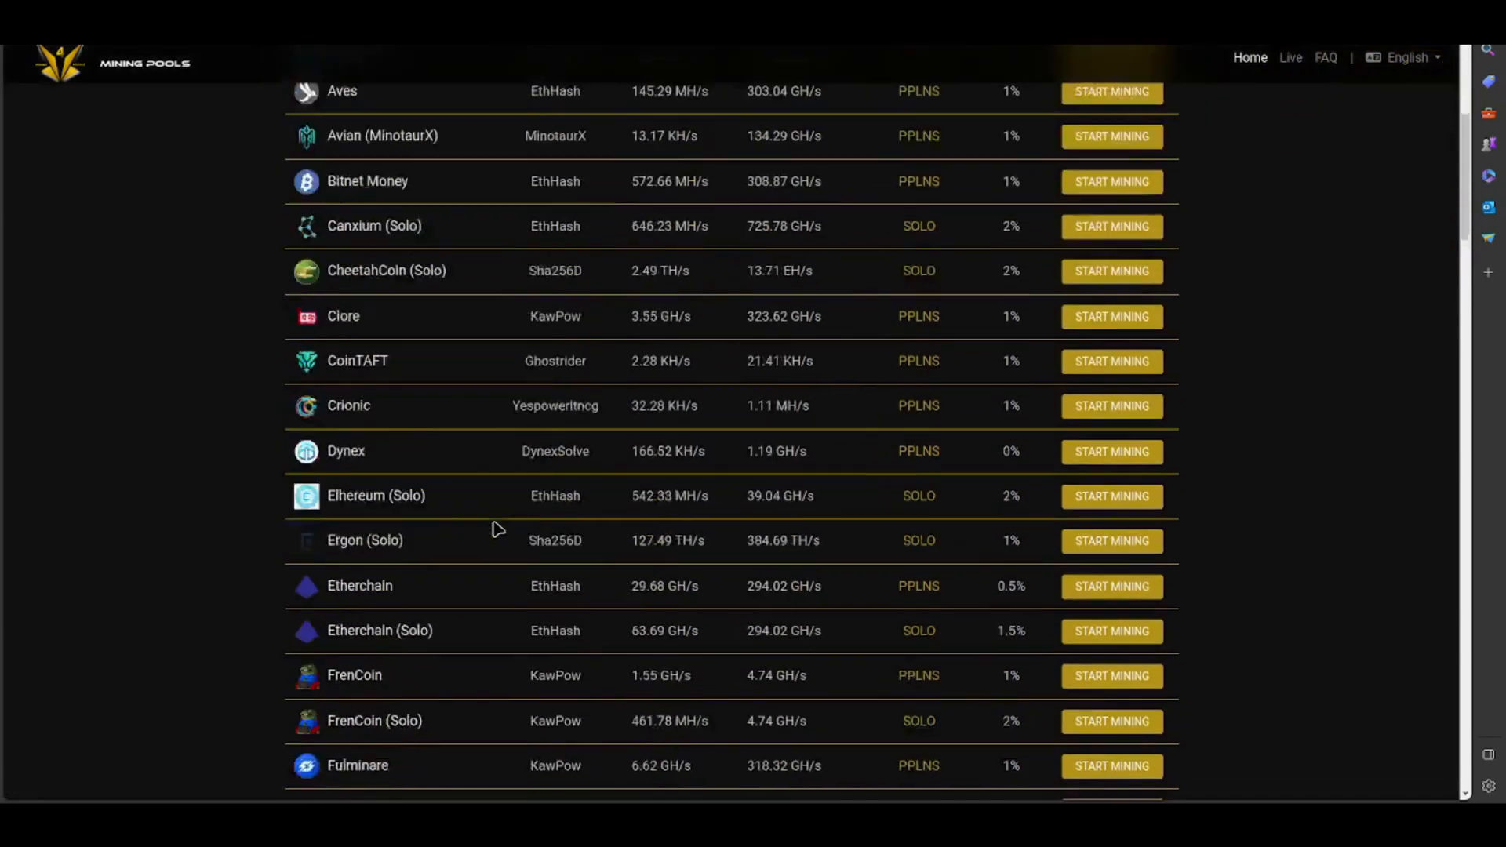
{"action": "scroll", "coordinate": [496, 527], "scroll_direction": "down", "scroll_amount": 1}
{"action": "left_click", "coordinate": [360, 539]}
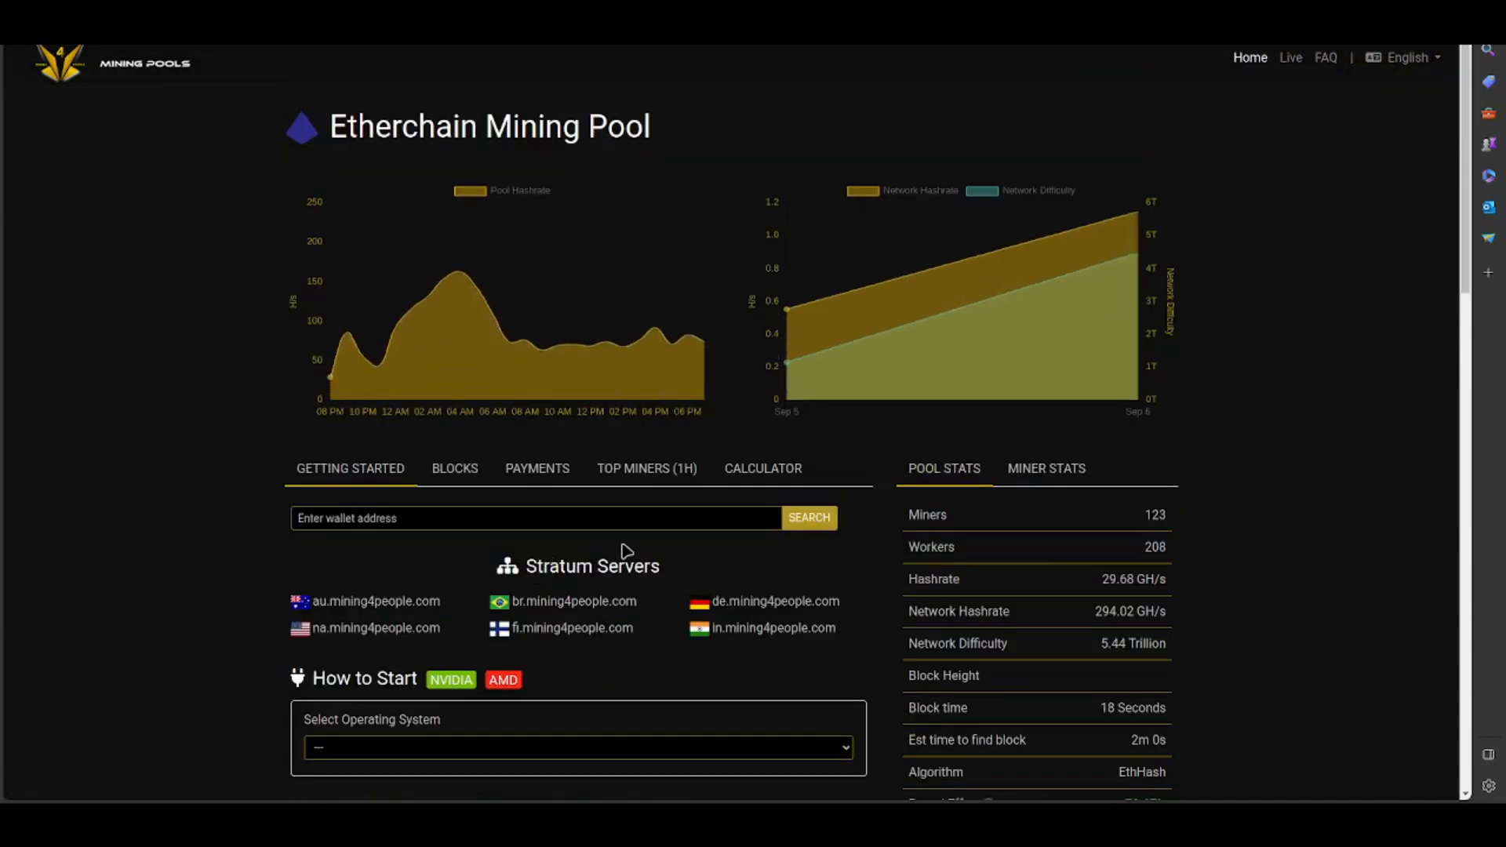
{"action": "left_click_drag", "start_coordinate": [841, 606], "coordinate": [710, 606]}
{"action": "key", "text": "ctrl+c"}
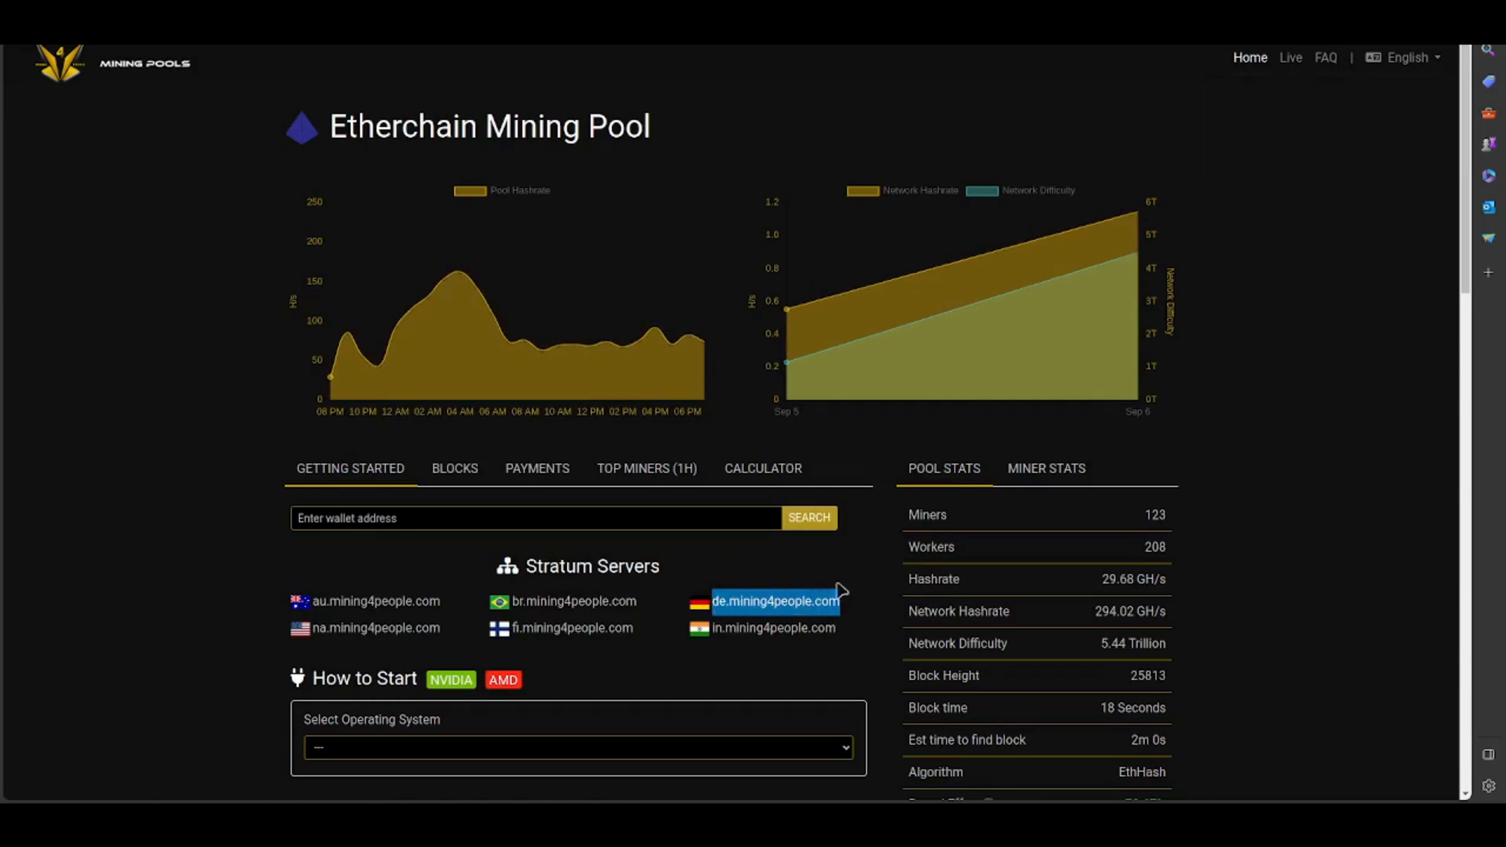
{"action": "left_click", "coordinate": [207, 17]}
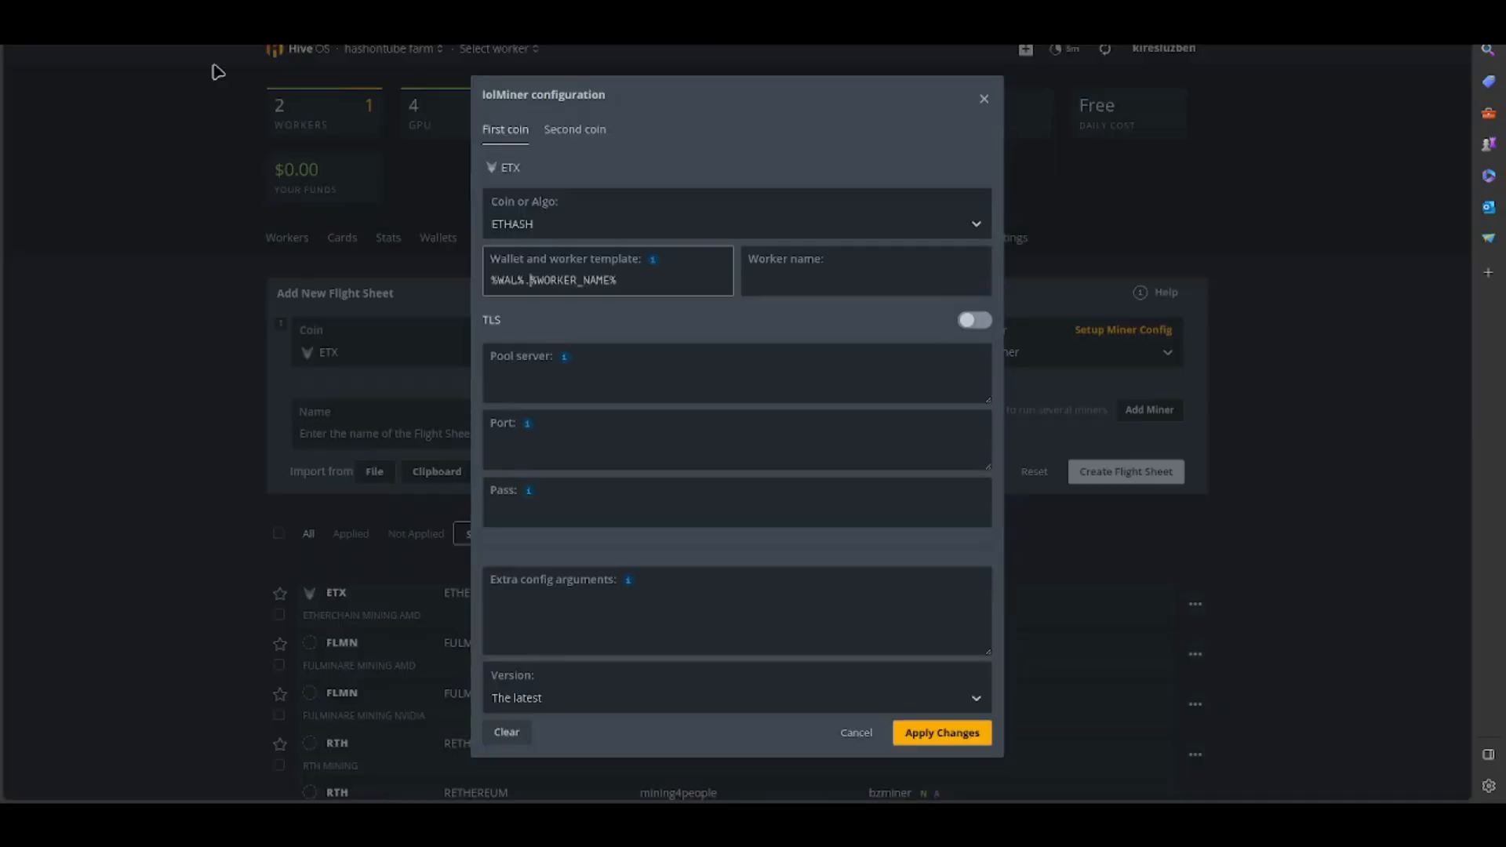
{"action": "left_click", "coordinate": [520, 378]}
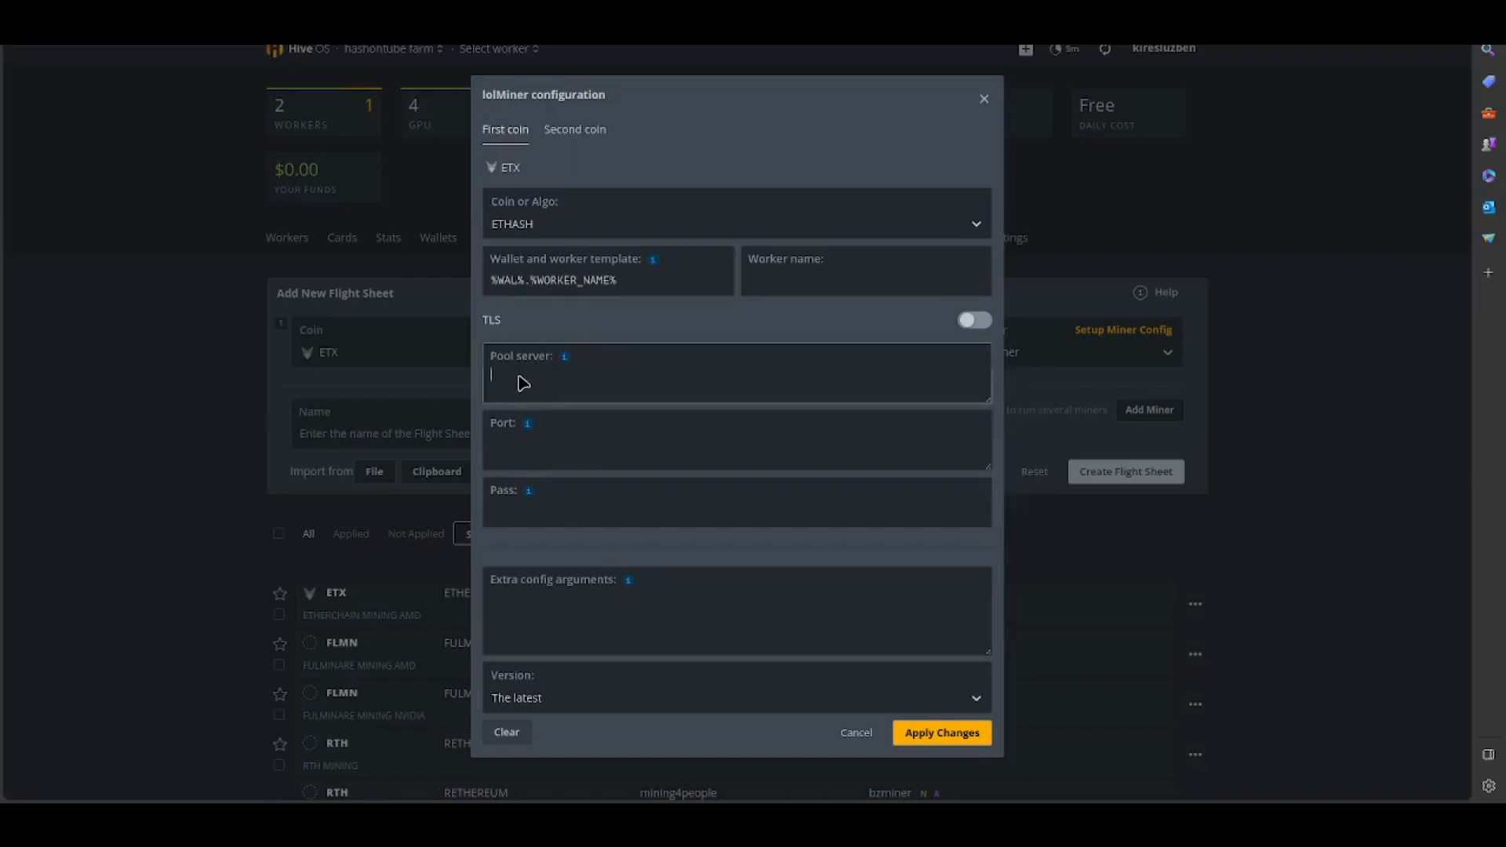
{"action": "key", "text": "ctrl+v"}
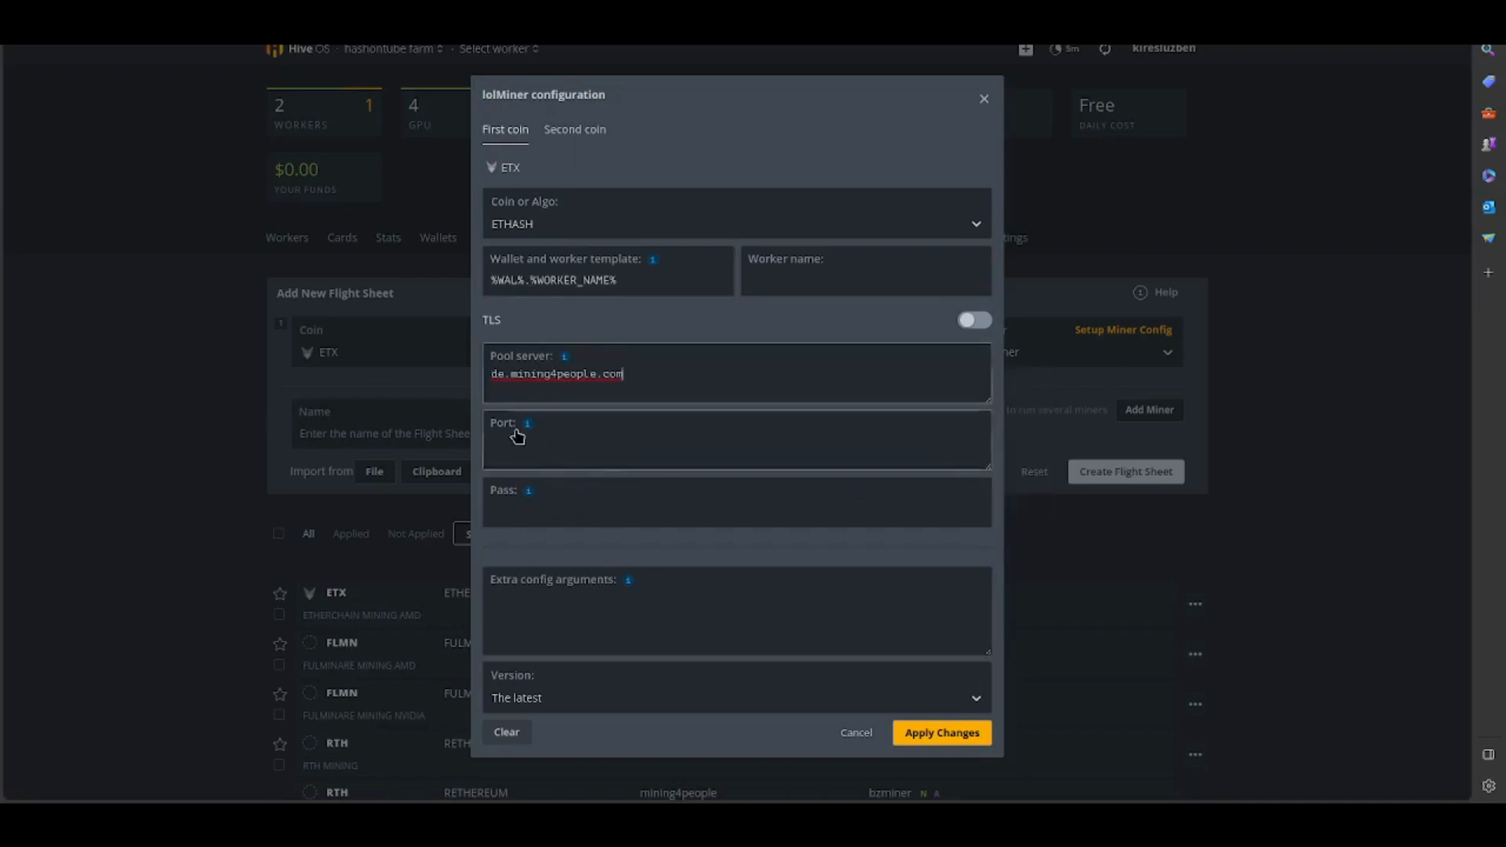
- Copy port 4080 from the Etherchain pool page into the lolMiner configuration and fill in the pool password
{"action": "mouse_move", "coordinate": [527, 430]}
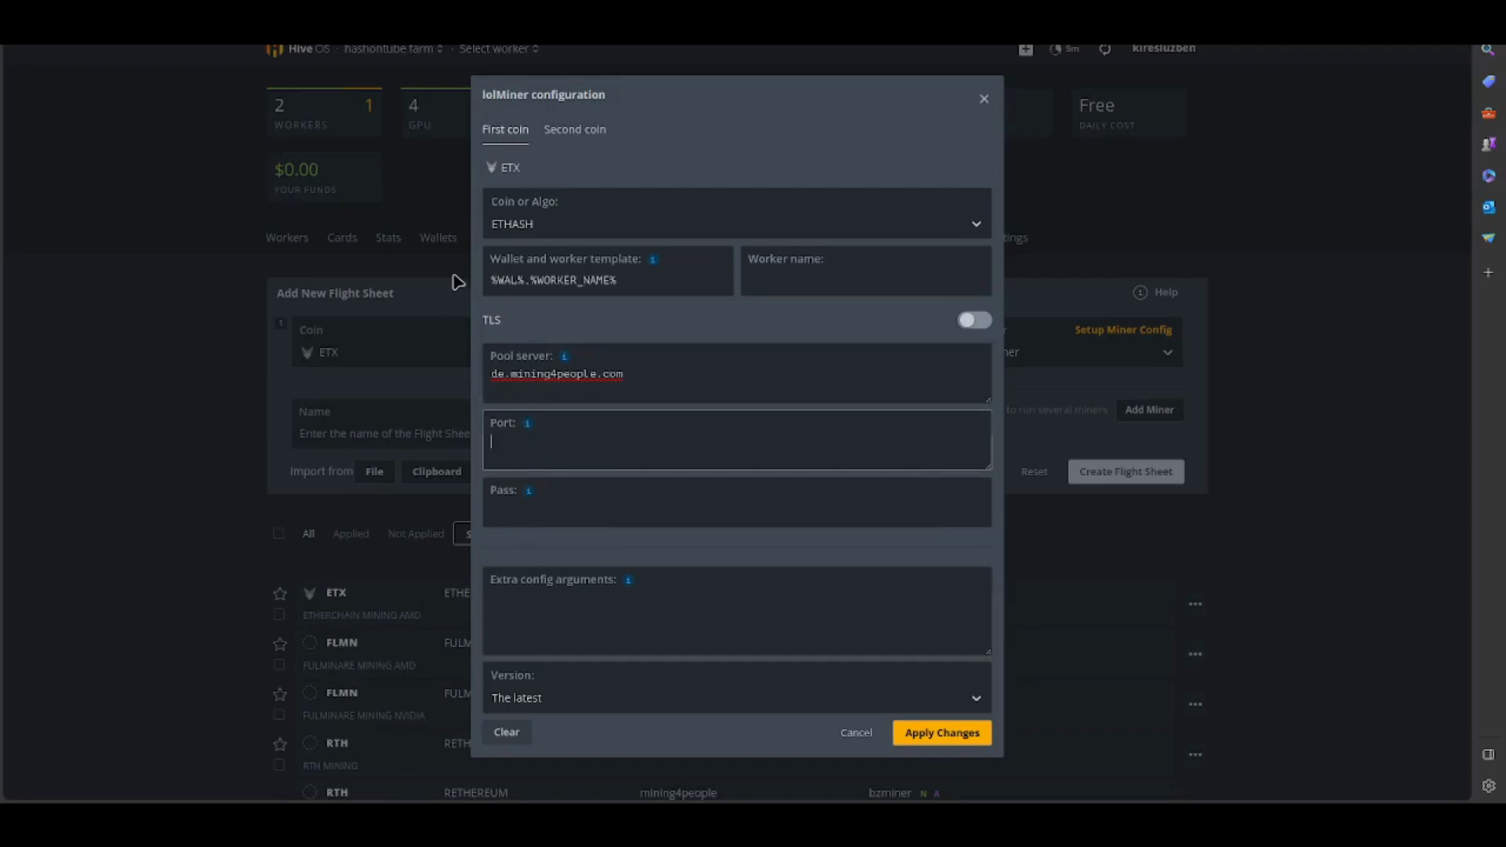
{"action": "key", "text": "ctrl+Tab"}
{"action": "scroll", "coordinate": [854, 523], "scroll_direction": "down", "scroll_amount": 5}
{"action": "scroll", "coordinate": [858, 526], "scroll_direction": "down", "scroll_amount": 1}
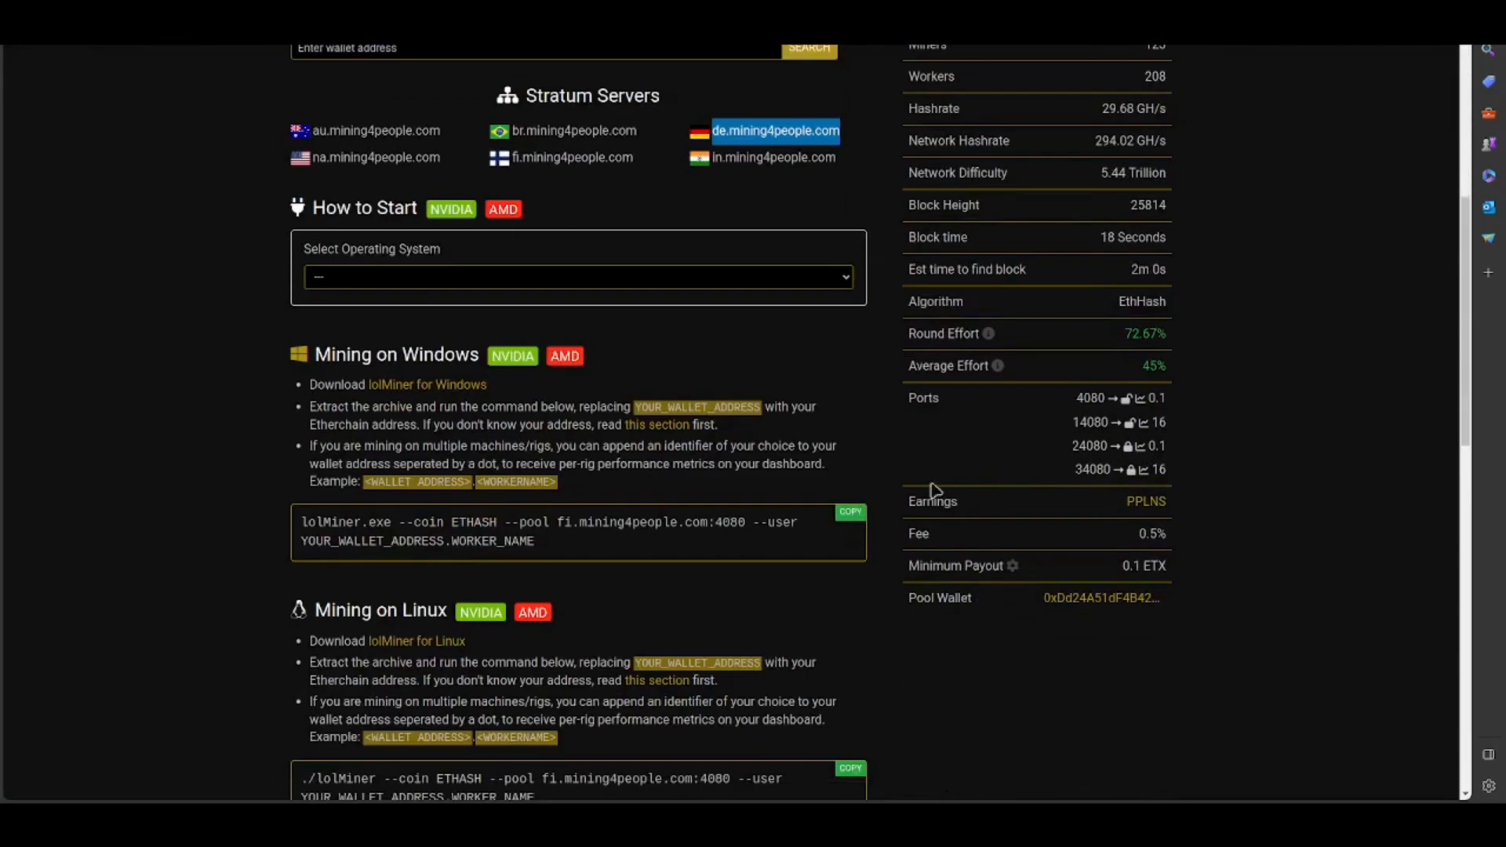
{"action": "double_click", "coordinate": [1086, 398]}
{"action": "key", "text": "ctrl+c"}
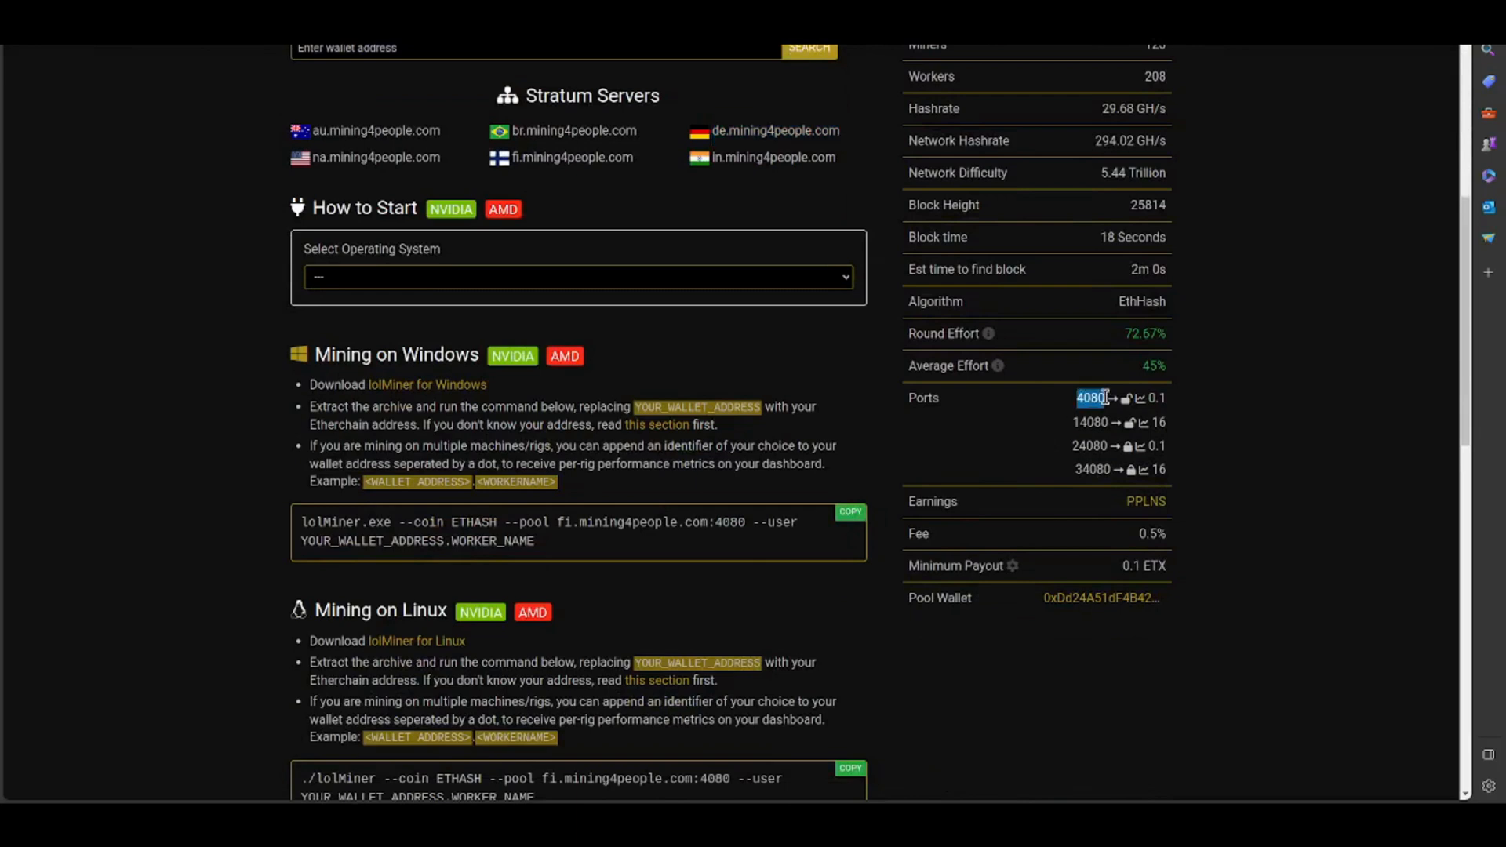
{"action": "key", "text": "ctrl+shift+Tab"}
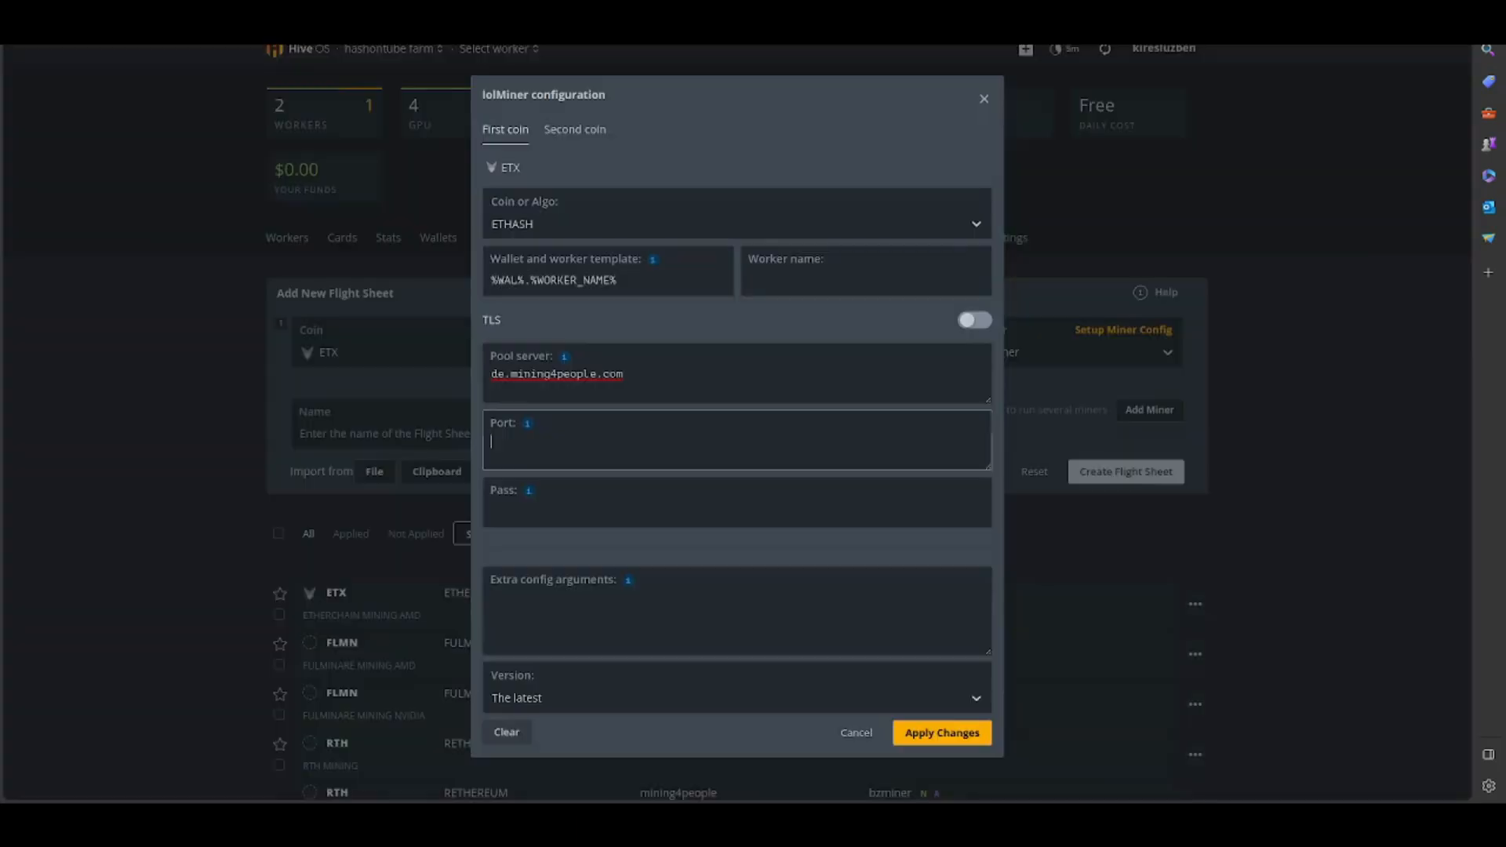
{"action": "left_click", "coordinate": [551, 448]}
{"action": "left_click", "coordinate": [496, 437]}
{"action": "key", "text": "ctrl+v"}
{"action": "left_click", "coordinate": [532, 511]}
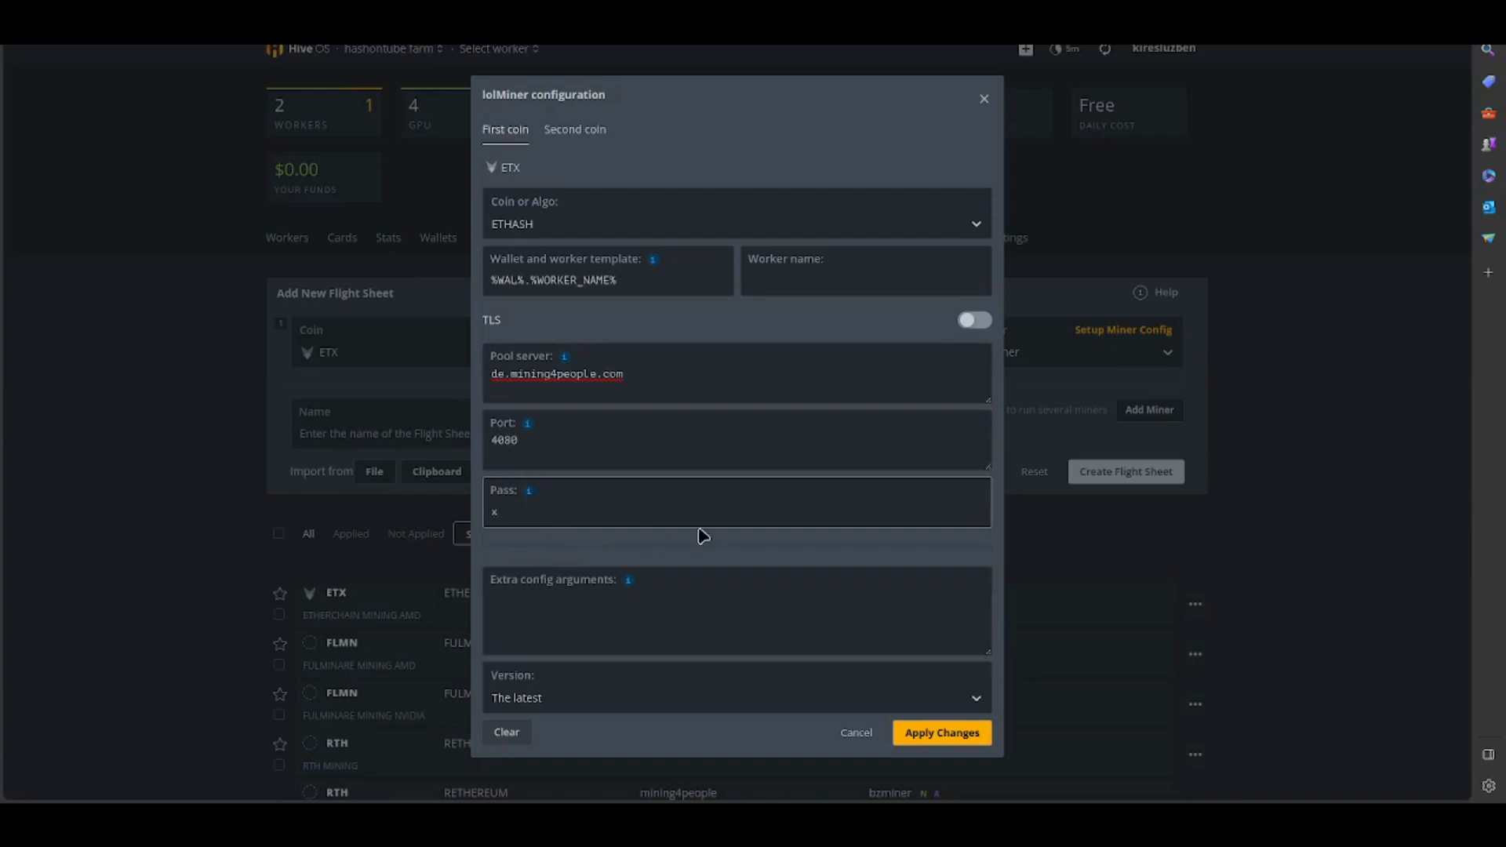
- Add the extra config argument --devices NVIDIA and apply the lolMiner configuration
{"action": "mouse_move", "coordinate": [626, 580]}
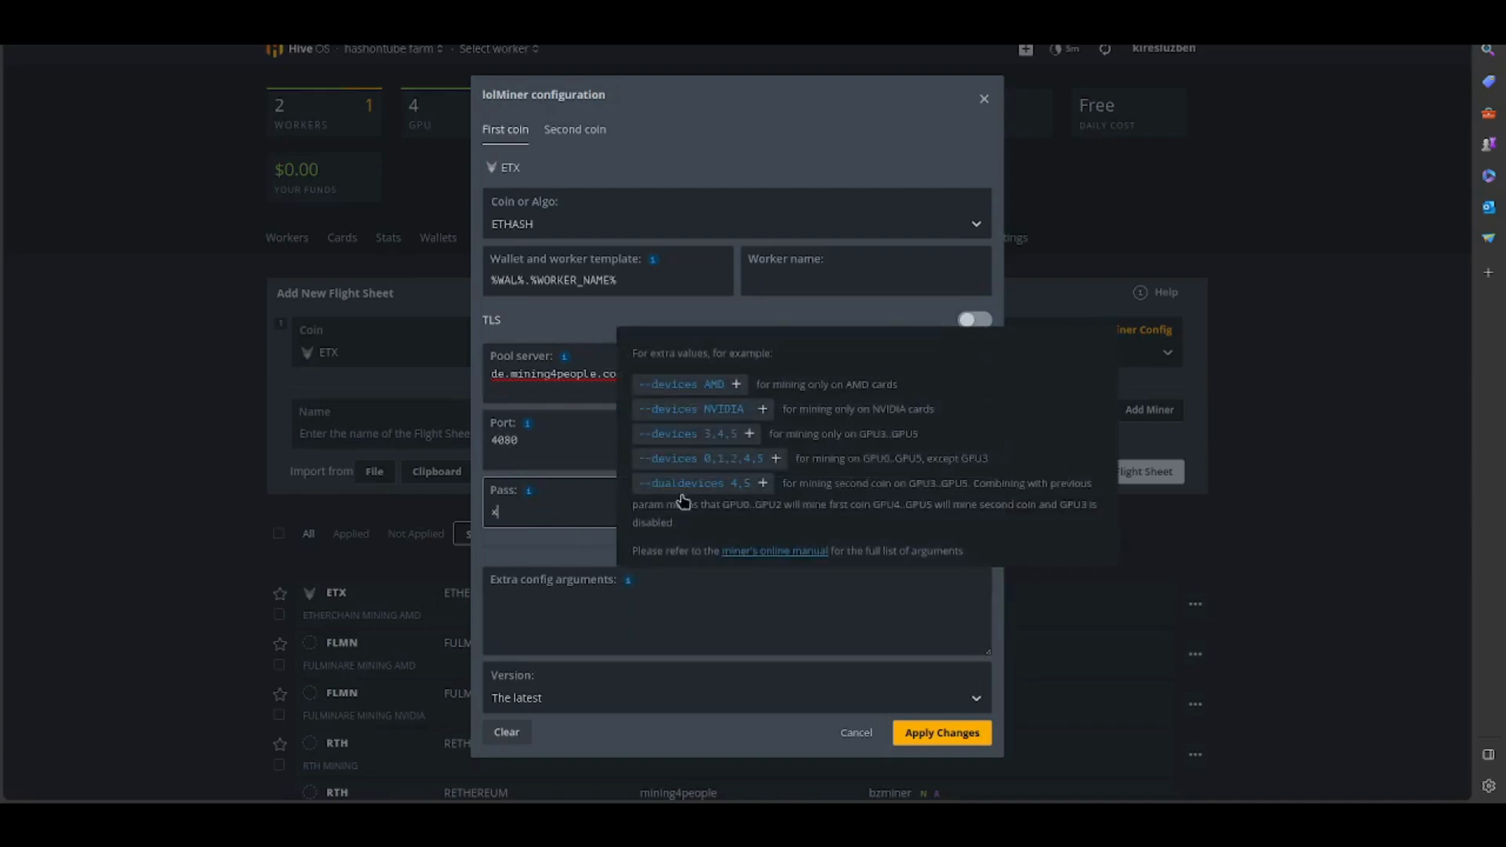
{"action": "left_click", "coordinate": [712, 412]}
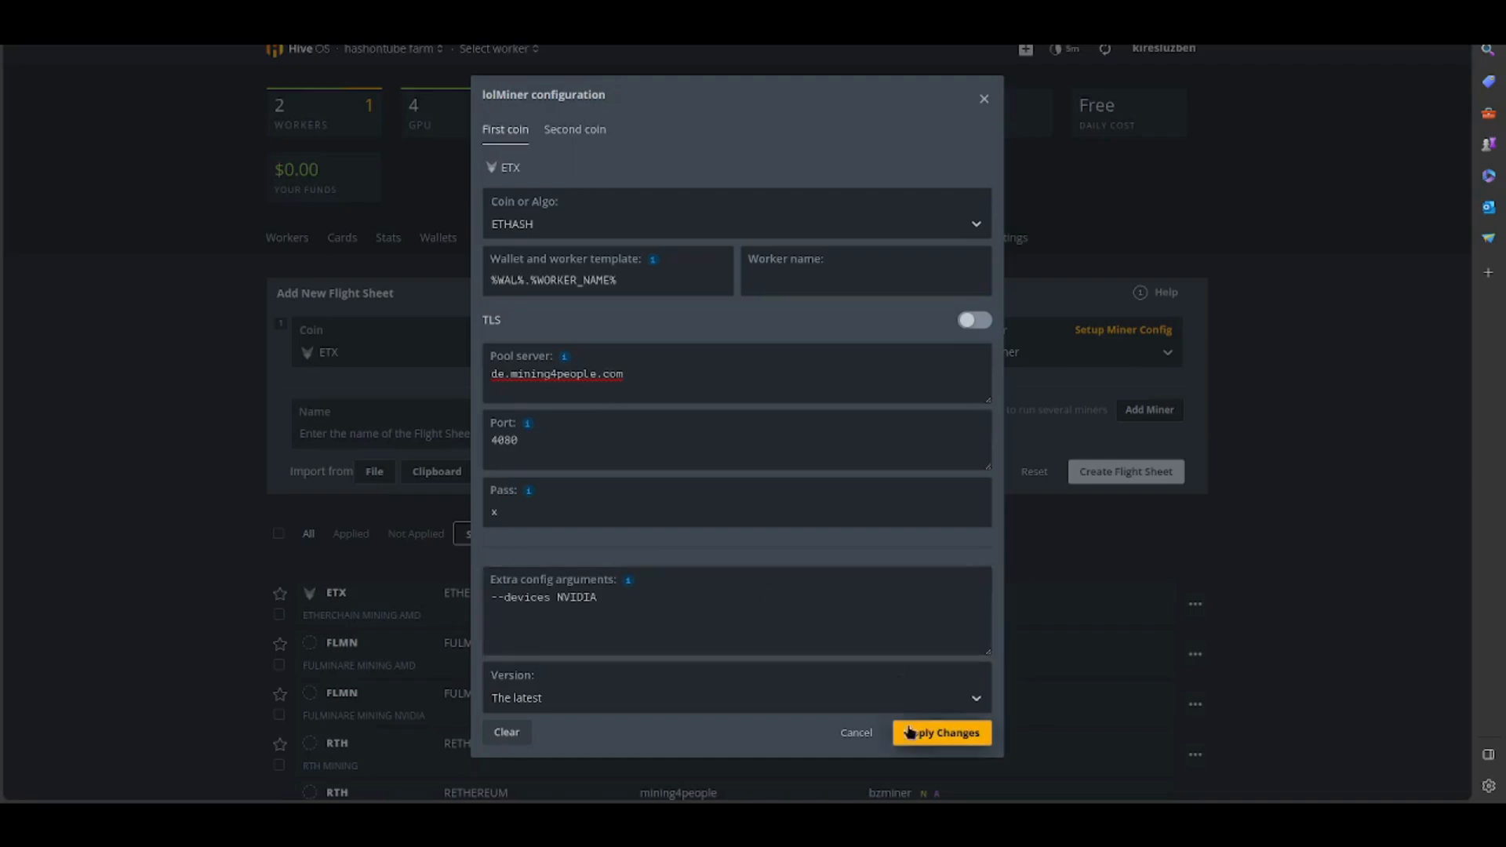
{"action": "left_click", "coordinate": [941, 733]}
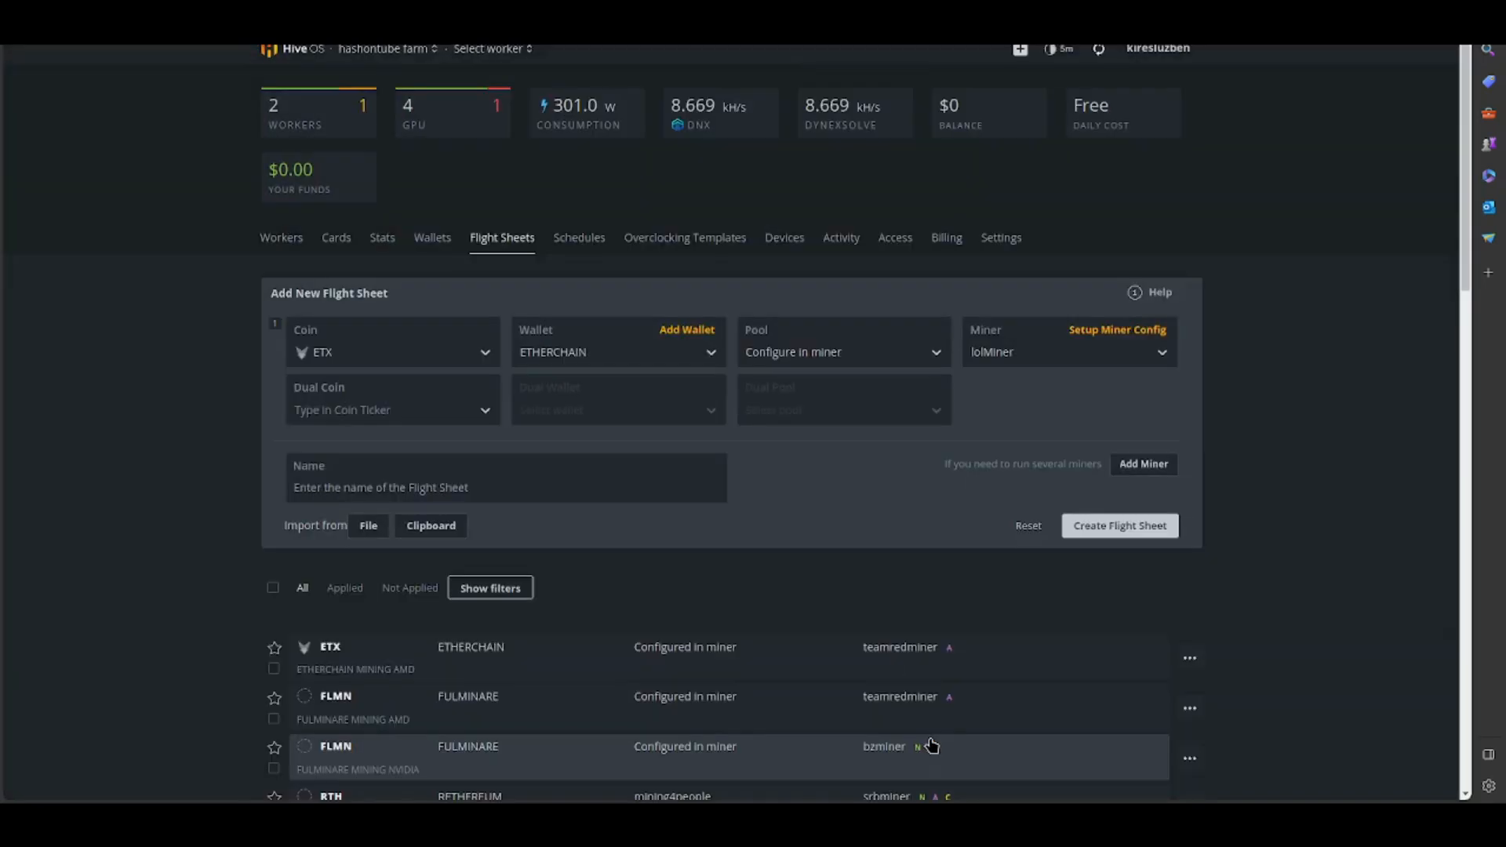
- Name the flight sheet ETHERCHAIN MINING NVIDIA, create it and return to the farm's workers list
{"action": "left_click", "coordinate": [518, 483]}
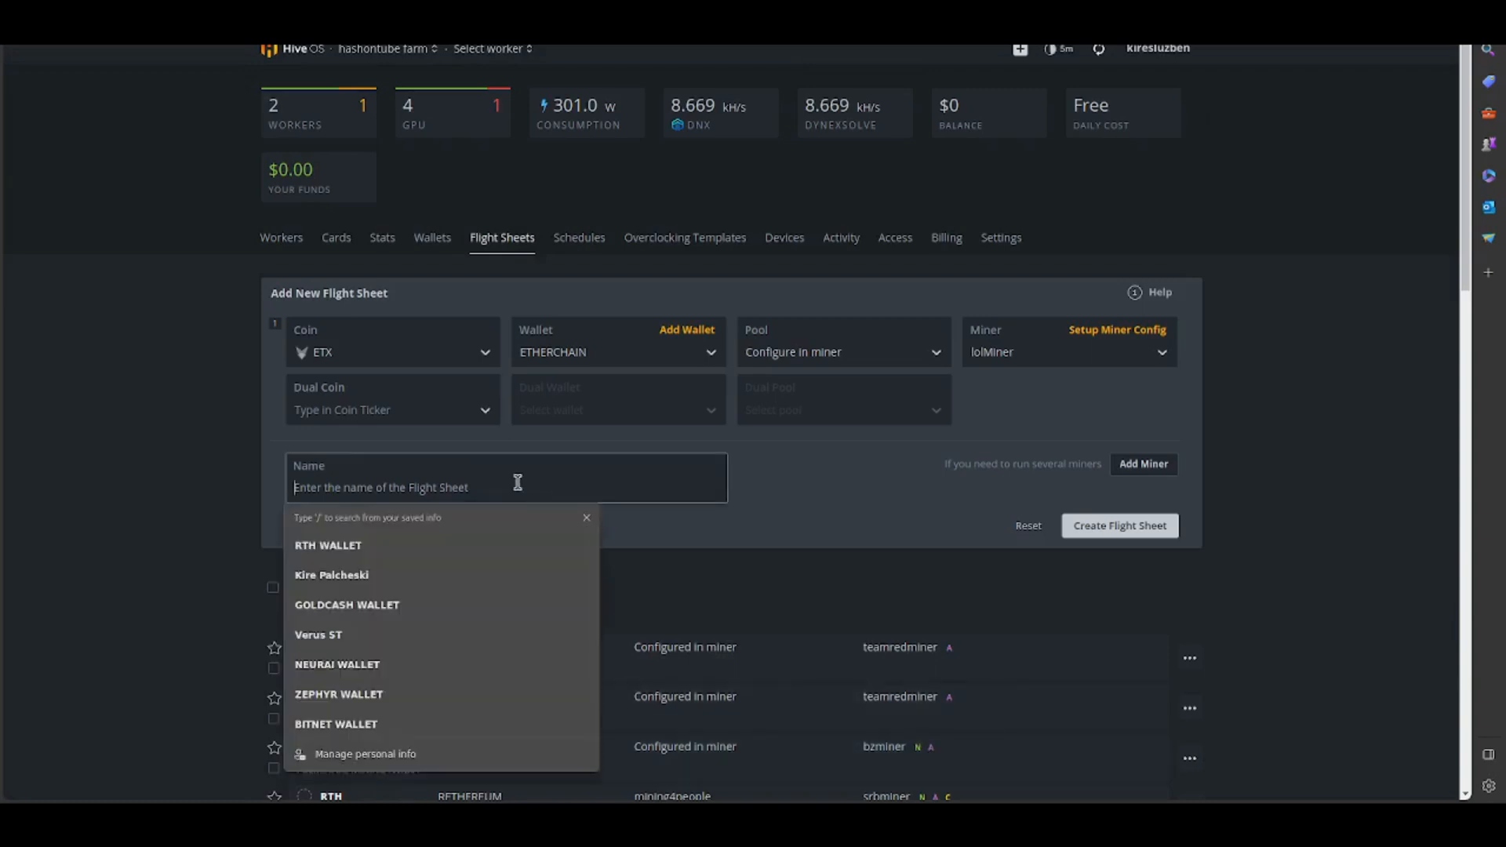
{"action": "type", "text": "ETHERCHAIN MINING NVIDIA"}
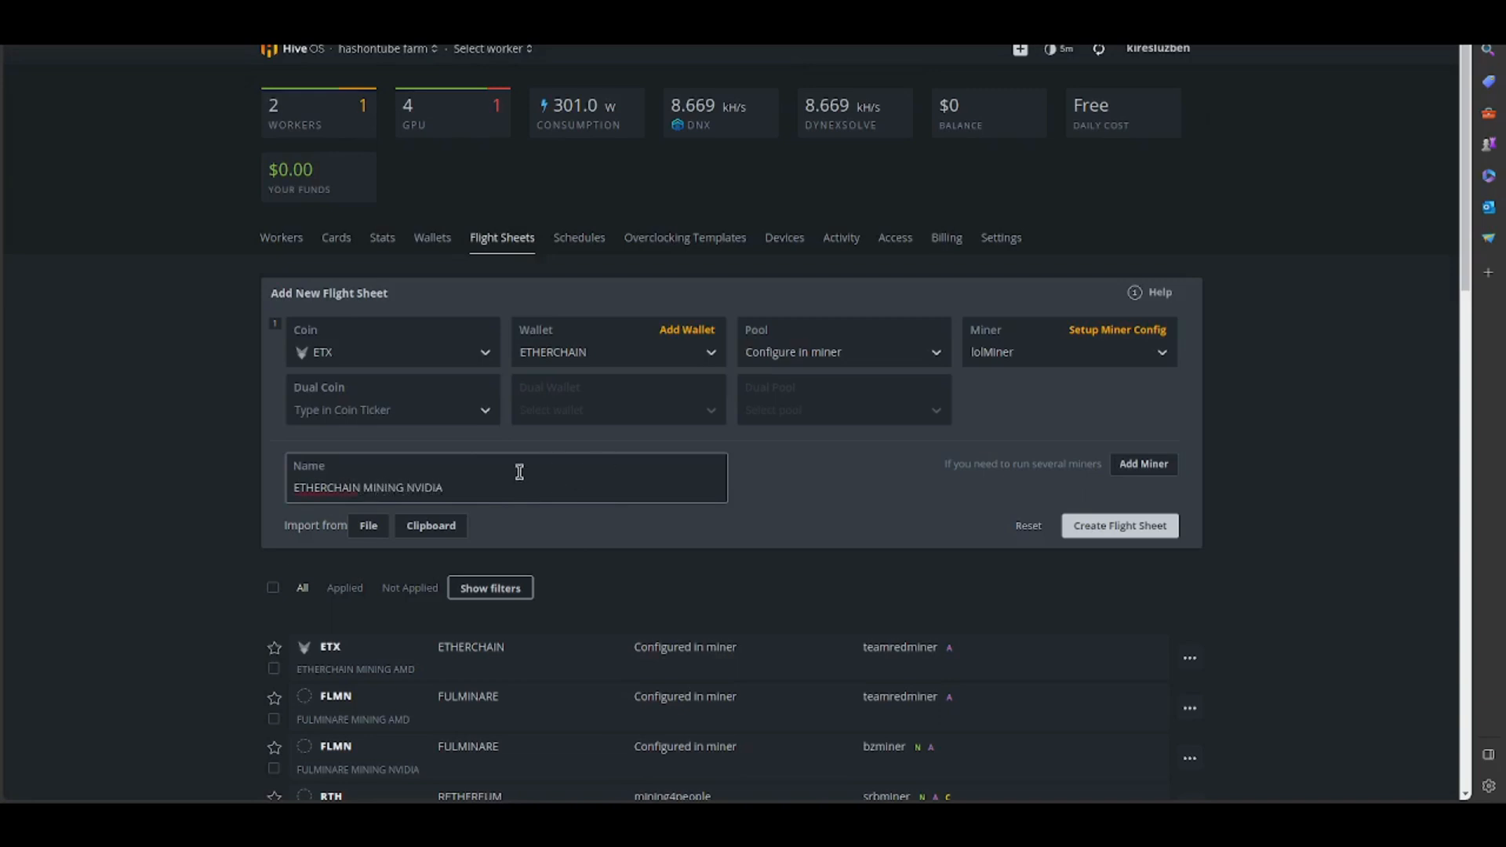
{"action": "left_click", "coordinate": [1116, 533]}
{"action": "scroll", "coordinate": [1116, 531], "scroll_direction": "down", "scroll_amount": 7}
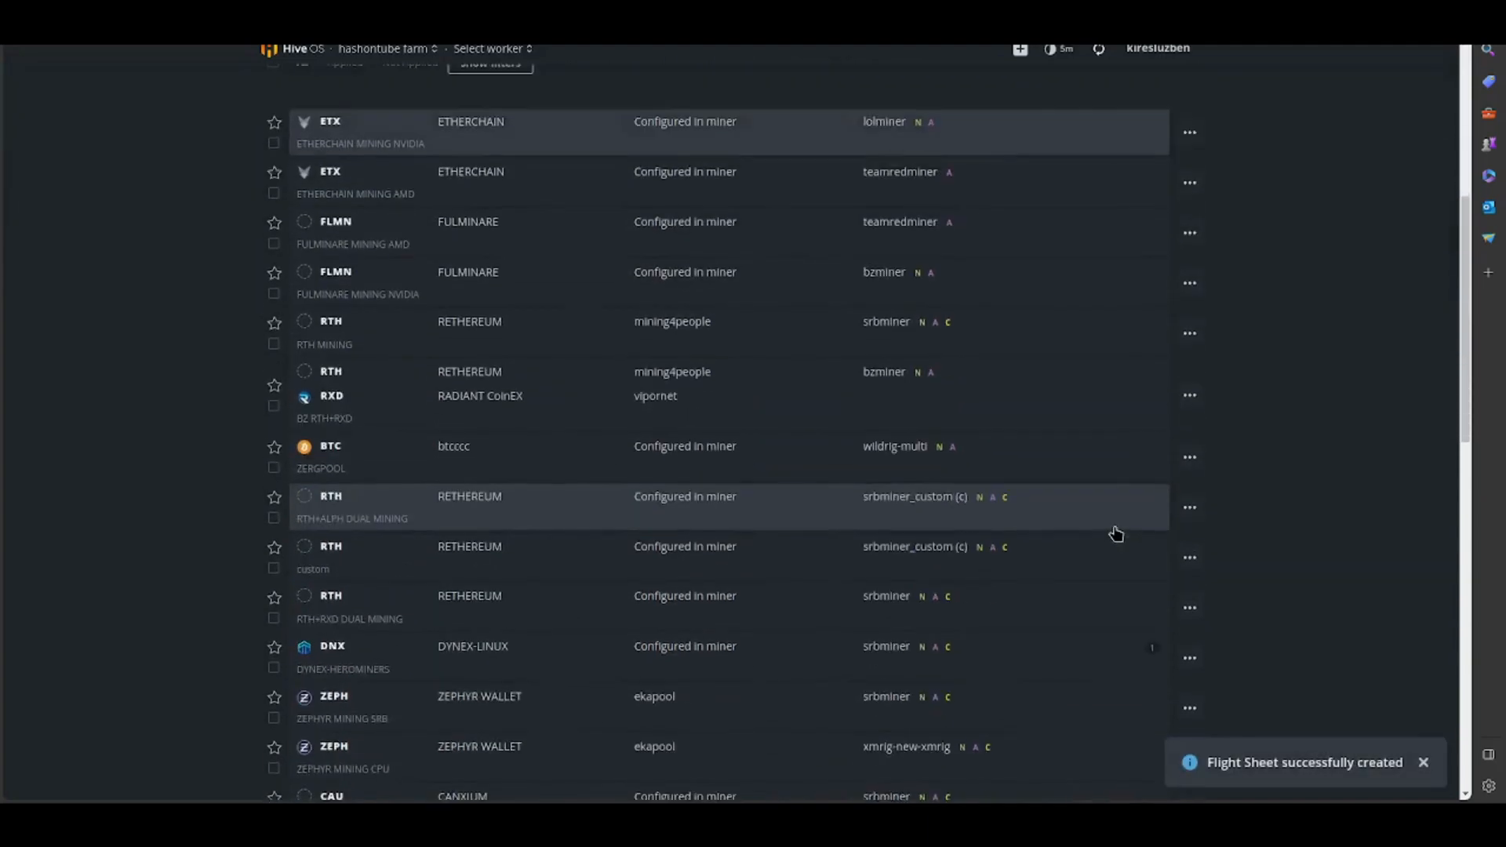
{"action": "scroll", "coordinate": [1115, 536], "scroll_direction": "up", "scroll_amount": 8}
{"action": "left_click", "coordinate": [284, 237]}
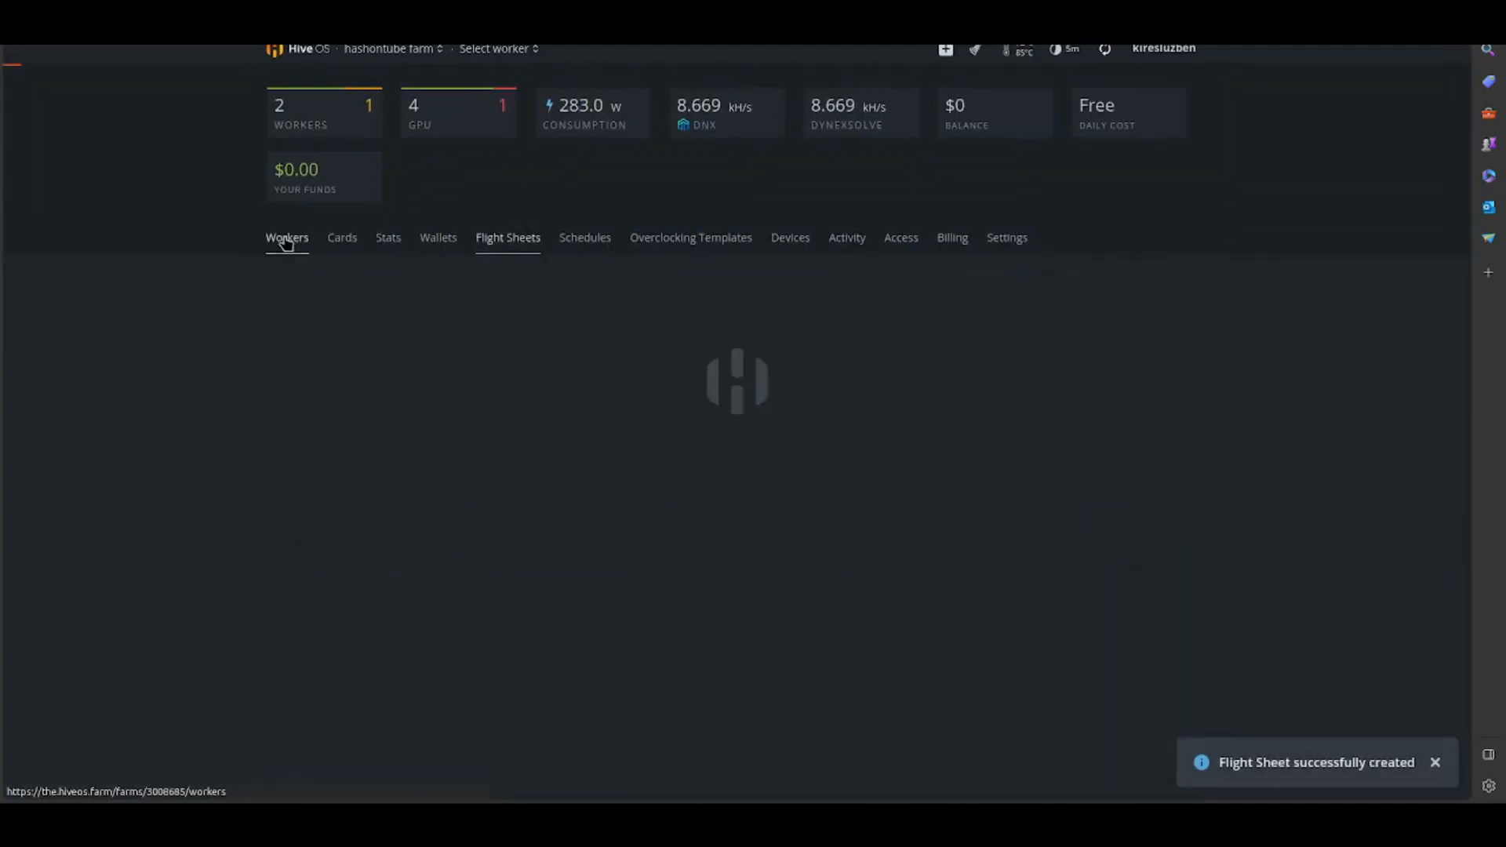
- Open the ethashb3 overclocking configuration of the RTX 3060 Ti worker and save it
{"action": "left_click", "coordinate": [321, 348]}
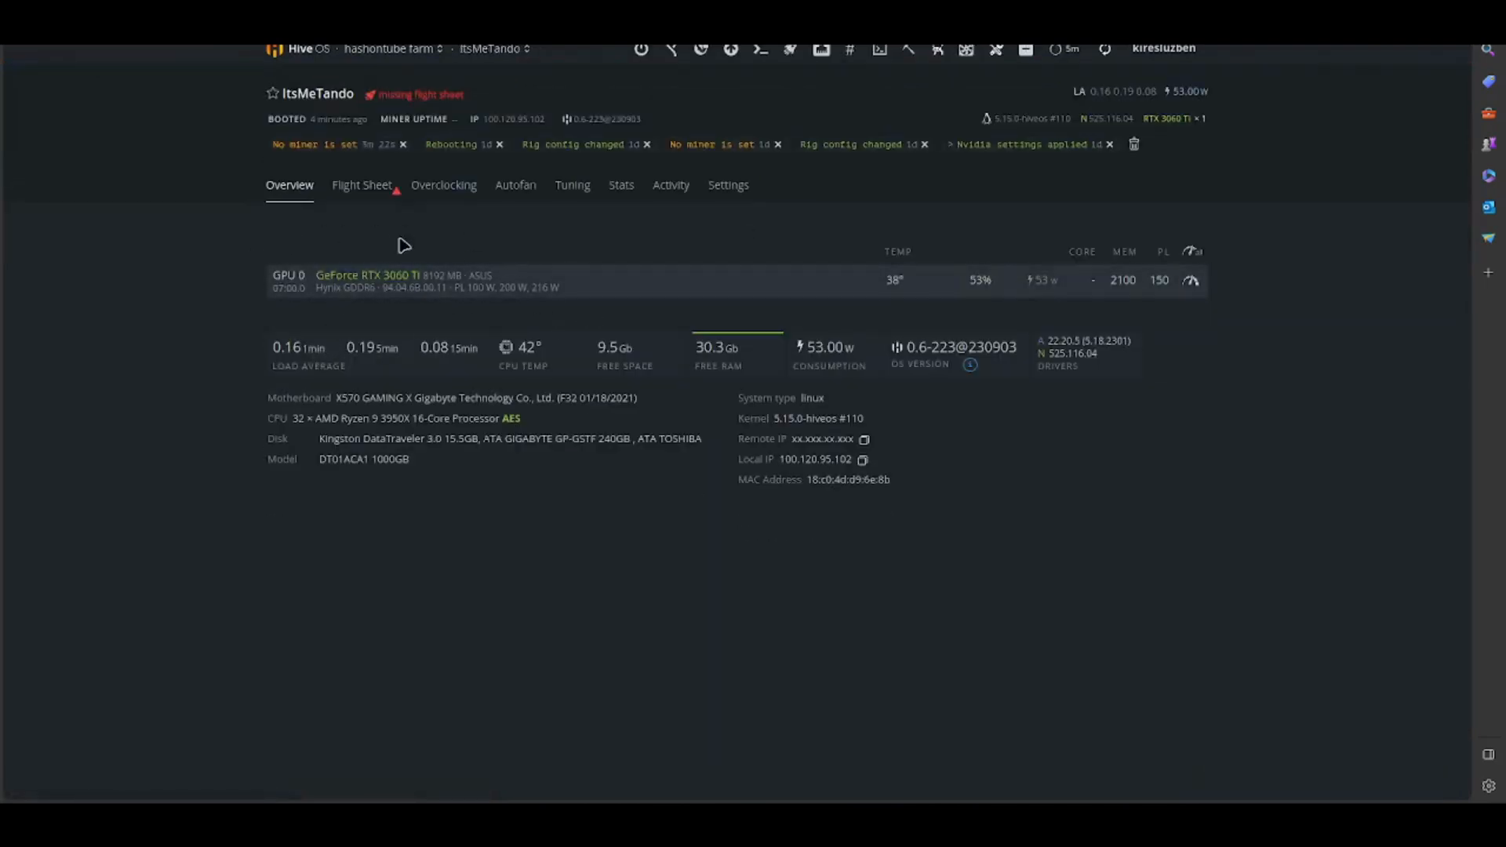
{"action": "left_click", "coordinate": [455, 189]}
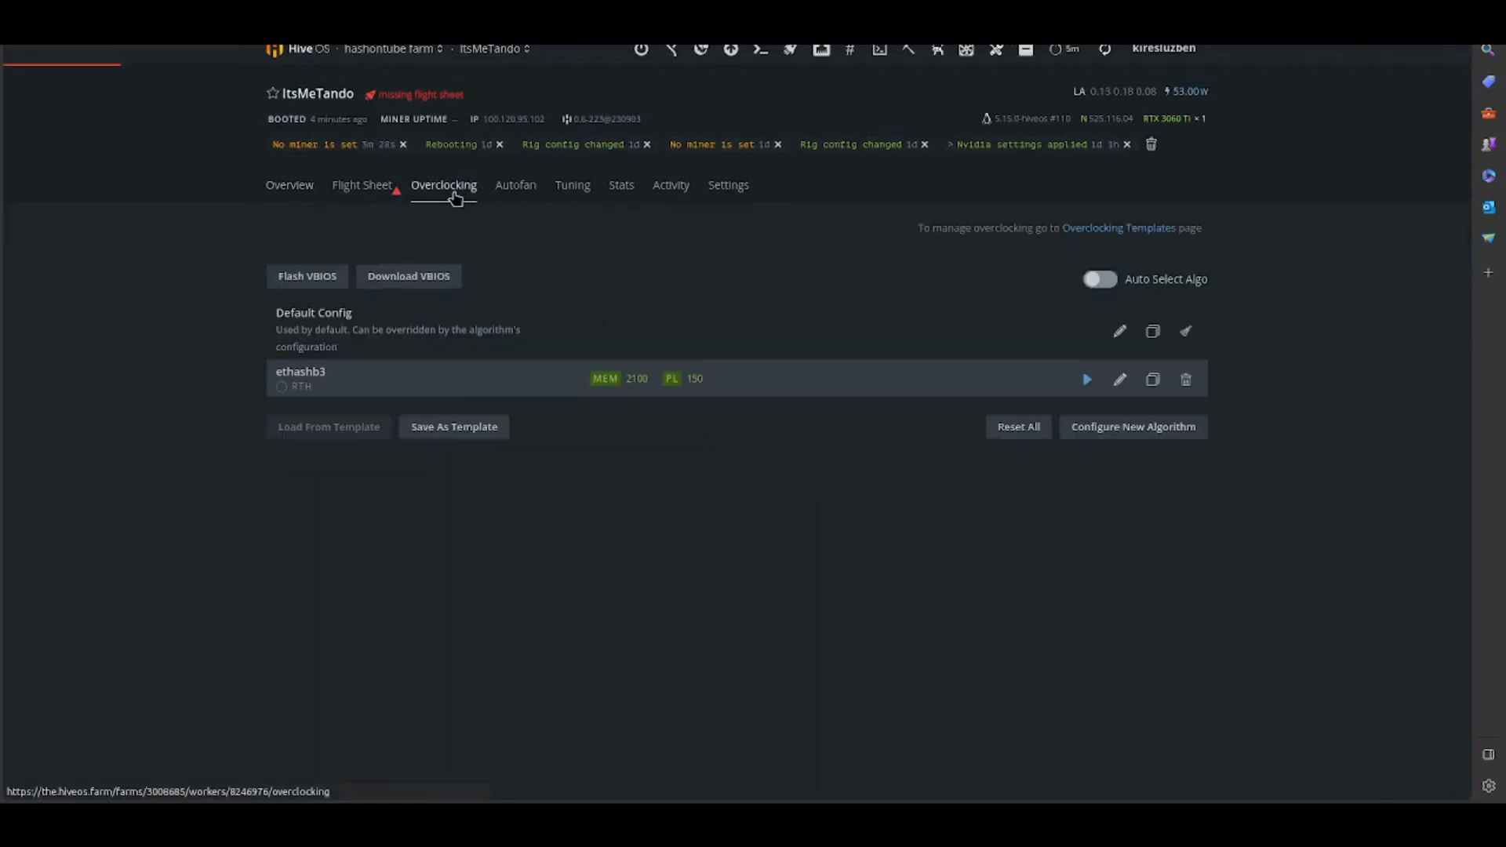
{"action": "left_click", "coordinate": [1120, 379]}
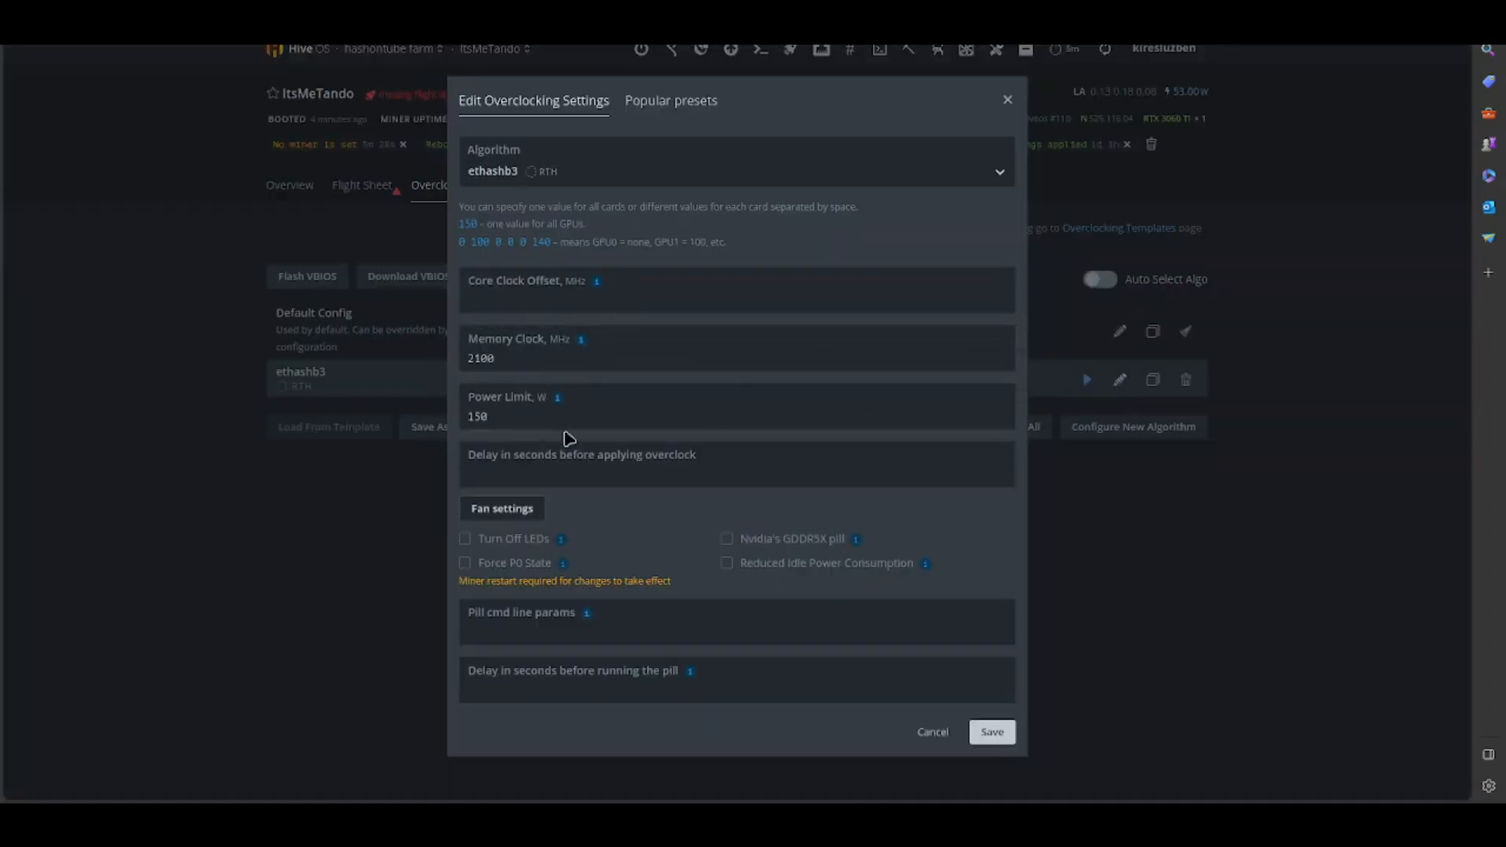
{"action": "left_click", "coordinate": [991, 732]}
- Apply the ETHERCHAIN MINING NVIDIA flight sheet to the RTX 3060 Ti worker
{"action": "left_click", "coordinate": [362, 185]}
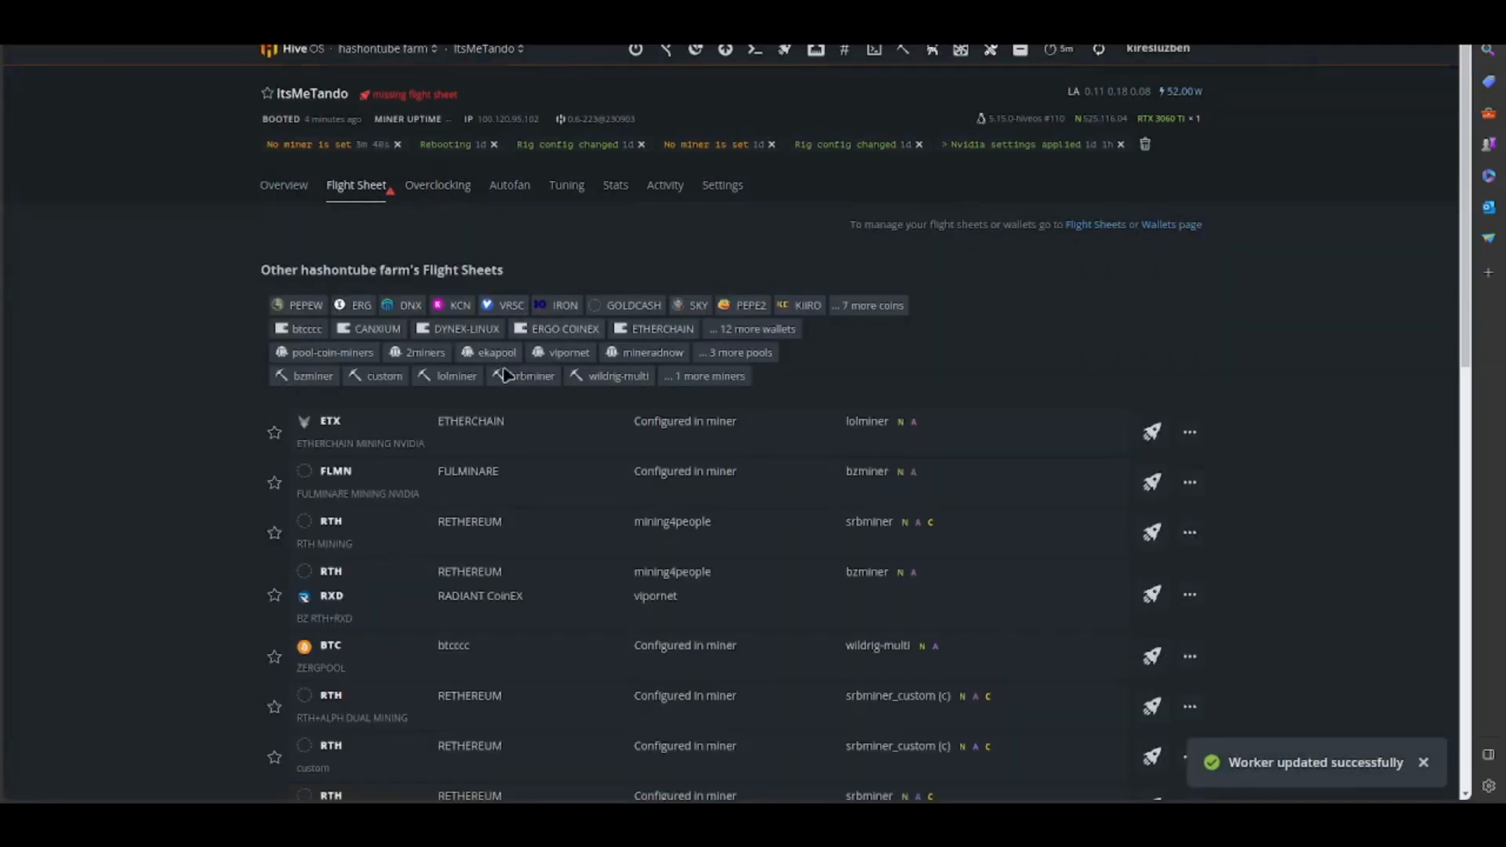
{"action": "left_click", "coordinate": [522, 439]}
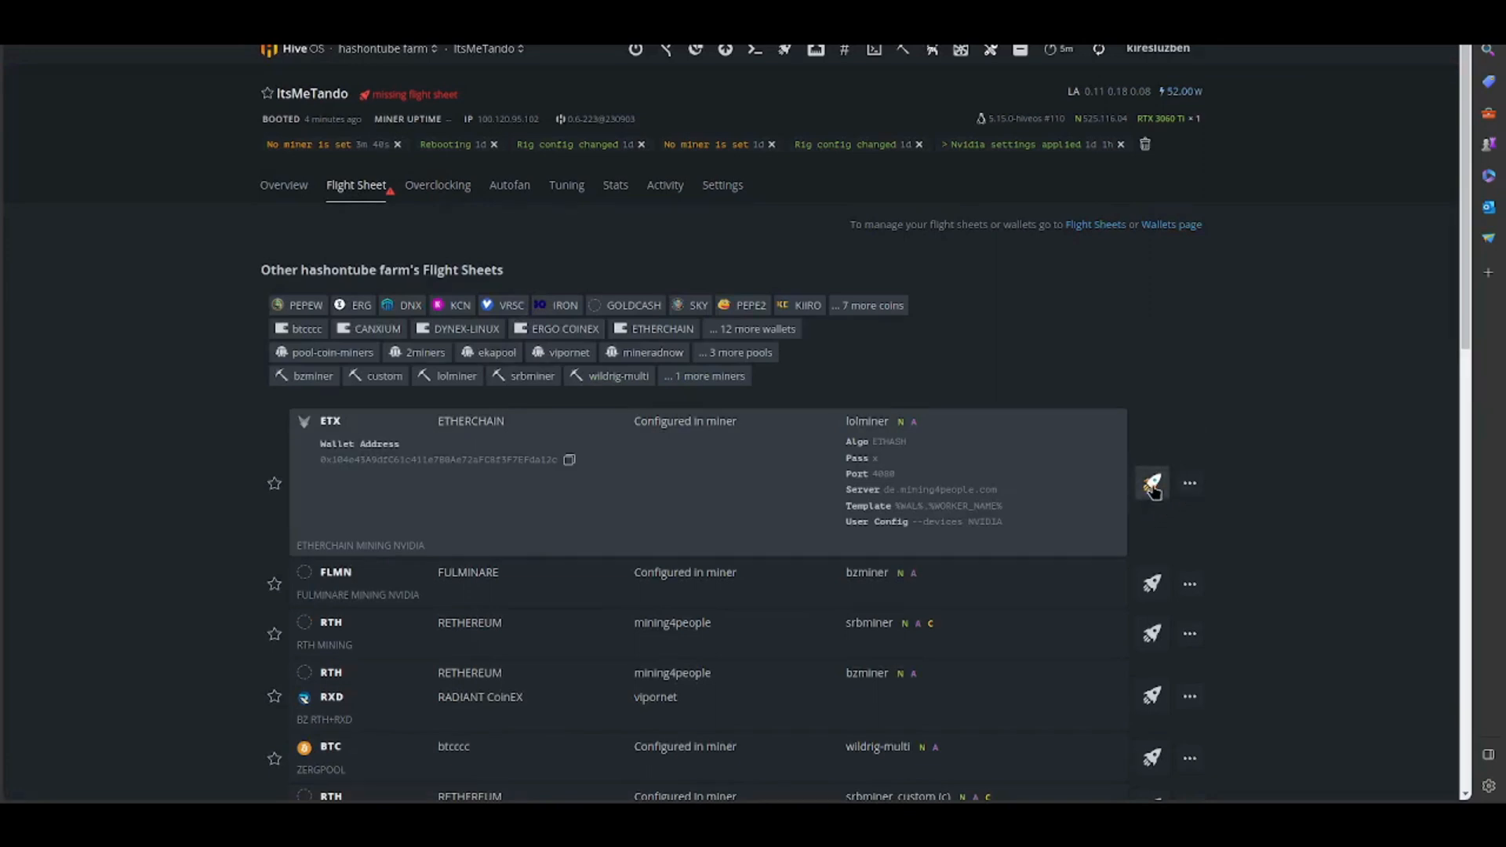
{"action": "left_click", "coordinate": [1152, 484]}
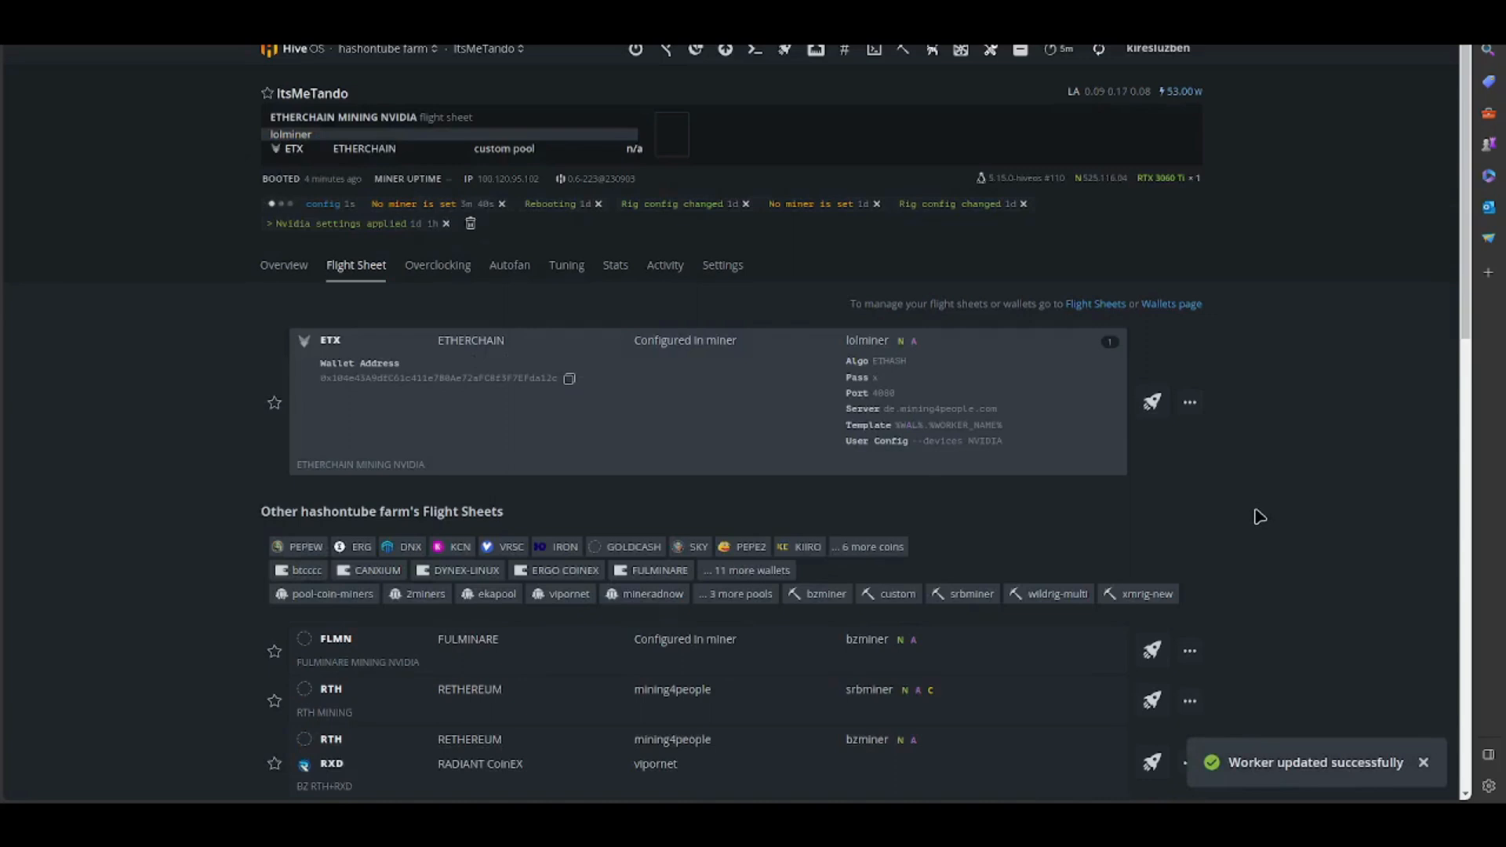
- Return to the worker's overview and examine lolMiner's console output
{"action": "left_click", "coordinate": [276, 275]}
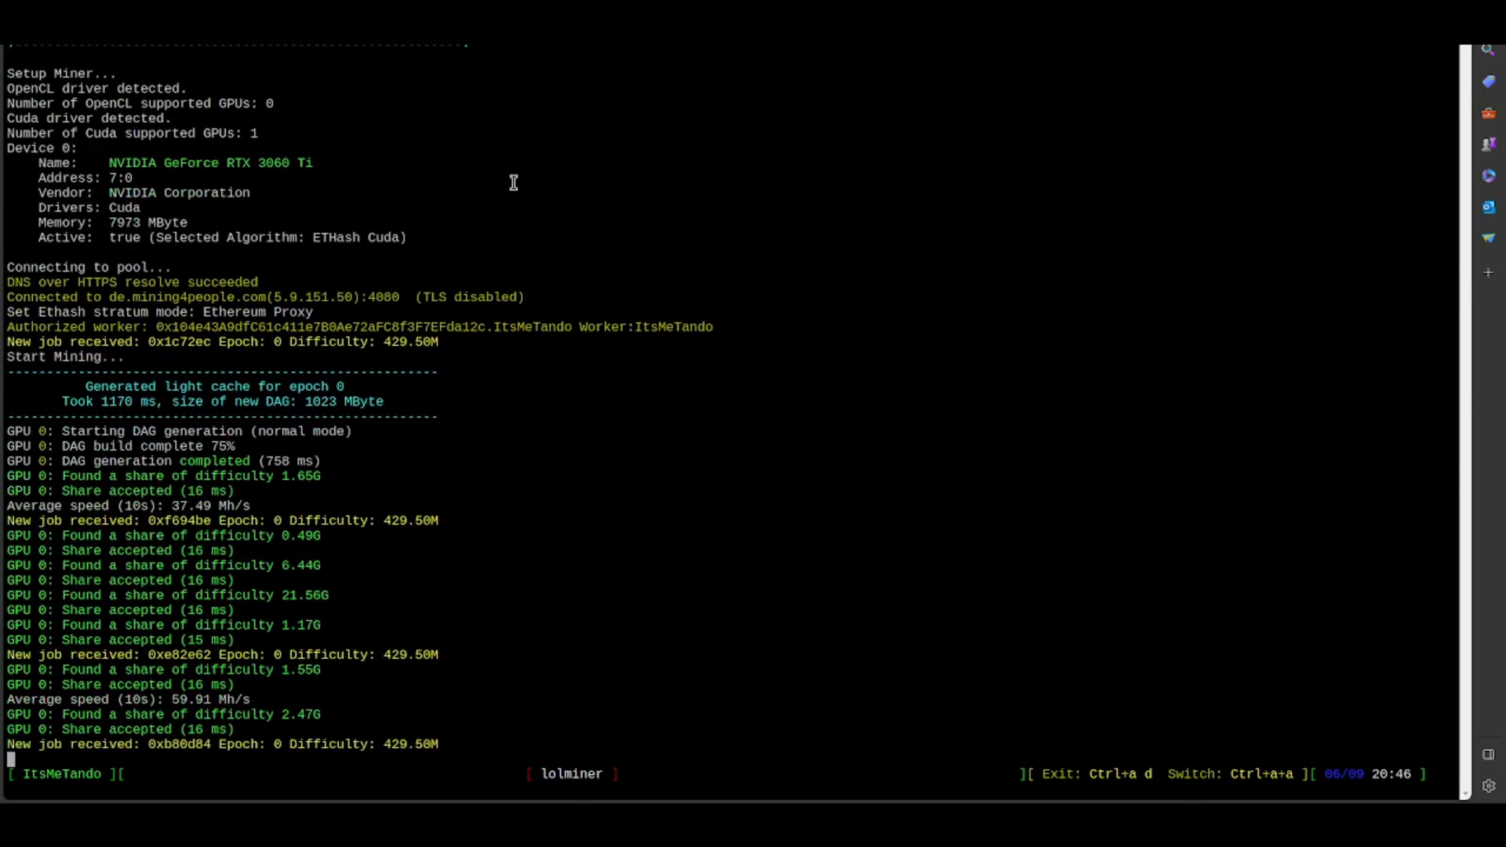
{"action": "key", "text": "ctrl+a"}
{"action": "key", "text": "w"}
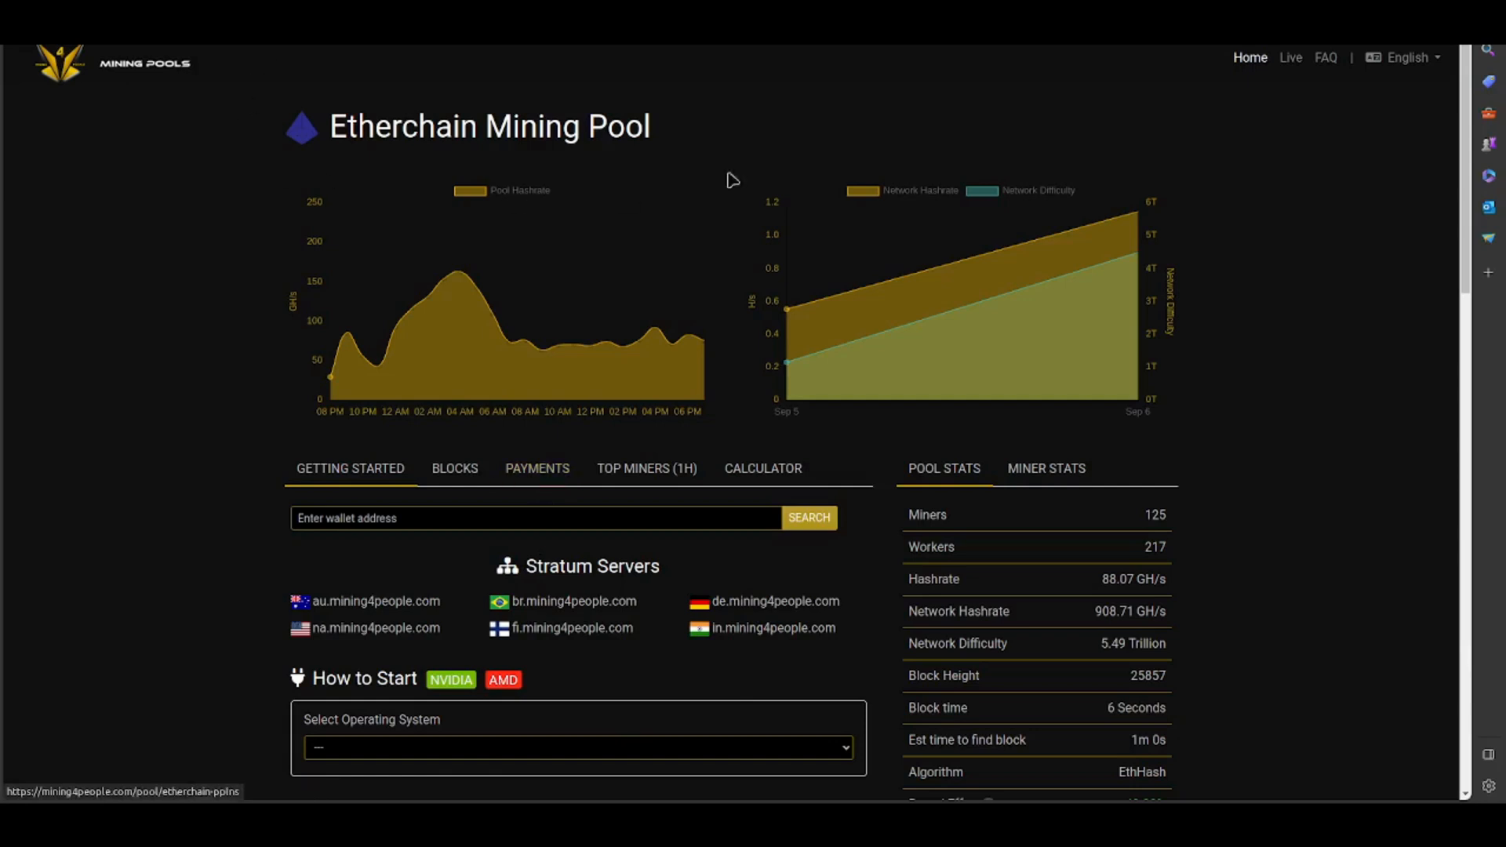
- Look up the wallet address on the Etherchain pool page and examine the worker's mining statistics
{"action": "left_click", "coordinate": [330, 520]}
{"action": "left_click", "coordinate": [361, 574]}
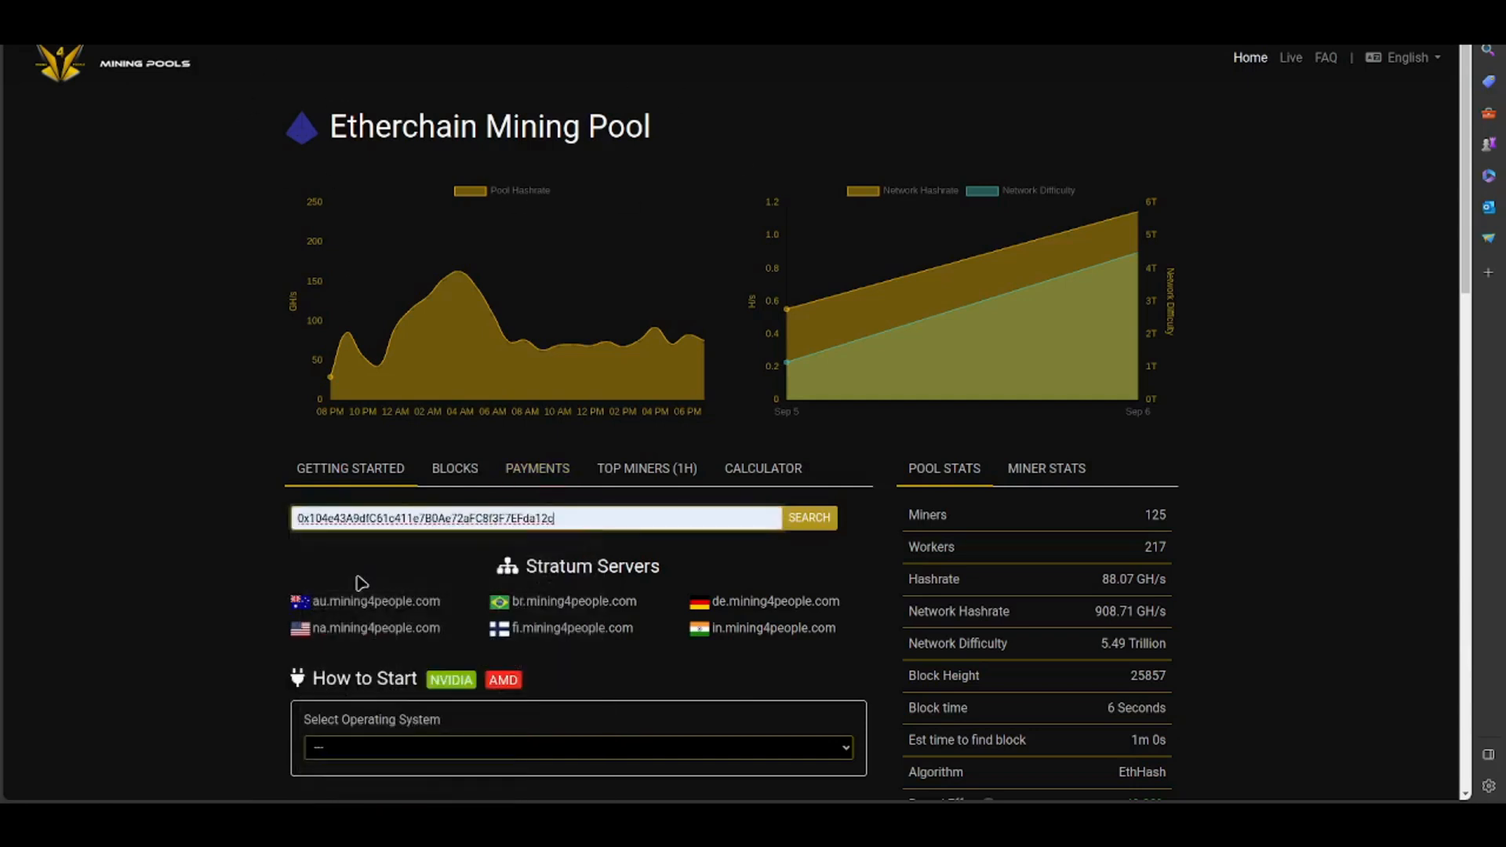
{"action": "left_click", "coordinate": [794, 528]}
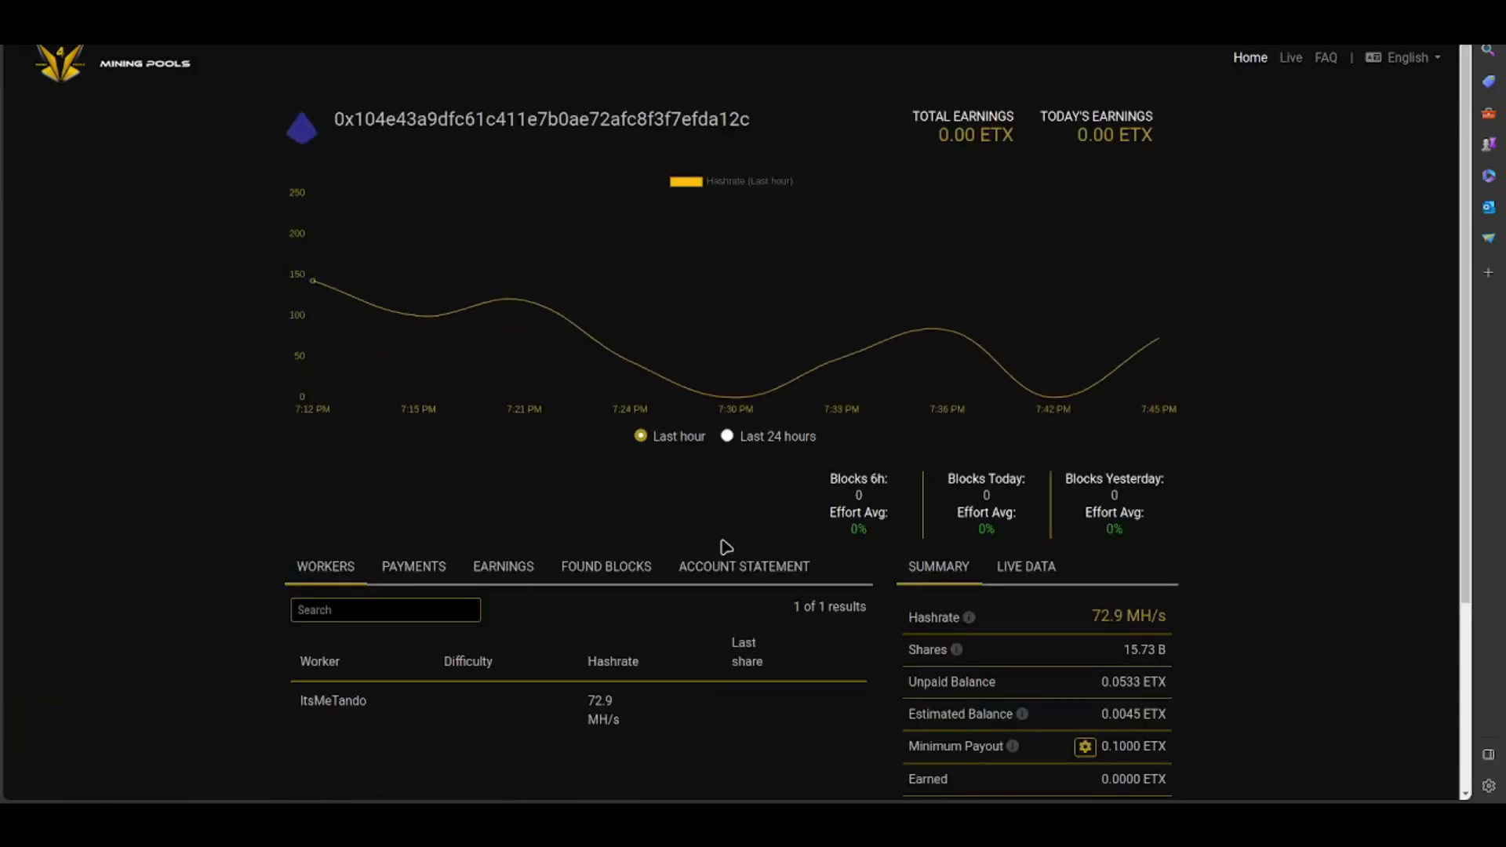
{"action": "left_click_drag", "start_coordinate": [303, 701], "coordinate": [395, 707]}
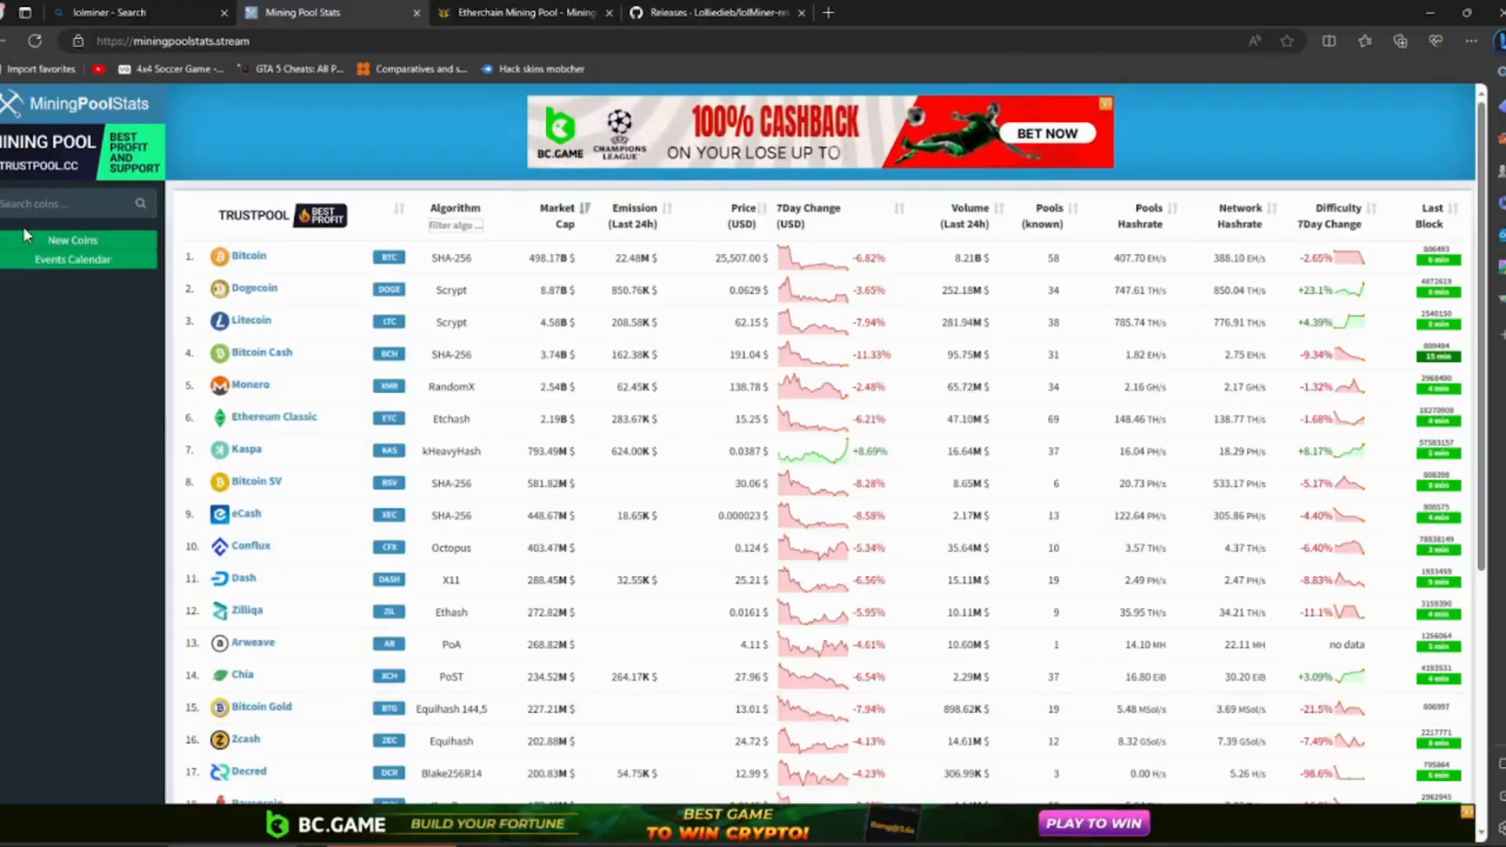
- Open EtherChain from MiningPoolStats' new coins list and go to its mining4people.com PPLNS pool page to review the mining instructions
{"action": "left_click", "coordinate": [102, 246]}
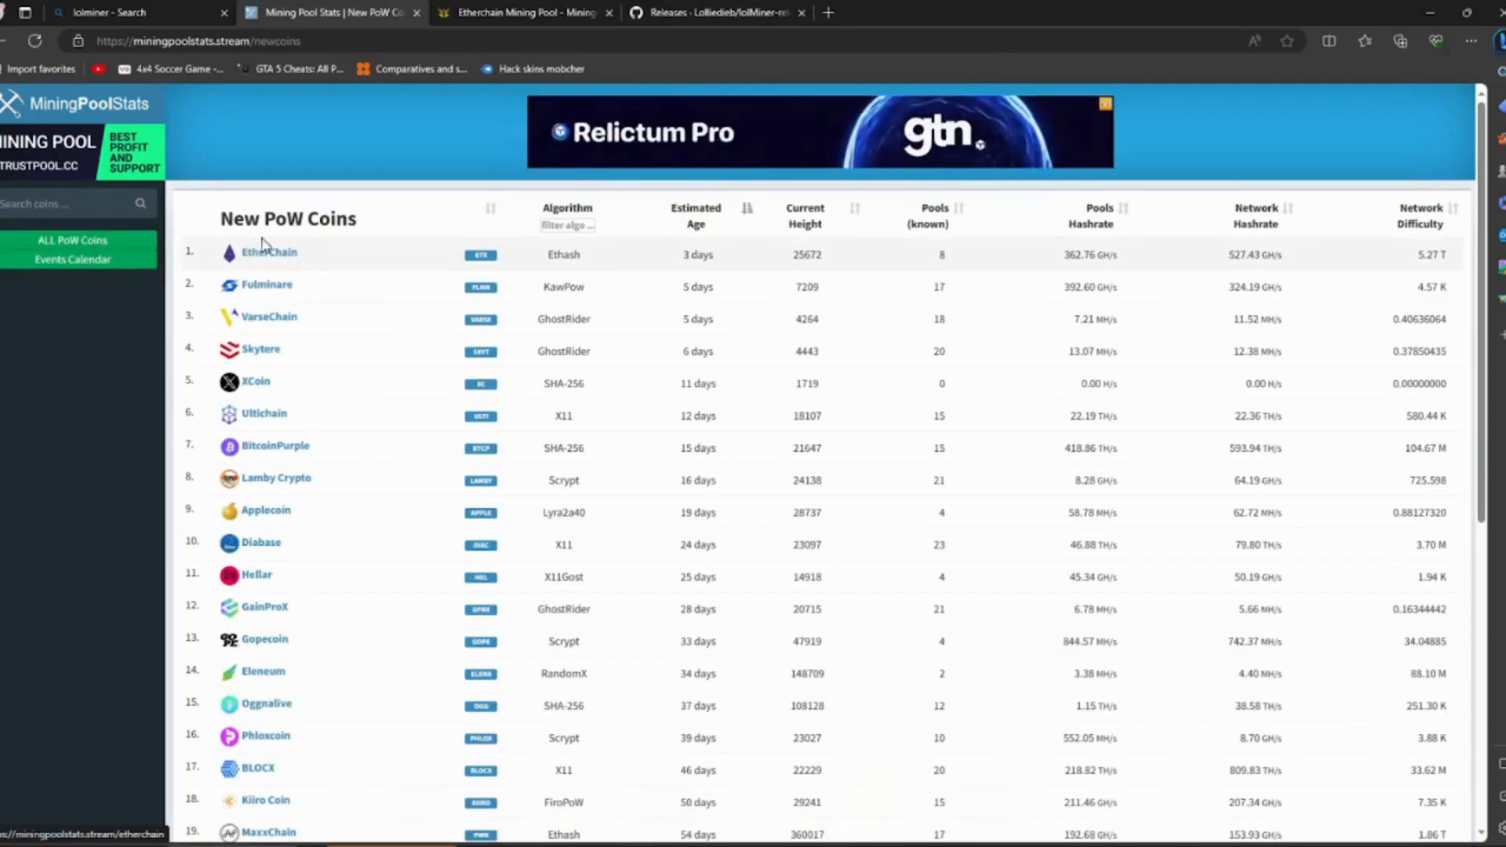
{"action": "left_click", "coordinate": [269, 253]}
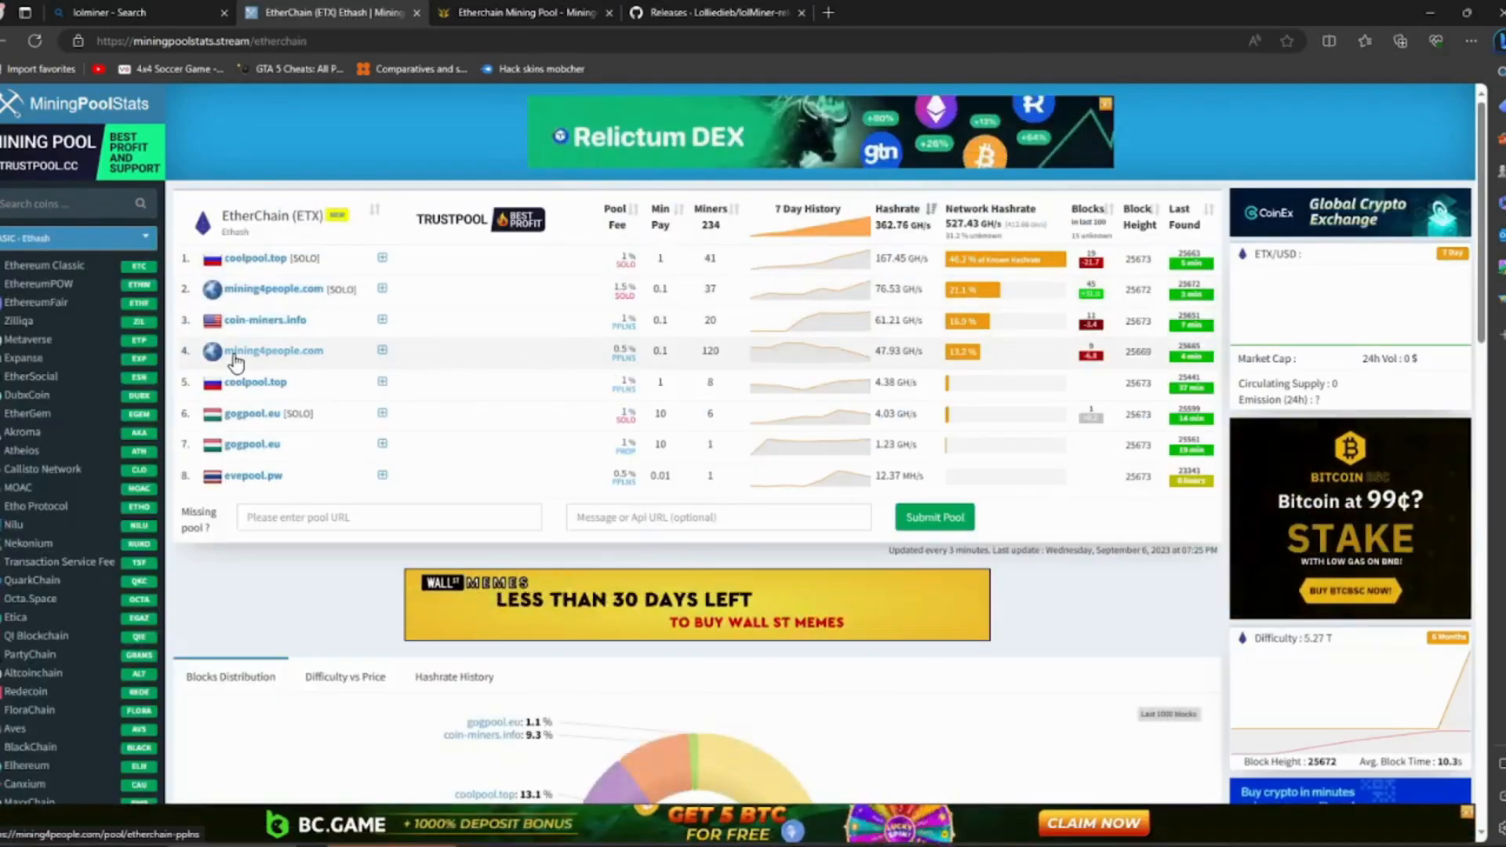
{"action": "left_click", "coordinate": [281, 355]}
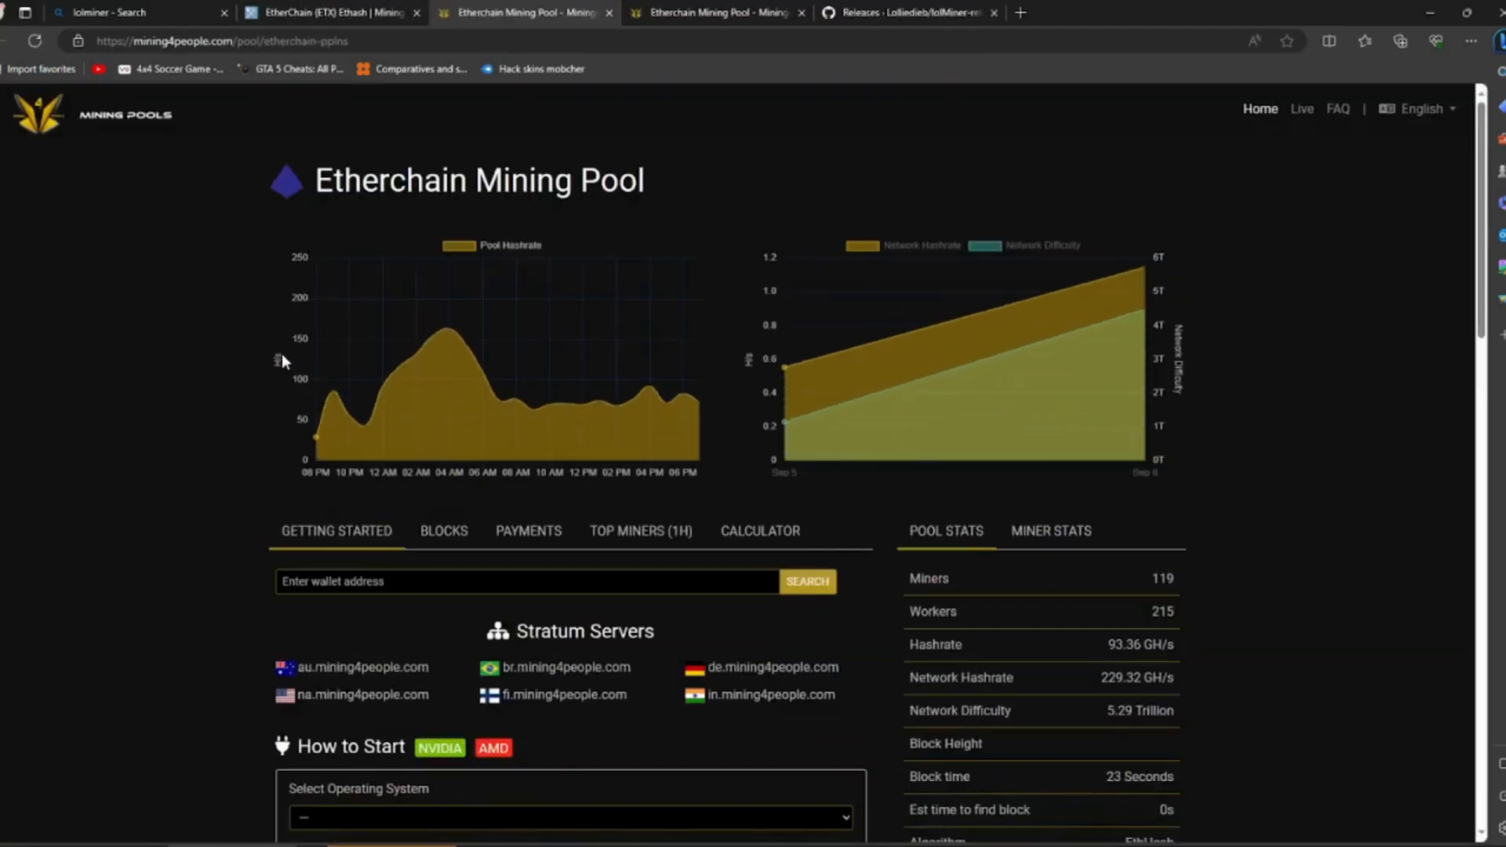
{"action": "scroll", "coordinate": [487, 396], "scroll_direction": "down", "scroll_amount": 10}
{"action": "scroll", "coordinate": [319, 492], "scroll_direction": "up", "scroll_amount": 3}
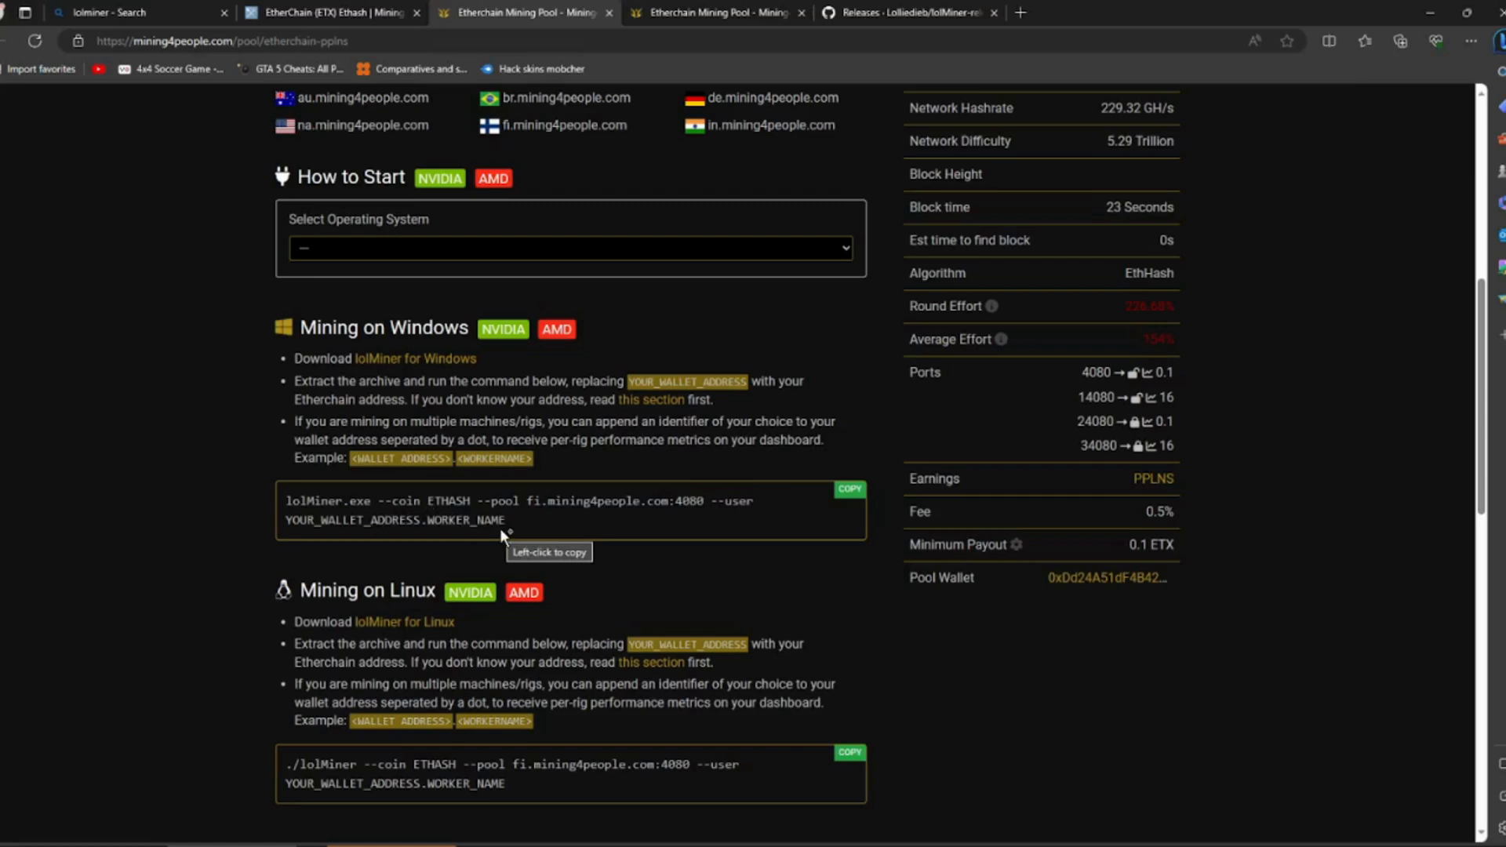
- Get lolMiner_v1.76a_Win64.zip from the lolMiner GitHub releases page and extract the archive into its own folder
{"action": "left_click", "coordinate": [917, 12]}
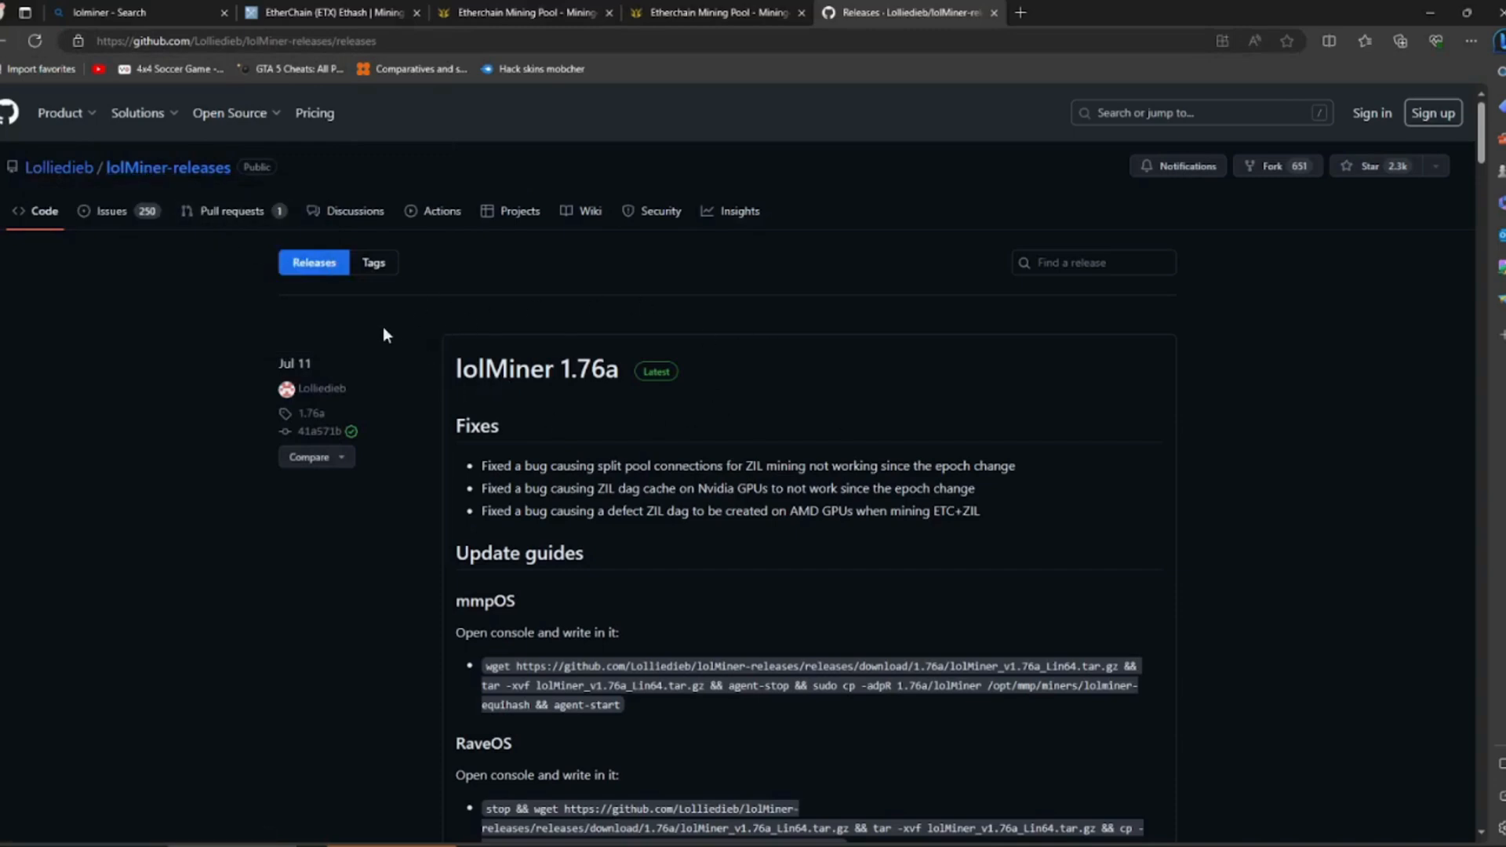
{"action": "scroll", "coordinate": [800, 350], "scroll_direction": "down", "scroll_amount": 10}
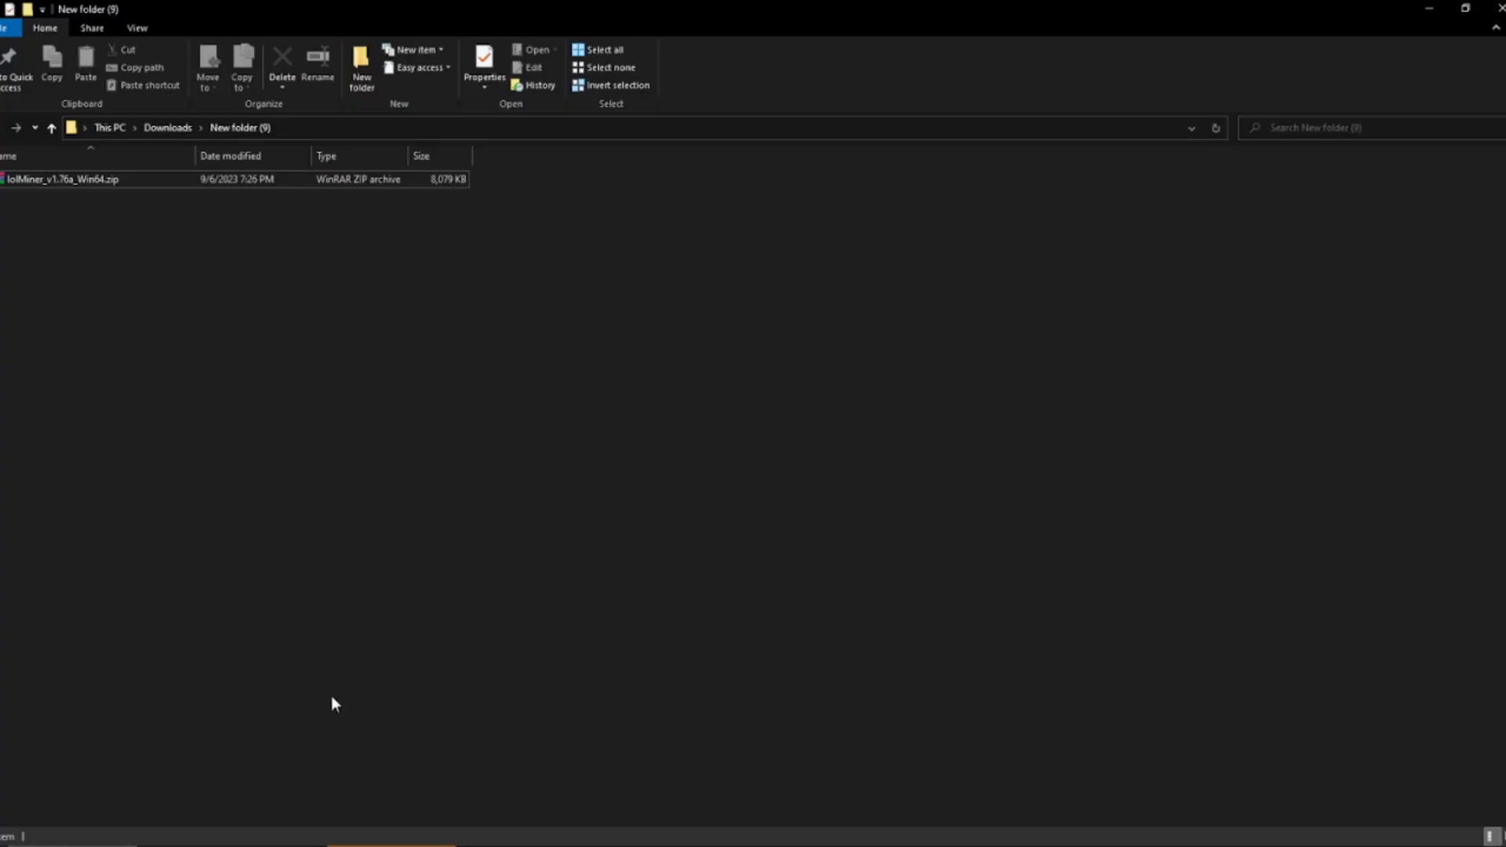
{"action": "left_click", "coordinate": [55, 182]}
{"action": "right_click", "coordinate": [54, 180]}
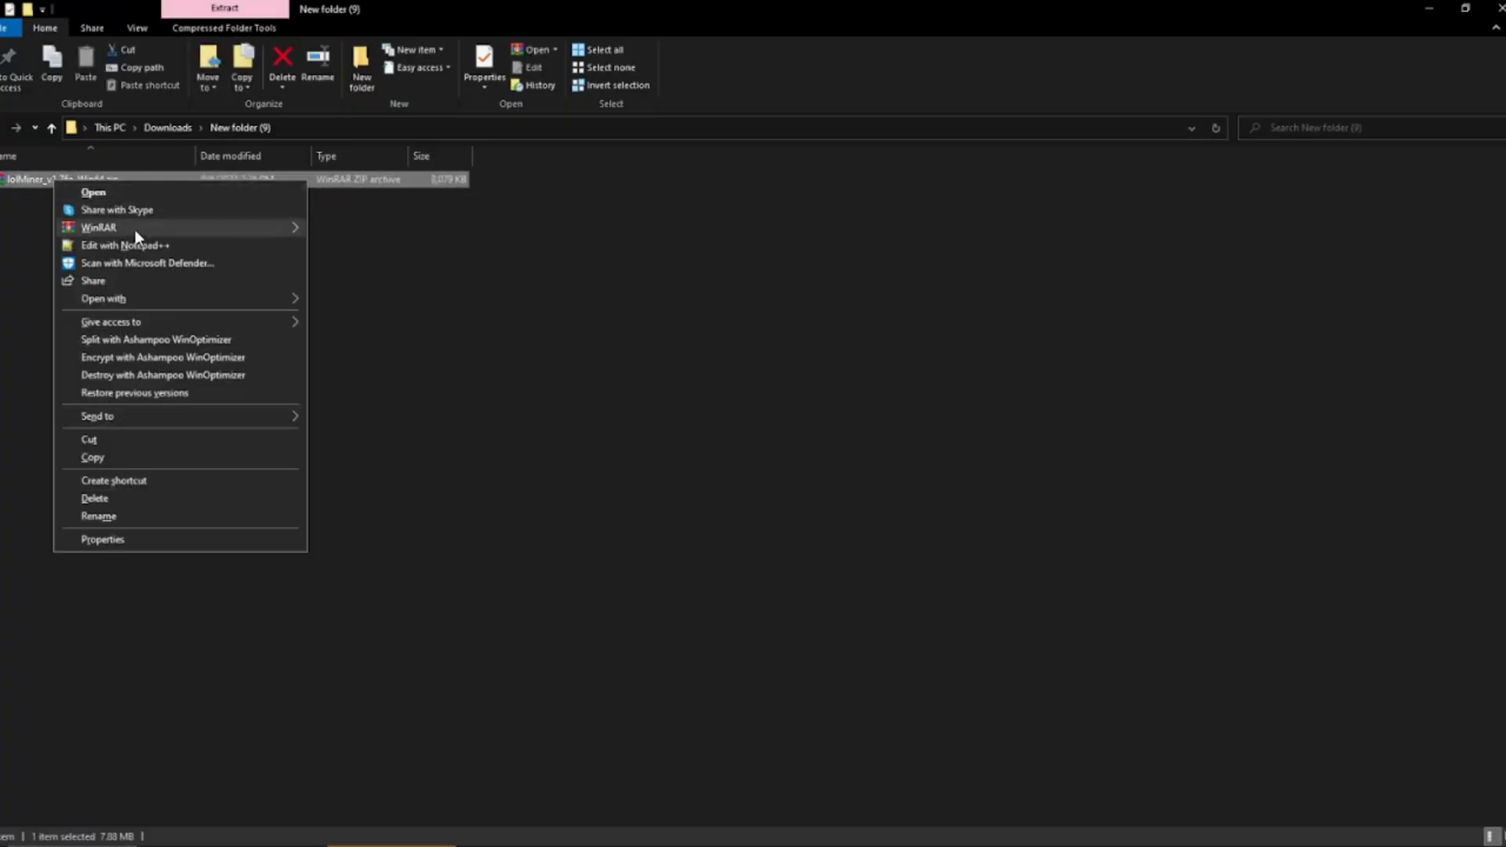
{"action": "mouse_move", "coordinate": [157, 229]}
{"action": "left_click", "coordinate": [470, 290]}
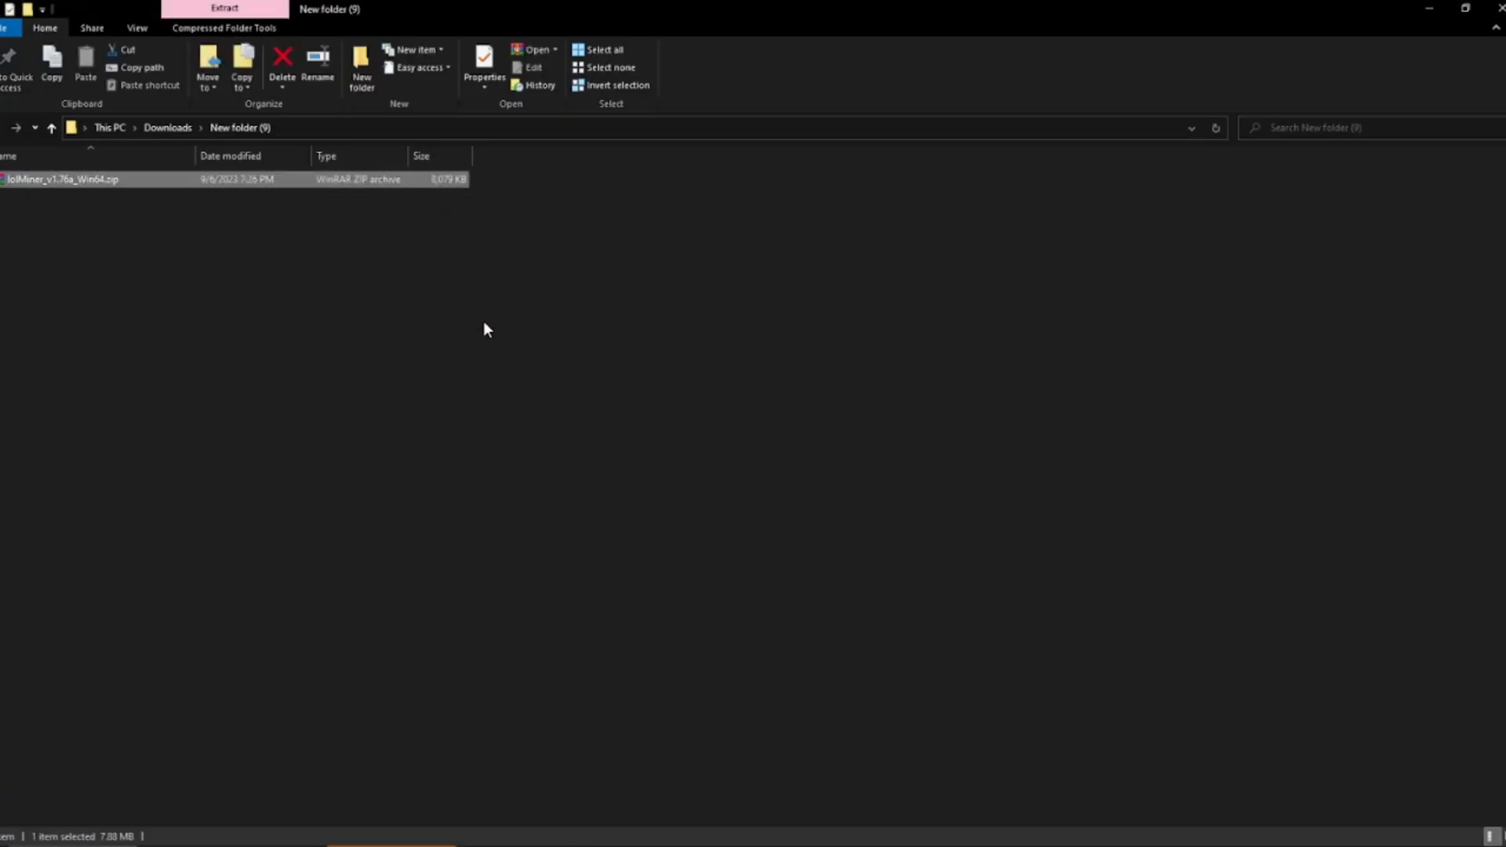
- Open mine_eth.bat from the extracted 1.76a folder for editing in Notepad, review the script and minimize it
{"action": "left_click", "coordinate": [100, 182]}
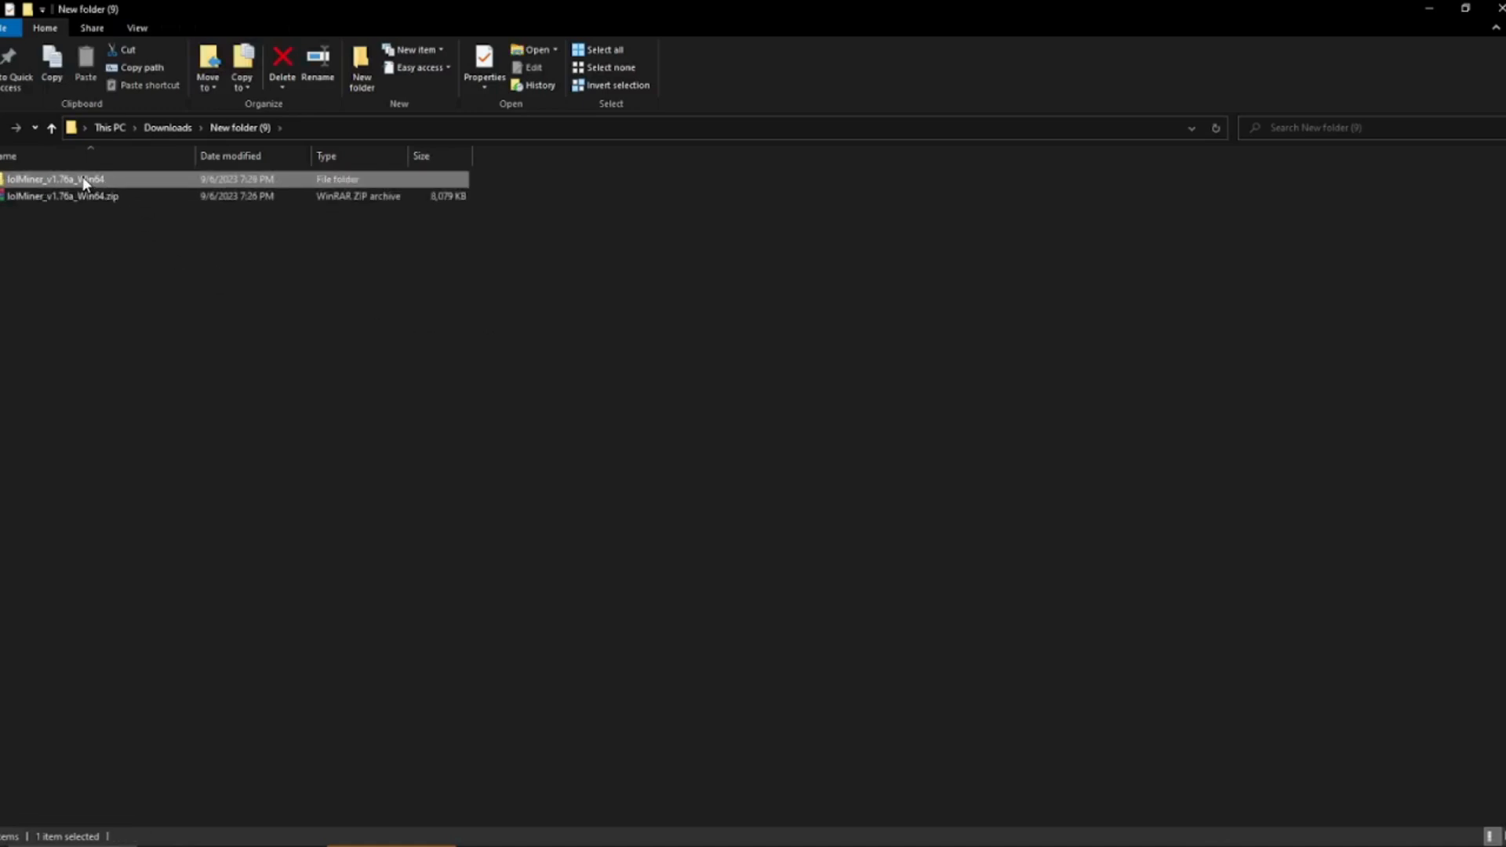
{"action": "double_click", "coordinate": [83, 179]}
{"action": "double_click", "coordinate": [45, 179]}
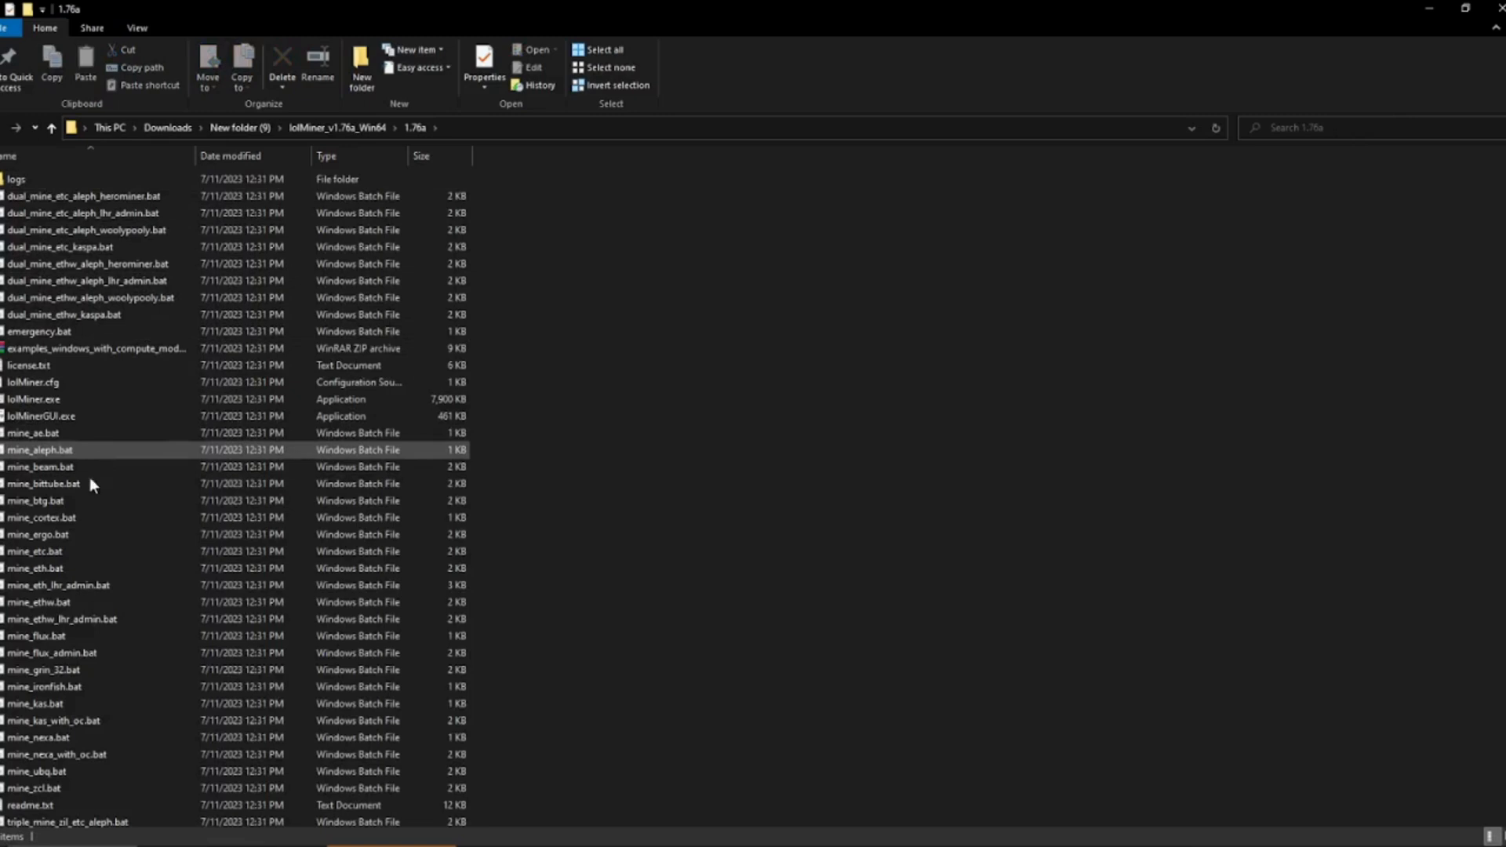
{"action": "left_click", "coordinate": [75, 566]}
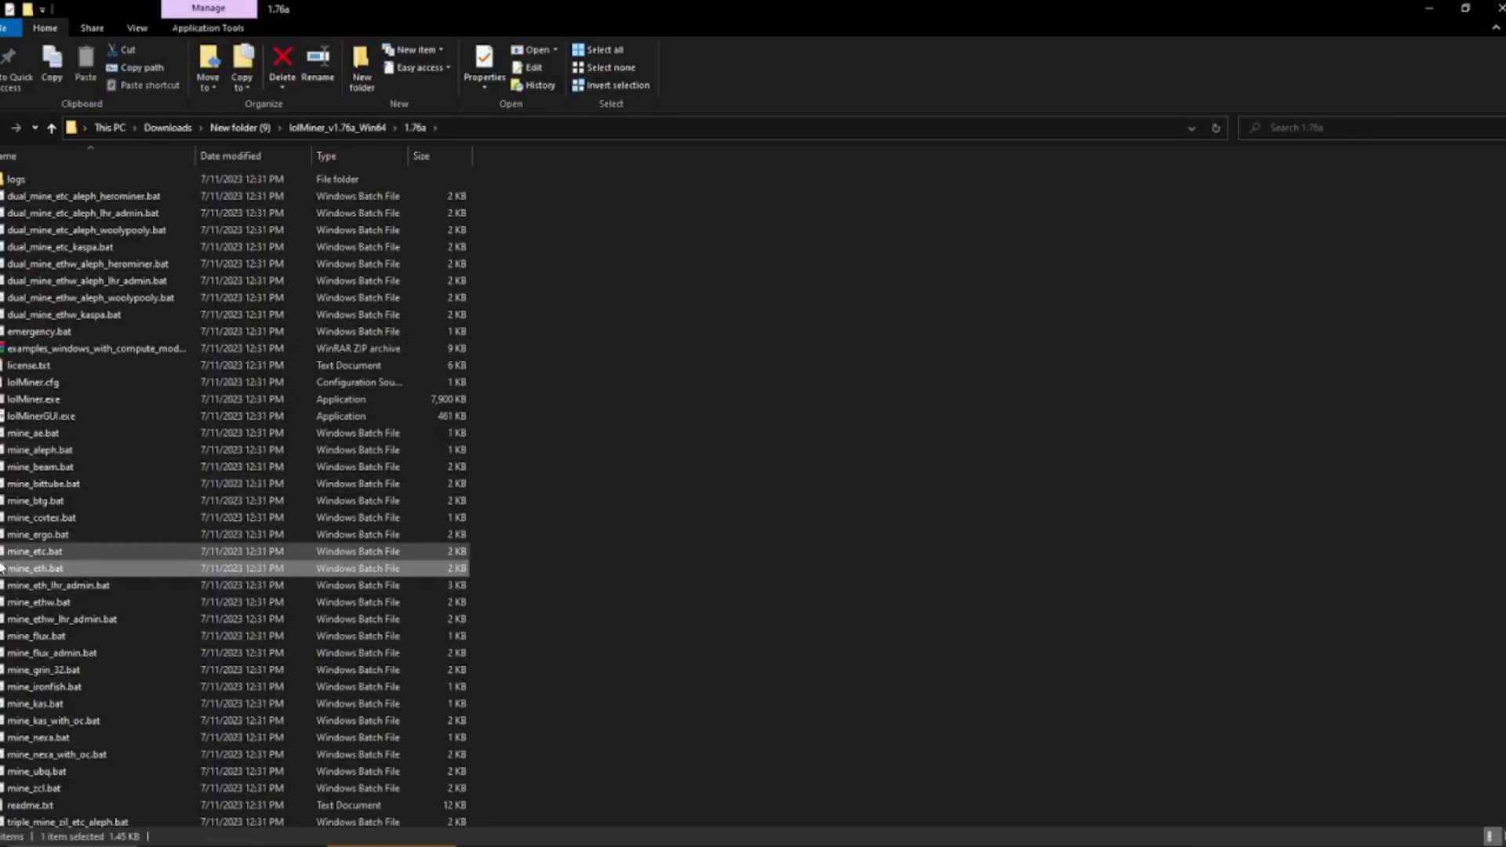
{"action": "right_click", "coordinate": [35, 570]}
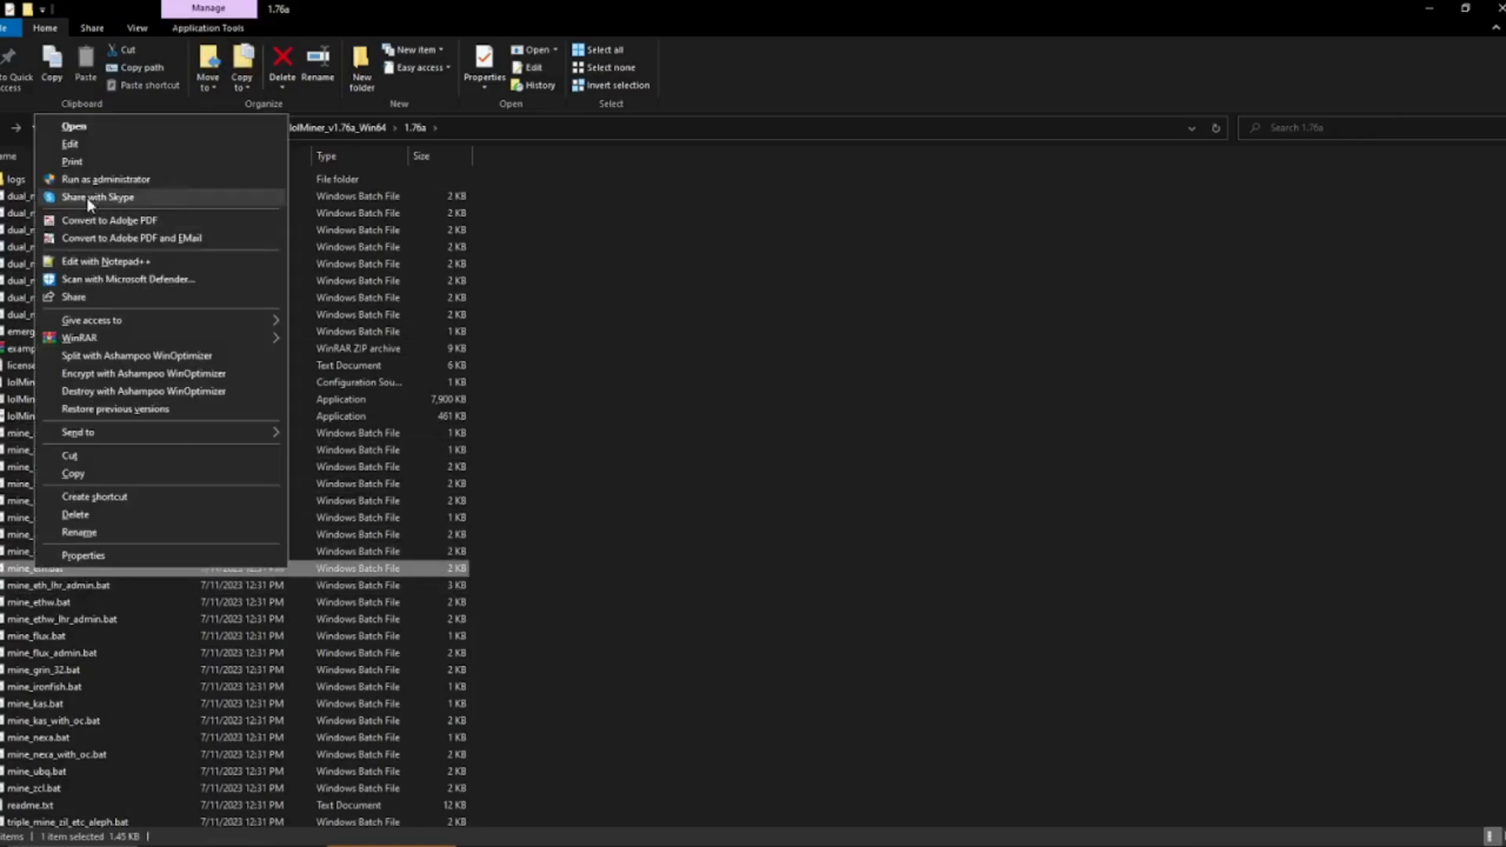
{"action": "left_click", "coordinate": [94, 148]}
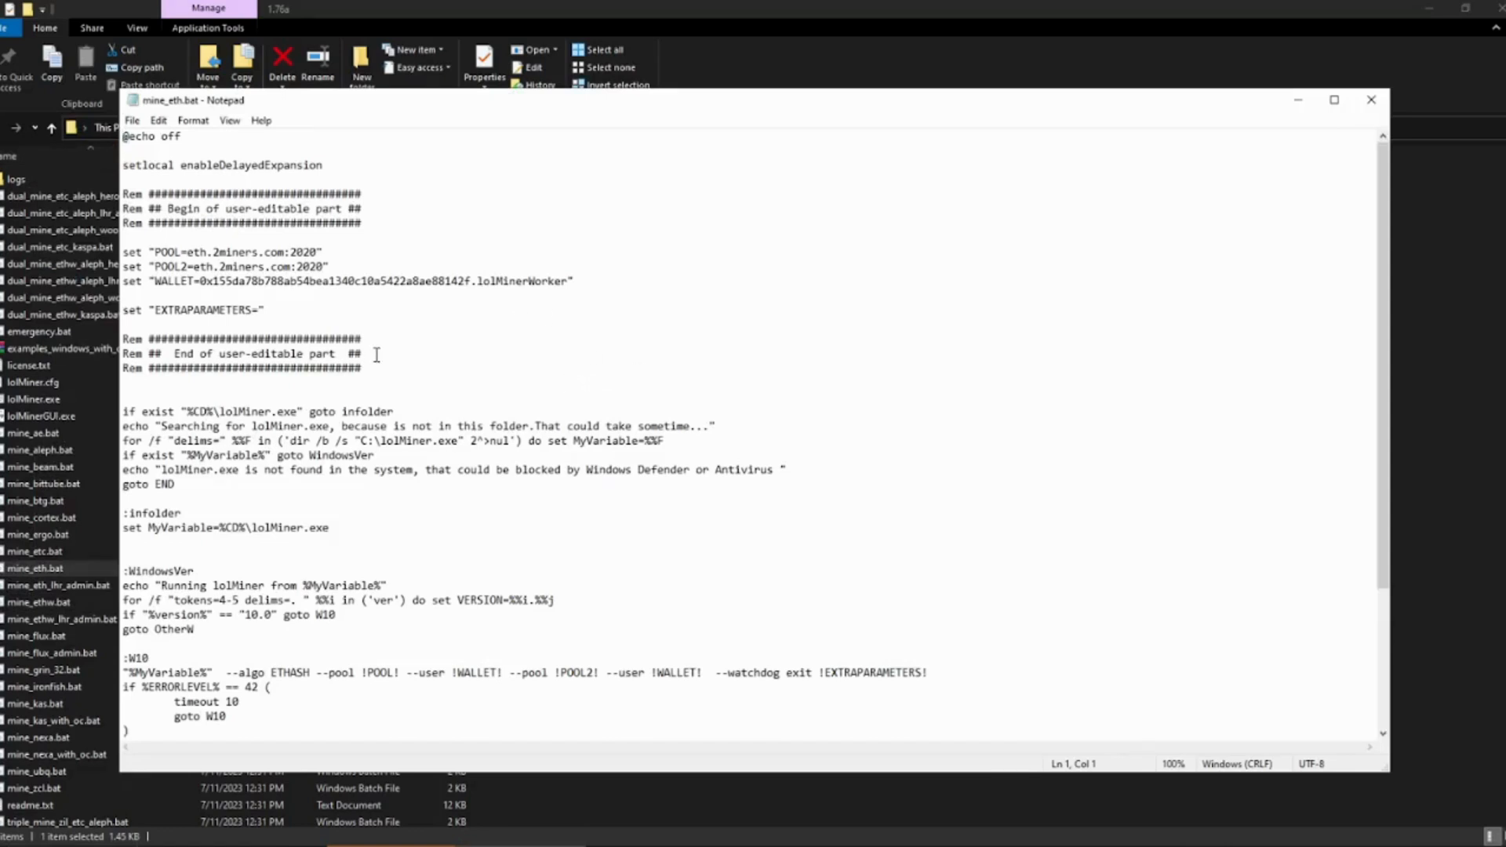
{"action": "scroll", "coordinate": [398, 361], "scroll_direction": "down", "scroll_amount": 4}
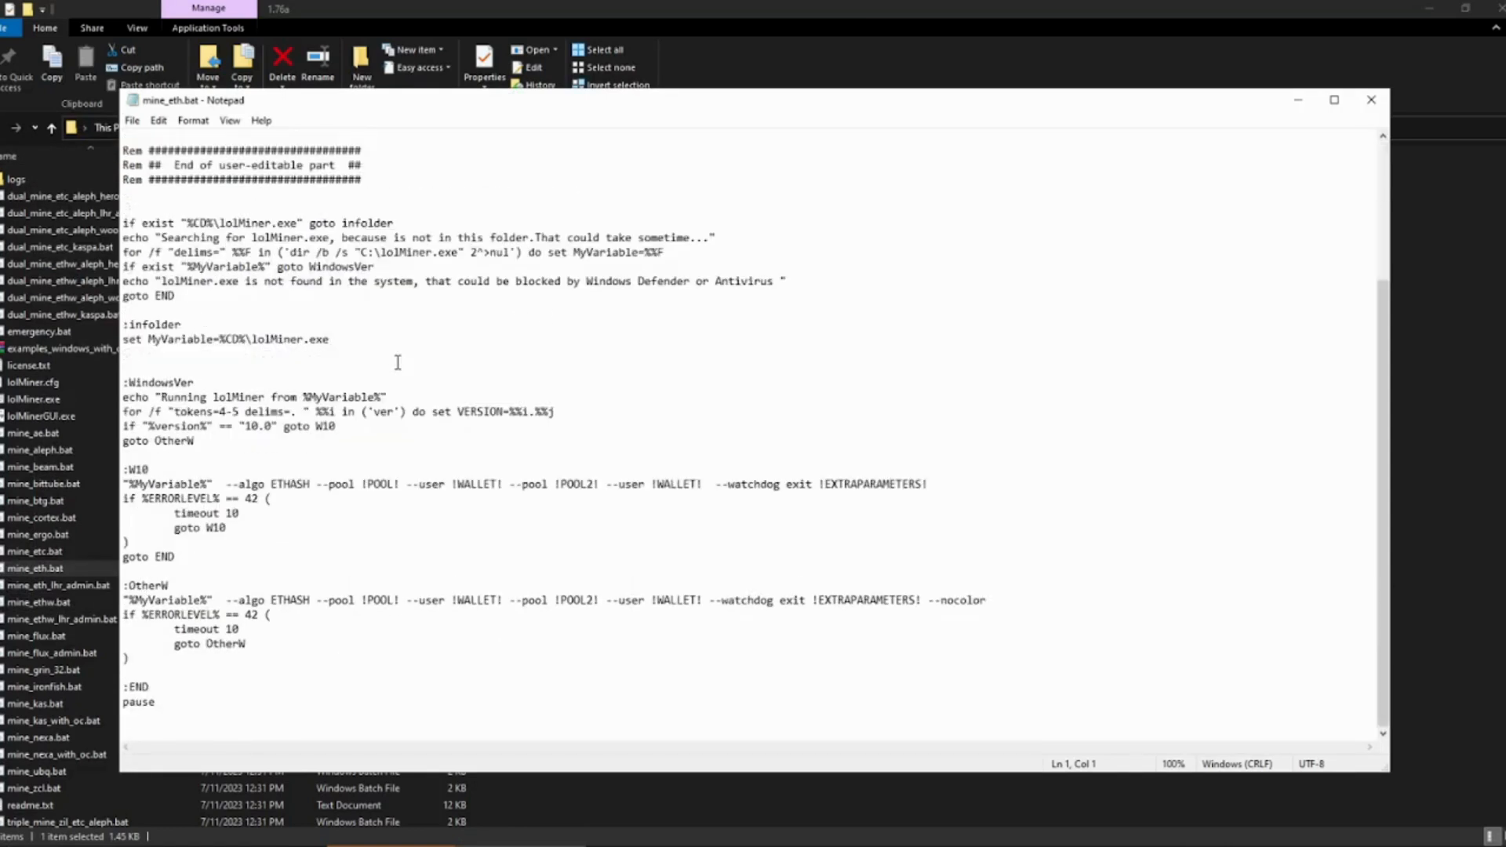
{"action": "scroll", "coordinate": [398, 362], "scroll_direction": "up", "scroll_amount": 4}
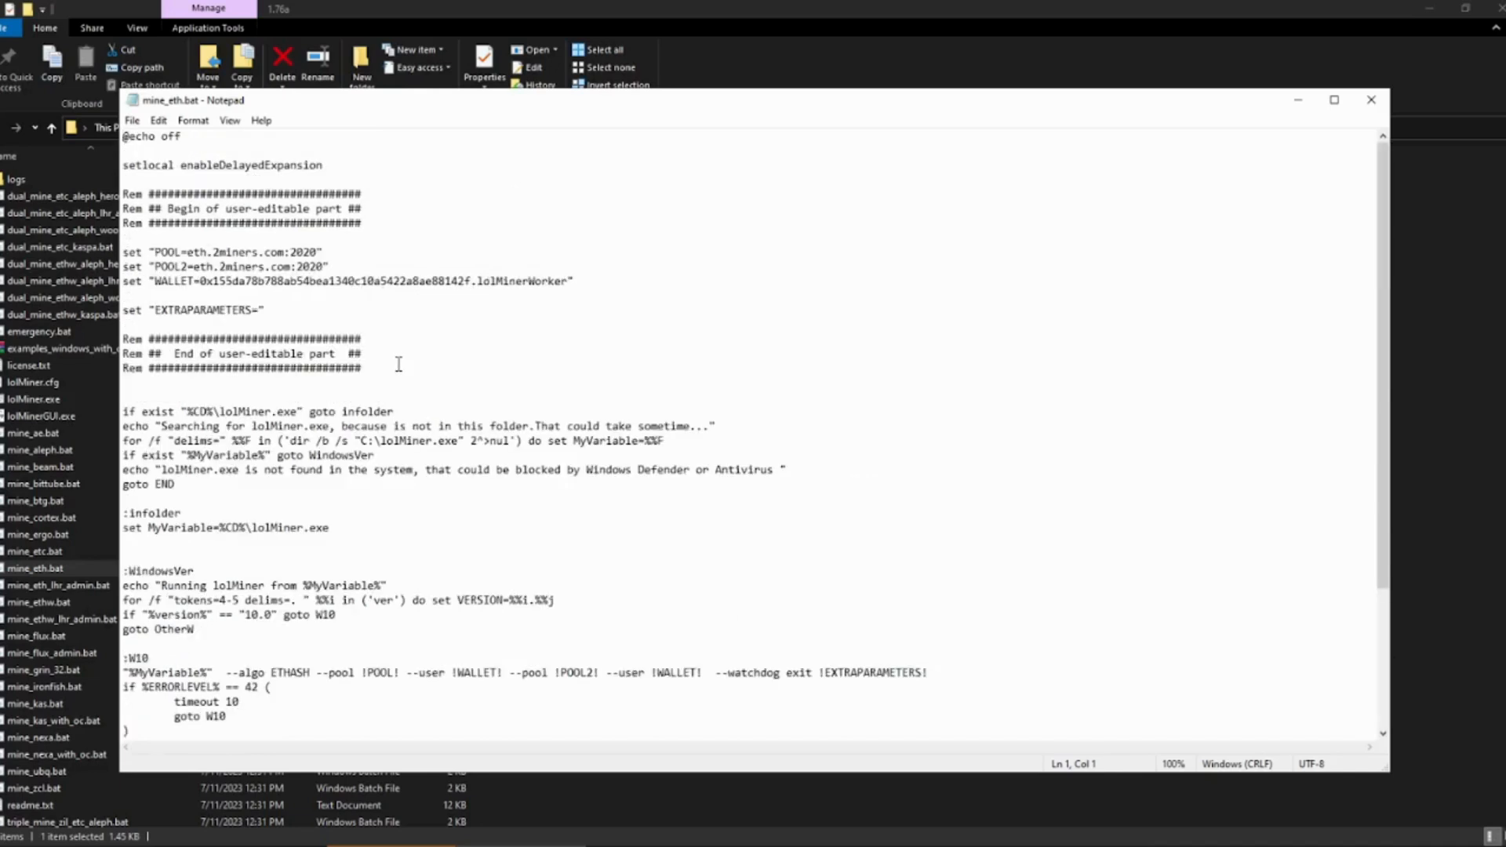
{"action": "left_click", "coordinate": [1298, 99]}
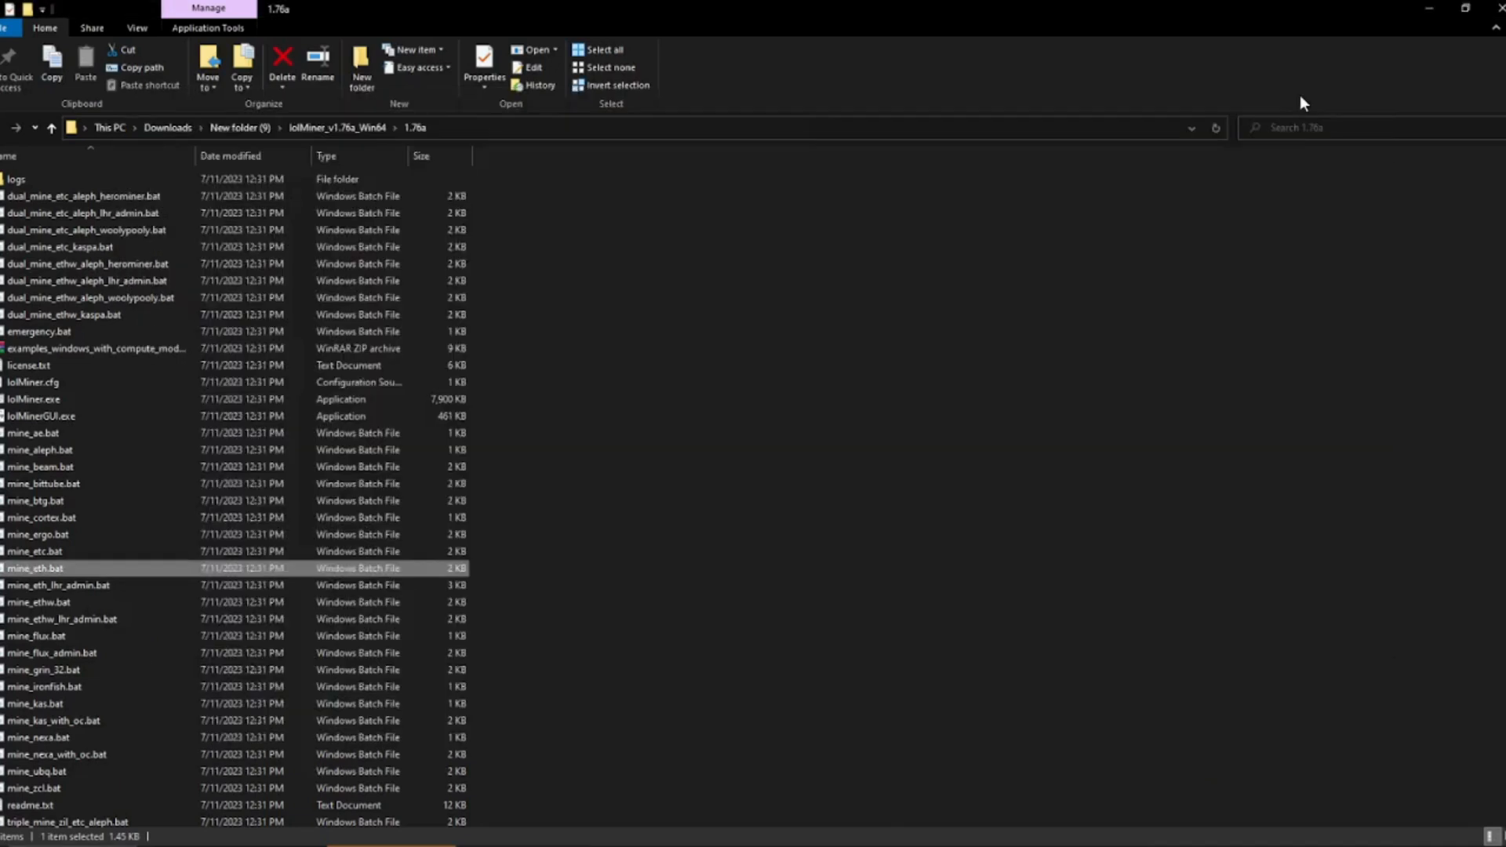
- Back on the Etherchain pool page, set the How to Start options to Windows, Nvidia Graphics Card (GPU) and the Germany stratum
{"action": "left_click", "coordinate": [235, 845]}
{"action": "left_click", "coordinate": [698, 11]}
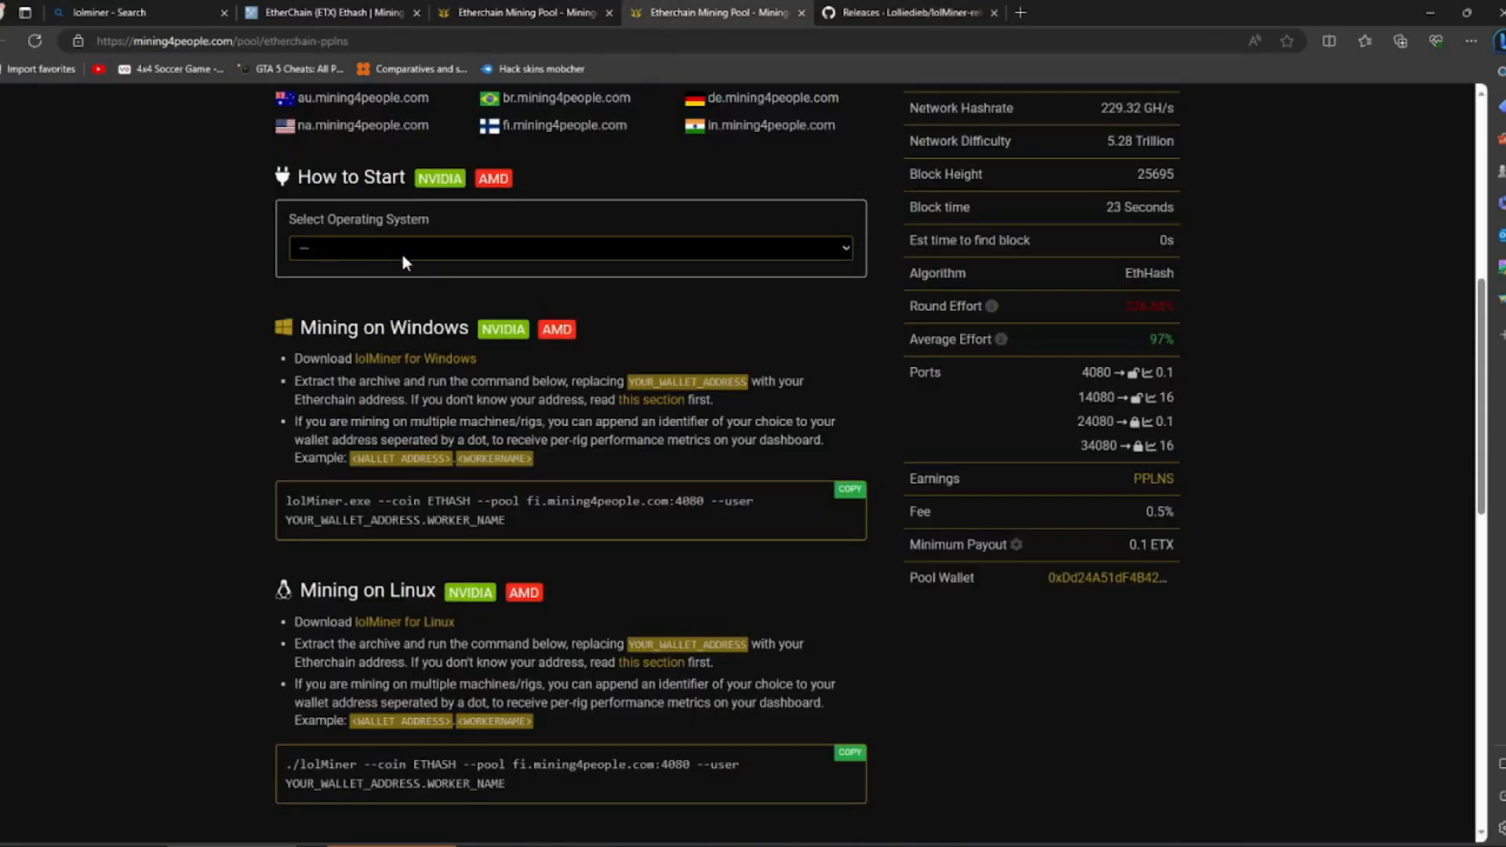
{"action": "scroll", "coordinate": [402, 257], "scroll_direction": "up", "scroll_amount": 6}
{"action": "scroll", "coordinate": [374, 492], "scroll_direction": "down", "scroll_amount": 6}
{"action": "left_click_drag", "start_coordinate": [298, 178], "coordinate": [535, 171]}
{"action": "left_click", "coordinate": [464, 223]}
{"action": "left_click", "coordinate": [331, 248]}
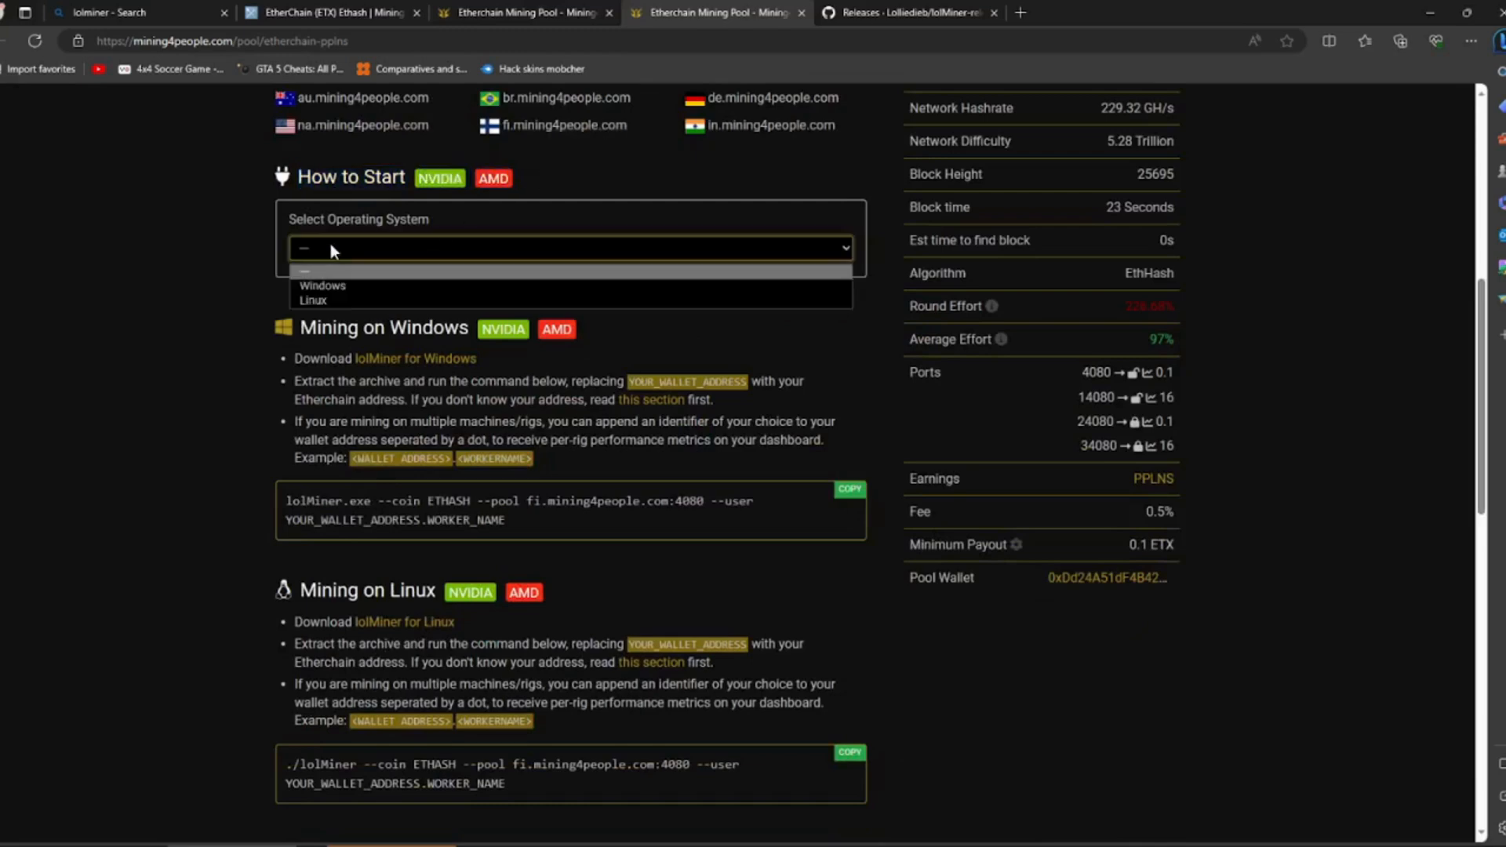
{"action": "left_click", "coordinate": [339, 284]}
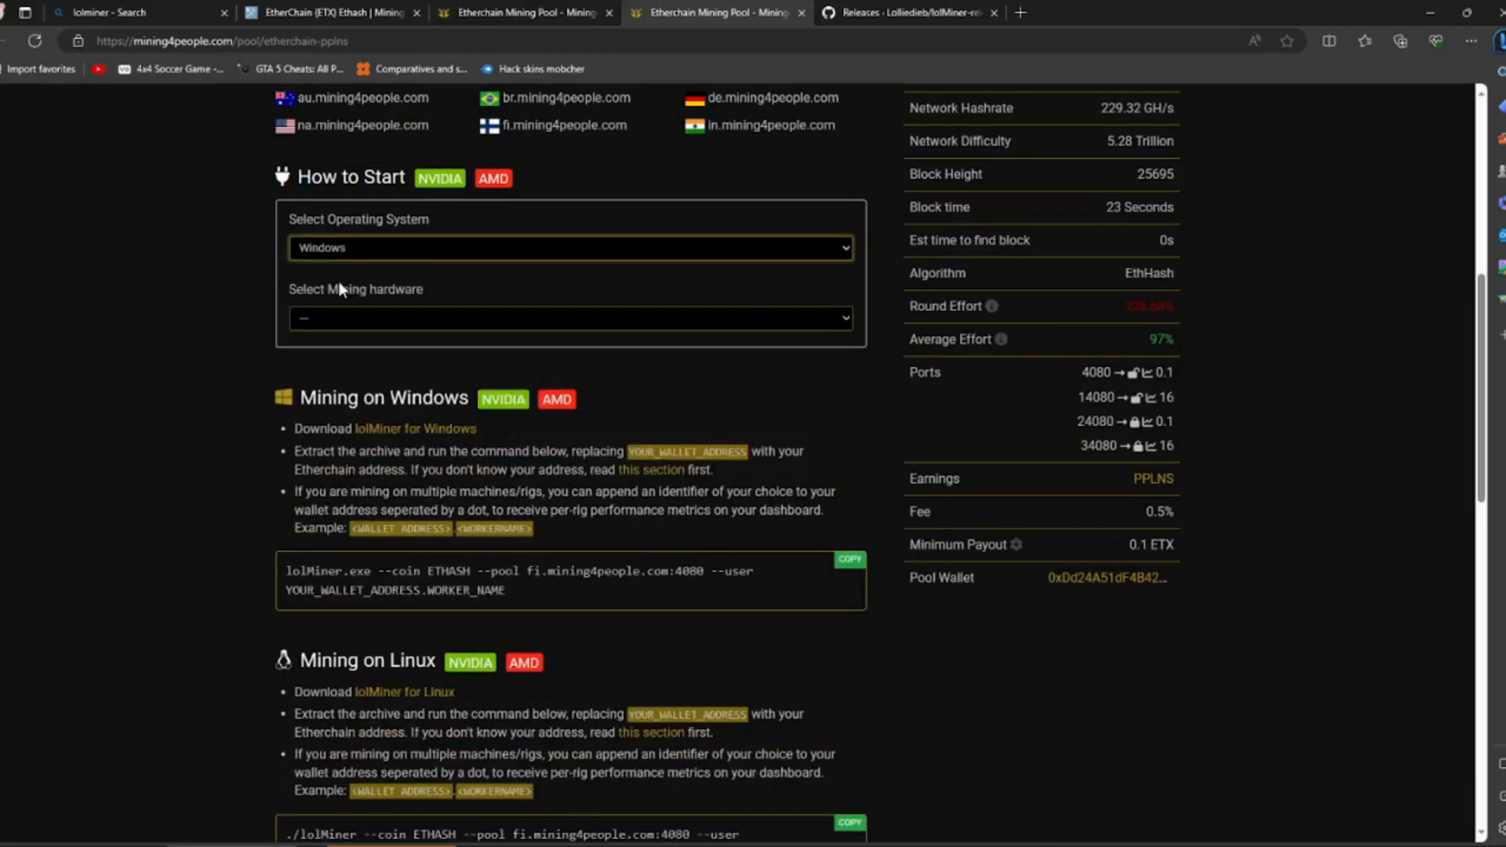
{"action": "left_click", "coordinate": [364, 318]}
{"action": "left_click", "coordinate": [365, 348]}
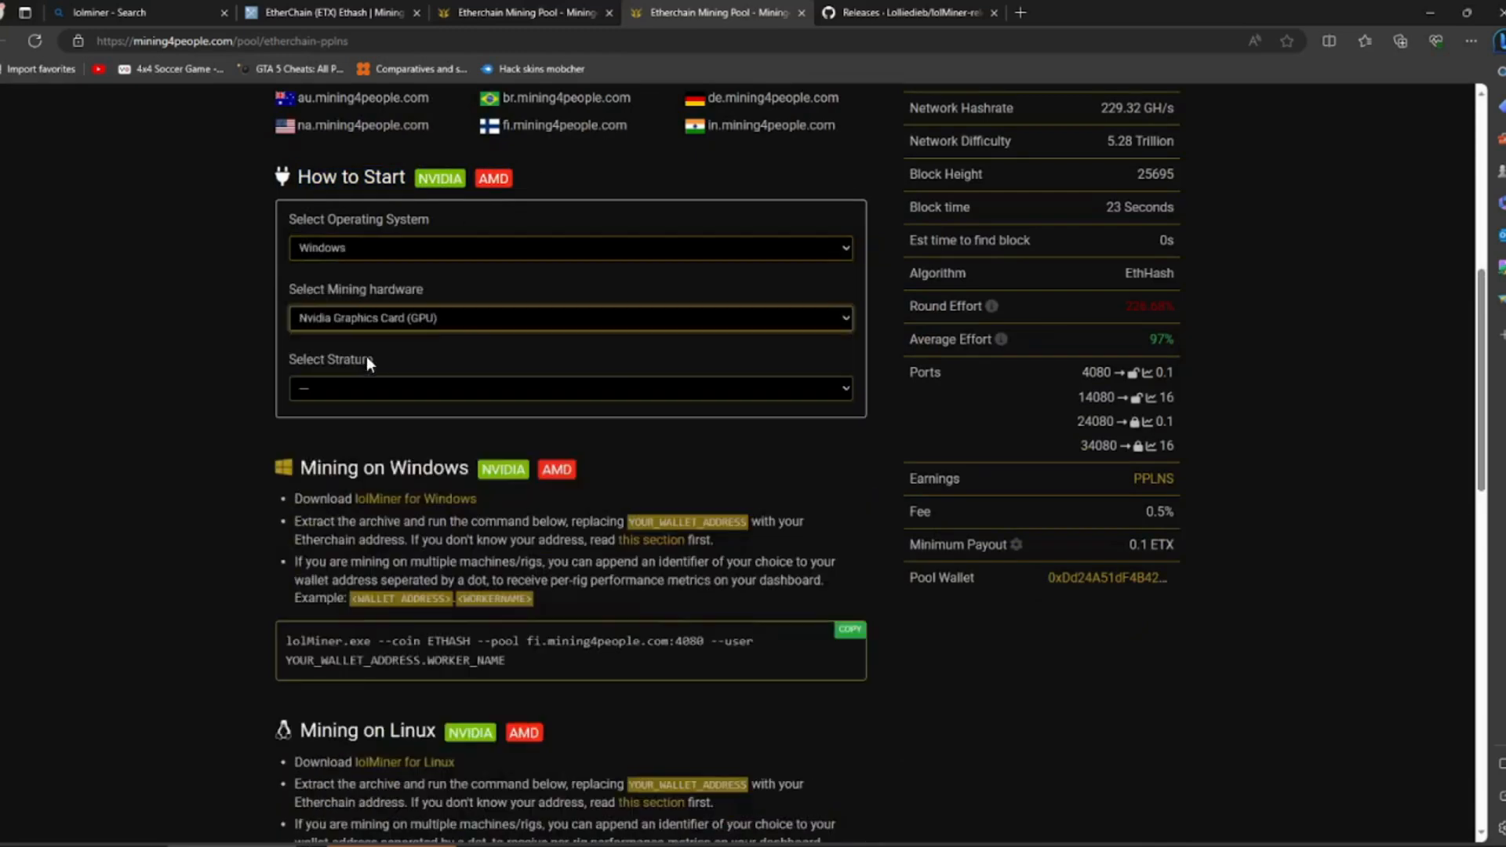
{"action": "left_click", "coordinate": [355, 388]}
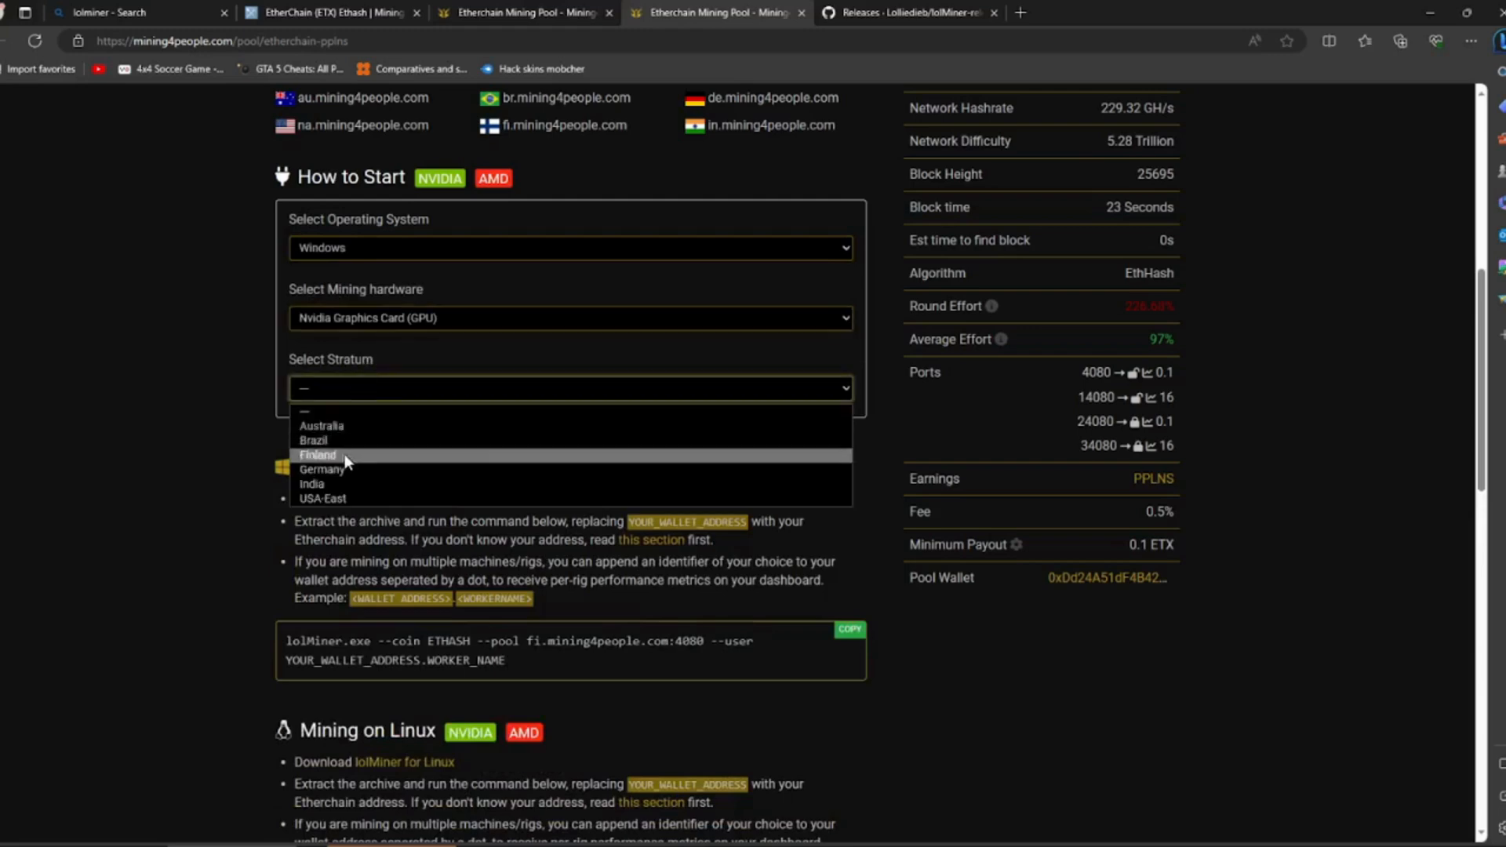
{"action": "left_click", "coordinate": [321, 469]}
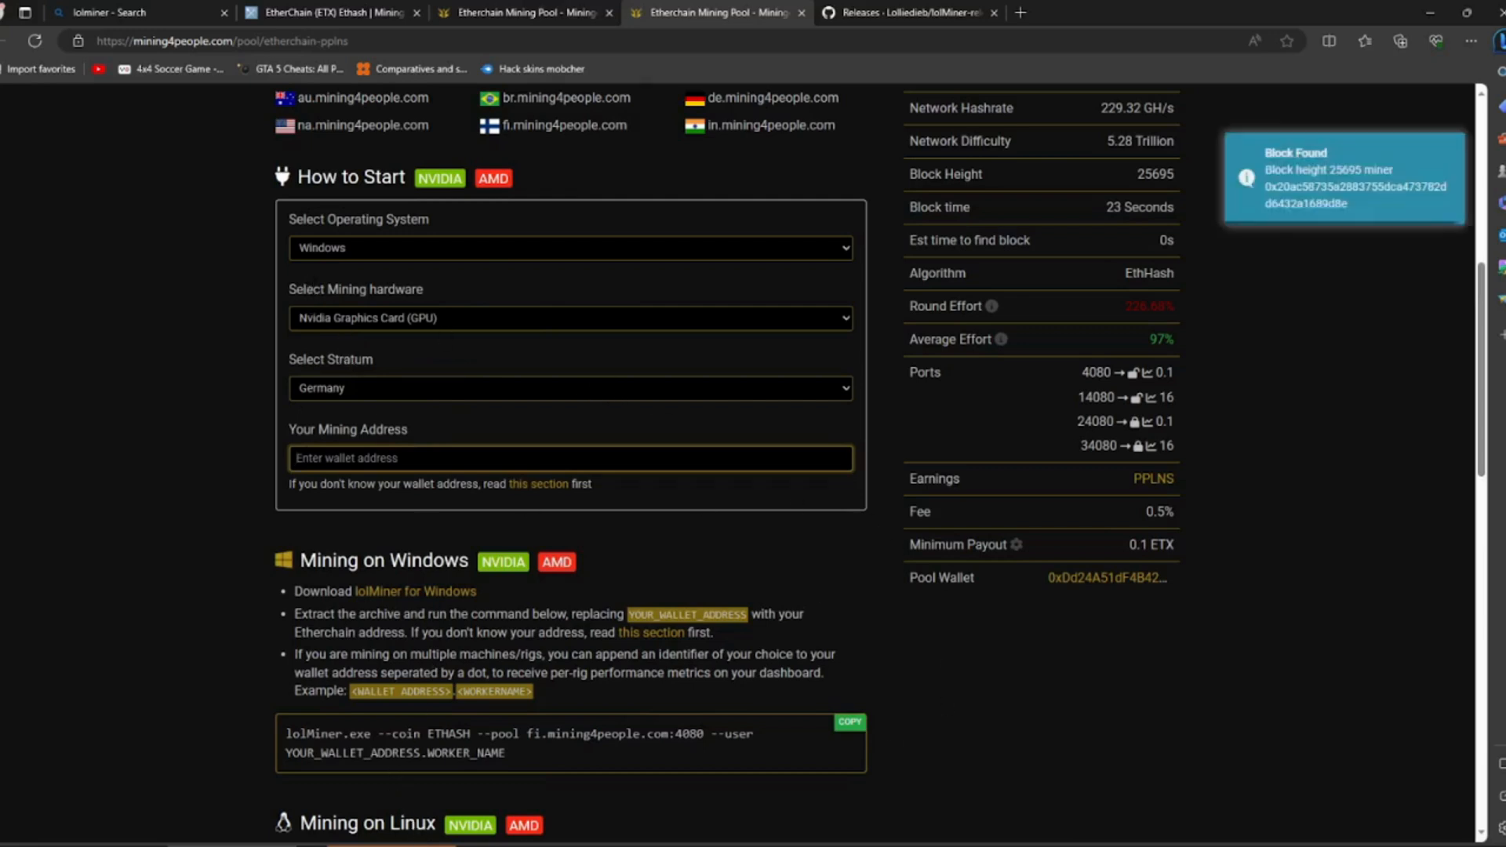
- Fill in the How to Start form with the wallet's mining address and the optional worker name
{"action": "right_click", "coordinate": [336, 456]}
{"action": "left_click", "coordinate": [421, 586]}
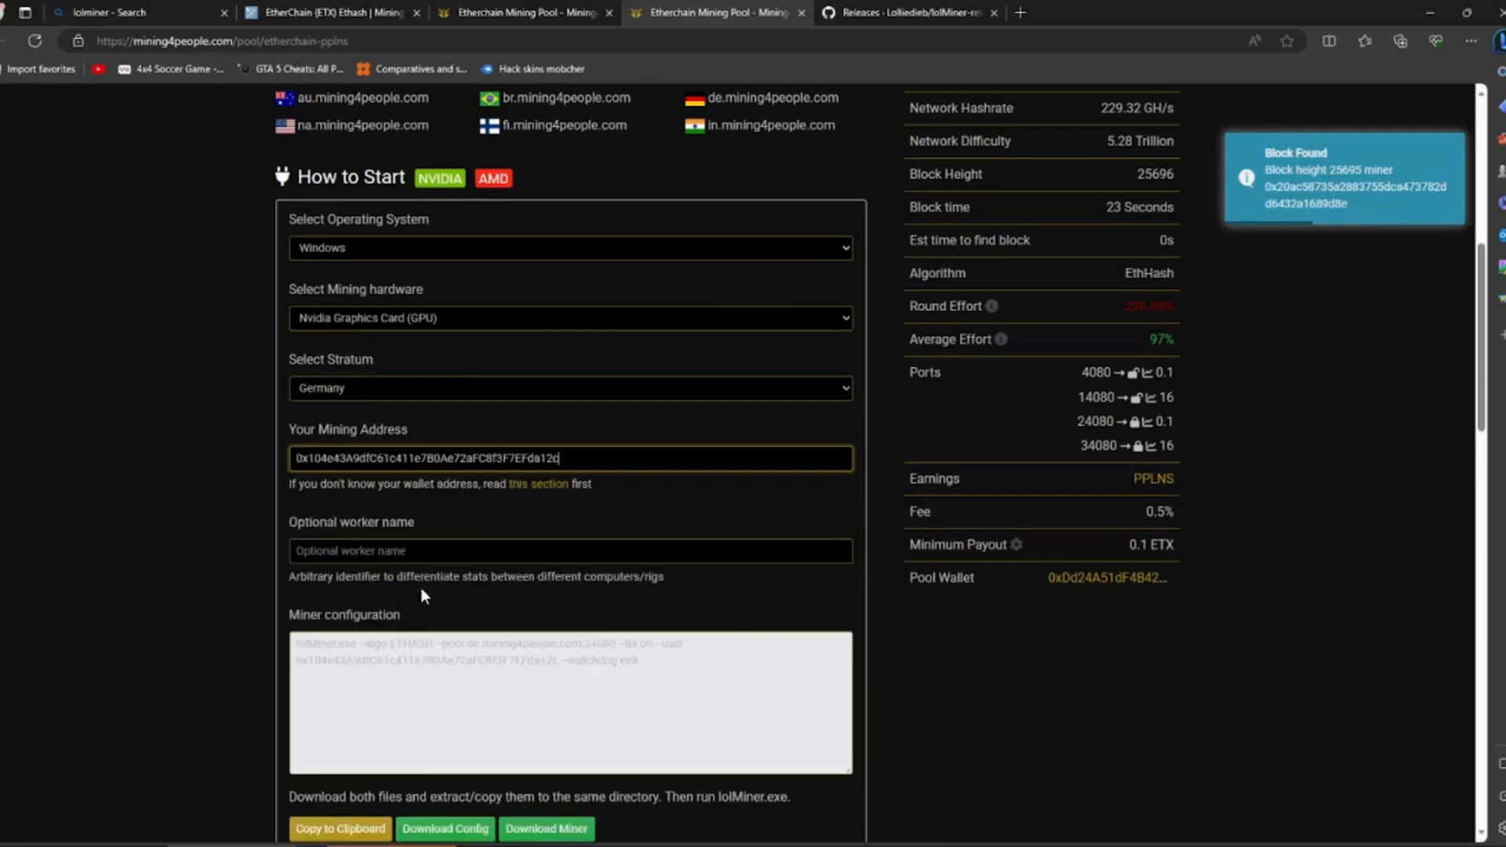
{"action": "left_click", "coordinate": [368, 550]}
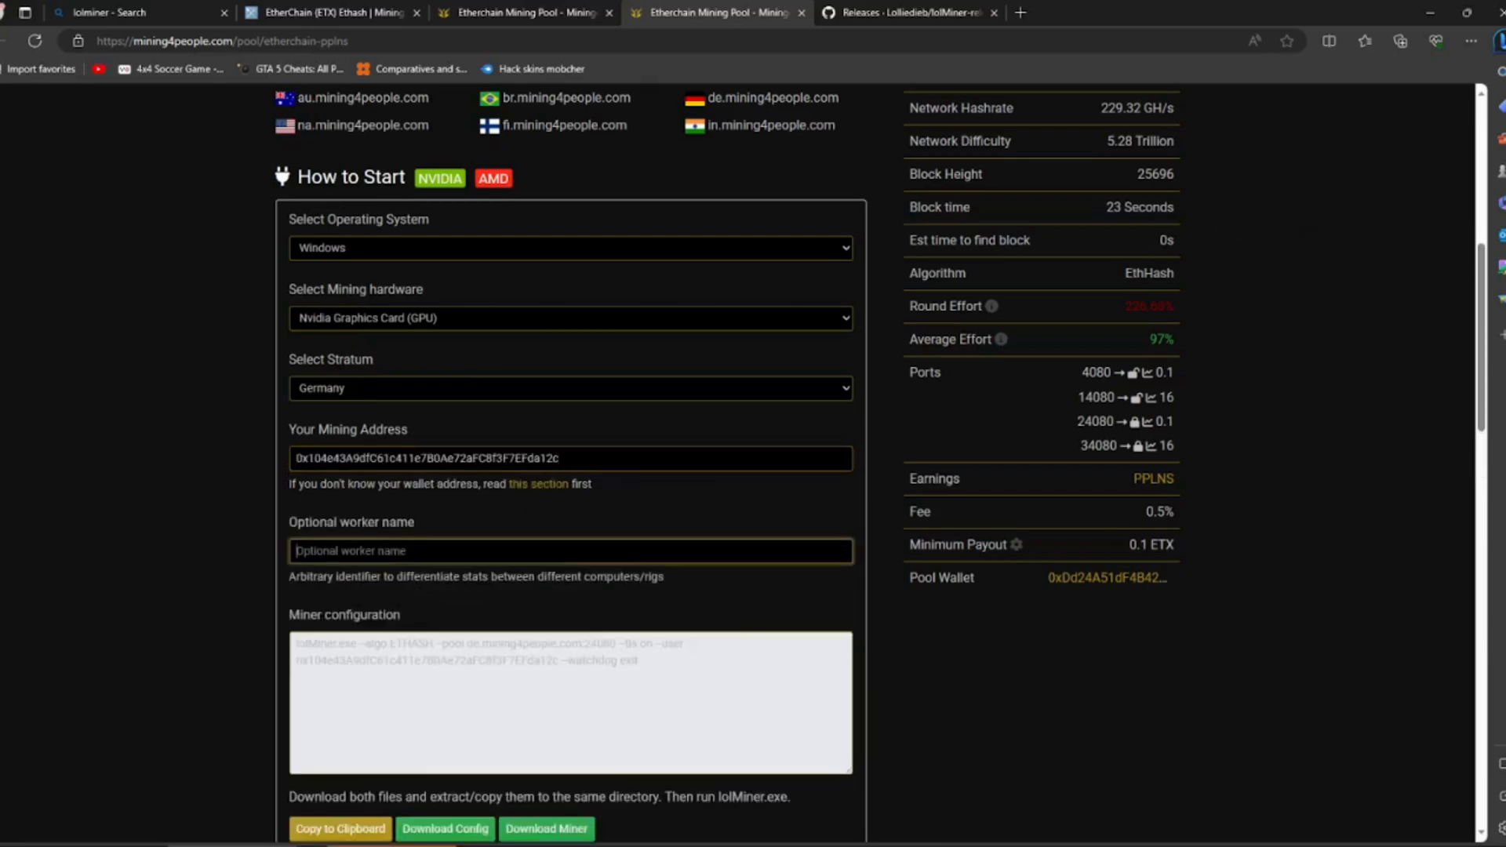
{"action": "type", "text": "ltMeTando"}
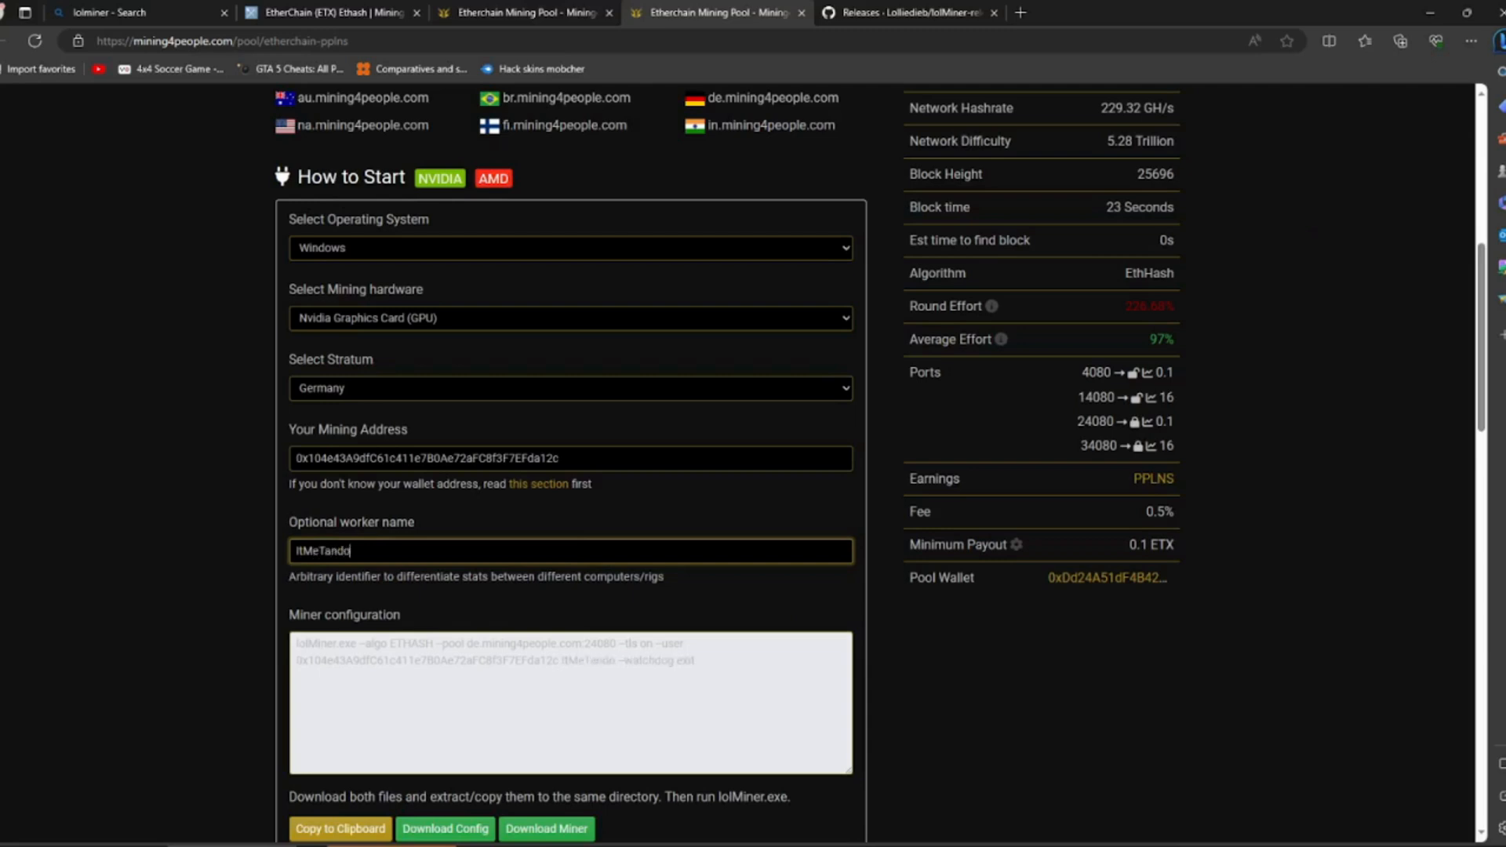
- Copy the generated lolMiner configuration command for de.mining4people.com:24080 to the clipboard
{"action": "left_click", "coordinate": [430, 681]}
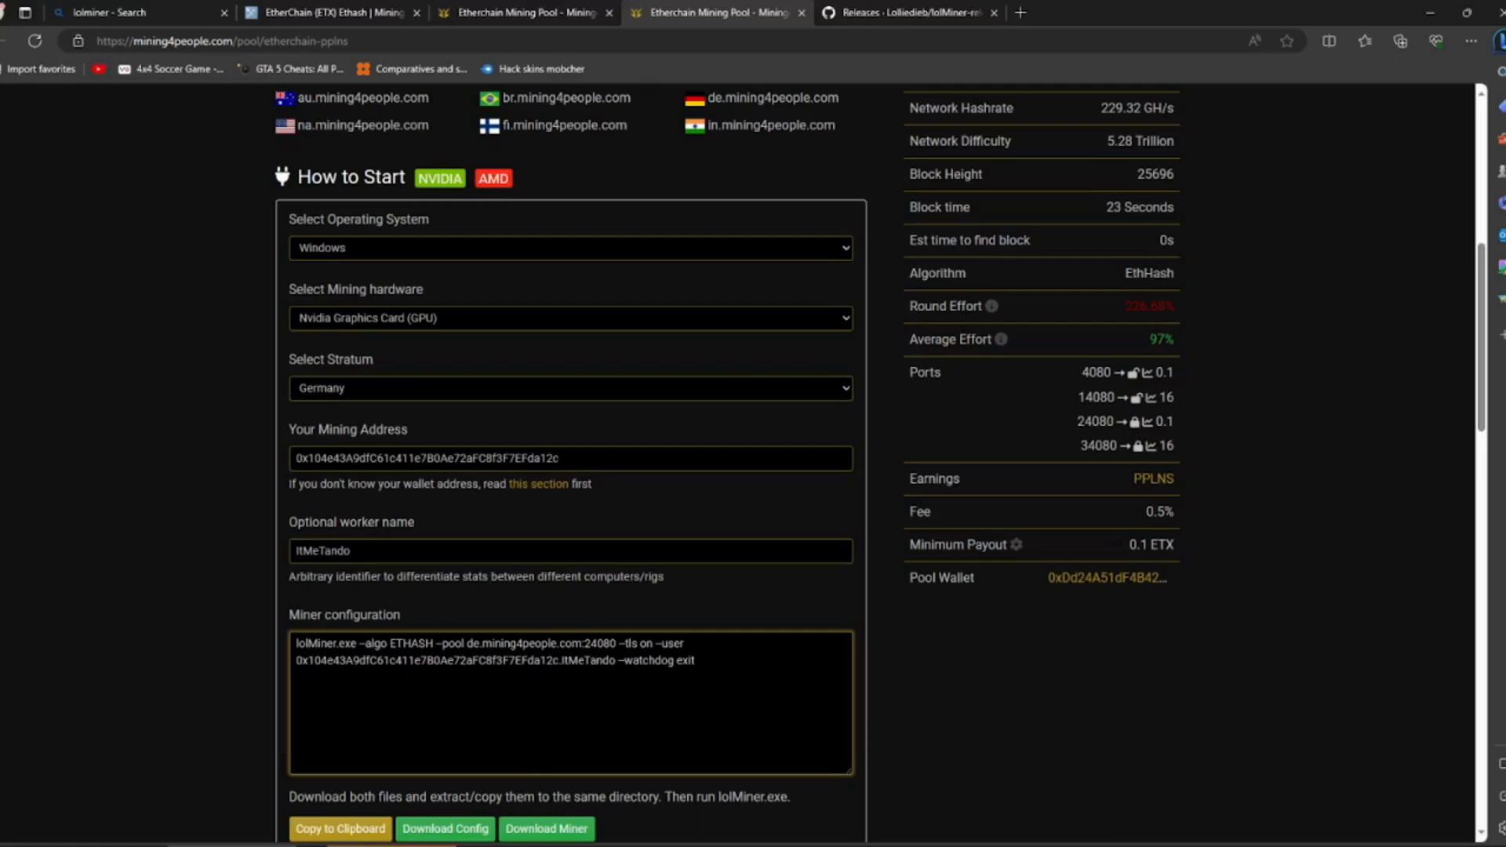
{"action": "left_click_drag", "start_coordinate": [296, 643], "coordinate": [696, 662]}
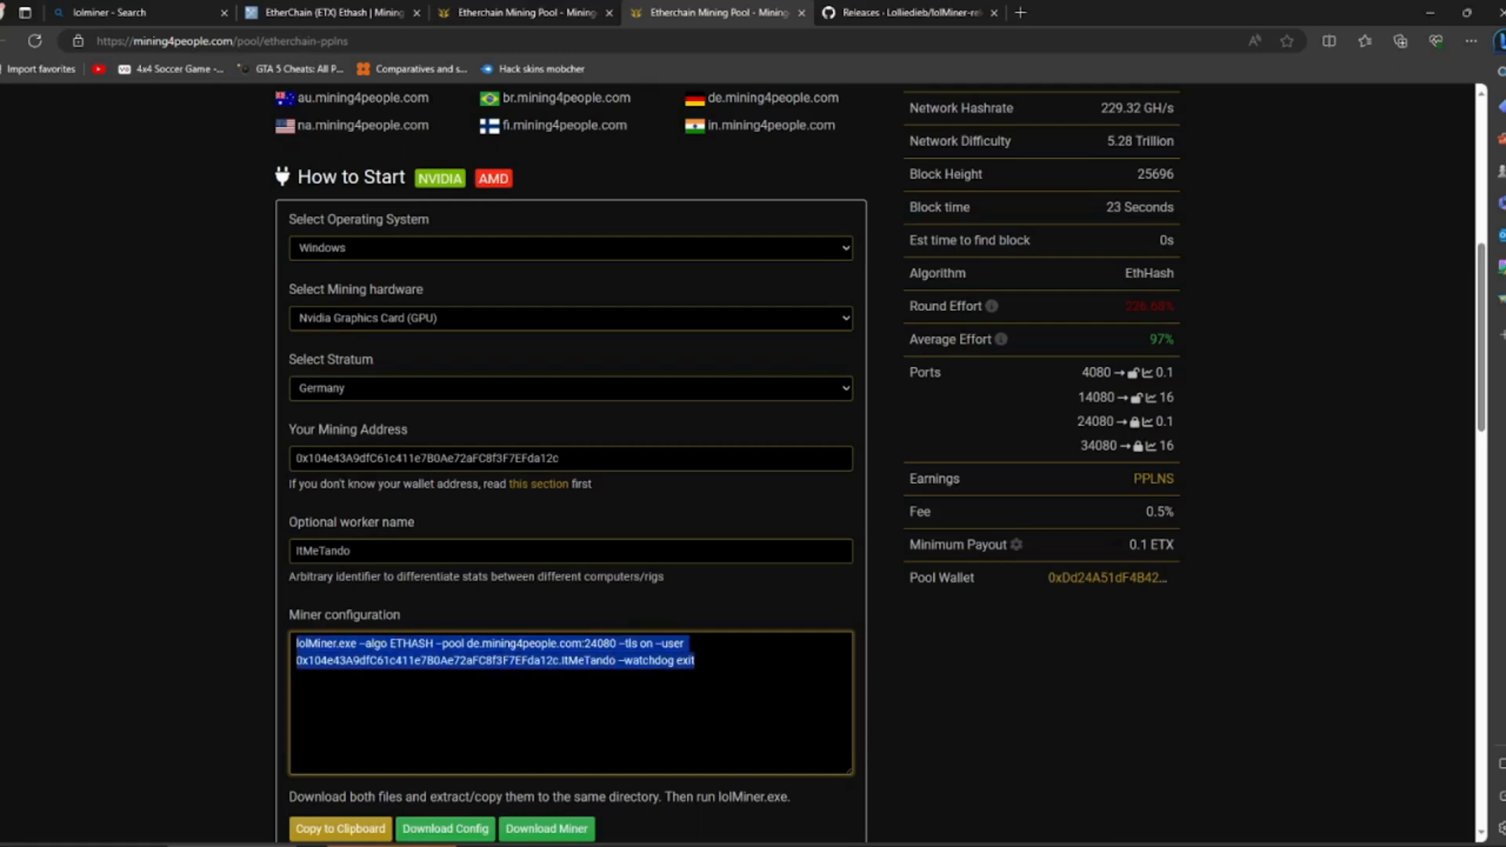
{"action": "scroll", "coordinate": [744, 662], "scroll_direction": "down", "scroll_amount": 6}
{"action": "scroll", "coordinate": [744, 662], "scroll_direction": "up", "scroll_amount": 6}
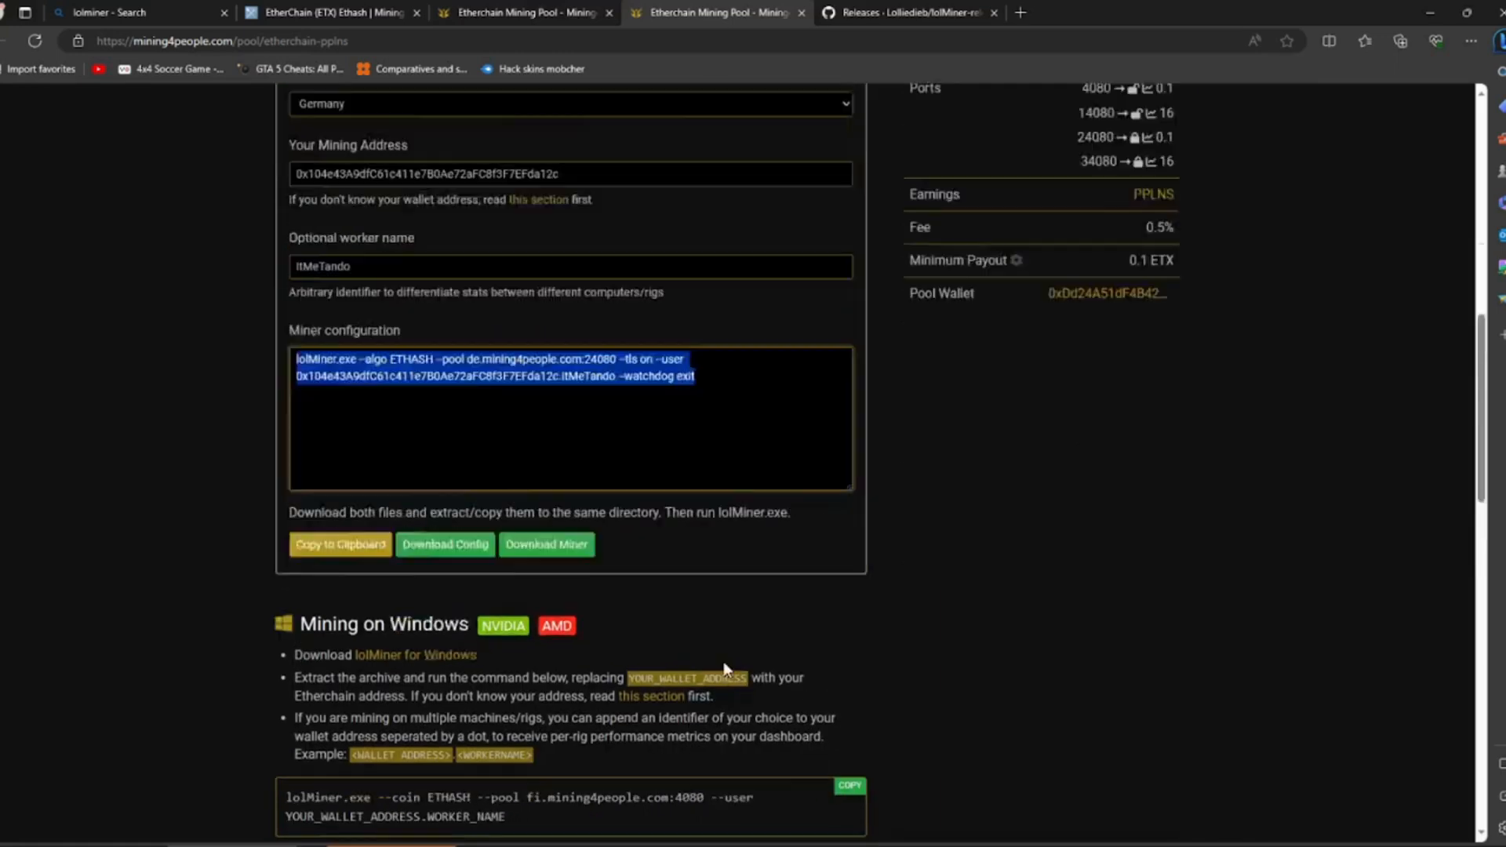
{"action": "scroll", "coordinate": [681, 680], "scroll_direction": "down", "scroll_amount": 3}
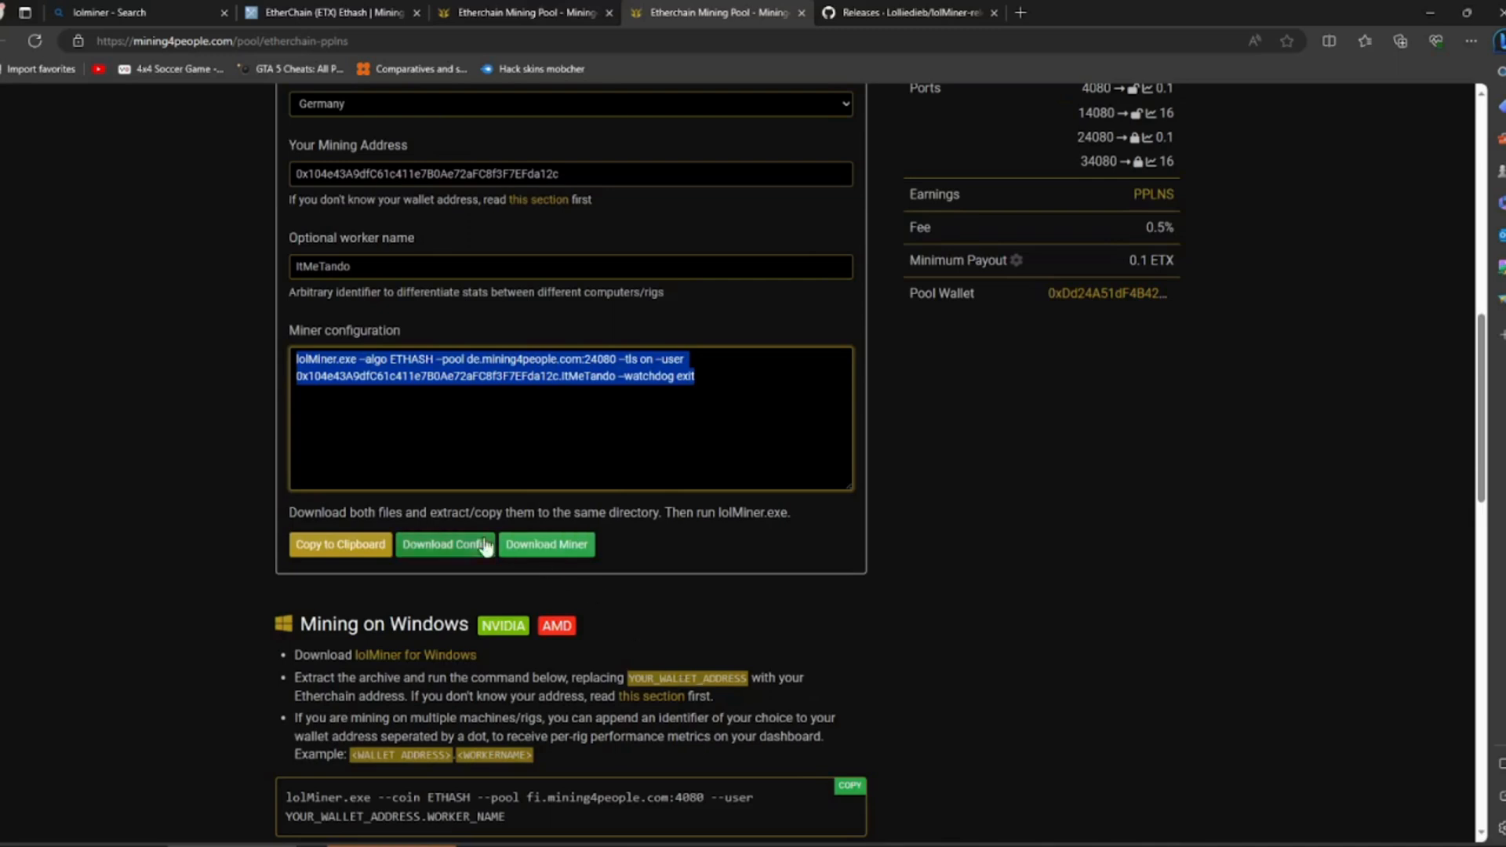
{"action": "left_click", "coordinate": [336, 549]}
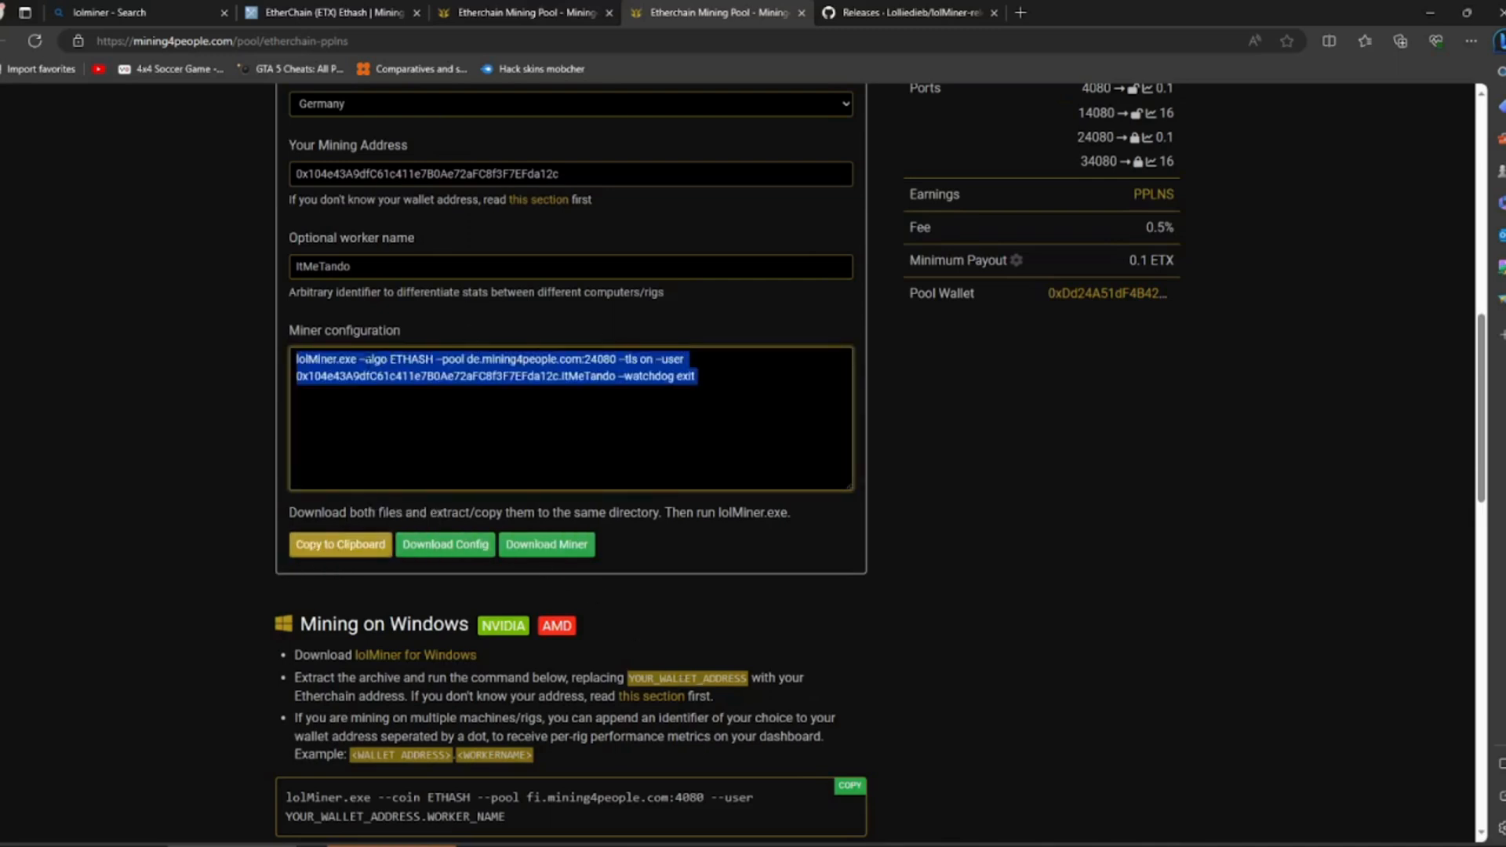
{"action": "left_click", "coordinate": [500, 846]}
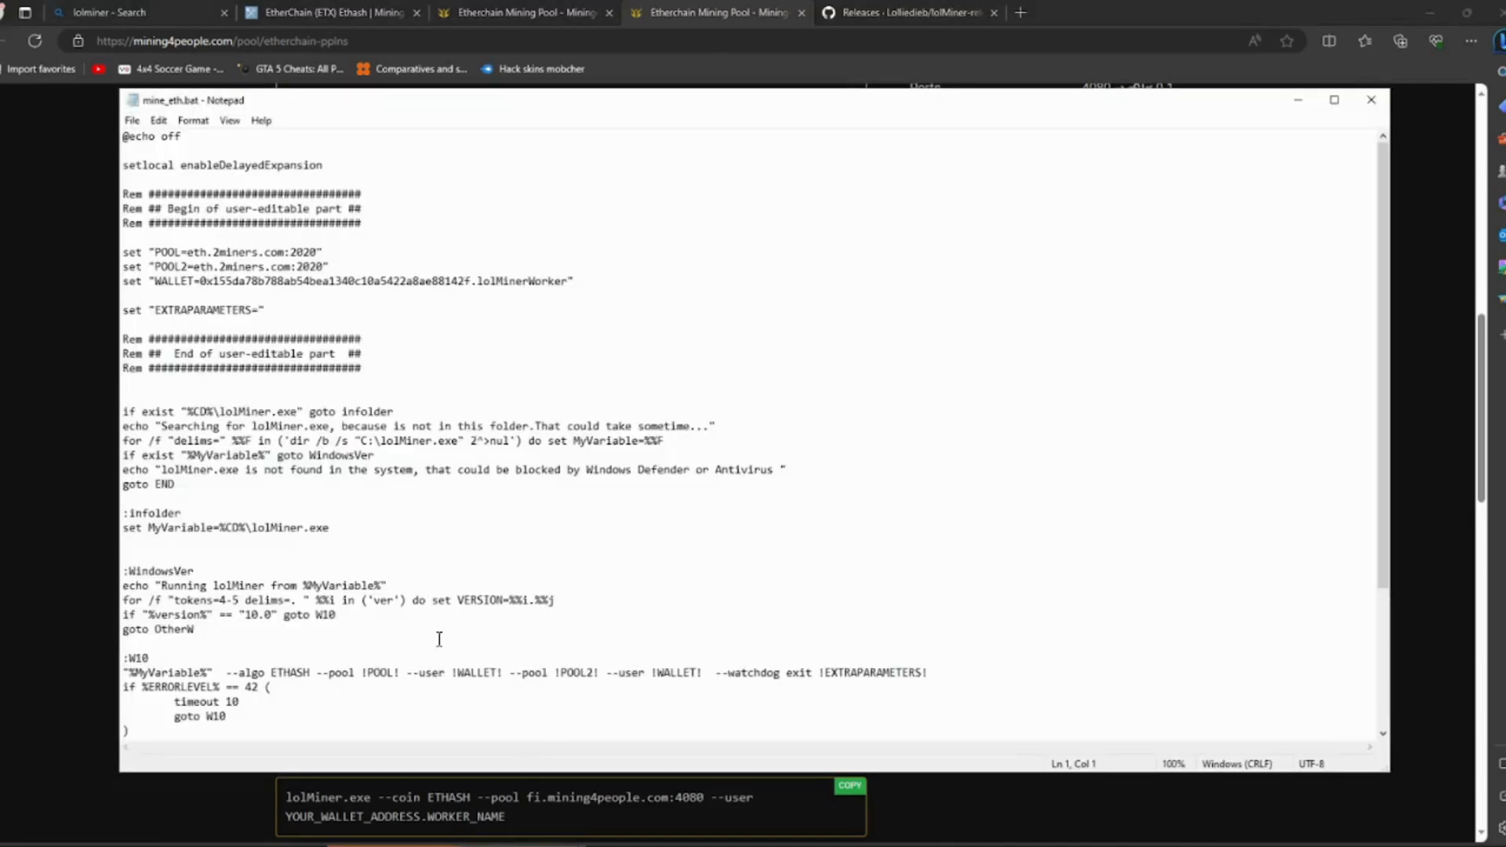
{"action": "left_click", "coordinate": [565, 600]}
{"action": "key", "text": "ctrl+a"}
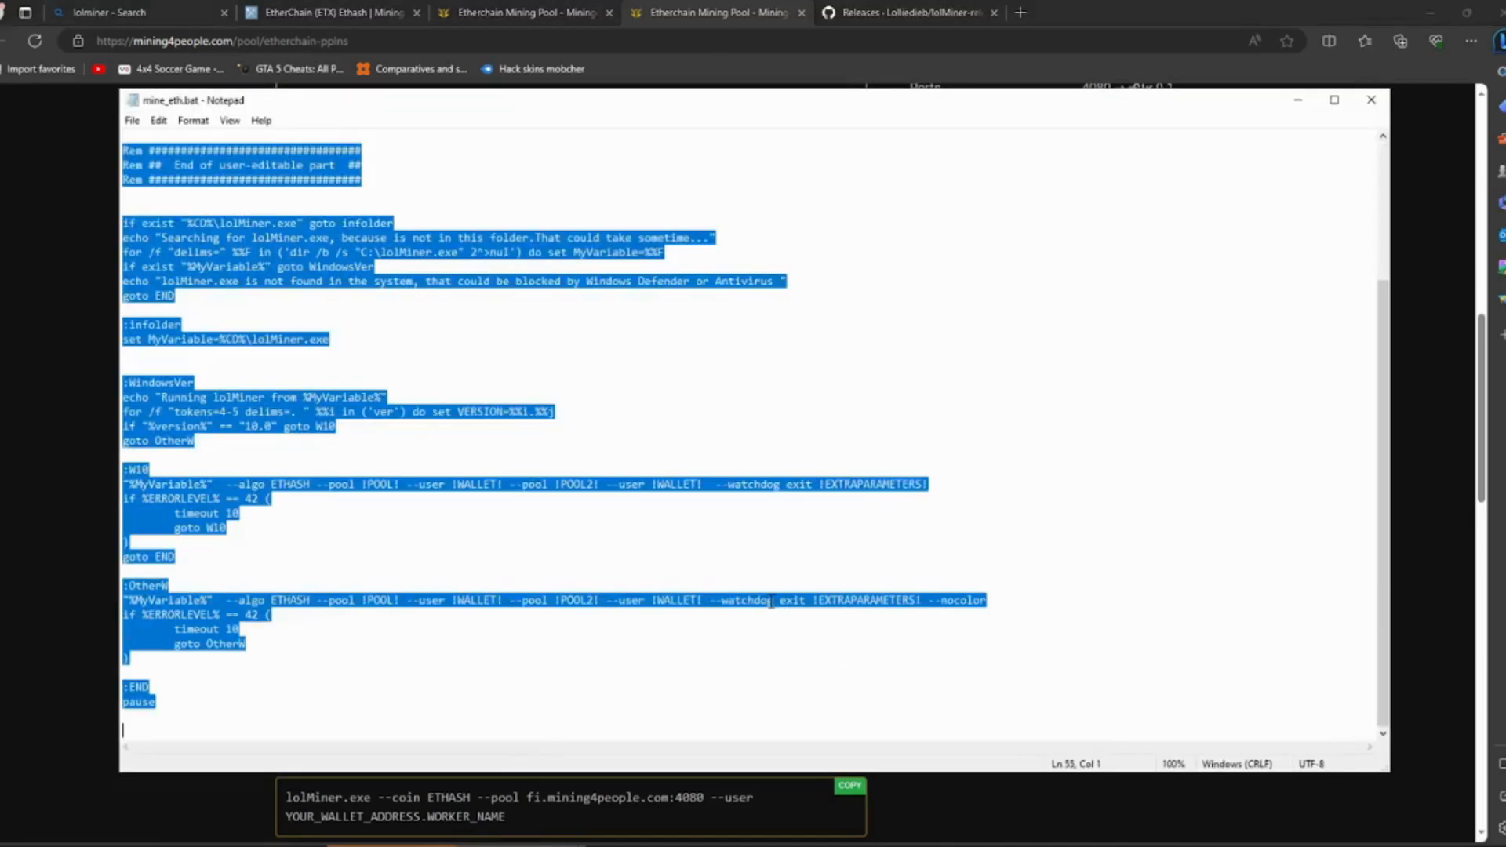
{"action": "left_click", "coordinate": [333, 370]}
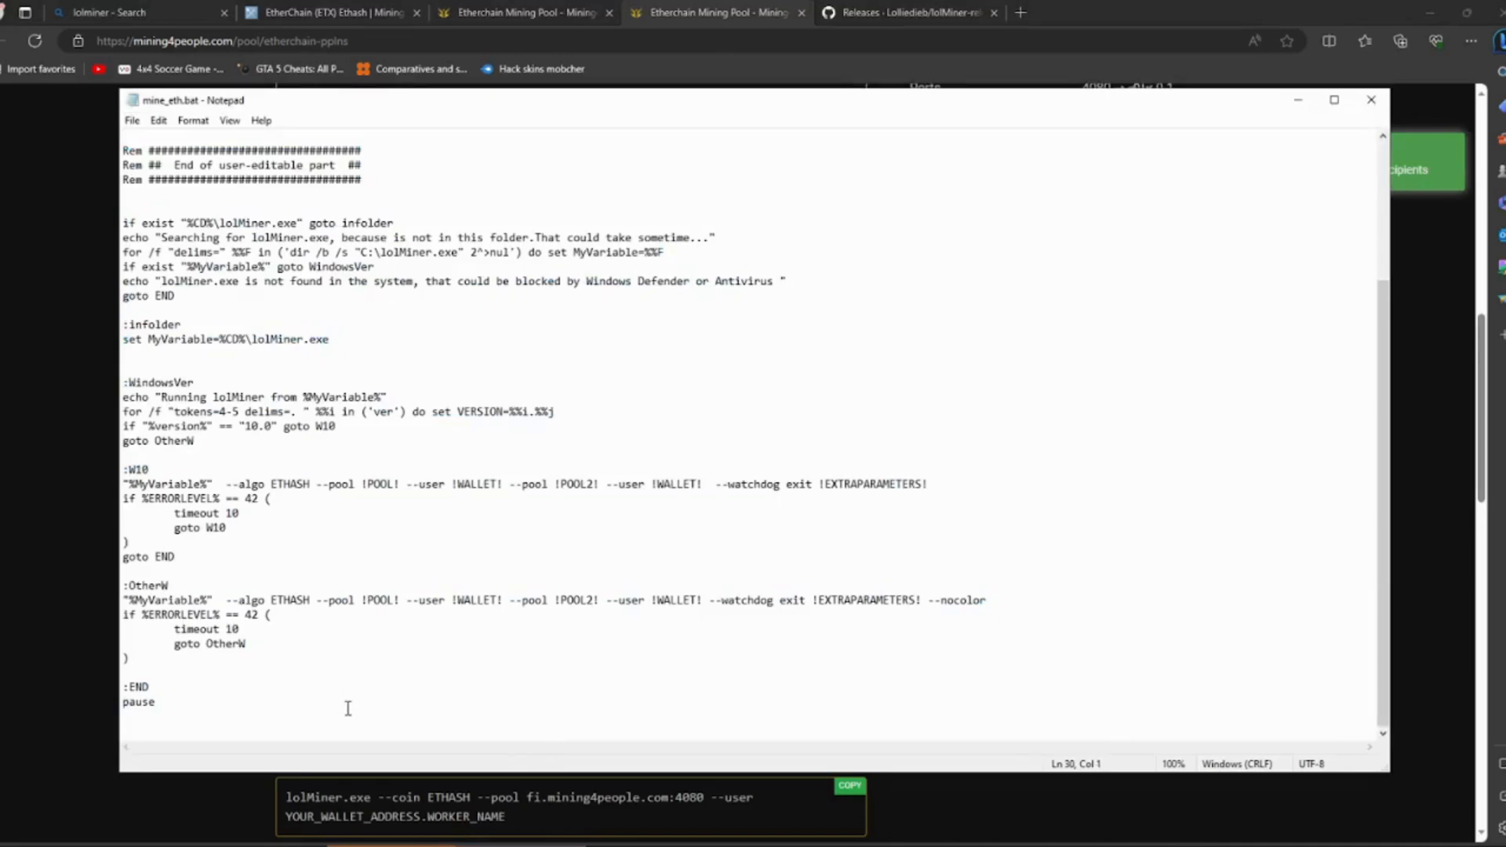
{"action": "left_click_drag", "start_coordinate": [346, 706], "coordinate": [138, 44]}
{"action": "scroll", "coordinate": [517, 490], "scroll_direction": "down", "scroll_amount": 5}
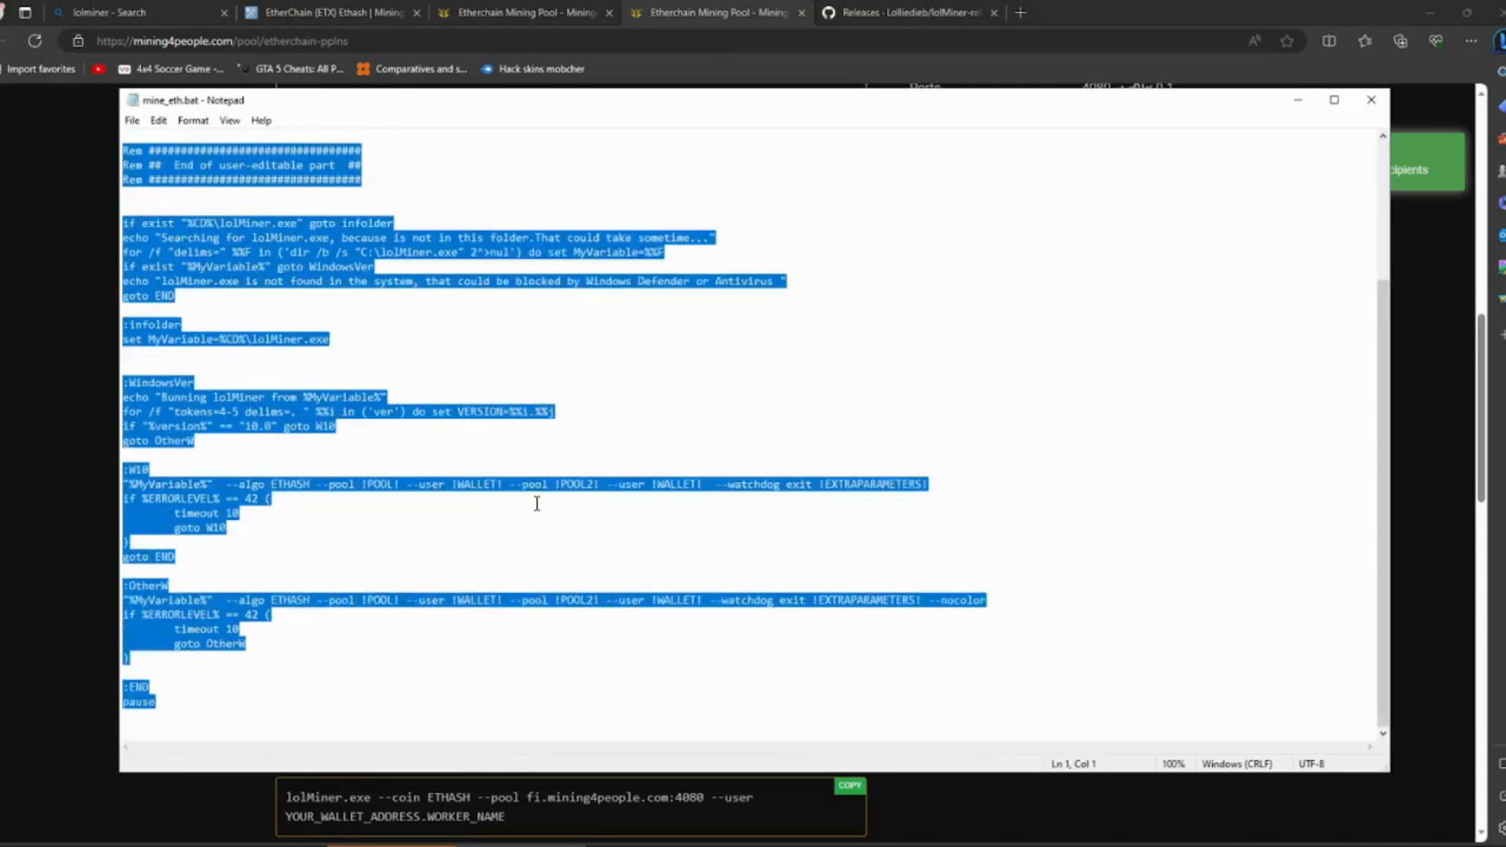
{"action": "left_click", "coordinate": [253, 652]}
{"action": "left_click_drag", "start_coordinate": [254, 652], "coordinate": [33, 155]}
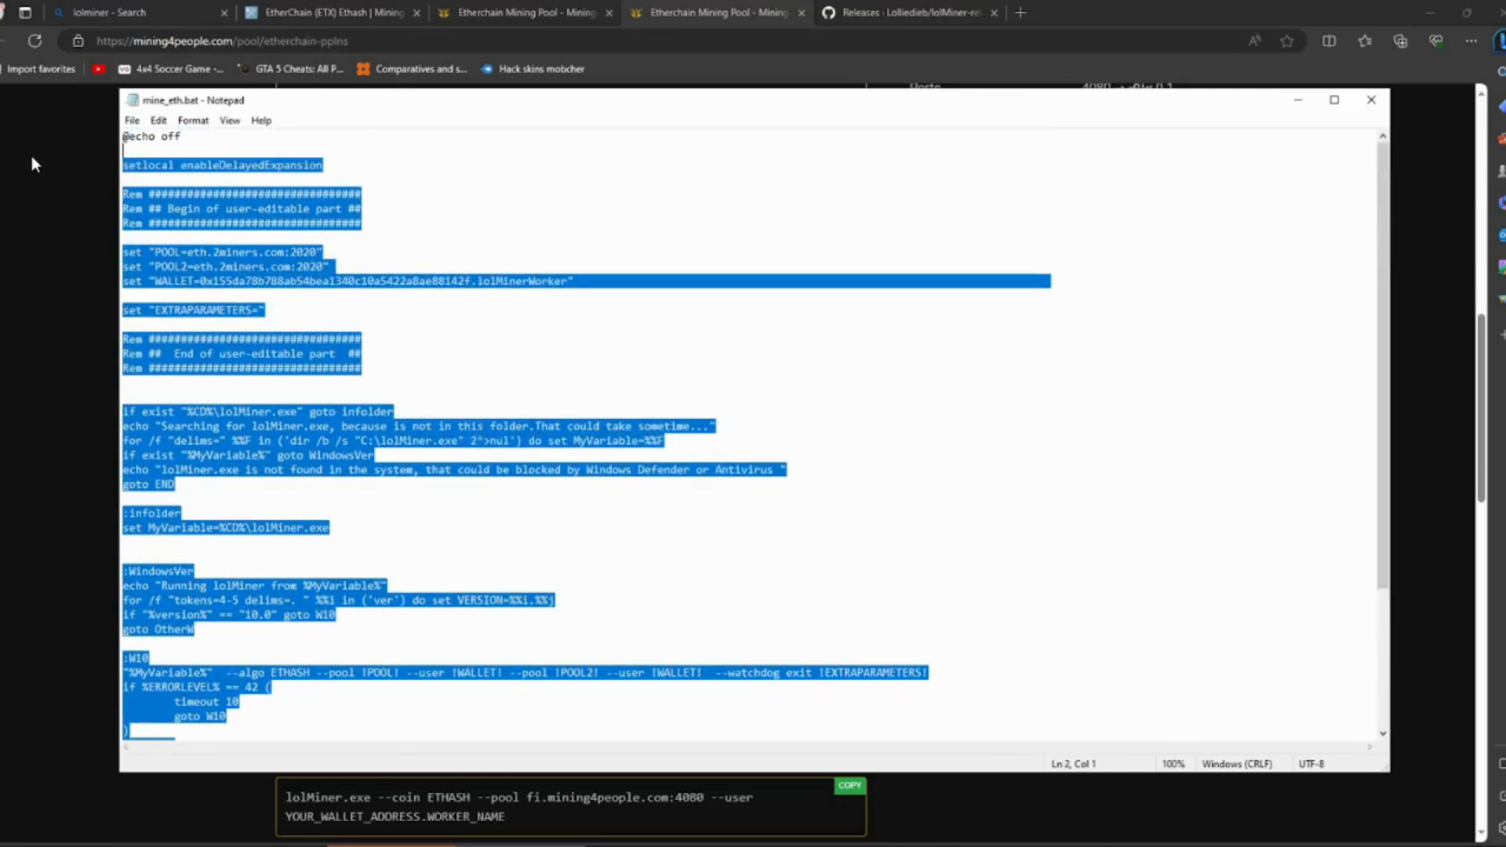
{"action": "key", "text": "ctrl+v"}
{"action": "key", "text": "BackSpace"}
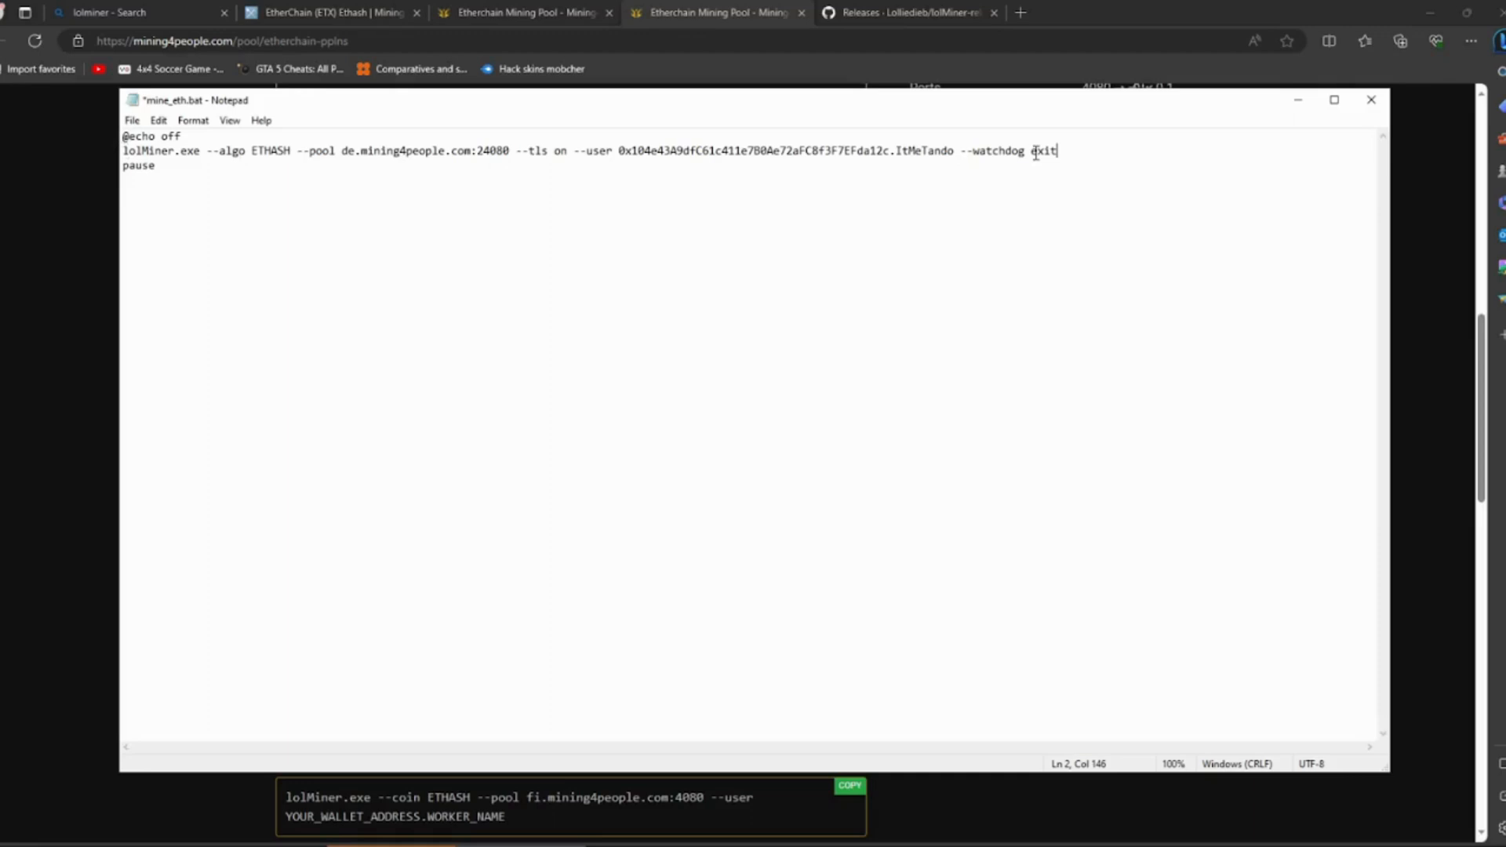
- Save the edited script as a new file named etherchain-mining.bat in the 1.76a folder, with All Files as its type
{"action": "left_click", "coordinate": [130, 136]}
{"action": "left_click", "coordinate": [132, 120]}
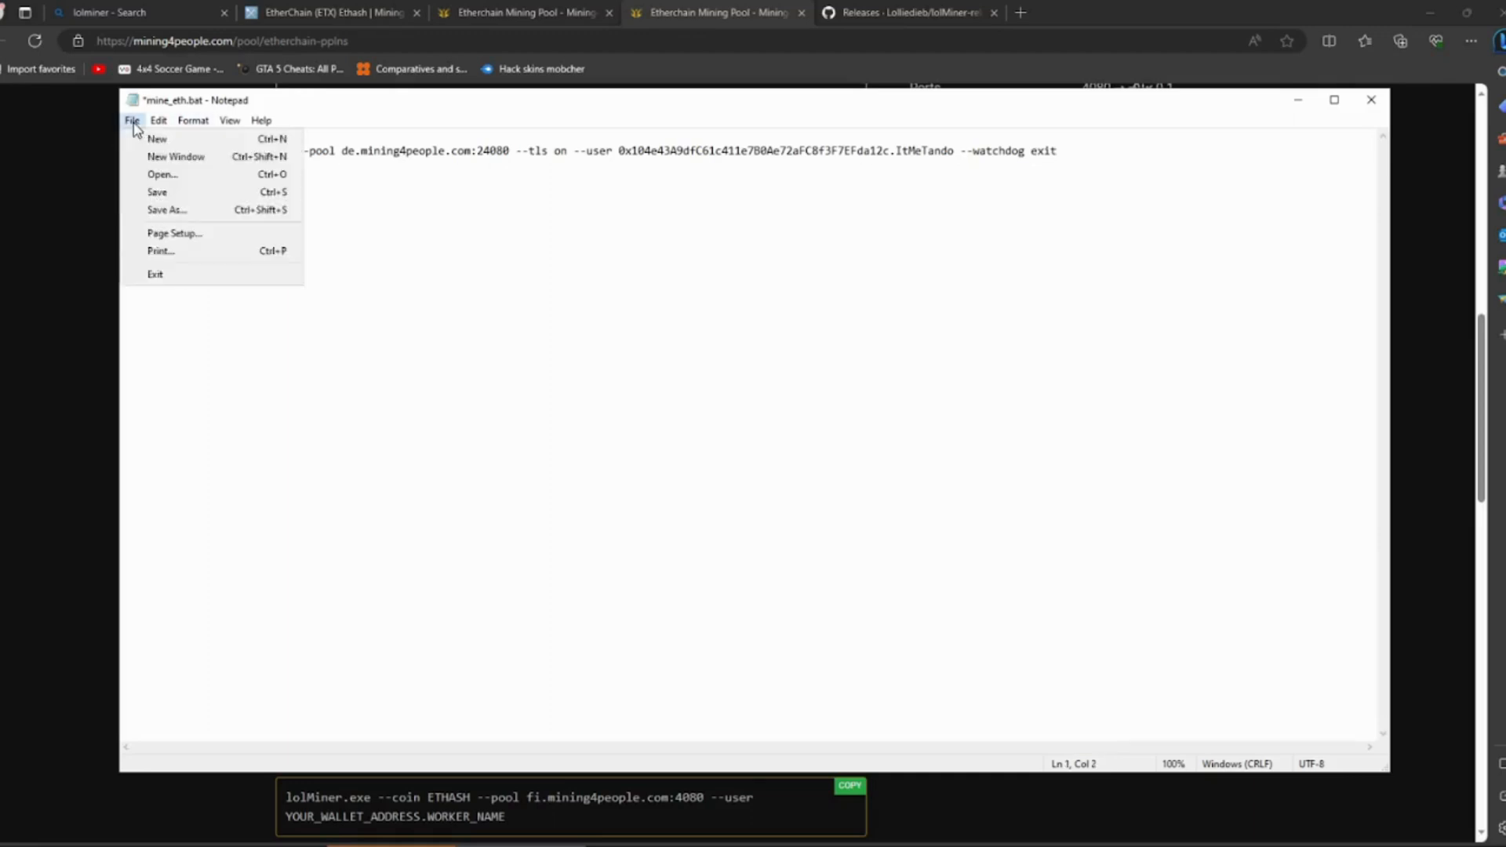
{"action": "left_click", "coordinate": [179, 211]}
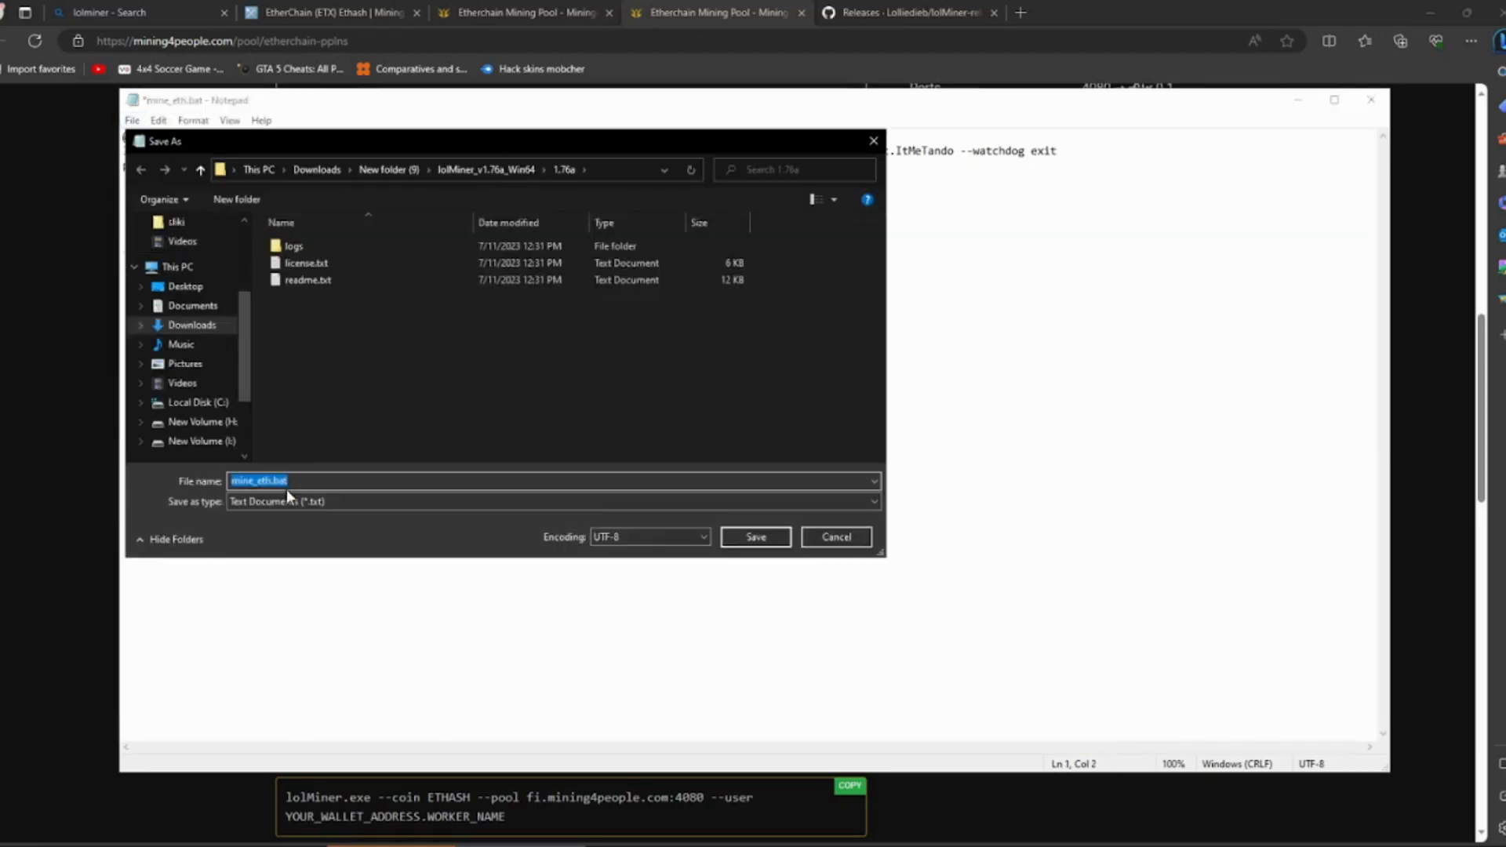
{"action": "left_click", "coordinate": [269, 481]}
{"action": "key", "text": "BackSpace"}
{"action": "key", "text": "BackSpace"}
{"action": "key", "text": "BackSpace"}
{"action": "key", "text": "BackSpace"}
{"action": "key", "text": "BackSpace"}
{"action": "key", "text": "BackSpace"}
{"action": "key", "text": "BackSpace"}
{"action": "key", "text": "BackSpace"}
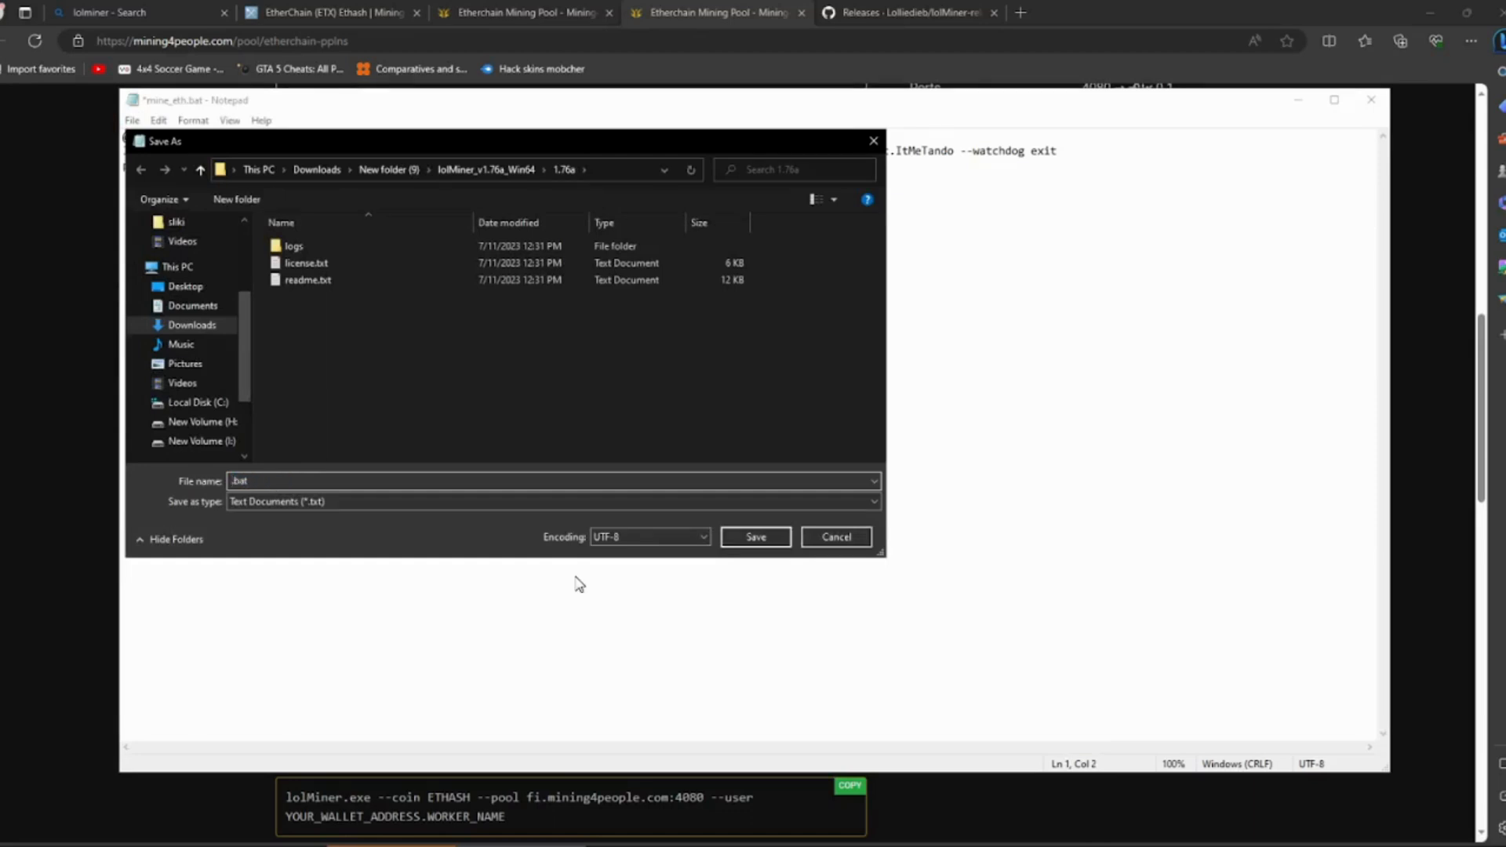
{"action": "type", "text": "etherchain-mining"}
{"action": "left_click", "coordinate": [231, 500]}
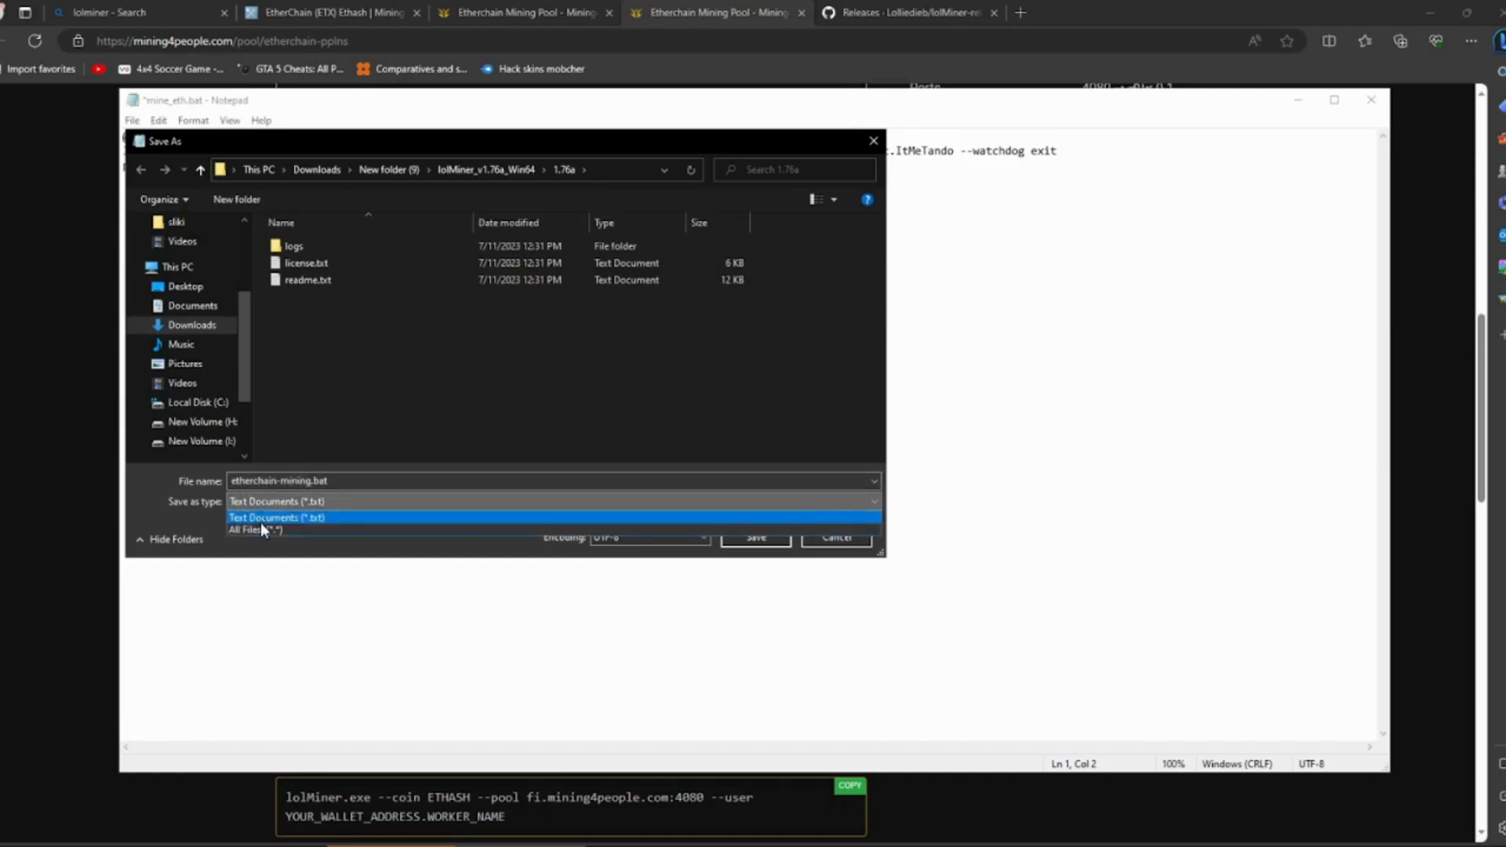
{"action": "left_click", "coordinate": [255, 530]}
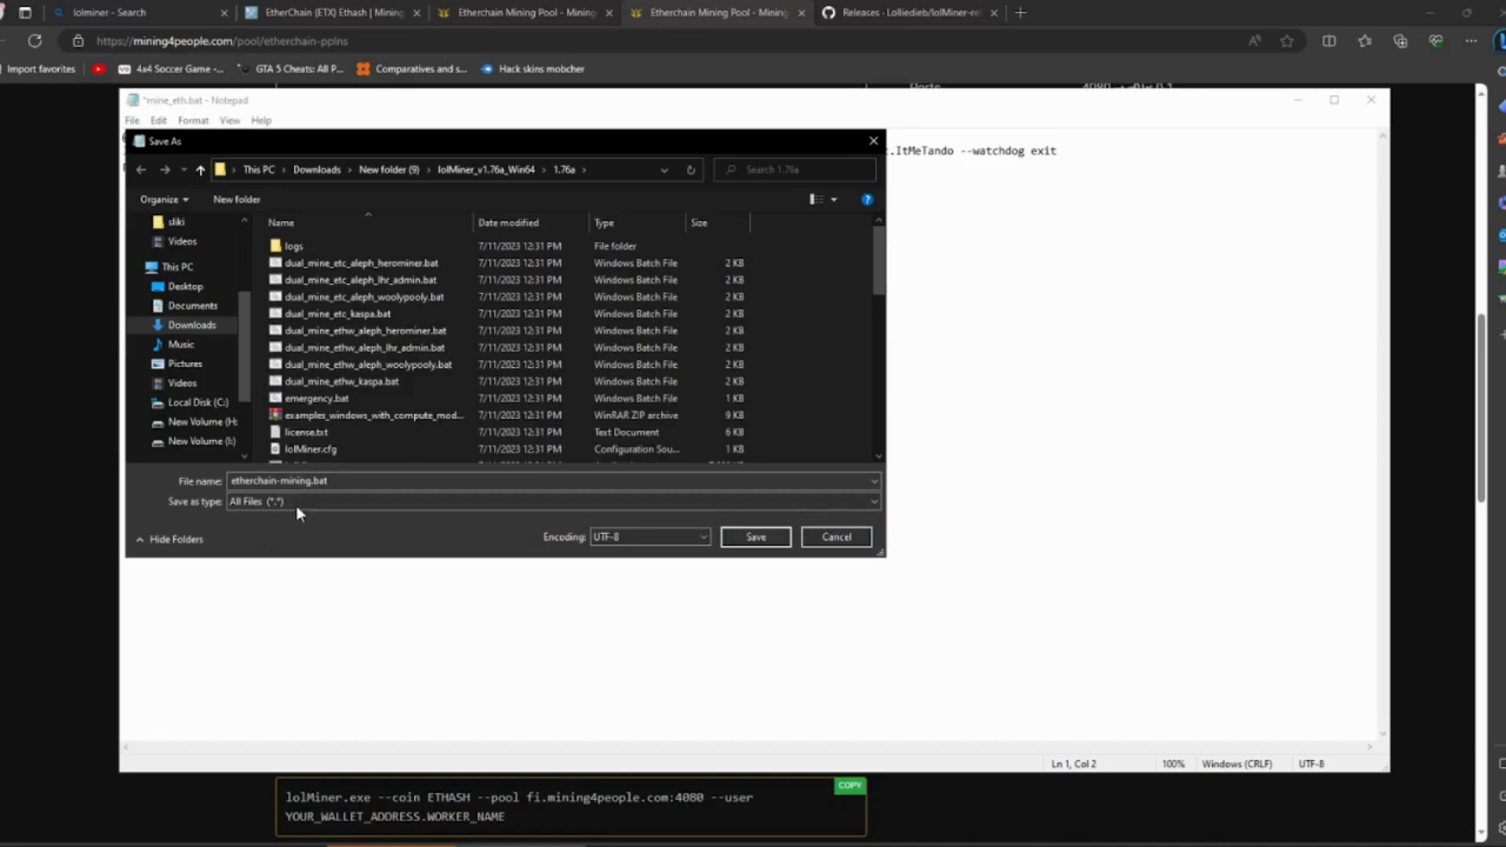
{"action": "left_click", "coordinate": [777, 535]}
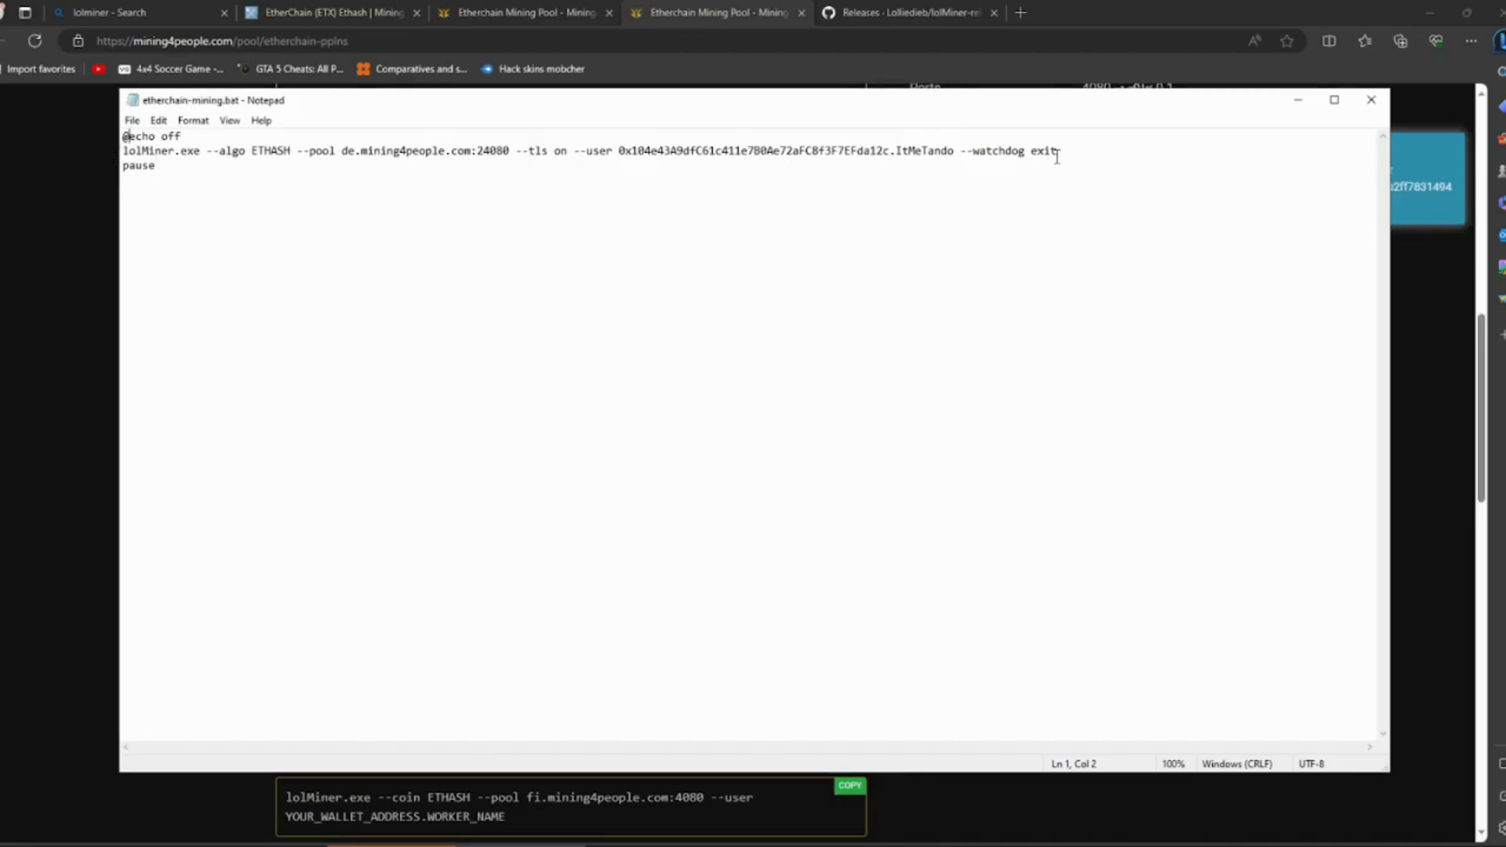
- Close Notepad and select etherchain-mining.bat in the 1.76a folder
{"action": "left_click", "coordinate": [1368, 102]}
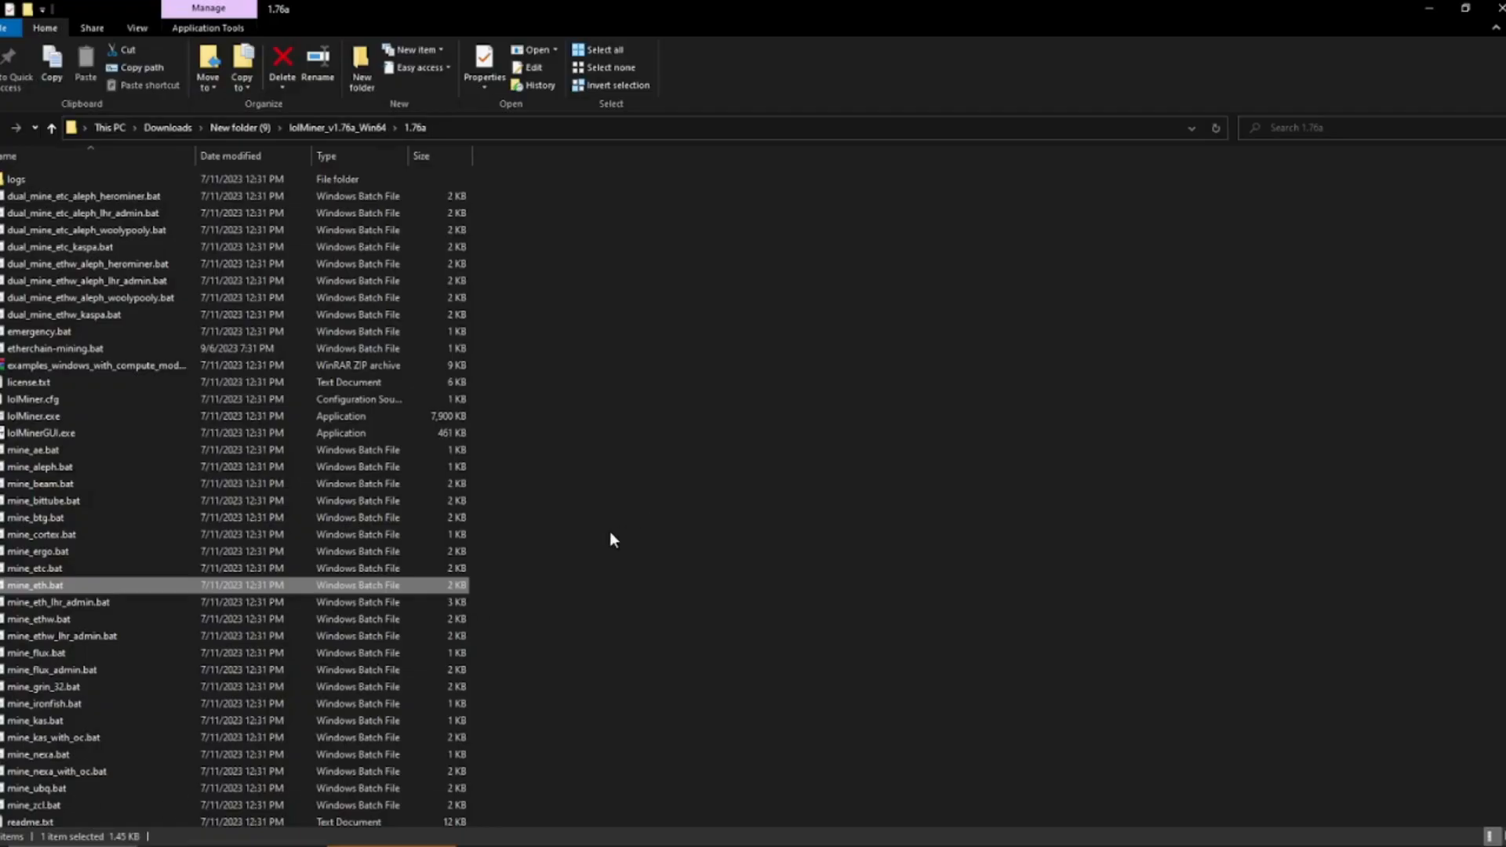
{"action": "scroll", "coordinate": [614, 540], "scroll_direction": "down", "scroll_amount": 2}
{"action": "scroll", "coordinate": [608, 534], "scroll_direction": "up", "scroll_amount": 2}
{"action": "left_click", "coordinate": [106, 349]}
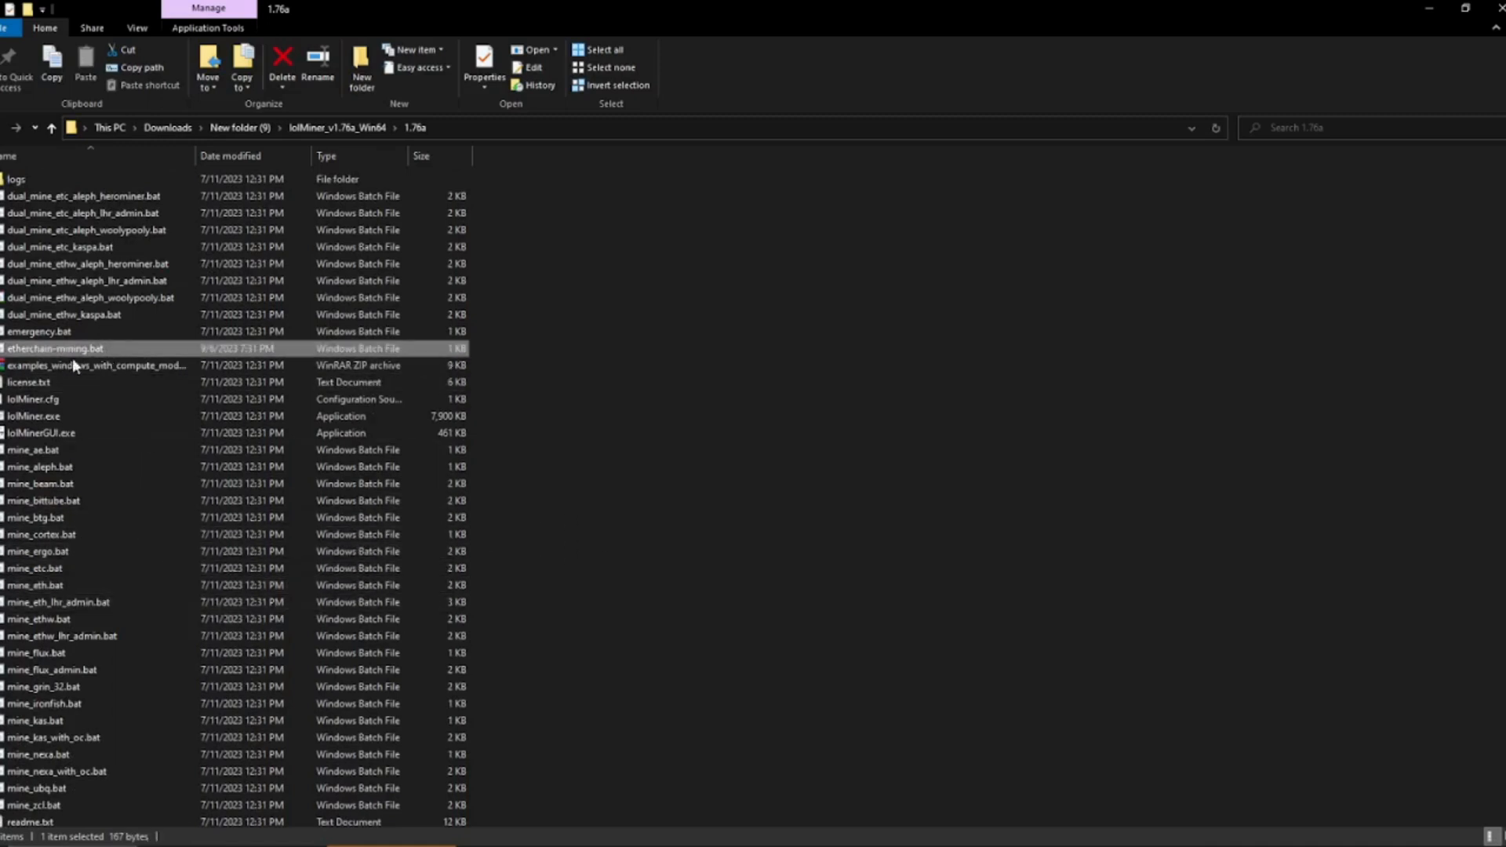
- Launch MSI Afterburner and lower the graphics card's power limit to 75%
{"action": "left_click", "coordinate": [2, 844]}
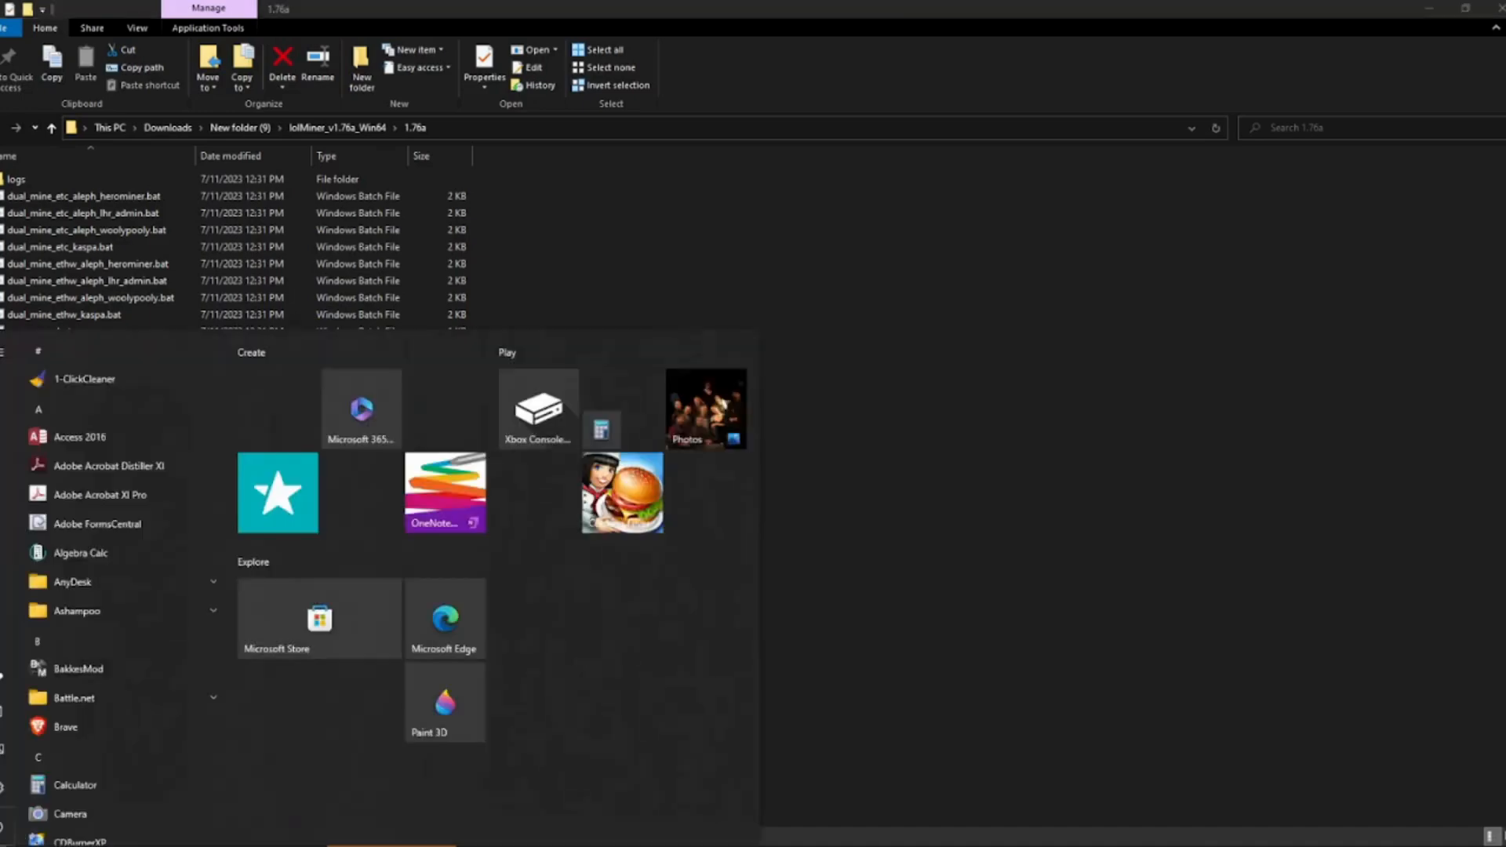
{"action": "type", "text": "ms"}
{"action": "left_click", "coordinate": [149, 444]}
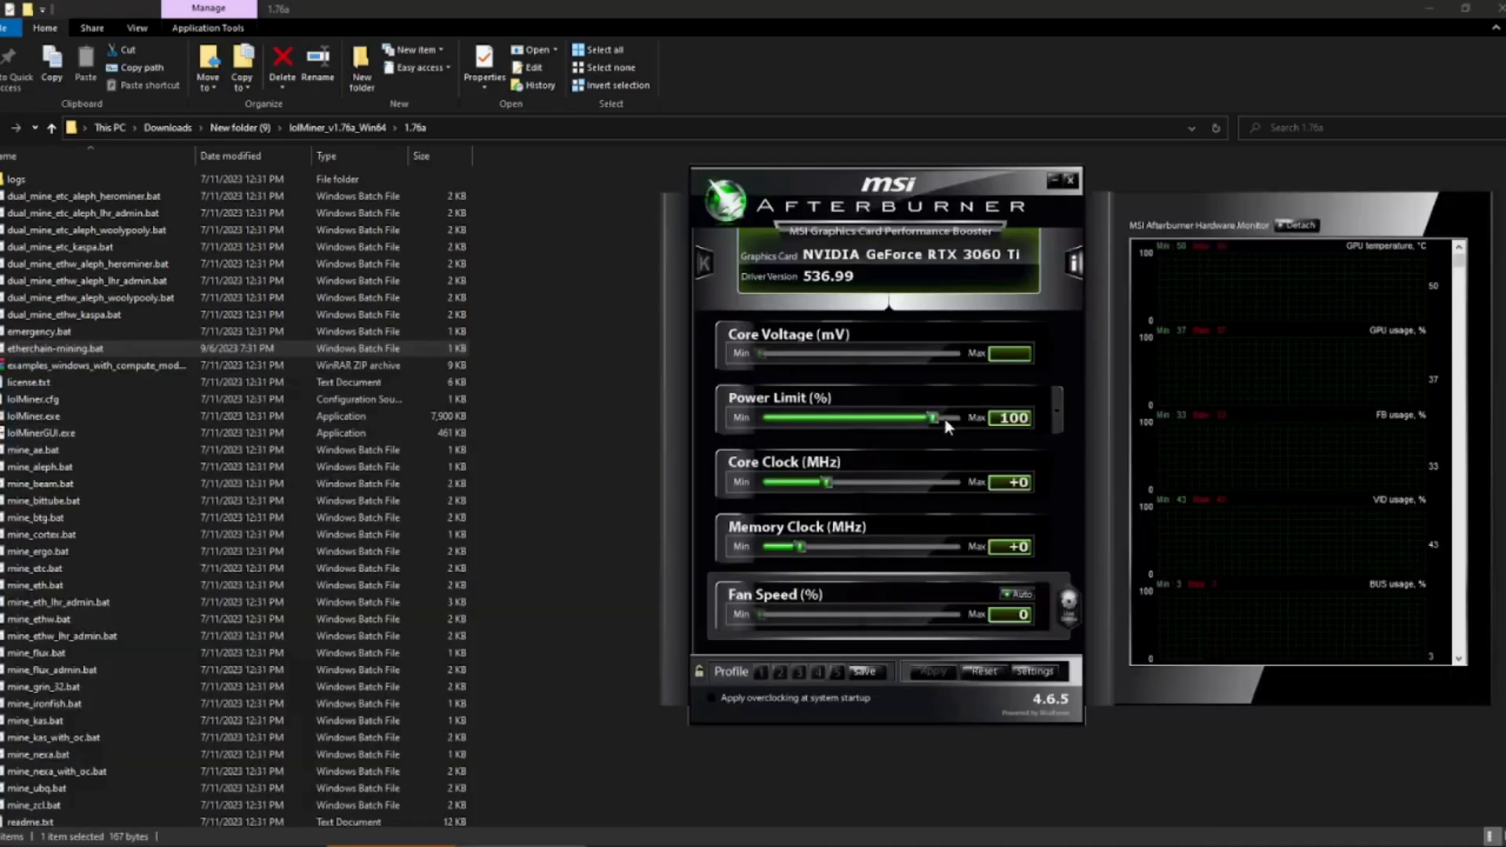
{"action": "left_click_drag", "start_coordinate": [927, 419], "coordinate": [848, 422]}
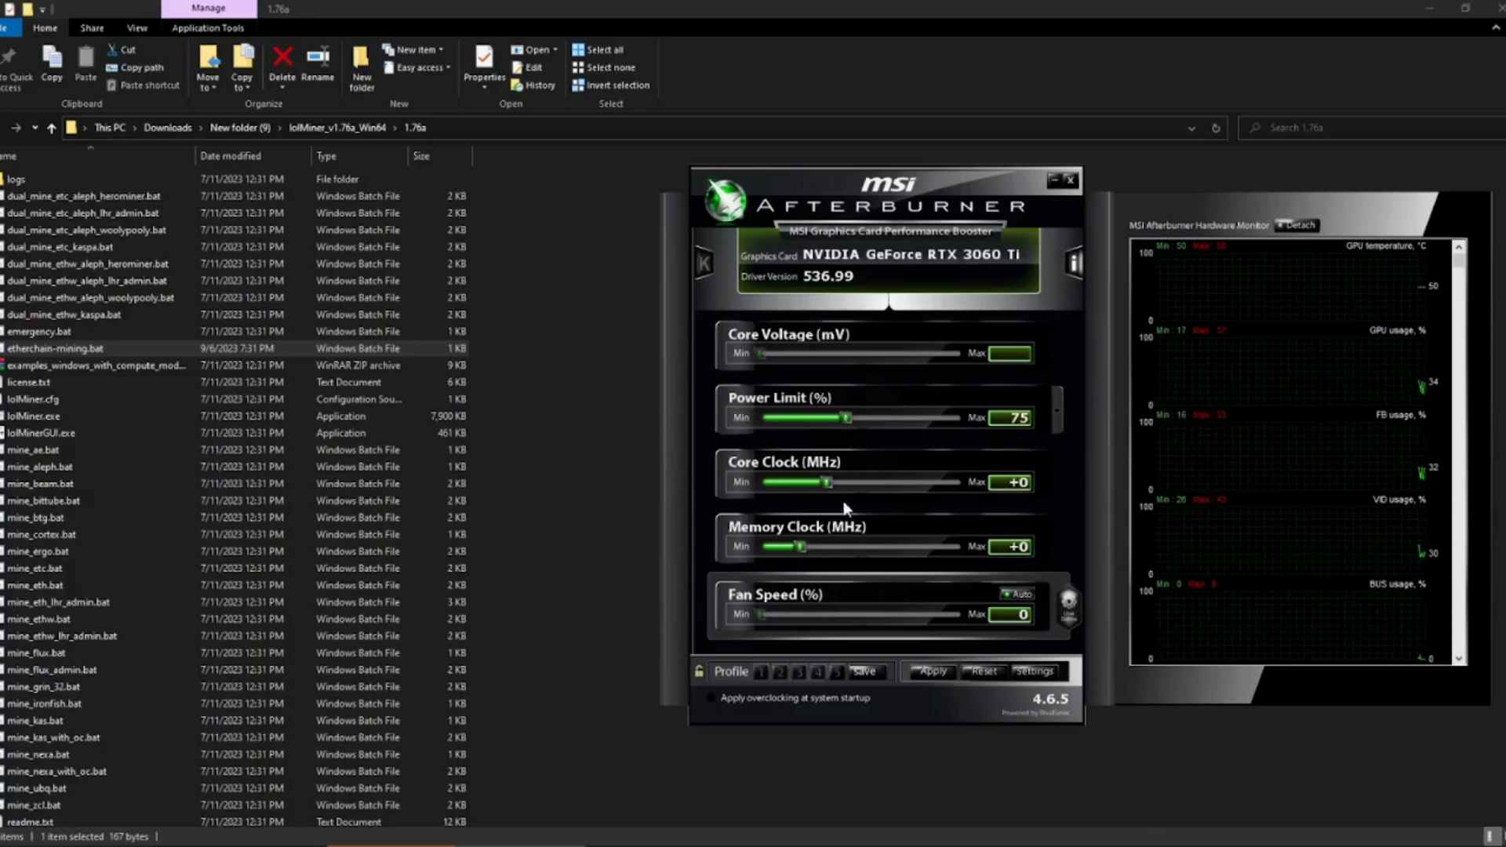
- Raise the graphics card's memory clock offset to +999 MHz
{"action": "left_click_drag", "start_coordinate": [804, 546], "coordinate": [887, 551]}
{"action": "key", "text": "Left"}
{"action": "key", "text": "Left"}
{"action": "key", "text": "Left"}
{"action": "key", "text": "Left"}
{"action": "key", "text": "Left"}
{"action": "key", "text": "Left"}
{"action": "key", "text": "Left"}
{"action": "key", "text": "Left"}
{"action": "key", "text": "Left"}
{"action": "key", "text": "Left"}
{"action": "key", "text": "Left"}
{"action": "key", "text": "Left"}
{"action": "key", "text": "Left"}
{"action": "key", "text": "Left"}
{"action": "key", "text": "Left"}
{"action": "key", "text": "Left"}
{"action": "key", "text": "Left"}
{"action": "key", "text": "Left"}
{"action": "key", "text": "Left"}
{"action": "key", "text": "Left"}
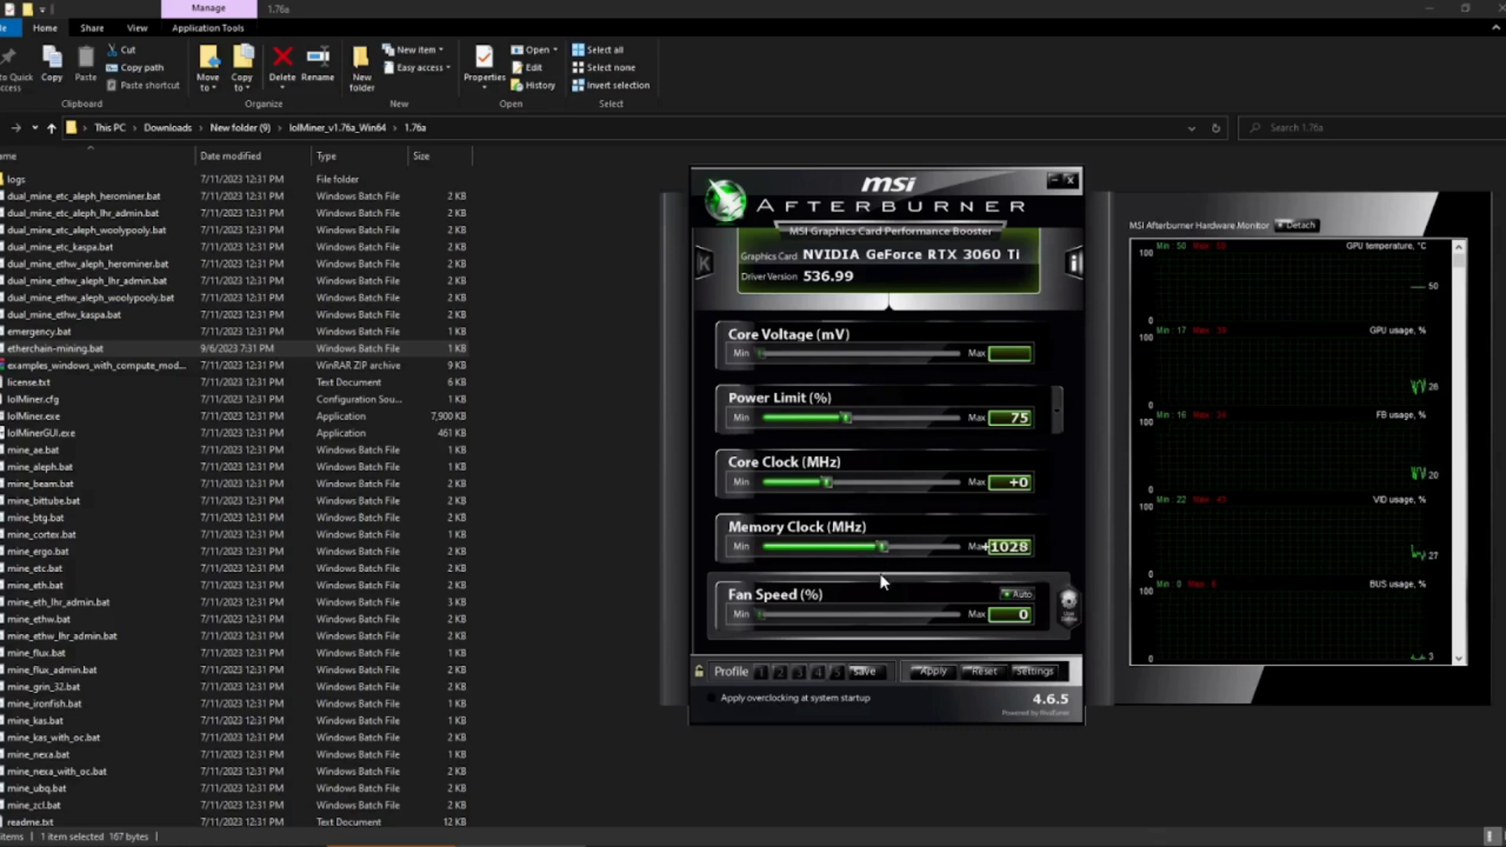
{"action": "key", "text": "Left"}
{"action": "key", "text": "Left"}
{"action": "key", "text": "Left"}
{"action": "key", "text": "Left"}
{"action": "key", "text": "Left"}
{"action": "key", "text": "Left"}
{"action": "key", "text": "Left"}
{"action": "key", "text": "Left"}
{"action": "key", "text": "Left"}
{"action": "key", "text": "Left"}
{"action": "key", "text": "Left"}
{"action": "key", "text": "Left"}
{"action": "key", "text": "Left"}
{"action": "key", "text": "Left"}
{"action": "key", "text": "Left"}
{"action": "key", "text": "Left"}
{"action": "key", "text": "Left"}
{"action": "key", "text": "Left"}
{"action": "key", "text": "Left"}
{"action": "key", "text": "Left"}
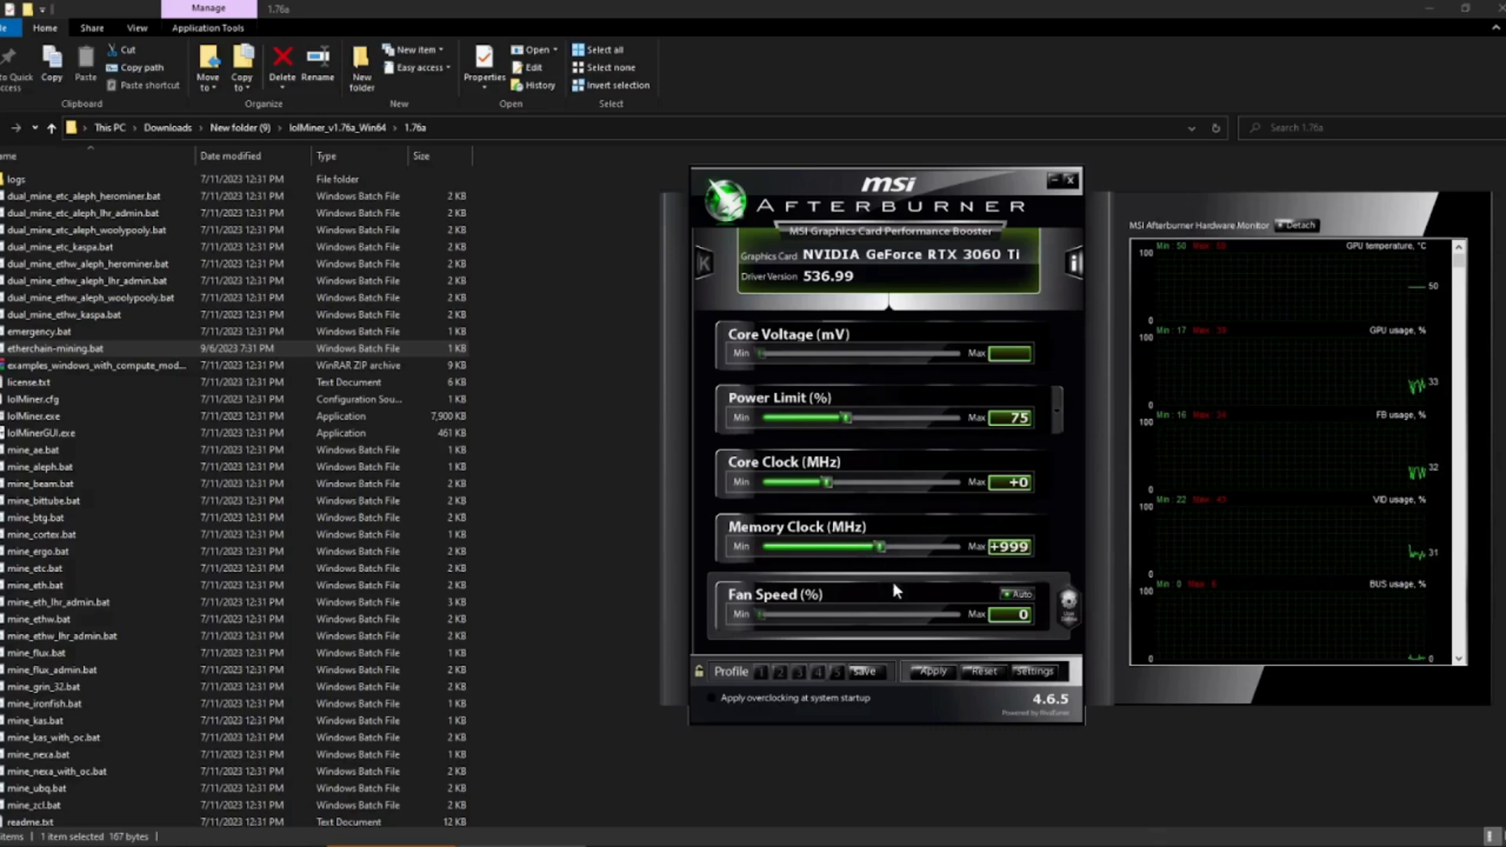
- Switch the fan to manual control at 63%, apply the overclock settings and minimize MSI Afterburner
{"action": "left_click", "coordinate": [1016, 594]}
{"action": "left_click_drag", "start_coordinate": [760, 615], "coordinate": [855, 629]}
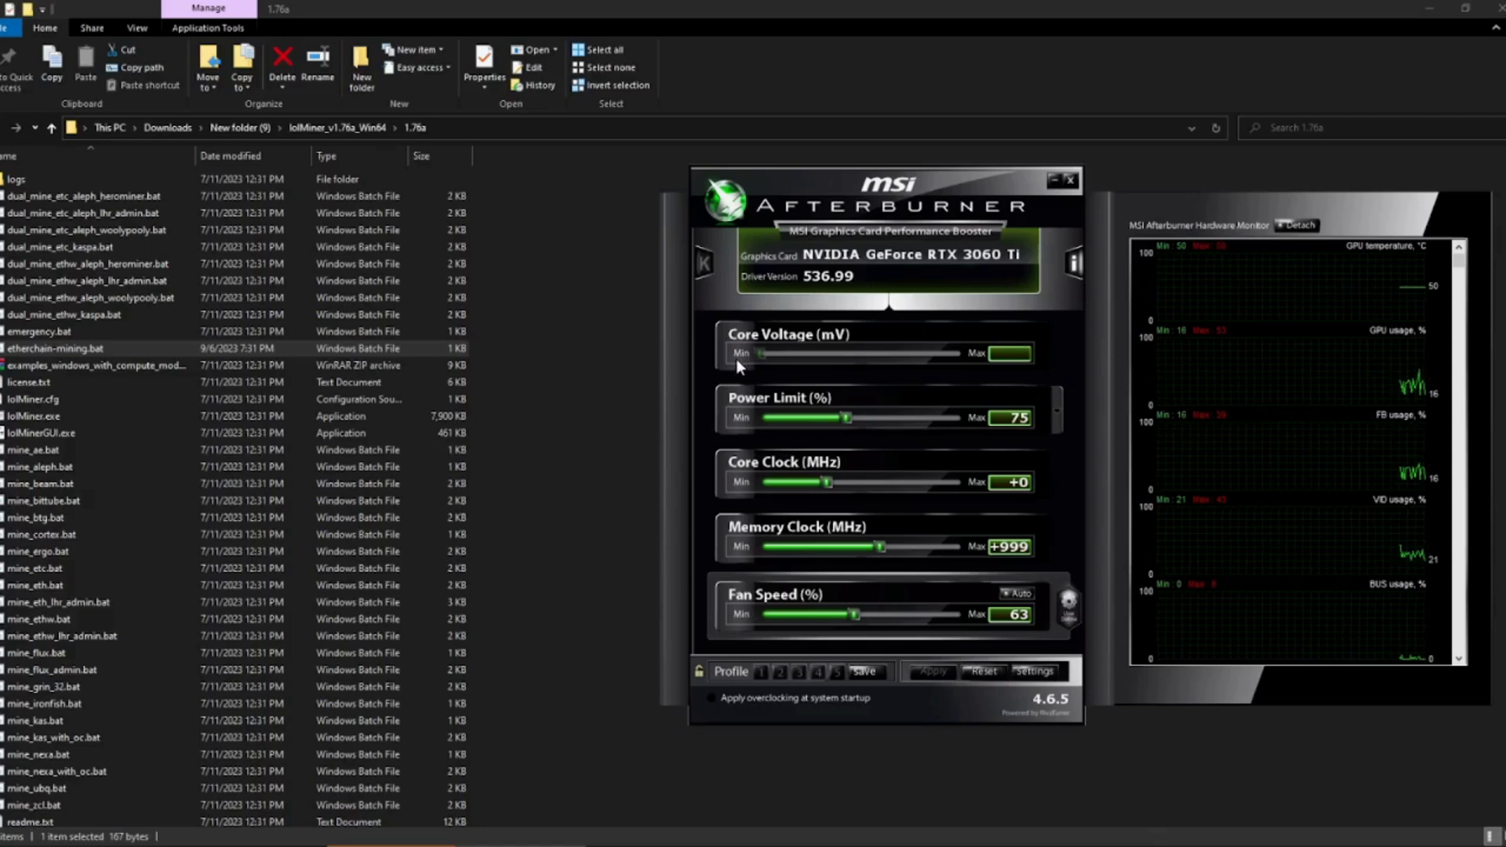
{"action": "left_click", "coordinate": [1053, 181]}
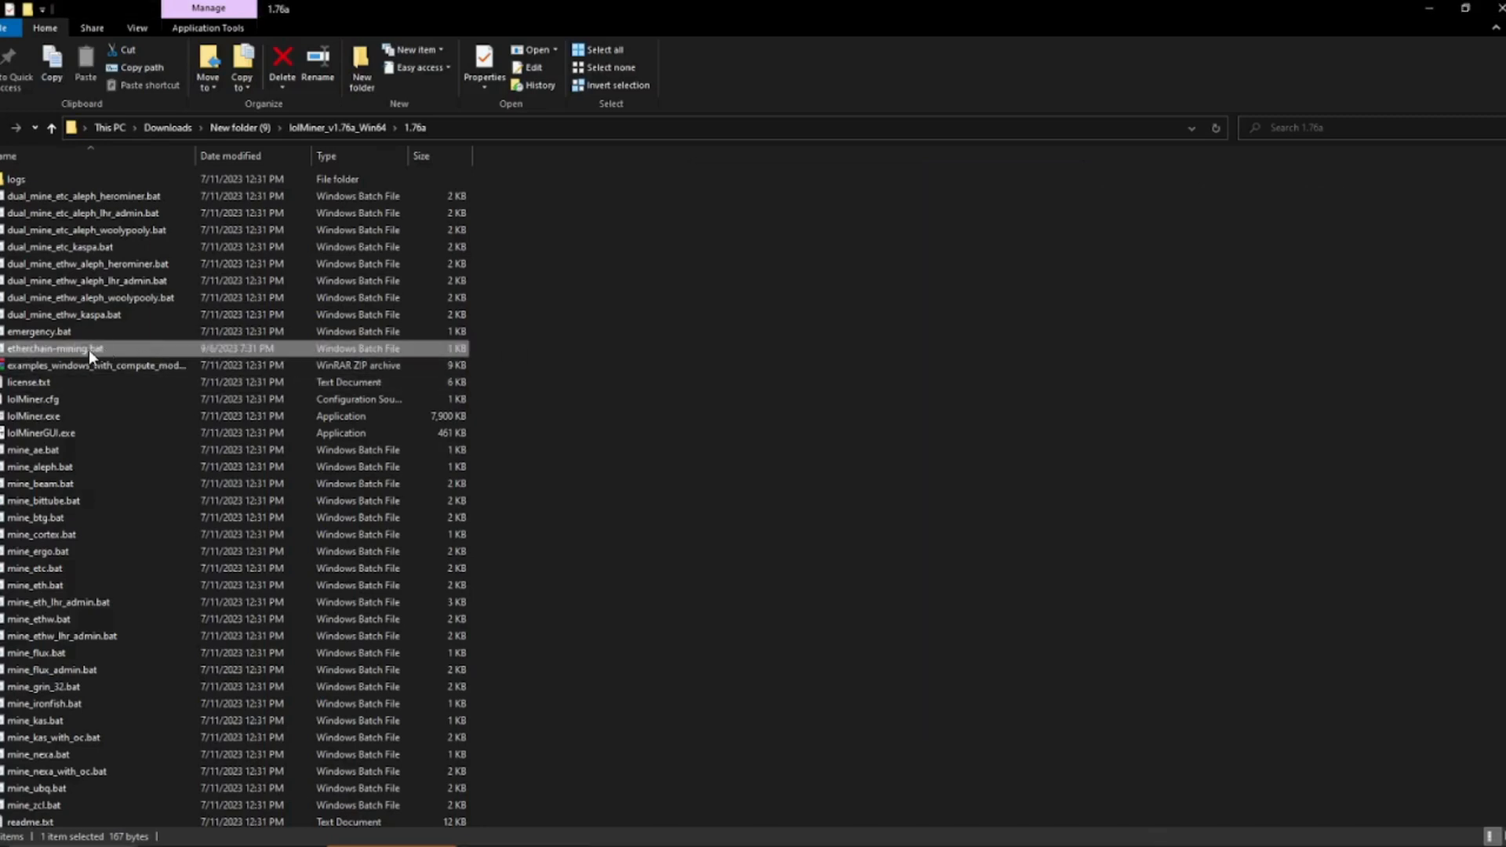
- Run etherchain-mining.bat, bring MSI Afterburner back into view and enlarge the miner's console window
{"action": "right_click", "coordinate": [88, 350]}
{"action": "left_click", "coordinate": [138, 364]}
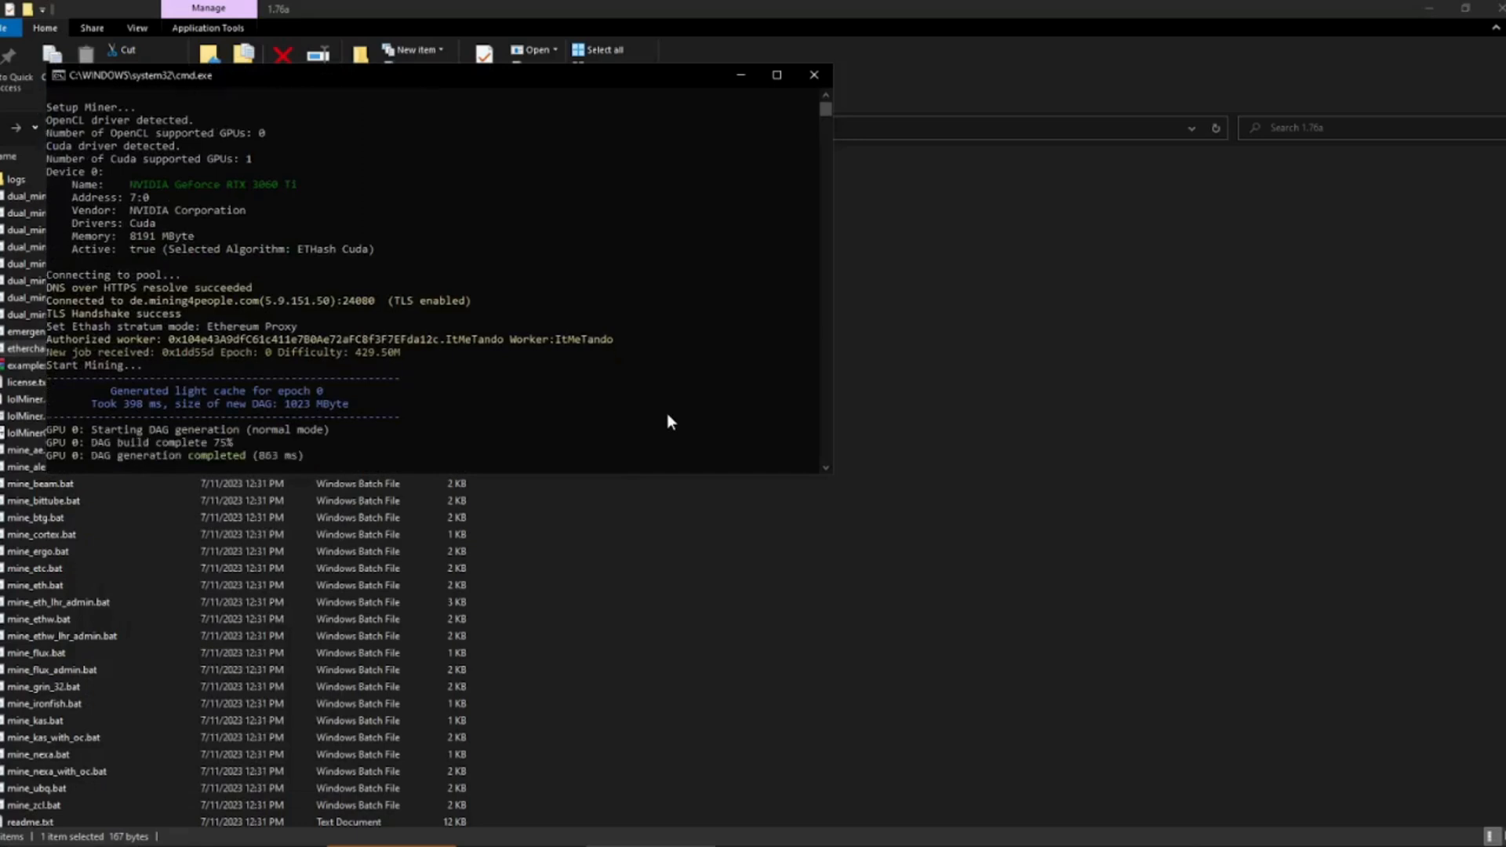
{"action": "left_click", "coordinate": [525, 846]}
{"action": "left_click", "coordinate": [562, 392]}
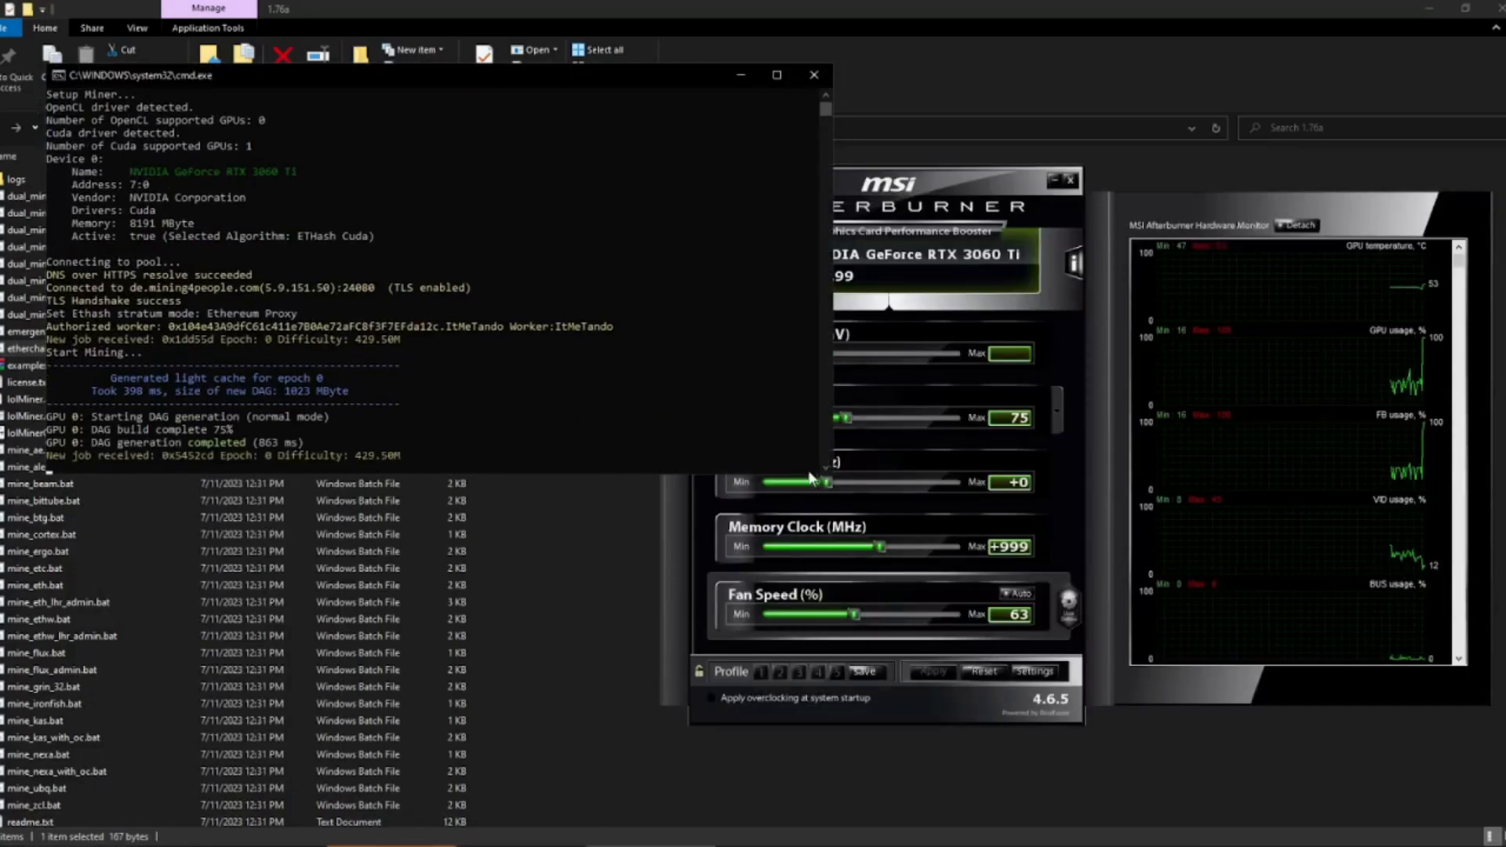
{"action": "left_click_drag", "start_coordinate": [825, 474], "coordinate": [822, 816]}
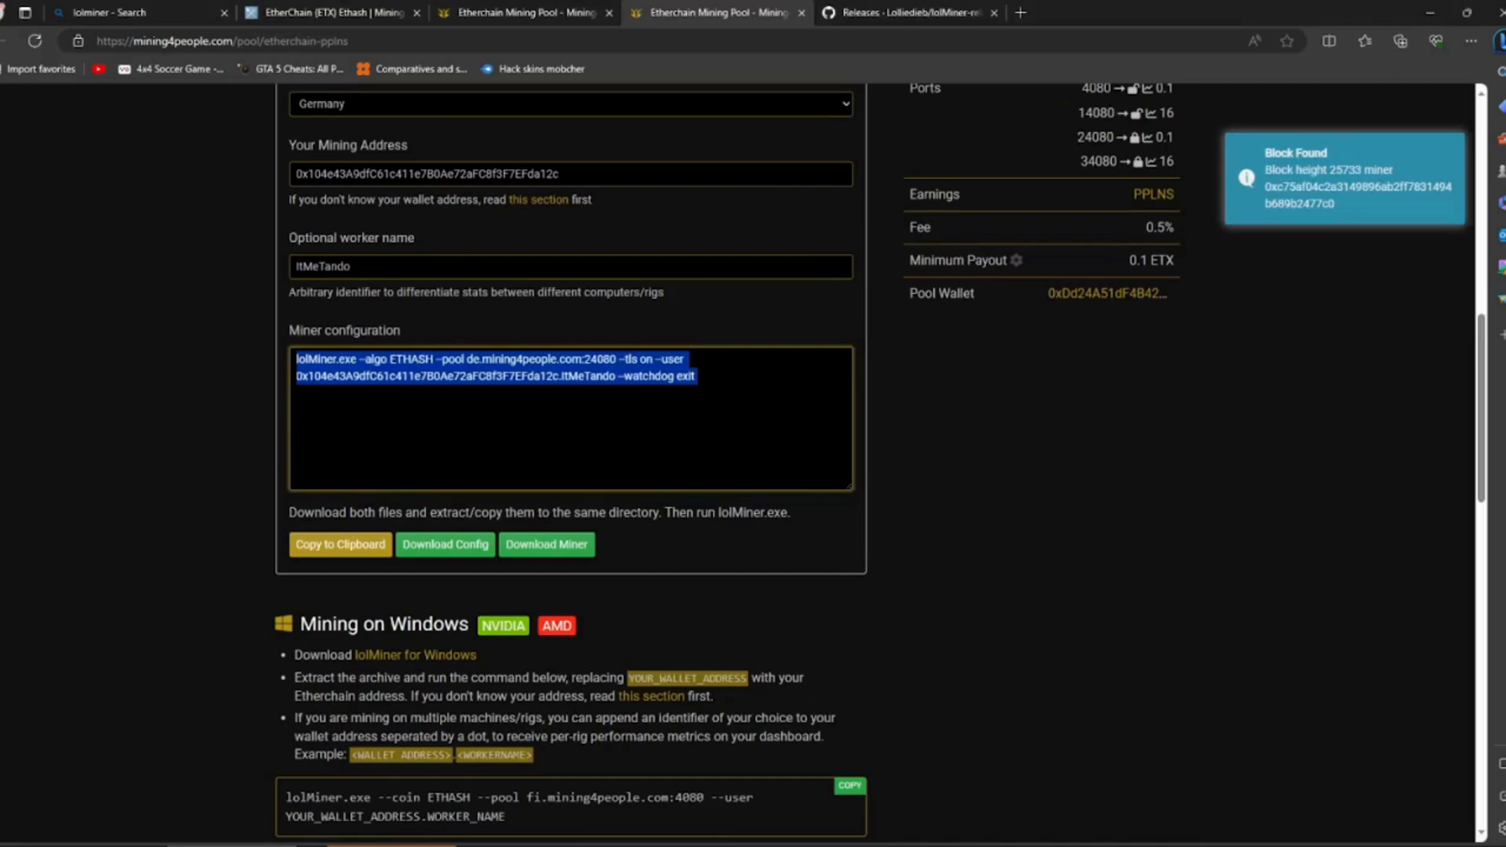
- Copy the wallet address from the Your Mining Address field of the Etherchain pool's miner setup form
{"action": "scroll", "coordinate": [549, 228], "scroll_direction": "up", "scroll_amount": 10}
{"action": "scroll", "coordinate": [552, 229], "scroll_direction": "down", "scroll_amount": 10}
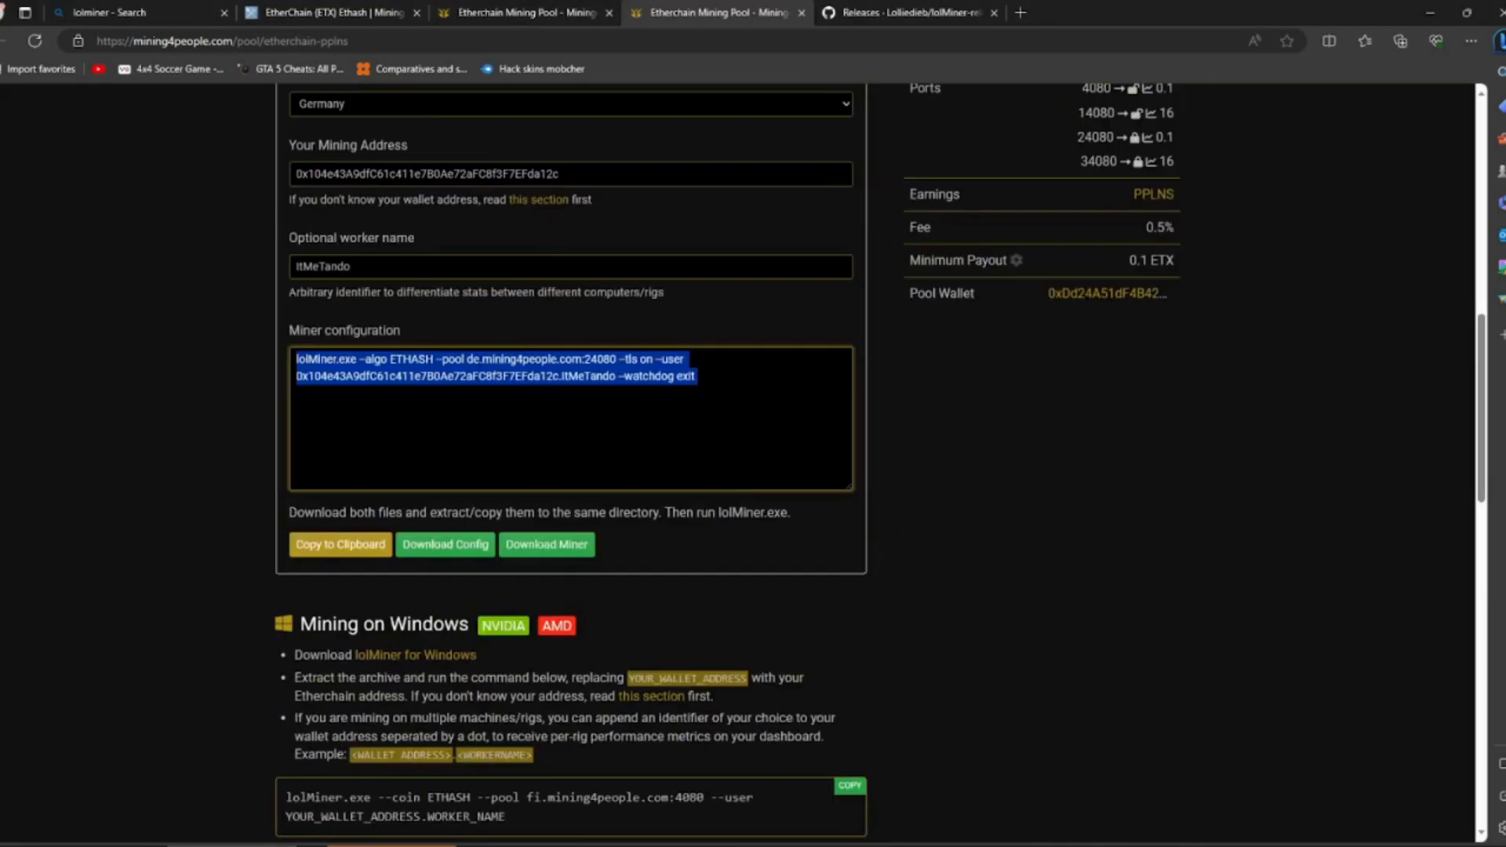
{"action": "double_click", "coordinate": [447, 173]}
{"action": "right_click", "coordinate": [447, 174]}
{"action": "left_click", "coordinate": [480, 239]}
- Look up the copied wallet address in the Etherchain pool's wallet search to open the miner's account page
{"action": "scroll", "coordinate": [566, 263], "scroll_direction": "up", "scroll_amount": 10}
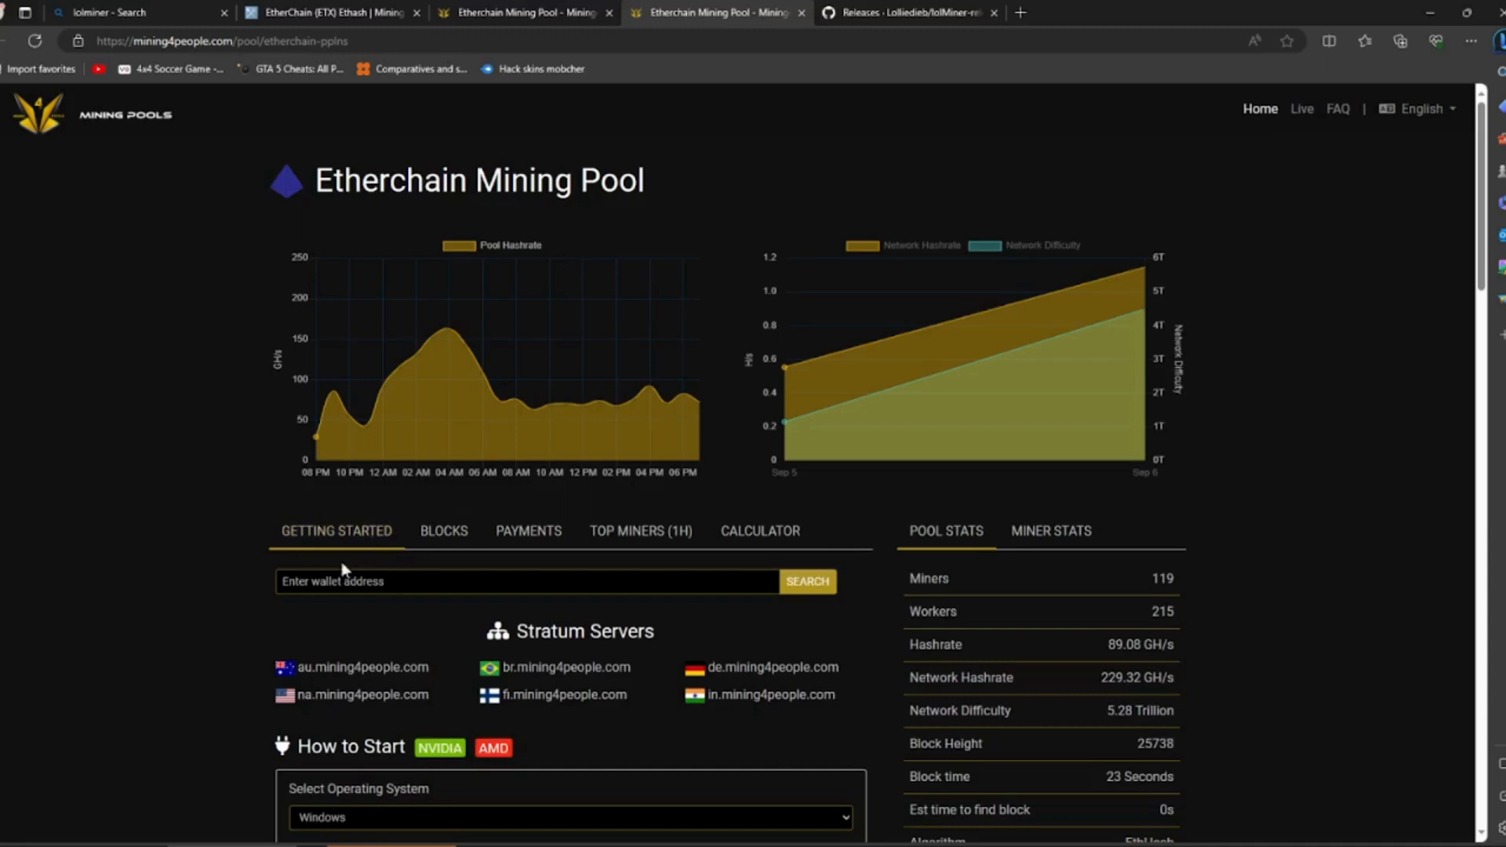
{"action": "right_click", "coordinate": [356, 582]}
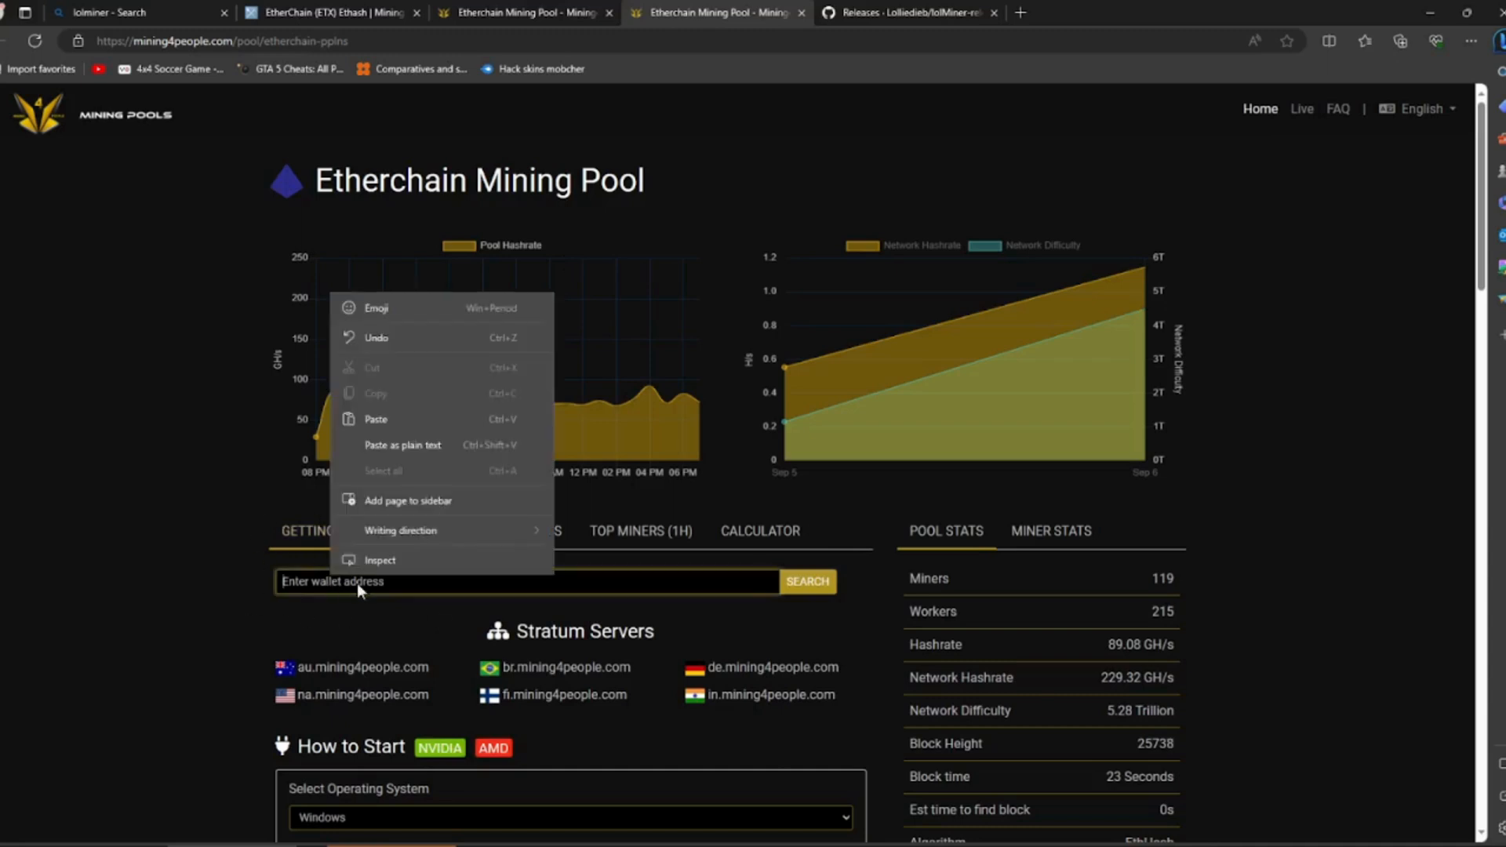
{"action": "left_click", "coordinate": [370, 420]}
{"action": "left_click", "coordinate": [807, 566]}
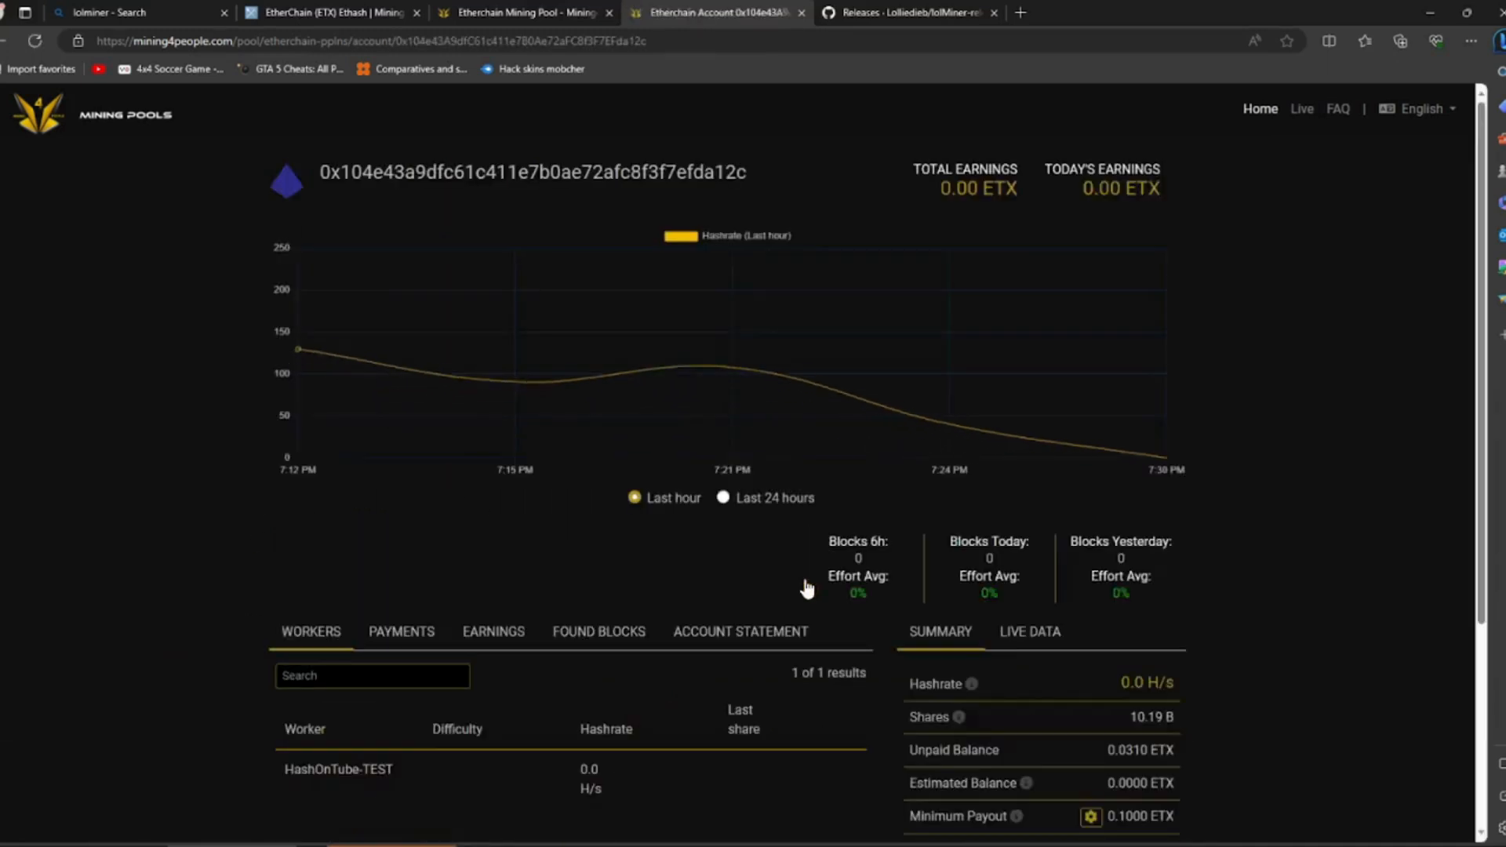
- Examine the account's hashrate chart, worker list and summary of shares, balances and minimum payout
{"action": "scroll", "coordinate": [801, 580], "scroll_direction": "down", "scroll_amount": 3}
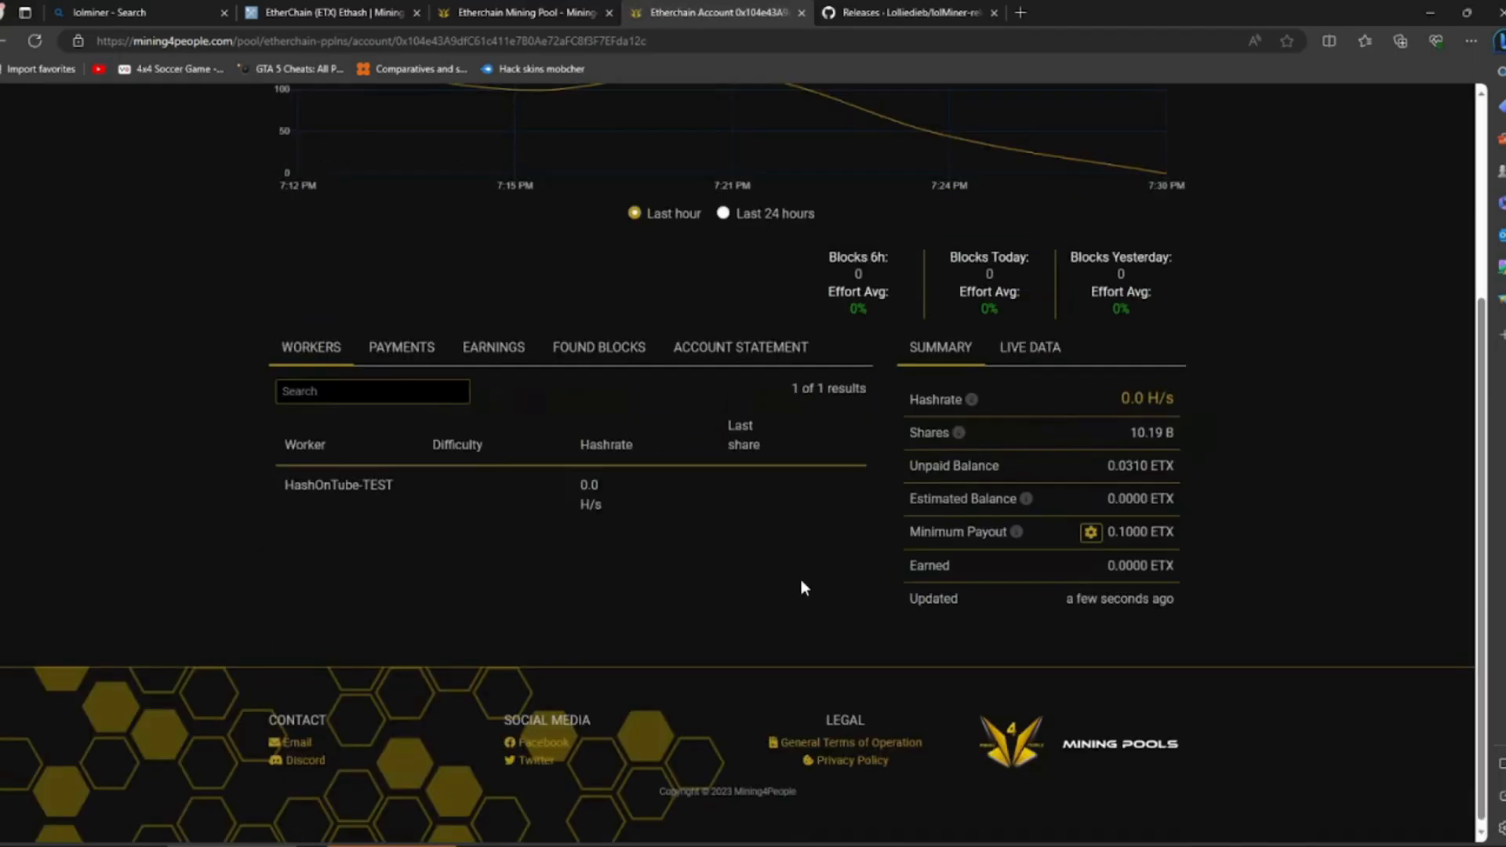
{"action": "scroll", "coordinate": [776, 585], "scroll_direction": "up", "scroll_amount": 2}
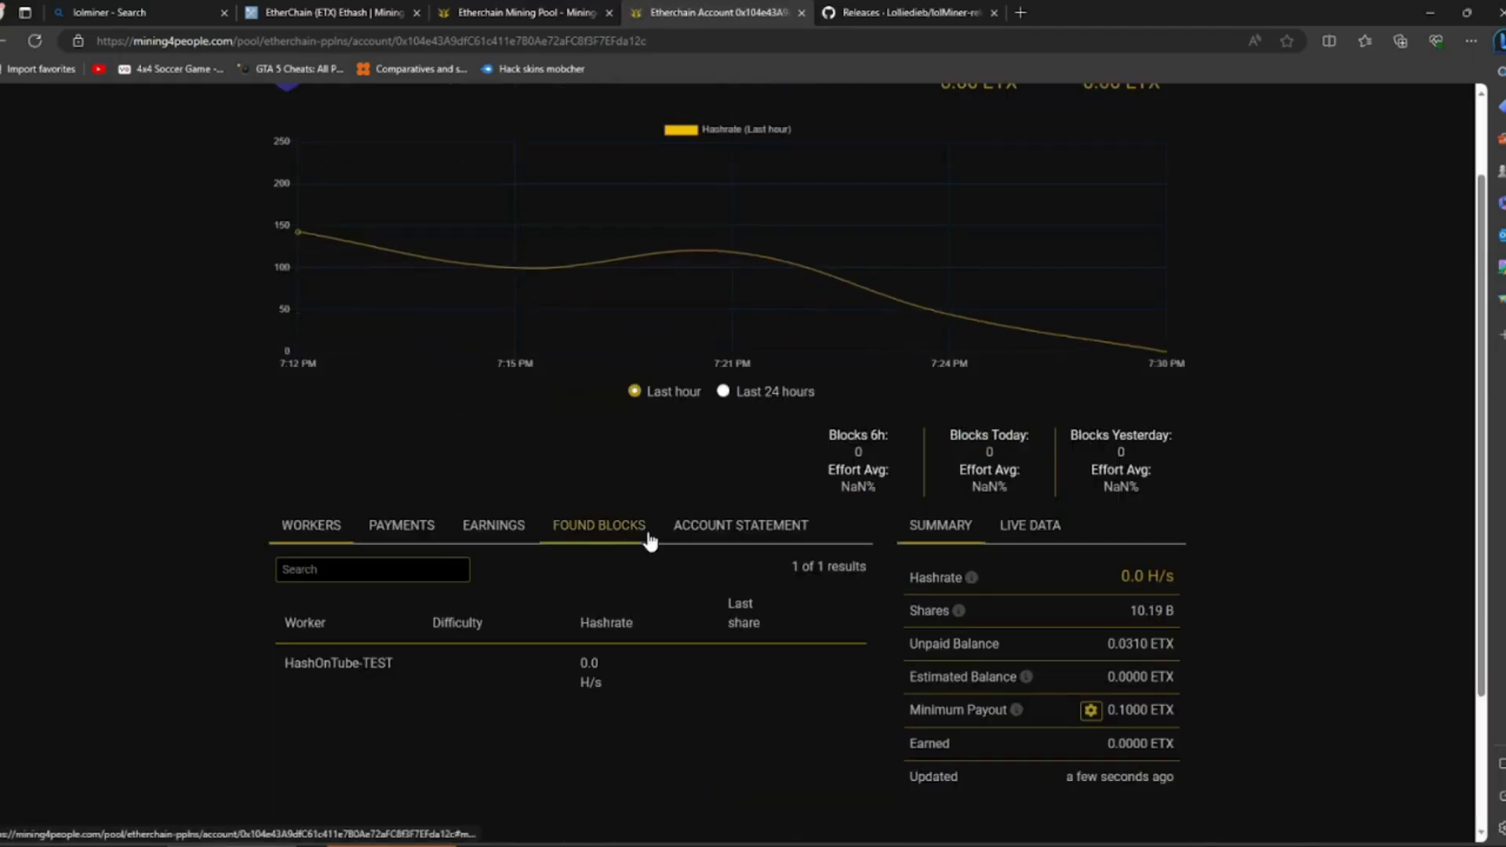
{"action": "scroll", "coordinate": [111, 162], "scroll_direction": "up", "scroll_amount": 2}
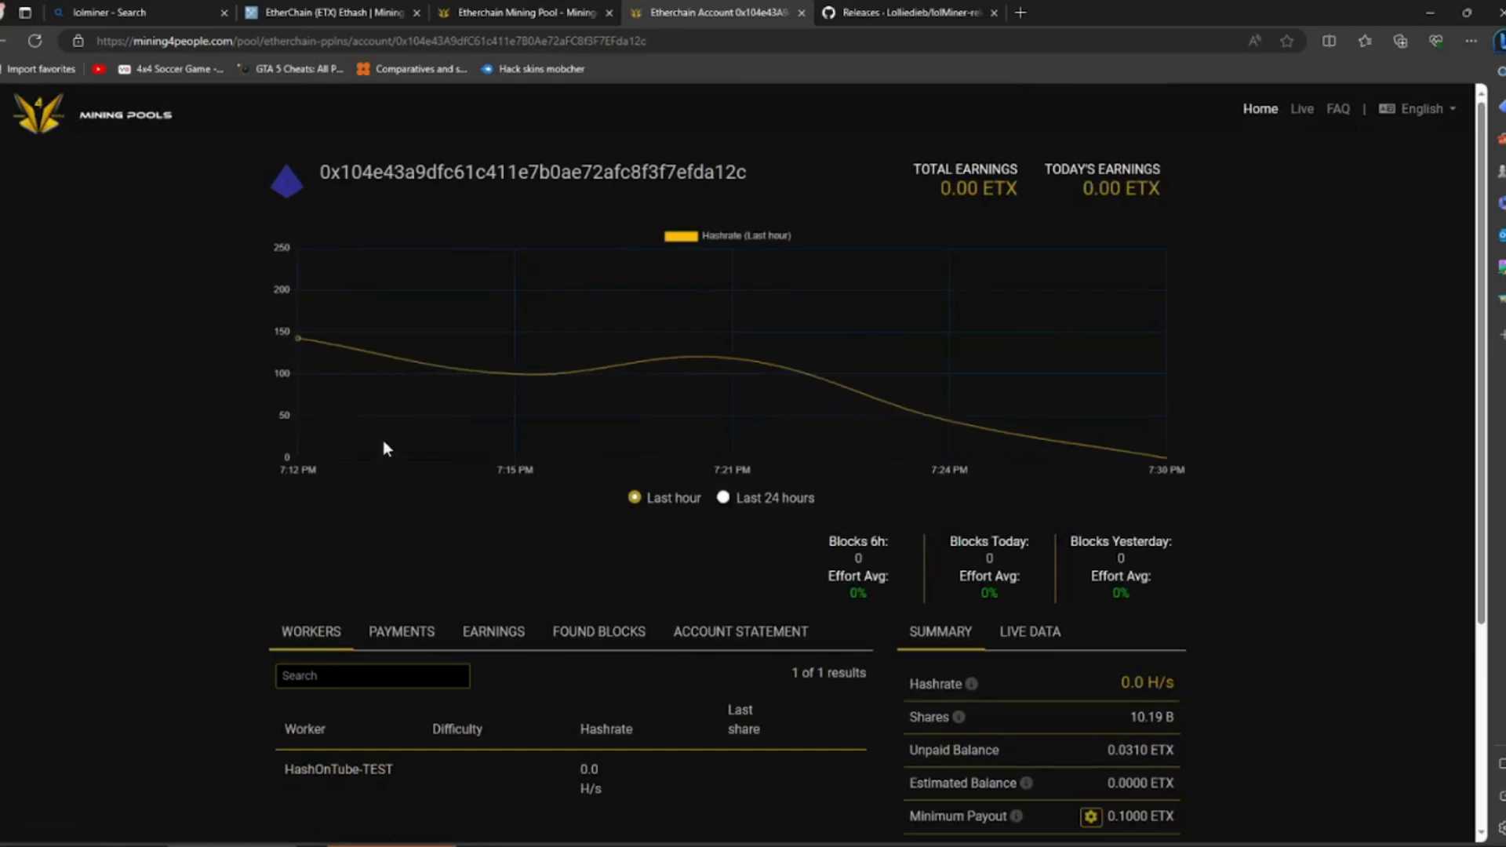
{"action": "scroll", "coordinate": [473, 511], "scroll_direction": "down", "scroll_amount": 3}
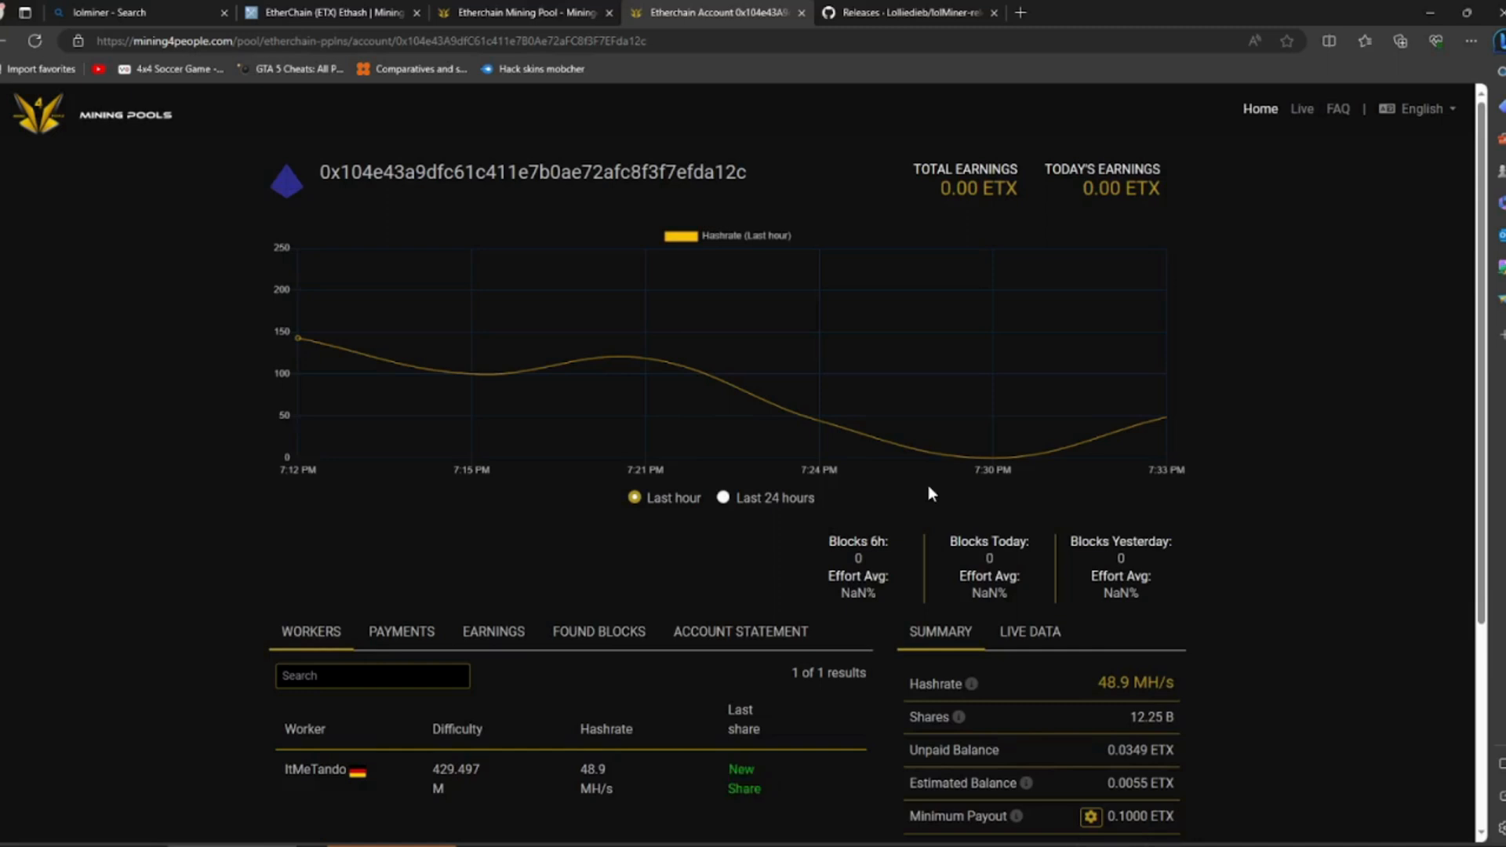
{"action": "scroll", "coordinate": [594, 322], "scroll_direction": "down", "scroll_amount": 3}
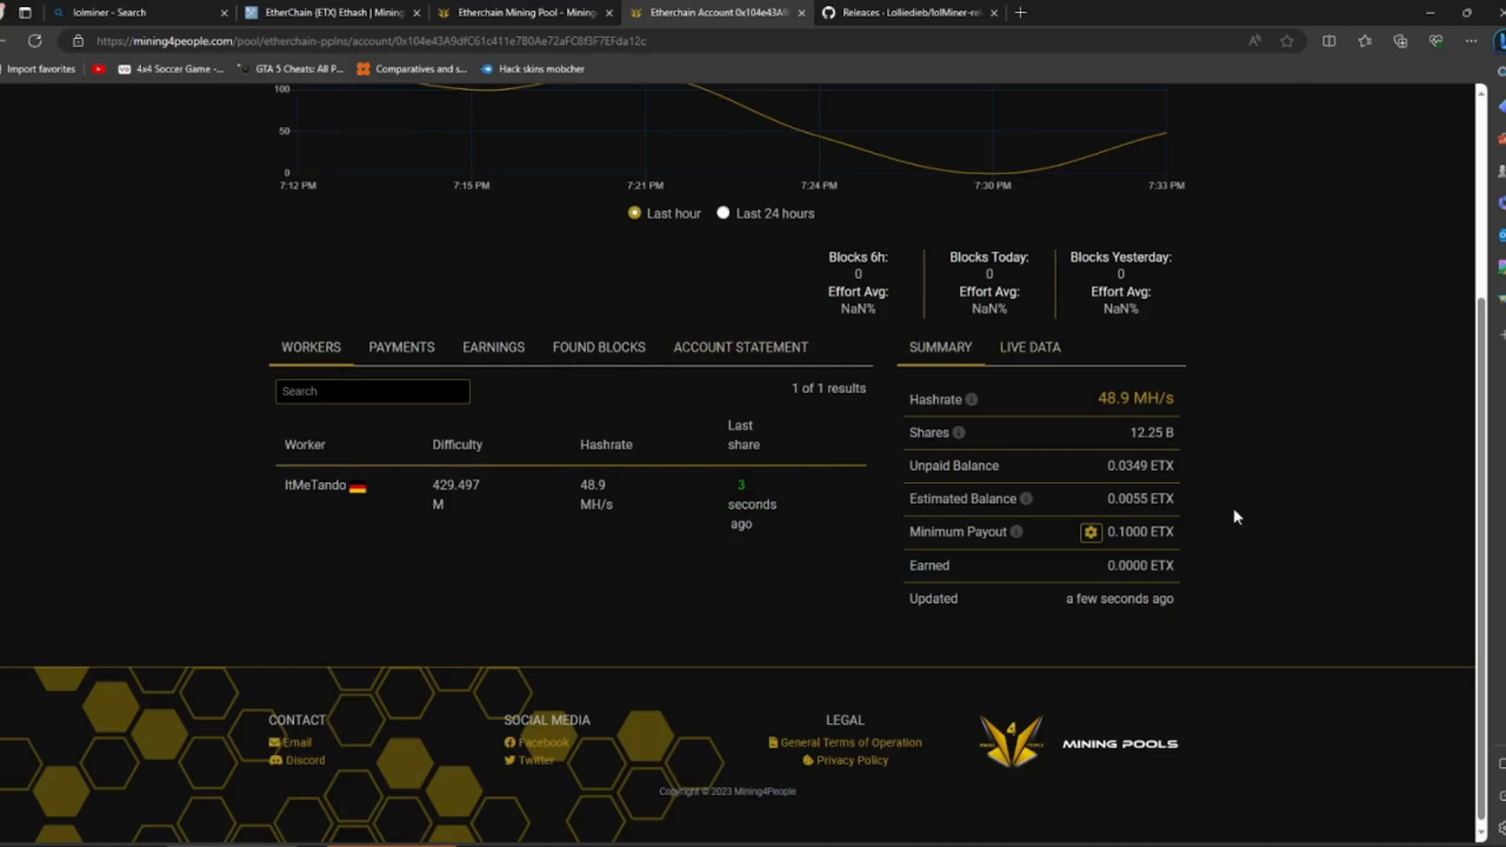
{"action": "scroll", "coordinate": [899, 418], "scroll_direction": "up", "scroll_amount": 4}
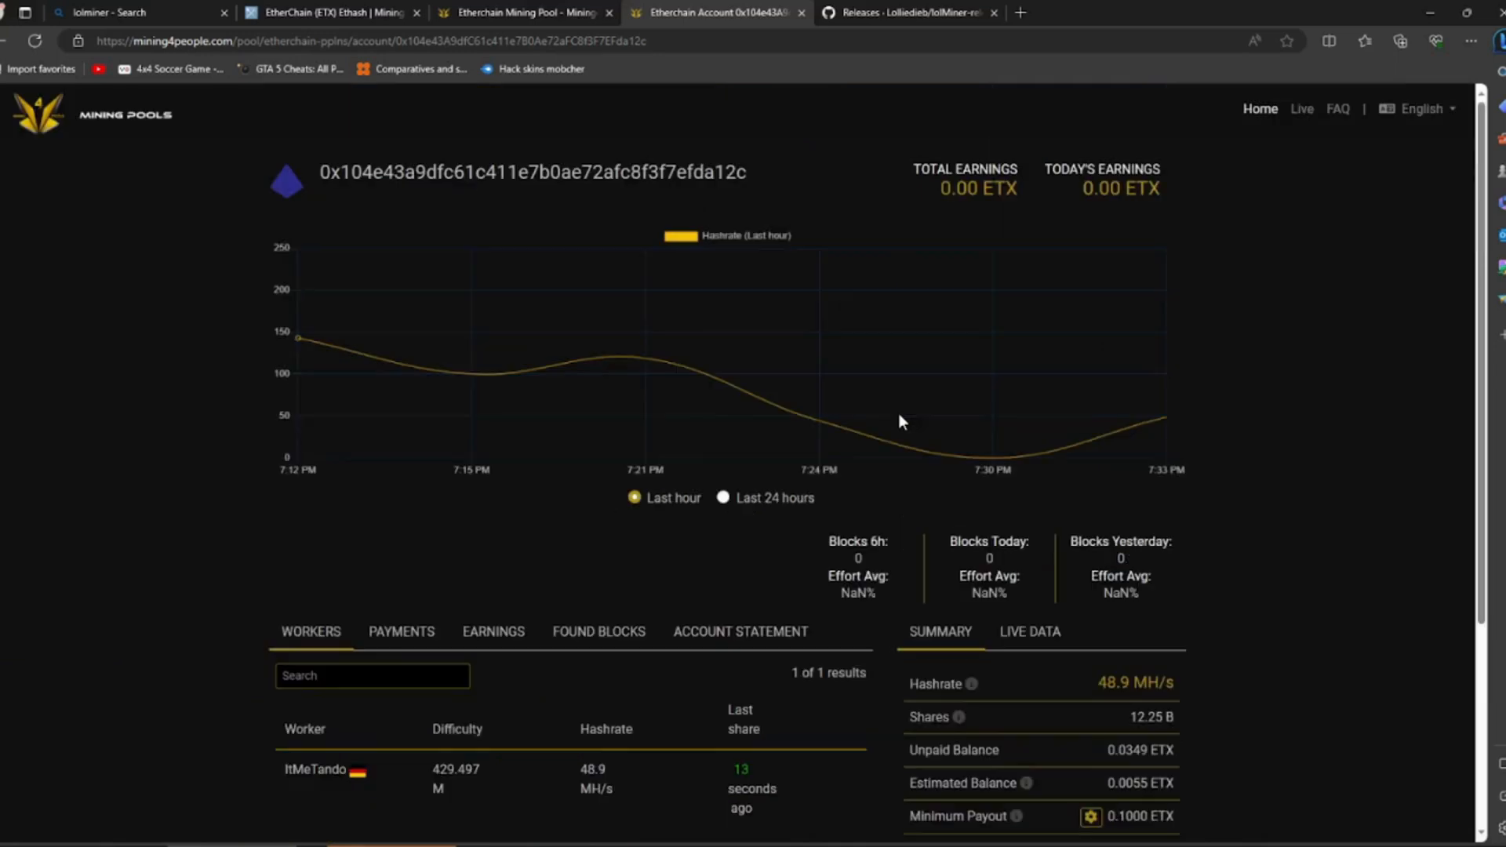